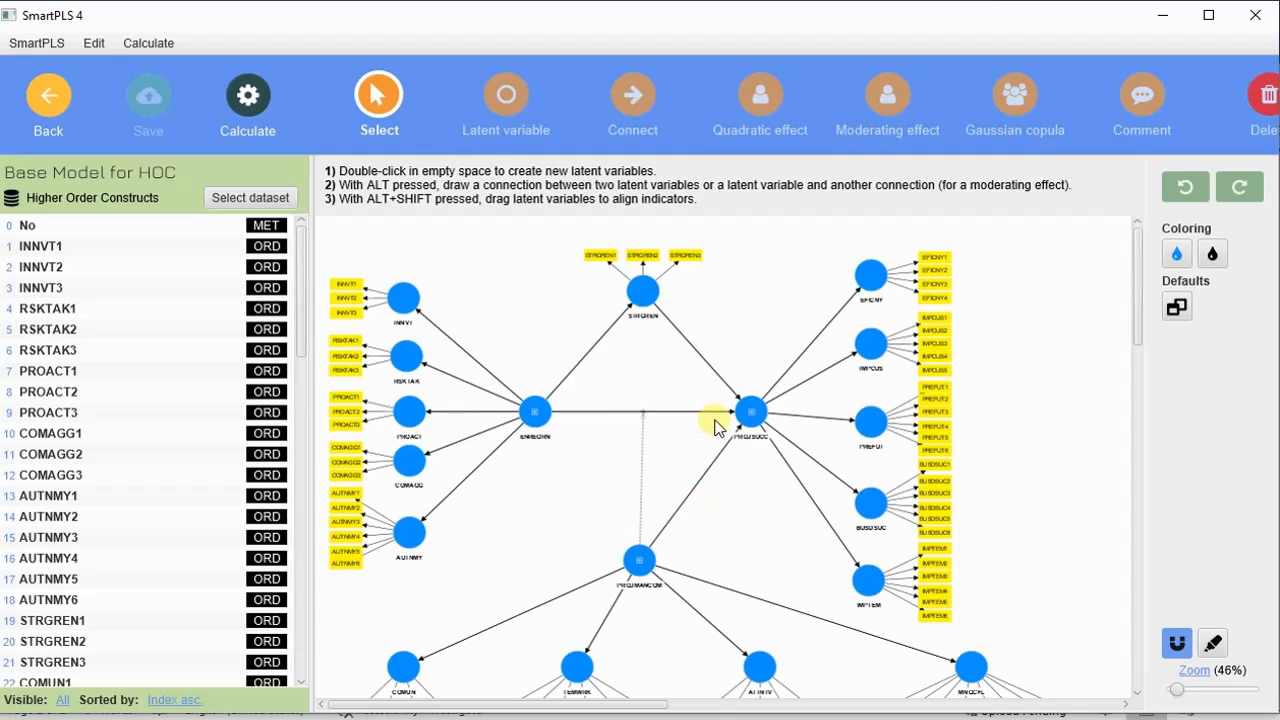
Step: Examine the ENREORN higher-order construct and its lower-order dimensions with their indicators in the path model
{"action": "left_click_drag", "start_coordinate": [1176, 690], "coordinate": [1190, 690]}
{"action": "scroll", "coordinate": [935, 463], "scroll_direction": "down", "scroll_amount": 2}
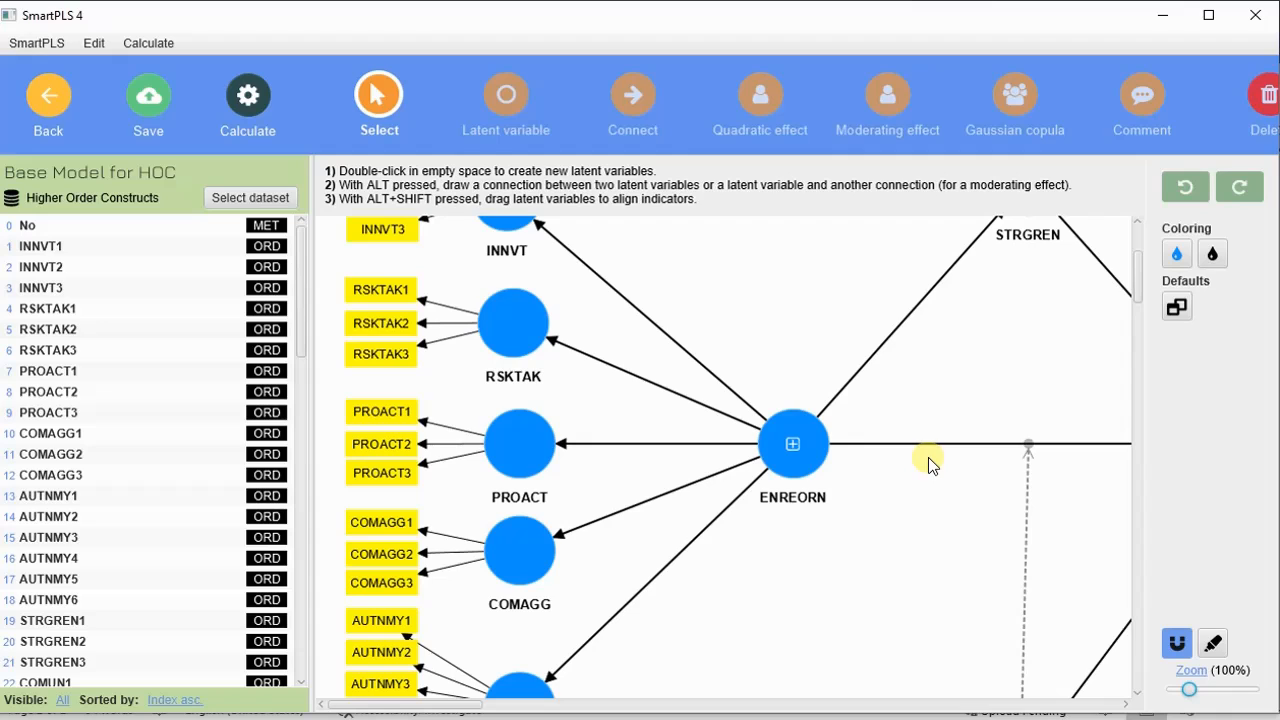
{"action": "scroll", "coordinate": [929, 458], "scroll_direction": "down", "scroll_amount": 1}
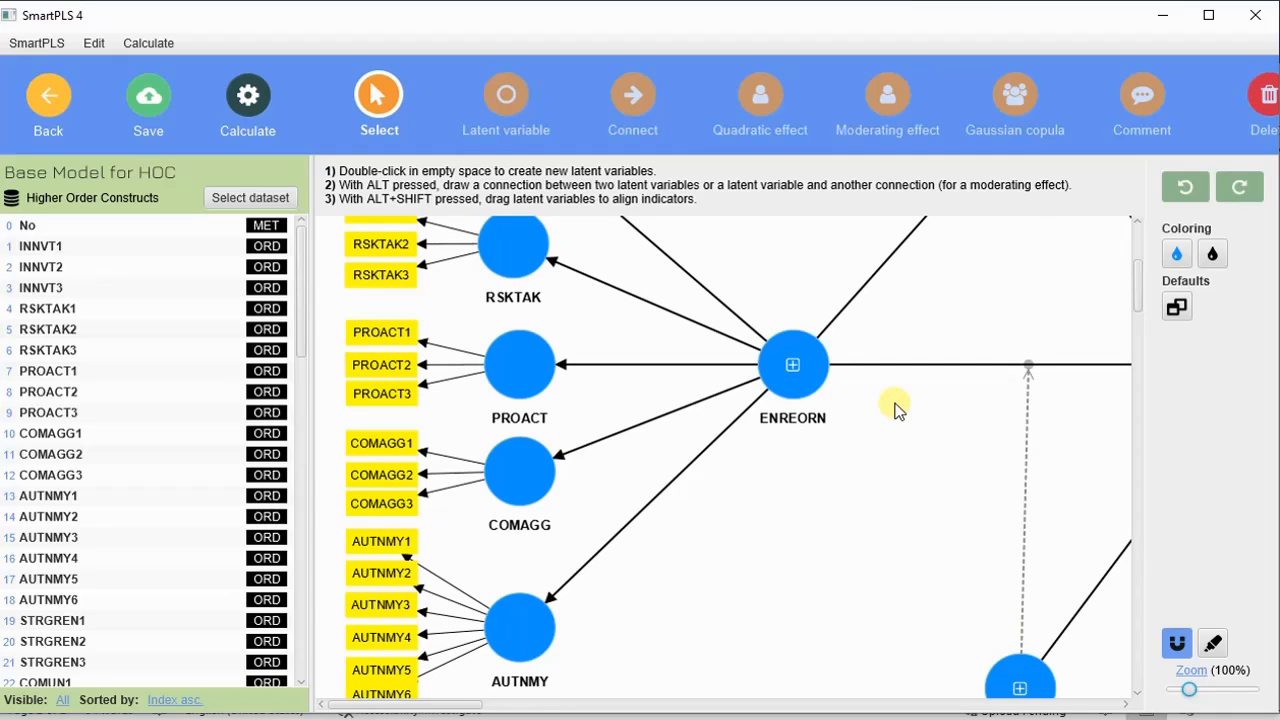
{"action": "scroll", "coordinate": [897, 410], "scroll_direction": "up", "scroll_amount": 1}
{"action": "scroll", "coordinate": [897, 410], "scroll_direction": "down", "scroll_amount": 1}
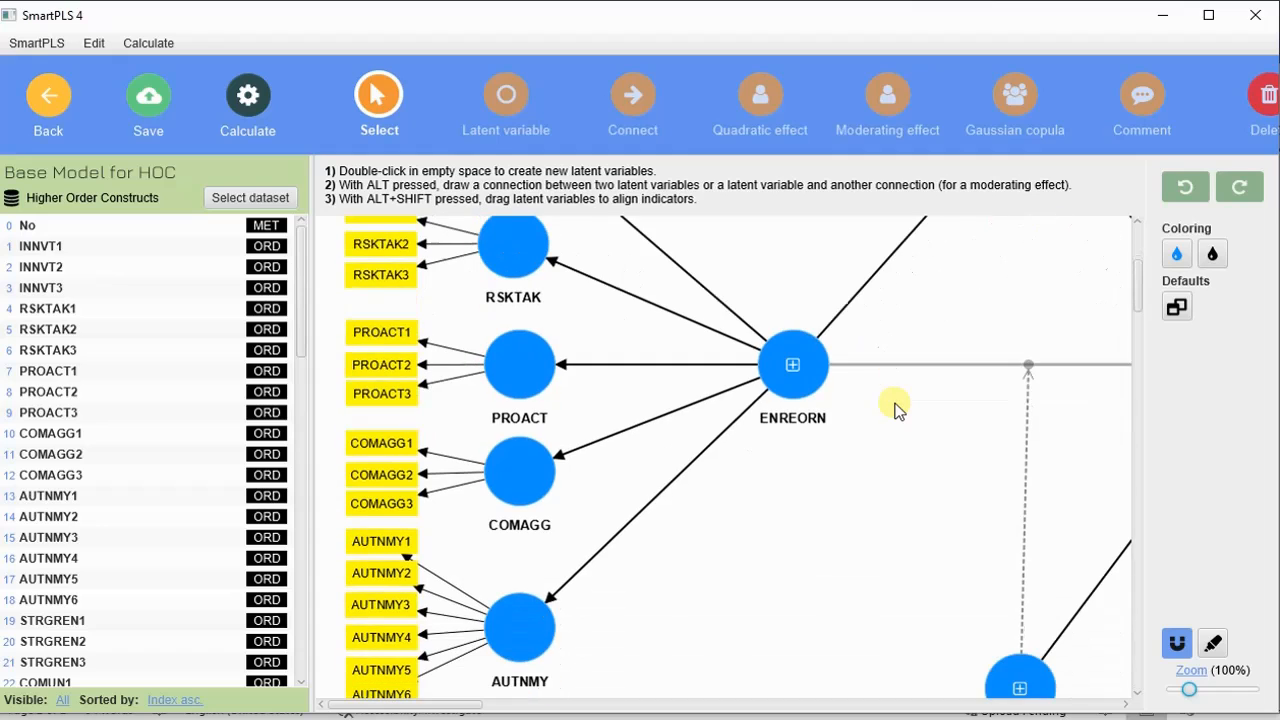
{"action": "scroll", "coordinate": [897, 410], "scroll_direction": "up", "scroll_amount": 1}
{"action": "scroll", "coordinate": [897, 410], "scroll_direction": "down", "scroll_amount": 1}
{"action": "scroll", "coordinate": [897, 410], "scroll_direction": "down", "scroll_amount": 1}
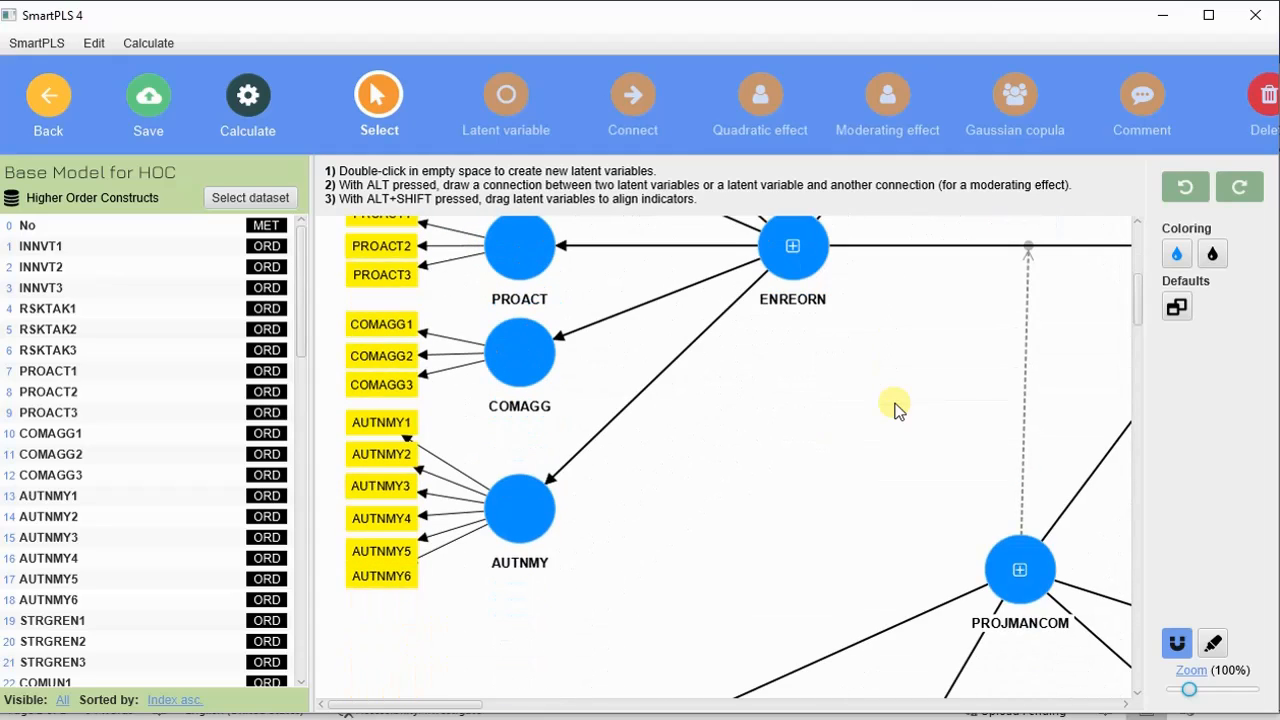
{"action": "scroll", "coordinate": [897, 410], "scroll_direction": "up", "scroll_amount": 2}
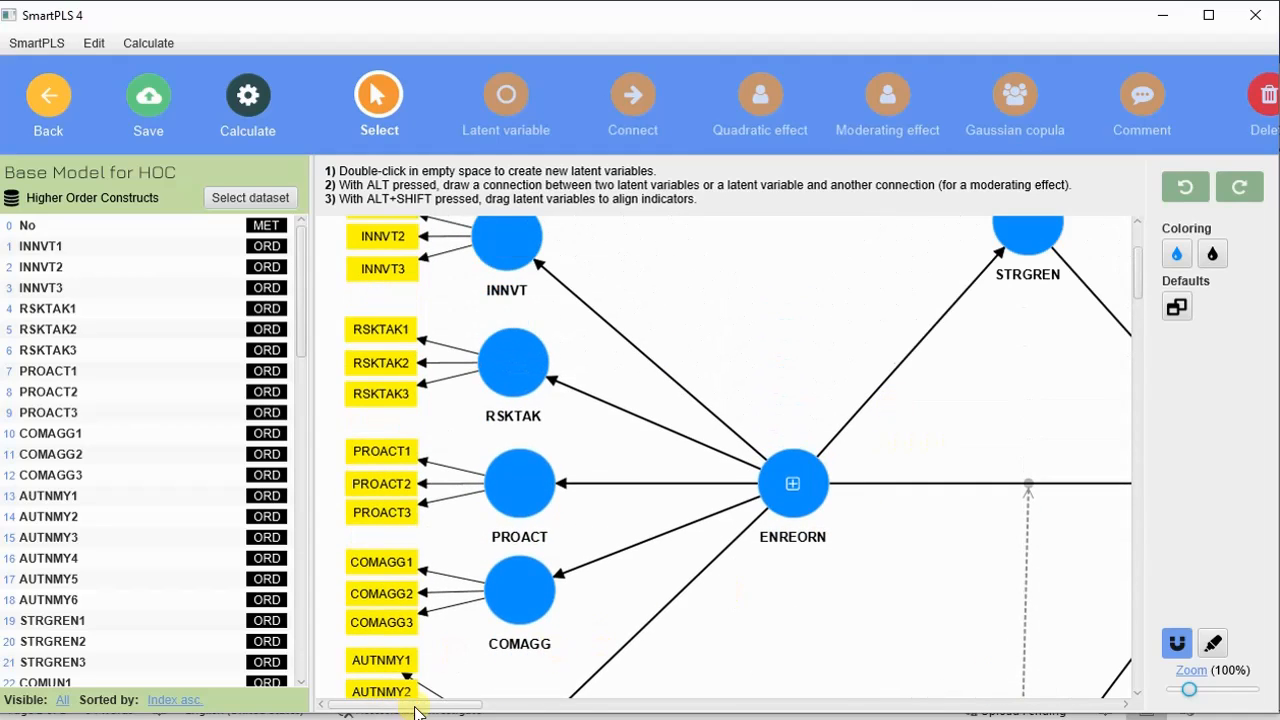
Step: Examine the dimensions and indicators of the PROJSUCC and PROJMANCOM higher-order constructs in the path model
{"action": "left_click_drag", "start_coordinate": [415, 704], "coordinate": [535, 705]}
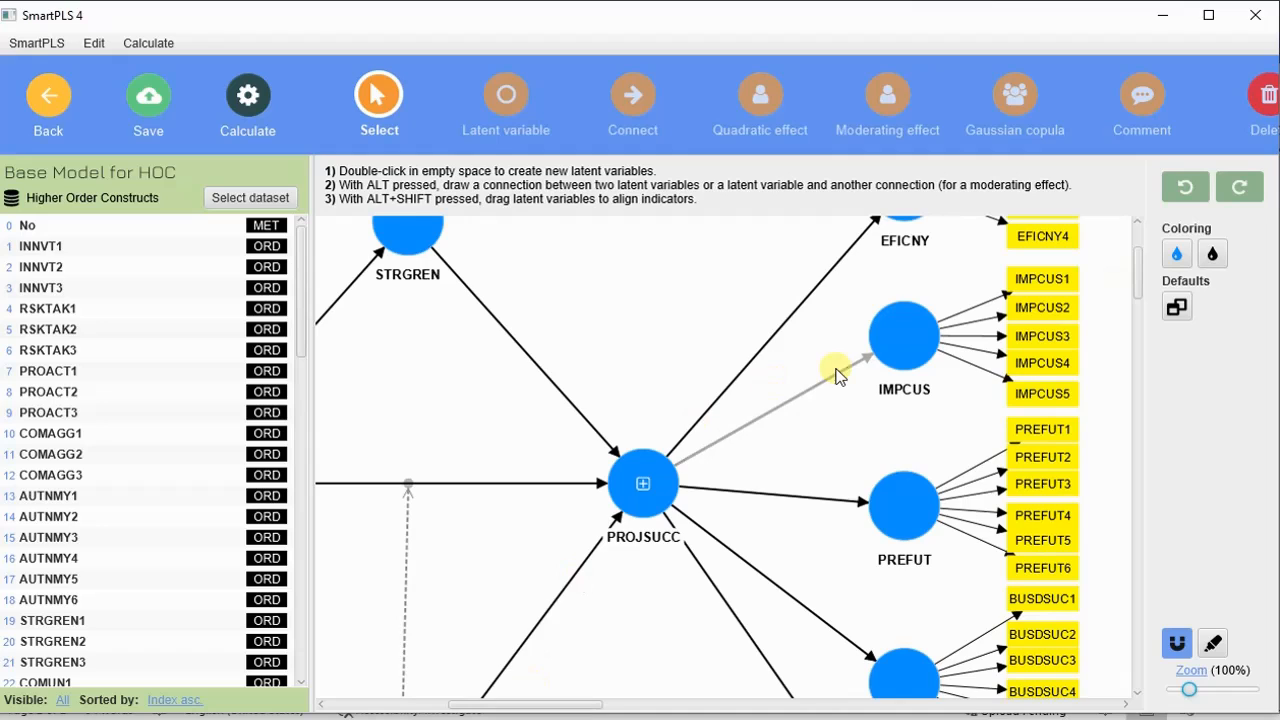
{"action": "scroll", "coordinate": [840, 370], "scroll_direction": "up", "scroll_amount": 1}
{"action": "scroll", "coordinate": [840, 370], "scroll_direction": "down", "scroll_amount": 2}
{"action": "scroll", "coordinate": [838, 374], "scroll_direction": "down", "scroll_amount": 2}
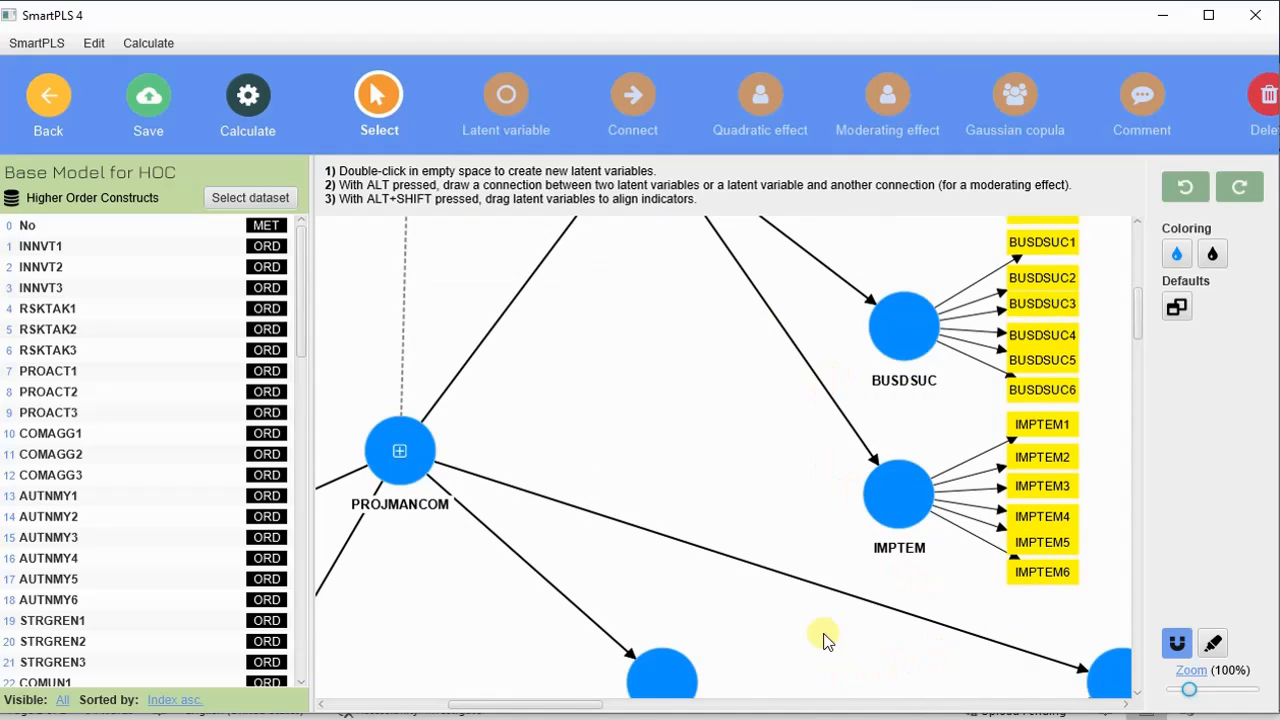
{"action": "scroll", "coordinate": [794, 543], "scroll_direction": "down", "scroll_amount": 3}
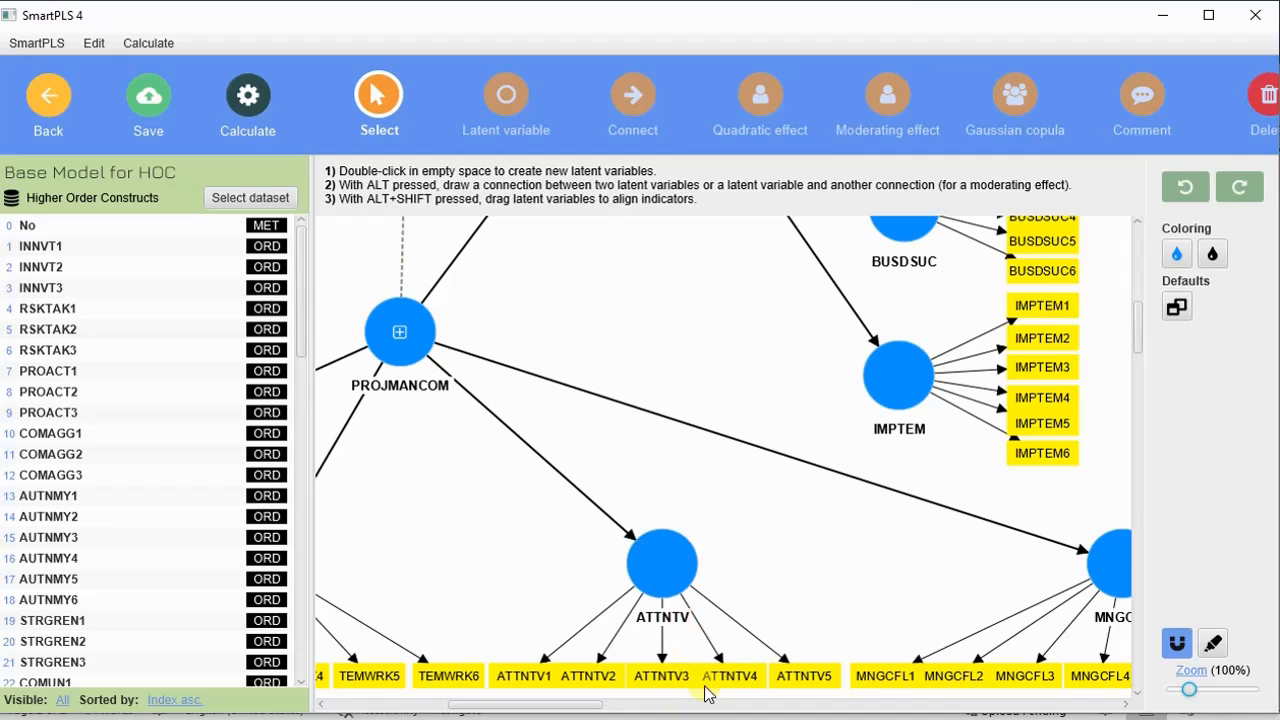
{"action": "left_click_drag", "start_coordinate": [534, 704], "coordinate": [425, 689]}
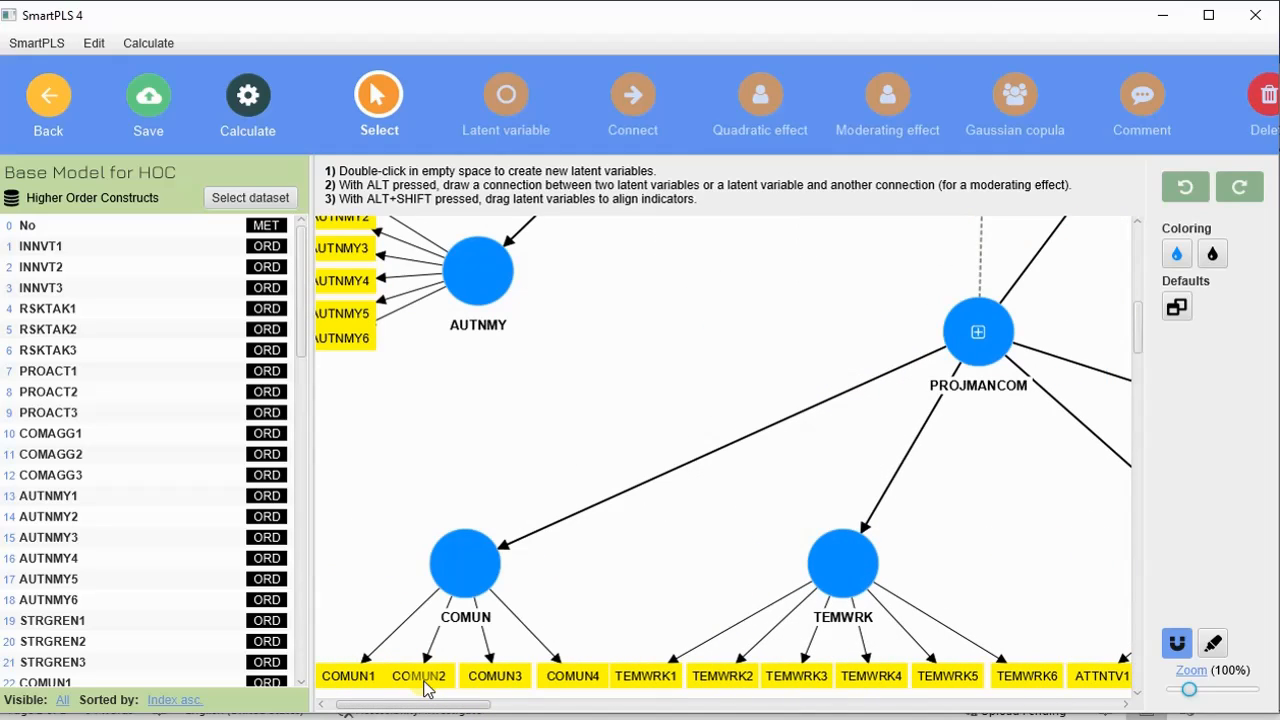
{"action": "mouse_move", "coordinate": [425, 689]}
{"action": "left_mouse_down"}
{"action": "mouse_move", "coordinate": [585, 700]}
{"action": "mouse_move", "coordinate": [428, 690]}
{"action": "left_mouse_up"}
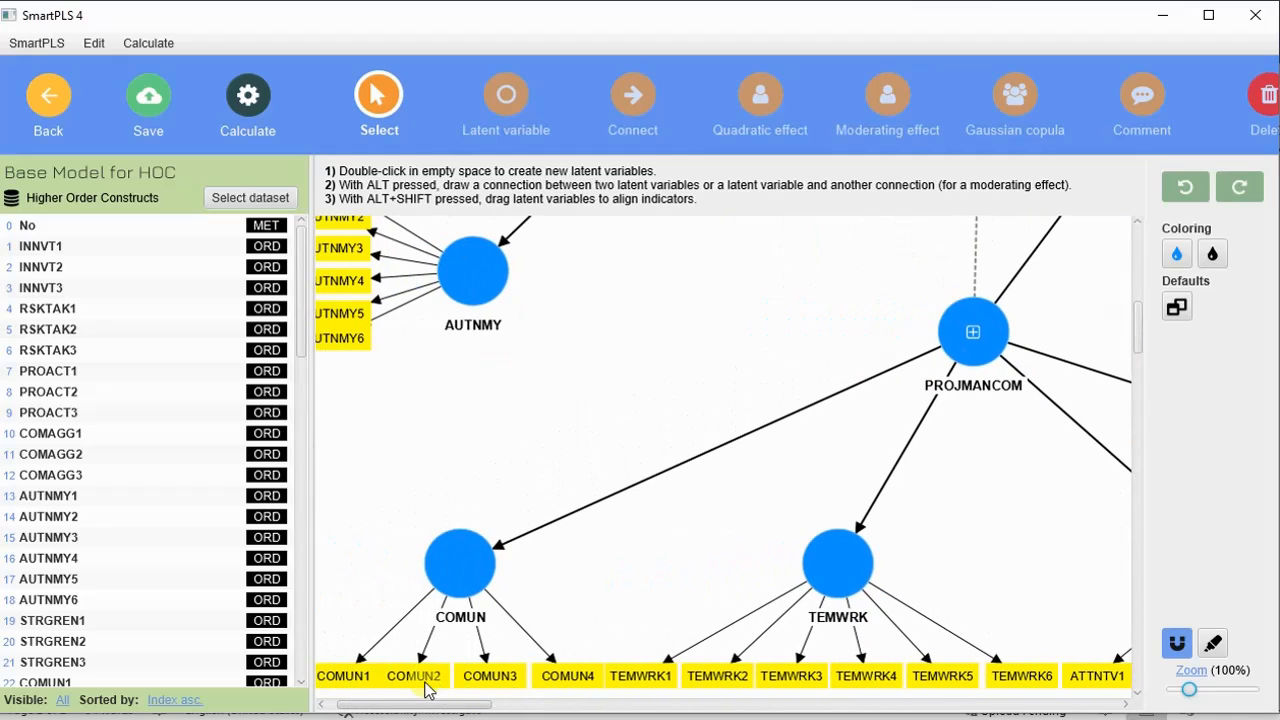
{"action": "scroll", "coordinate": [900, 420], "scroll_direction": "up", "scroll_amount": 10}
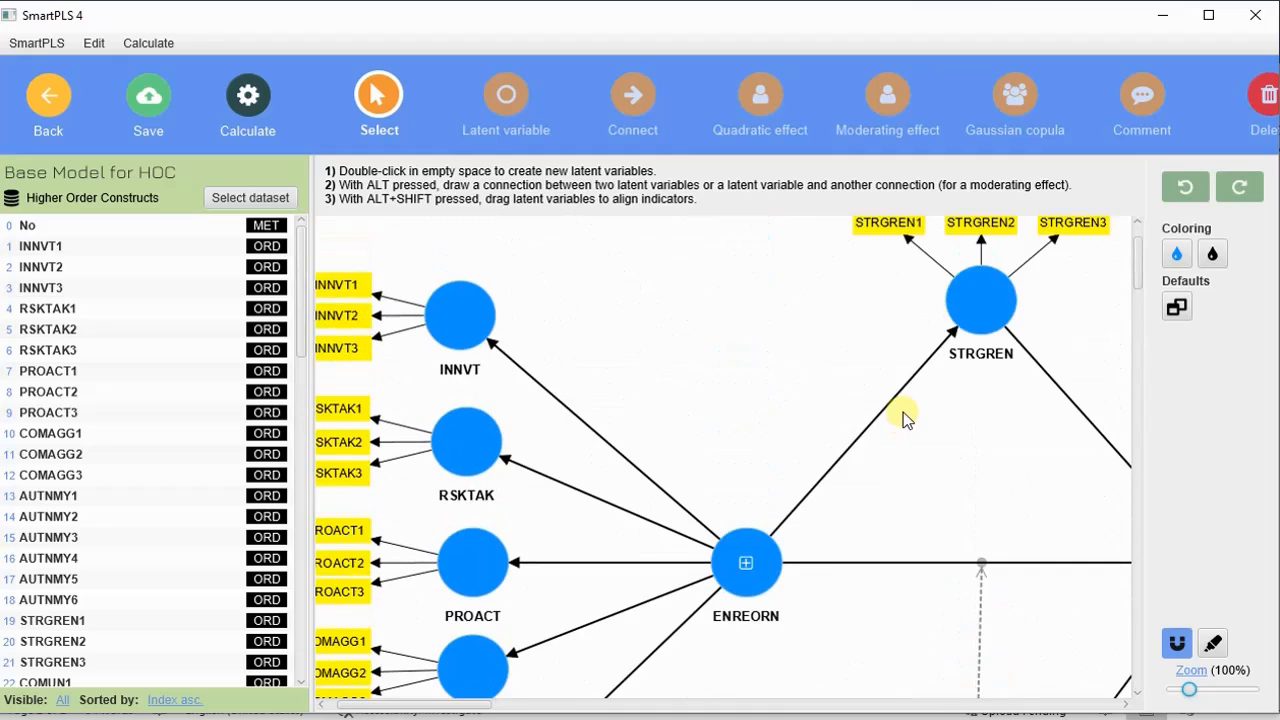
{"action": "scroll", "coordinate": [903, 415], "scroll_direction": "up", "scroll_amount": 2}
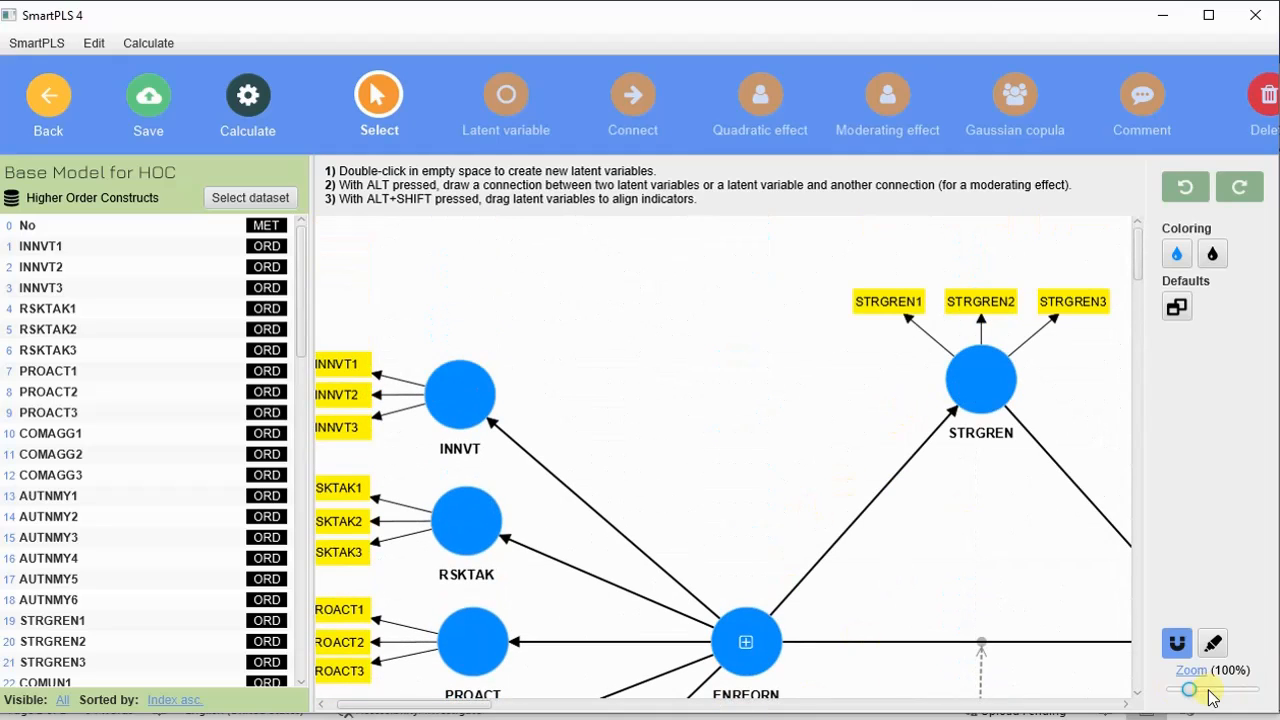
Step: Review the structural paths between ENREORN, STRGREN and PROJSUCC, including the moderating effect of PROJMANCOM
{"action": "left_click_drag", "start_coordinate": [1189, 693], "coordinate": [1183, 695]}
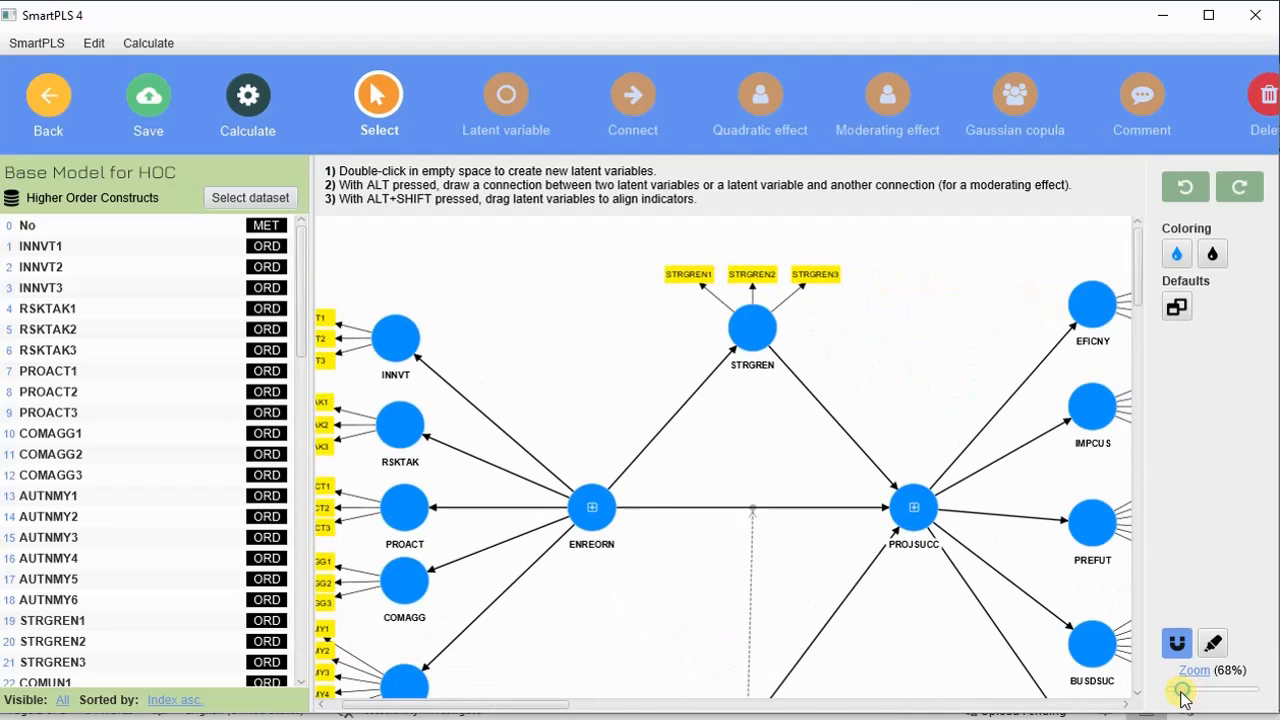
{"action": "scroll", "coordinate": [876, 385], "scroll_direction": "down", "scroll_amount": 3}
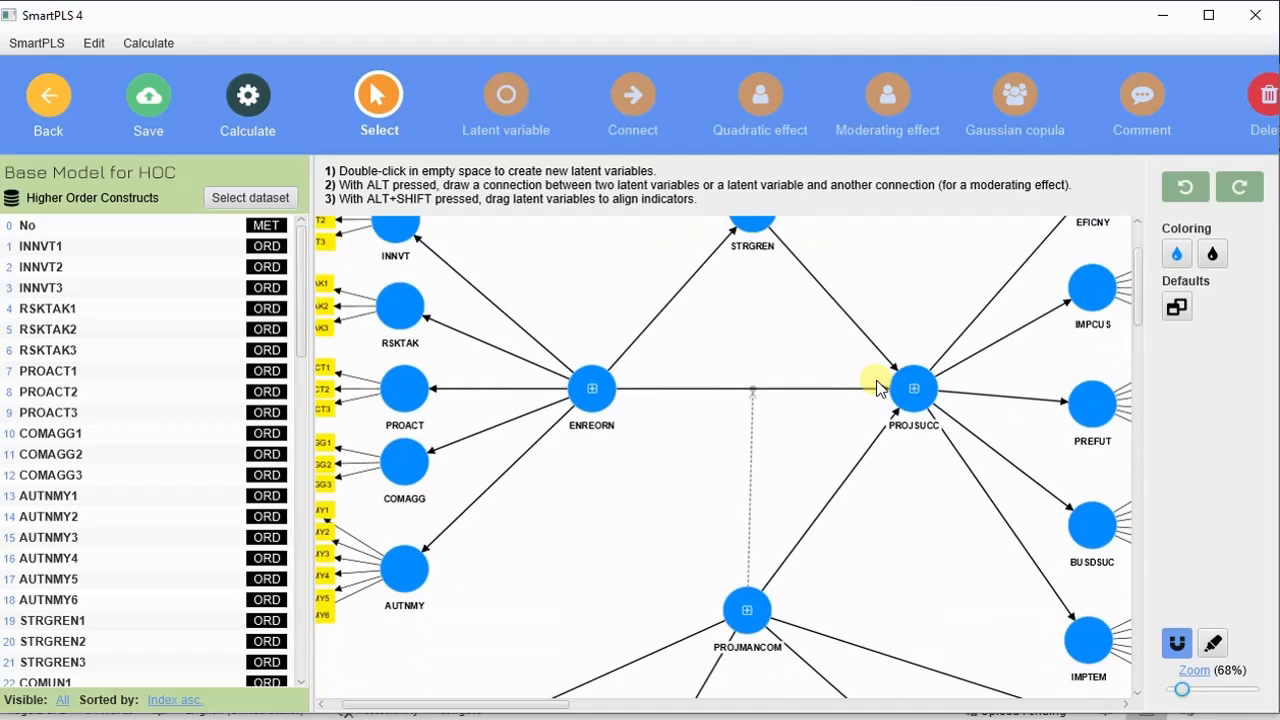
{"action": "scroll", "coordinate": [878, 385], "scroll_direction": "up", "scroll_amount": 2}
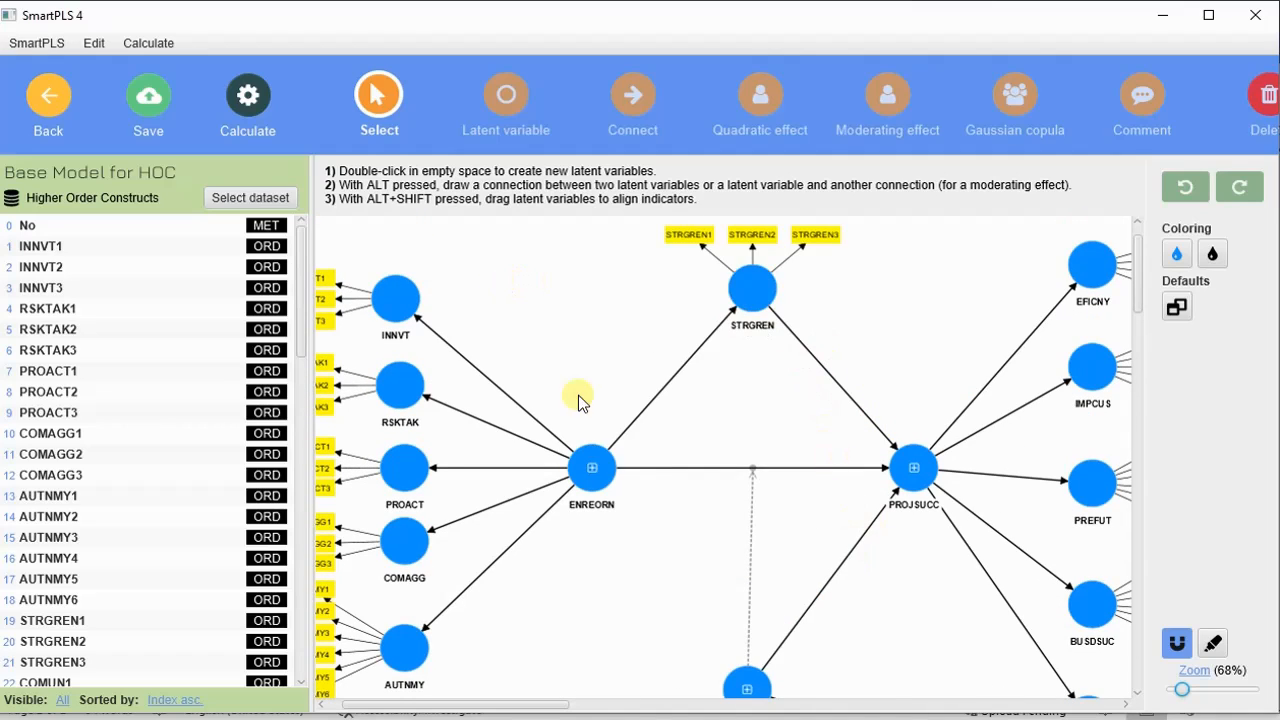
{"action": "mouse_move", "coordinate": [524, 707]}
{"action": "left_mouse_down"}
{"action": "mouse_move", "coordinate": [510, 710]}
{"action": "mouse_move", "coordinate": [521, 708]}
{"action": "left_mouse_up"}
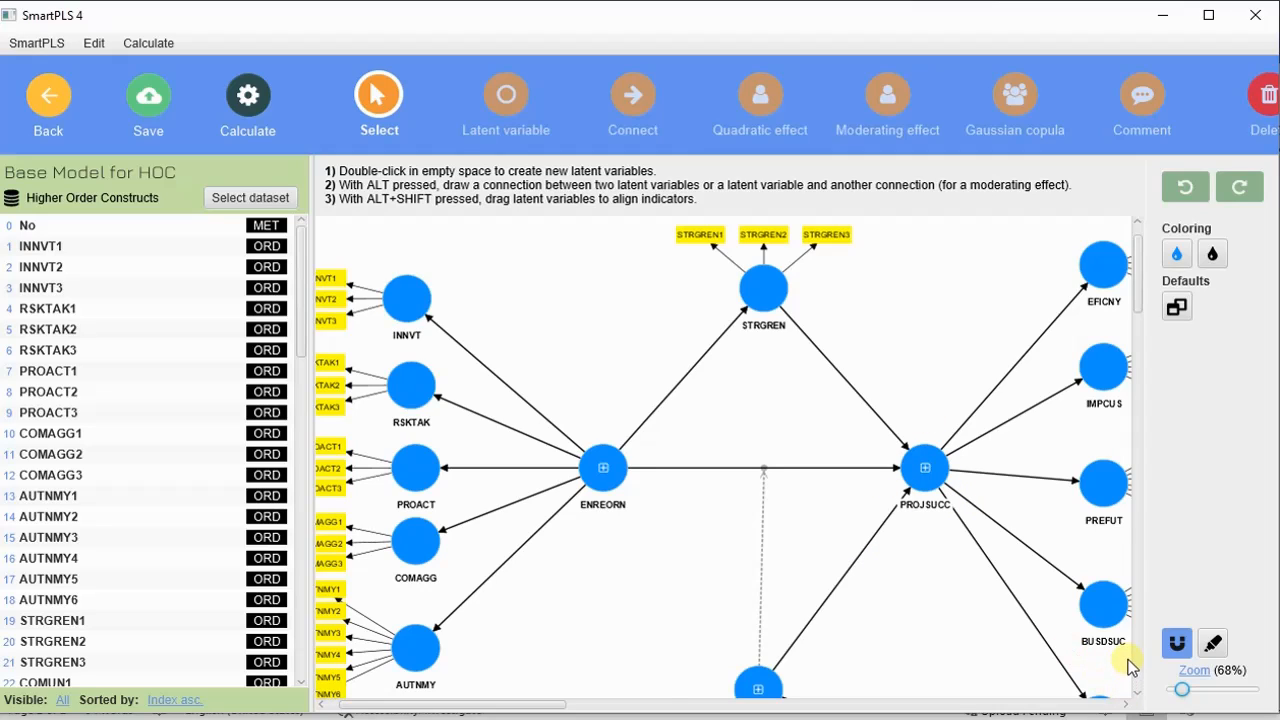
{"action": "scroll", "coordinate": [1026, 556], "scroll_direction": "down", "scroll_amount": 1}
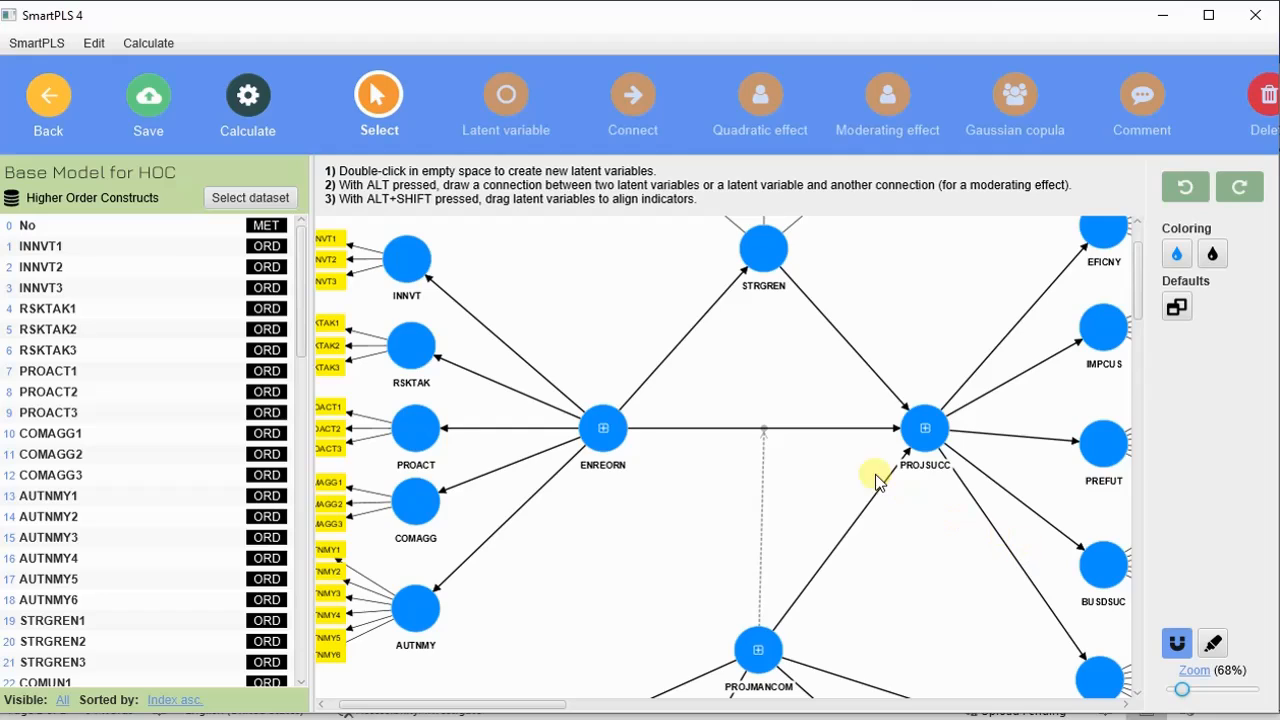
{"action": "scroll", "coordinate": [755, 460], "scroll_direction": "up", "scroll_amount": 1}
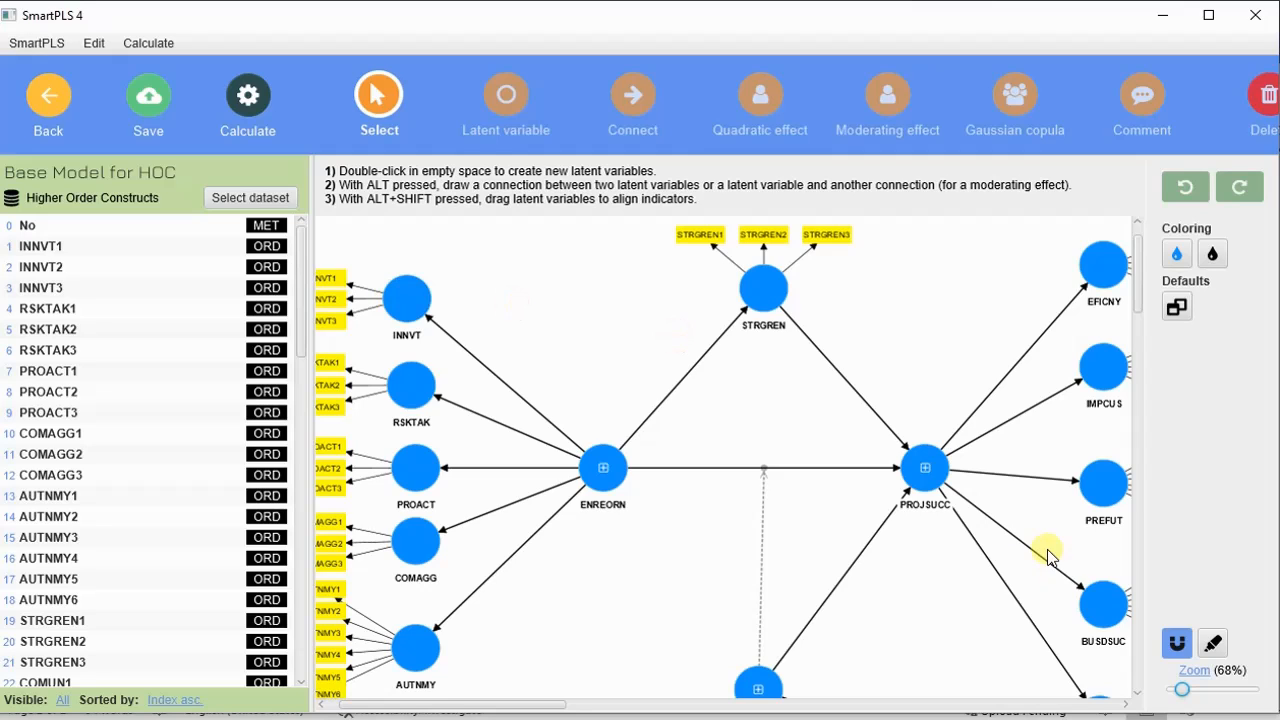
{"action": "scroll", "coordinate": [874, 490], "scroll_direction": "down", "scroll_amount": 2}
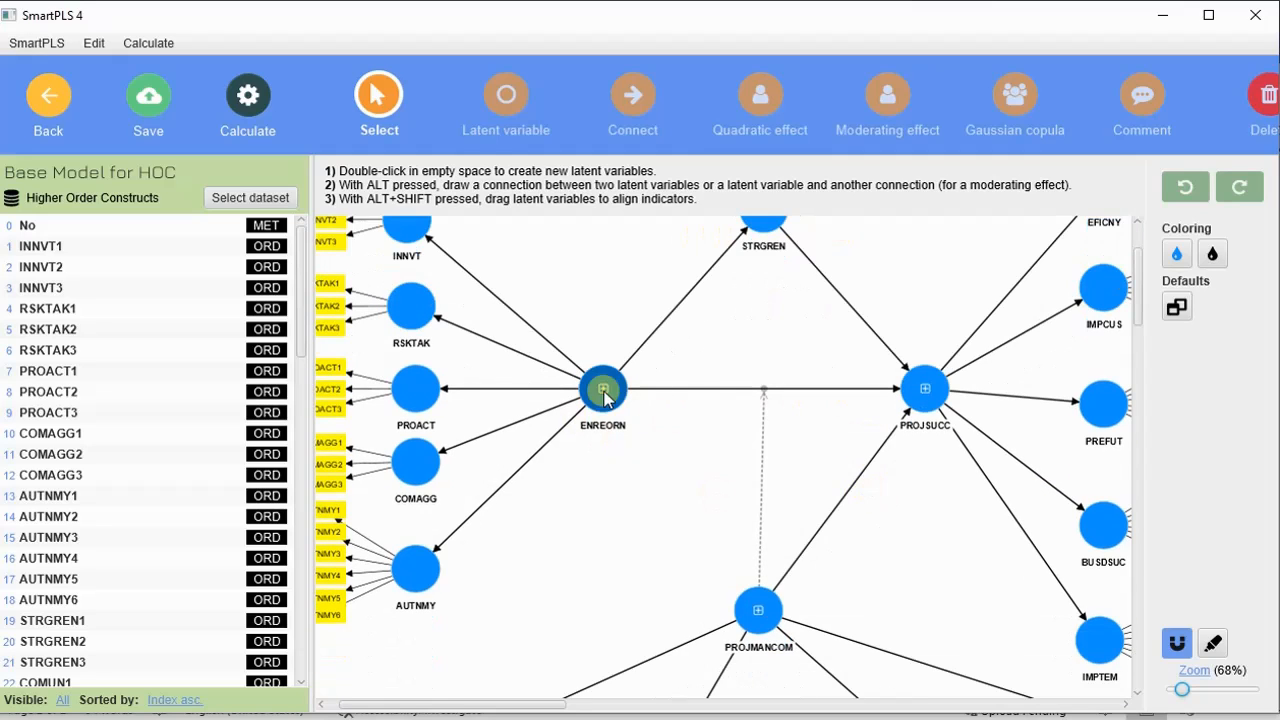
{"action": "scroll", "coordinate": [849, 577], "scroll_direction": "down", "scroll_amount": 2}
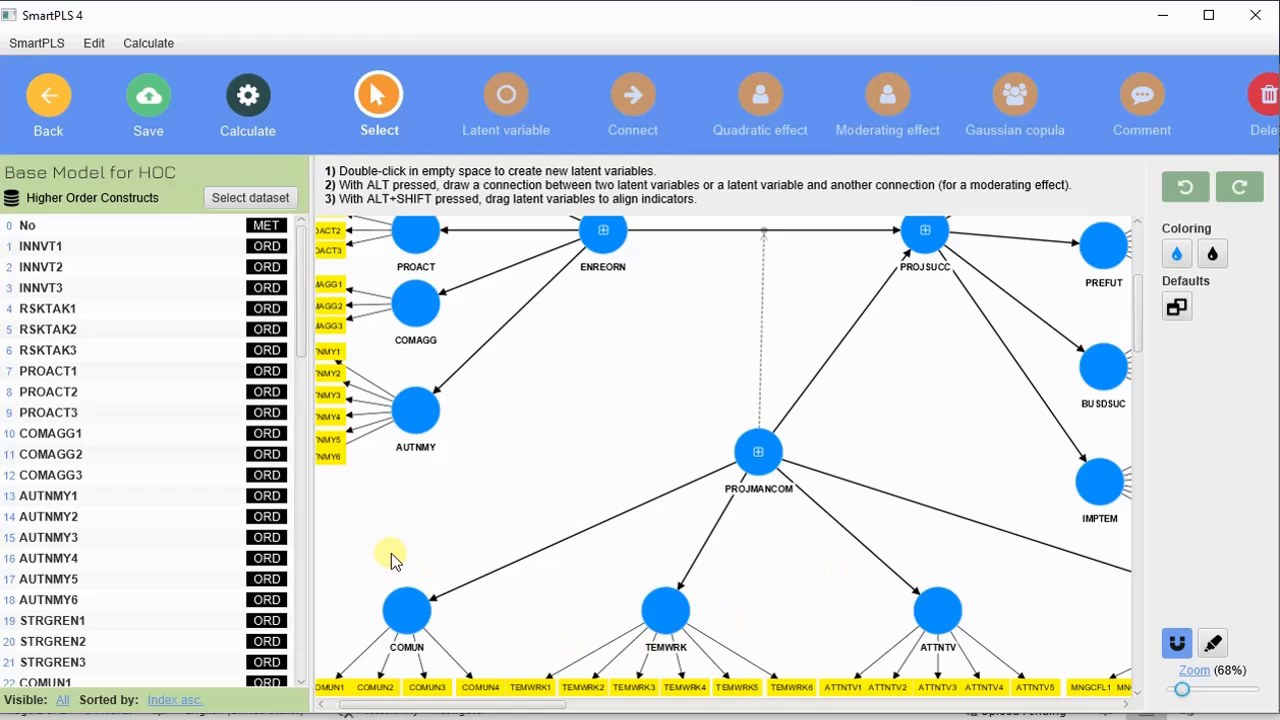
{"action": "scroll", "coordinate": [994, 594], "scroll_direction": "up", "scroll_amount": 2}
{"action": "scroll", "coordinate": [714, 347], "scroll_direction": "up", "scroll_amount": 2}
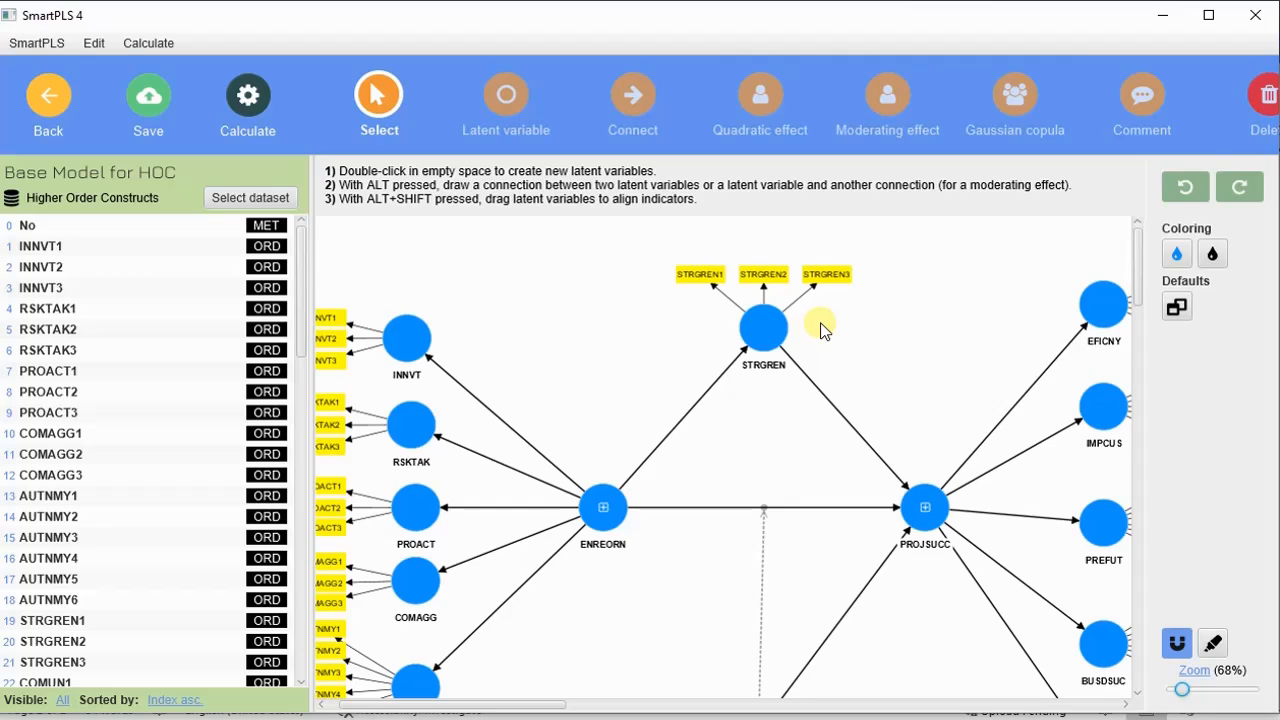
{"action": "scroll", "coordinate": [820, 331], "scroll_direction": "down", "scroll_amount": 1}
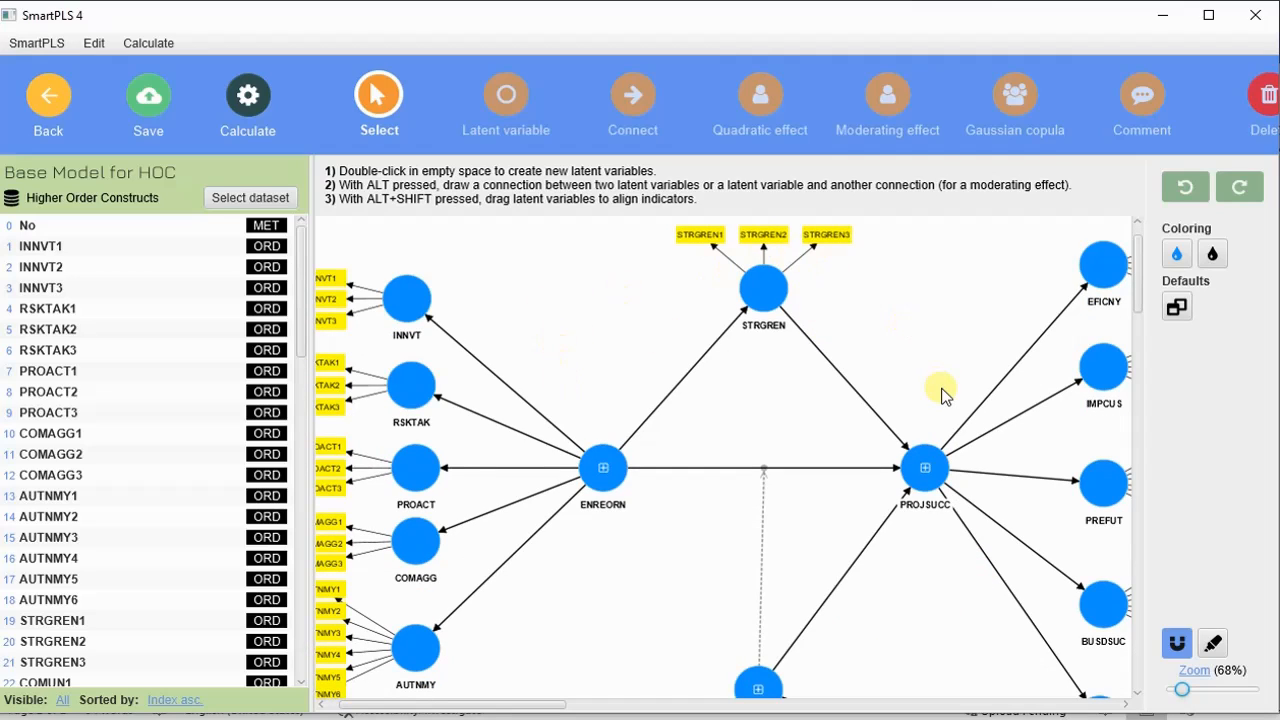
{"action": "scroll", "coordinate": [941, 388], "scroll_direction": "down", "scroll_amount": 2}
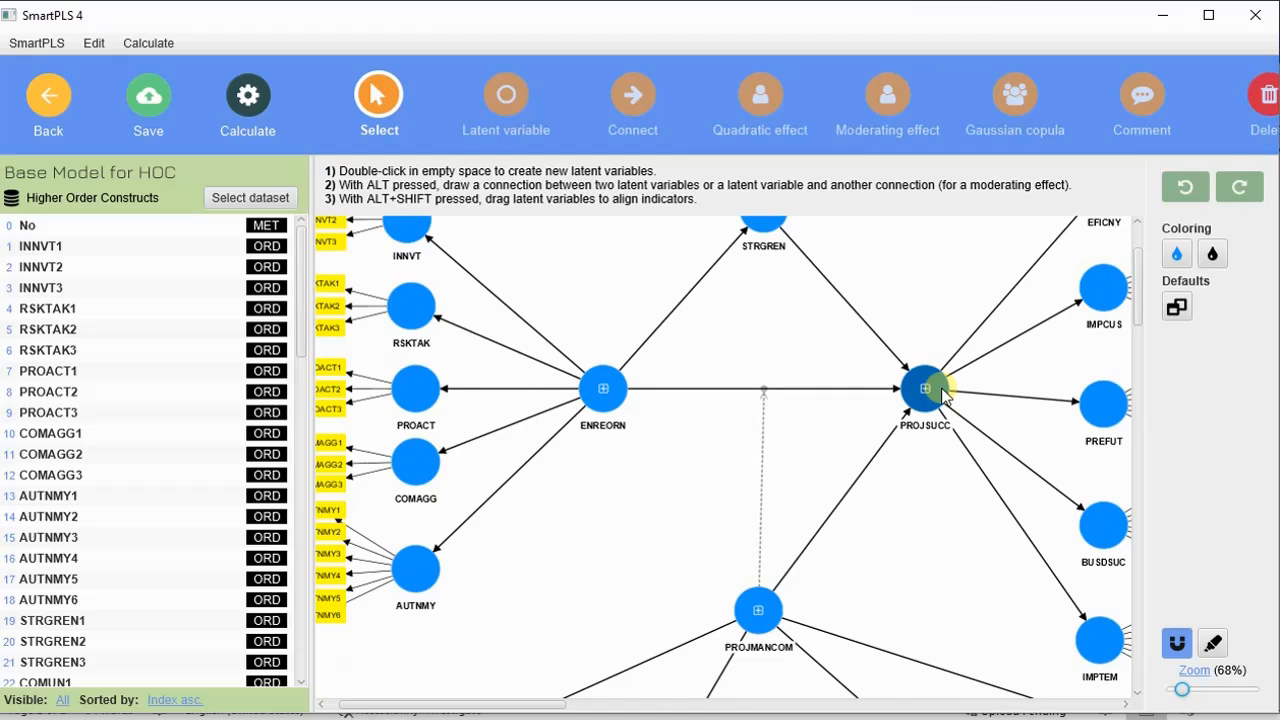
{"action": "scroll", "coordinate": [941, 388], "scroll_direction": "down", "scroll_amount": 1}
{"action": "scroll", "coordinate": [575, 293], "scroll_direction": "up", "scroll_amount": 2}
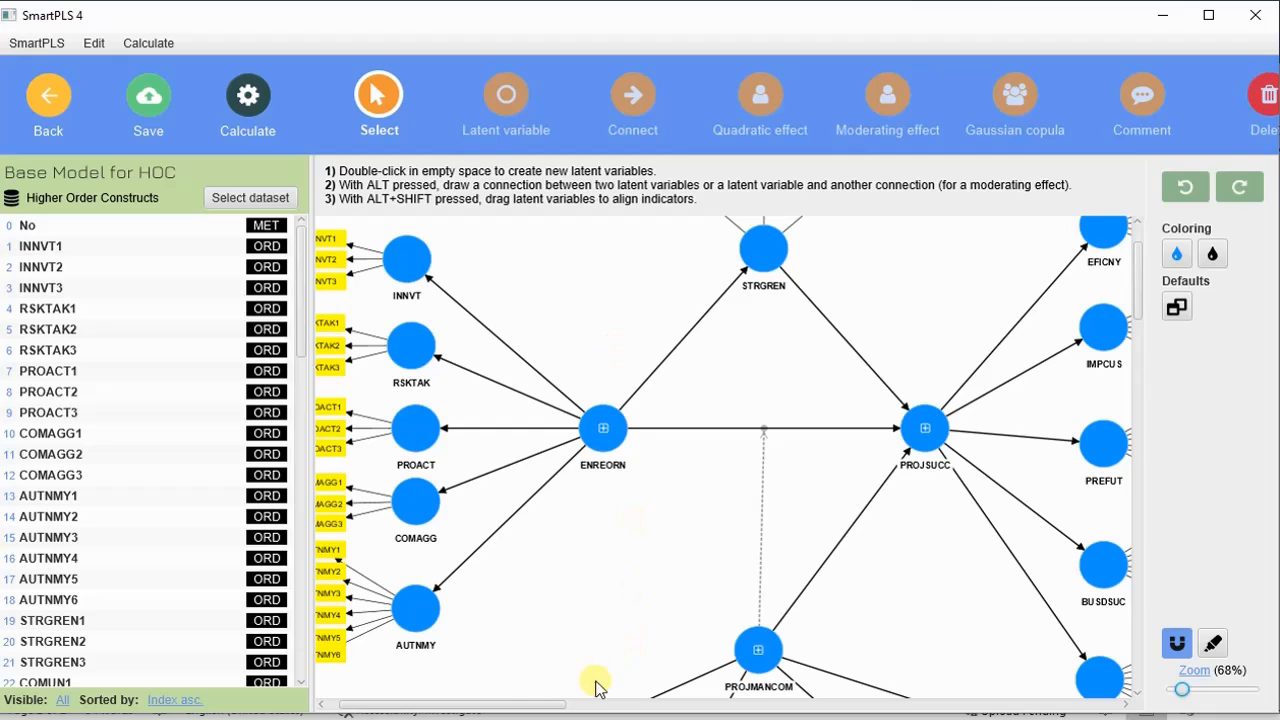
{"action": "left_click_drag", "start_coordinate": [508, 705], "coordinate": [486, 703]}
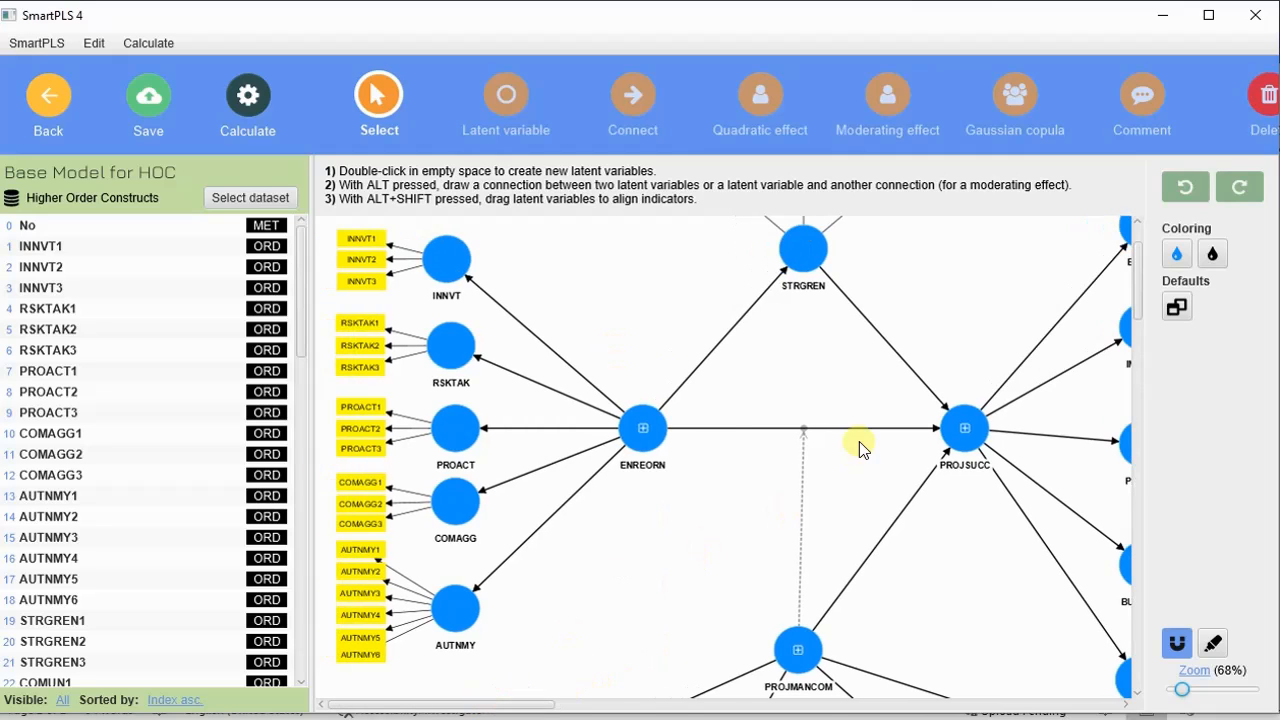
Step: Run the Consistent PLS-SEM algorithm on the model using the Factor weighting scheme
{"action": "left_click", "coordinate": [255, 101]}
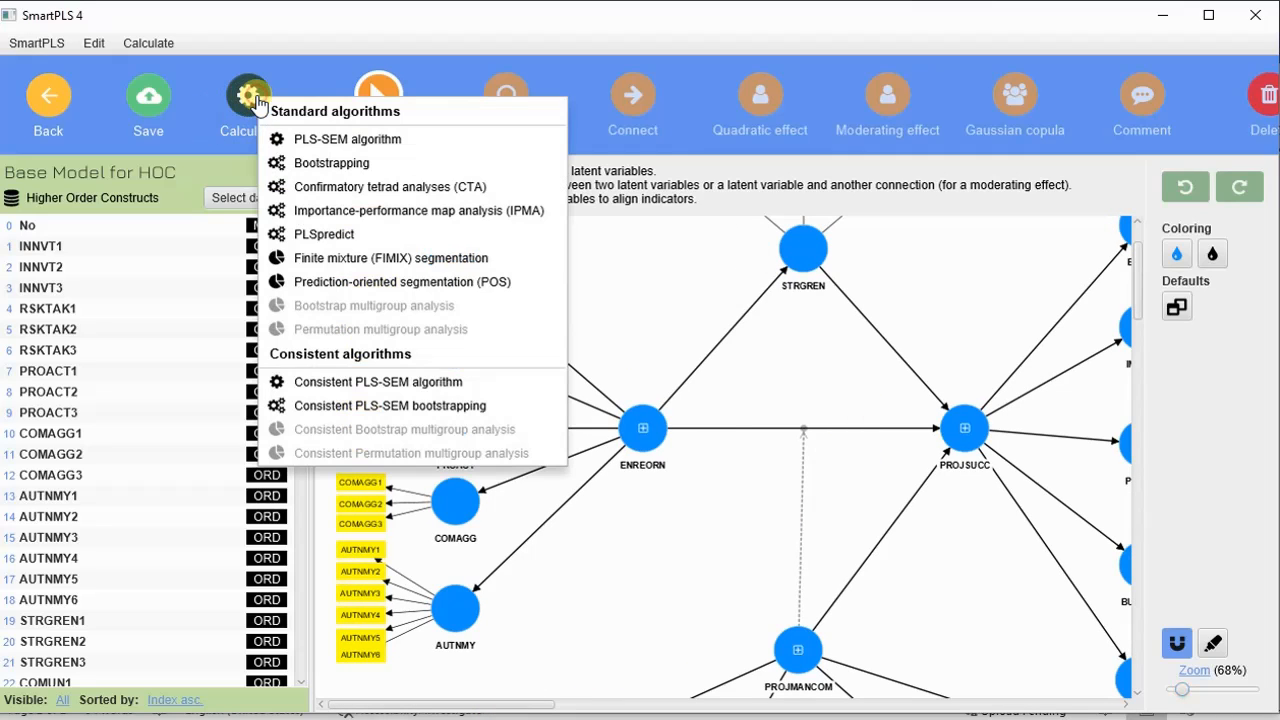
{"action": "left_click", "coordinate": [420, 386]}
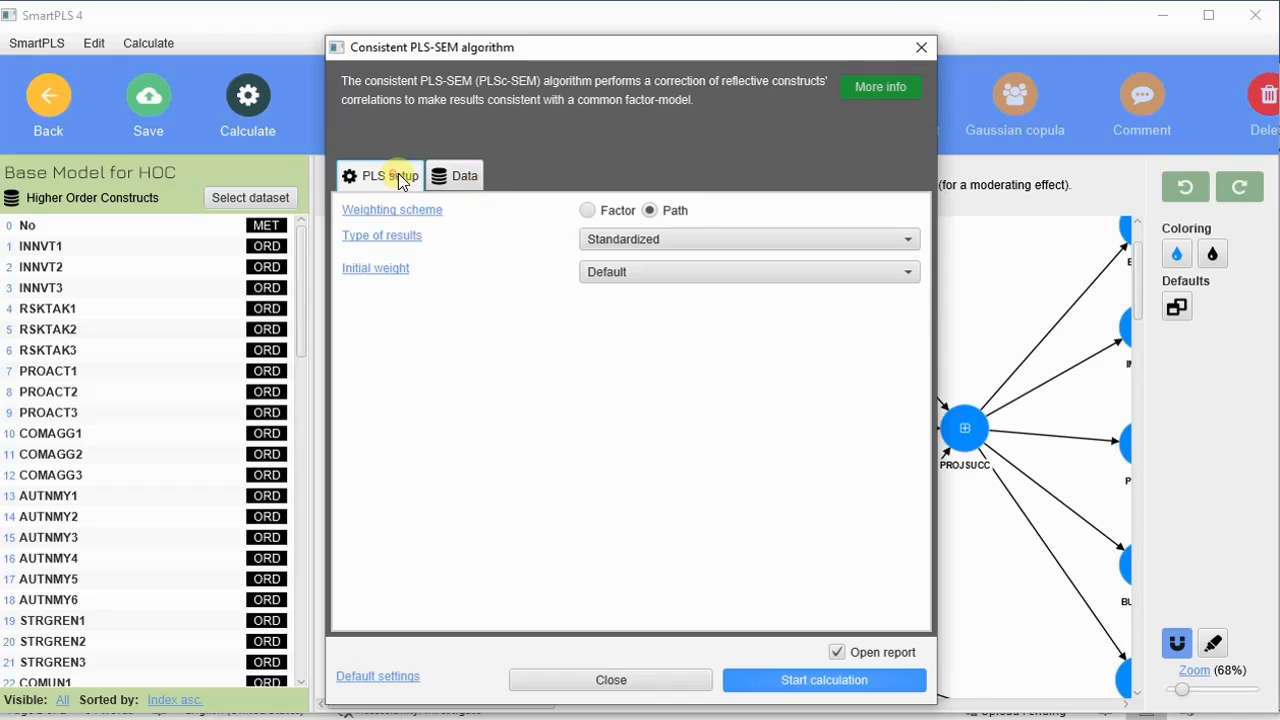
{"action": "left_click", "coordinate": [590, 211]}
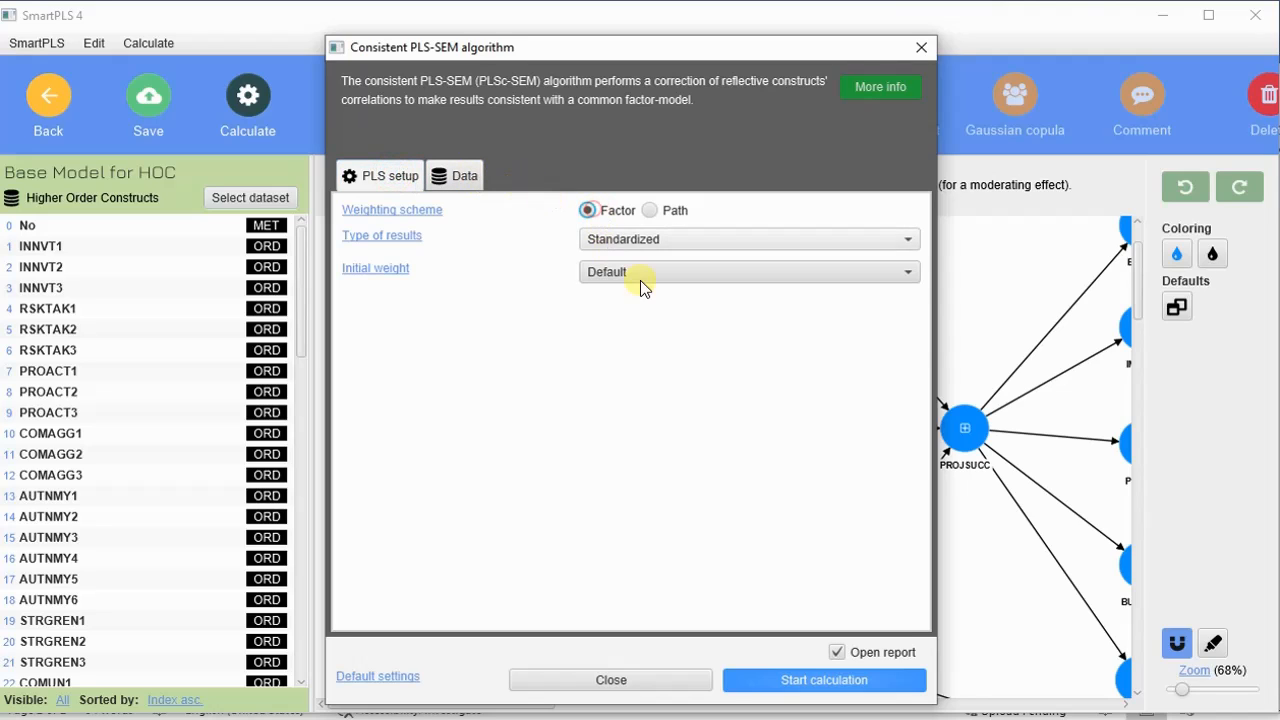
{"action": "left_click", "coordinate": [879, 682]}
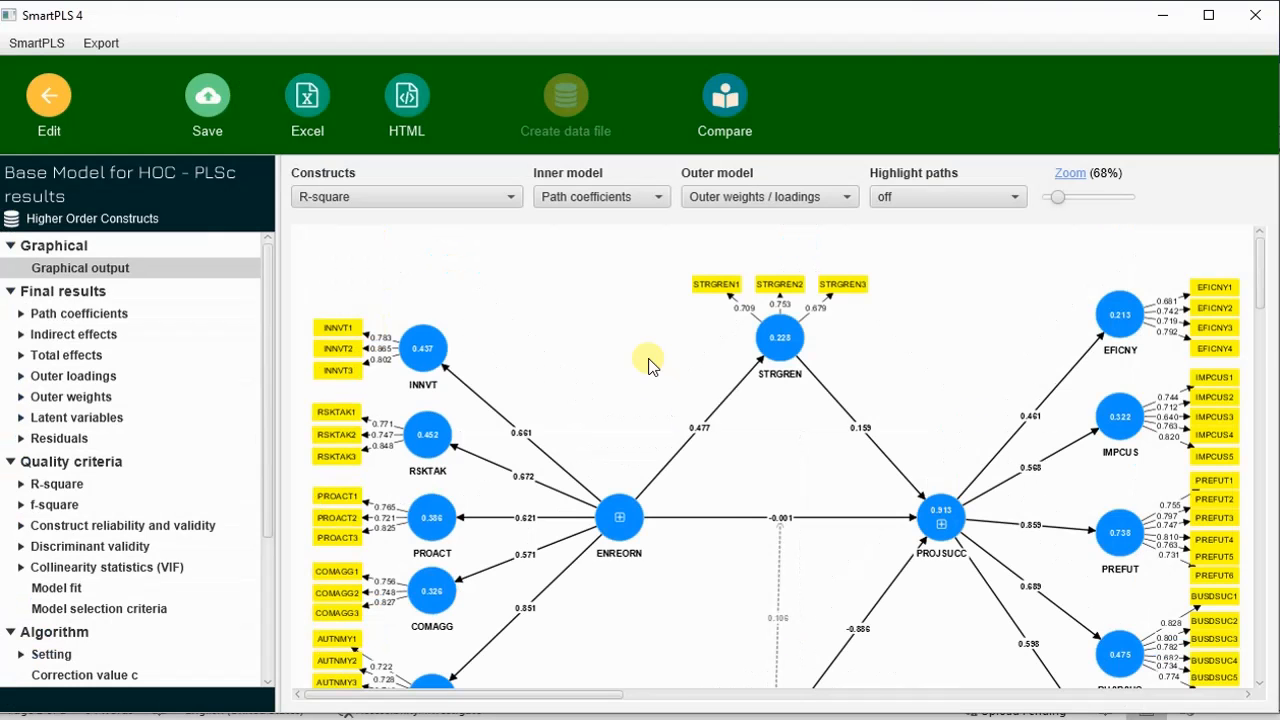
Step: Examine the path coefficients, R-square values and indicator loadings in the graphical output of the PLSc results
{"action": "scroll", "coordinate": [648, 362], "scroll_direction": "down", "scroll_amount": 3}
{"action": "scroll", "coordinate": [615, 368], "scroll_direction": "up", "scroll_amount": 2}
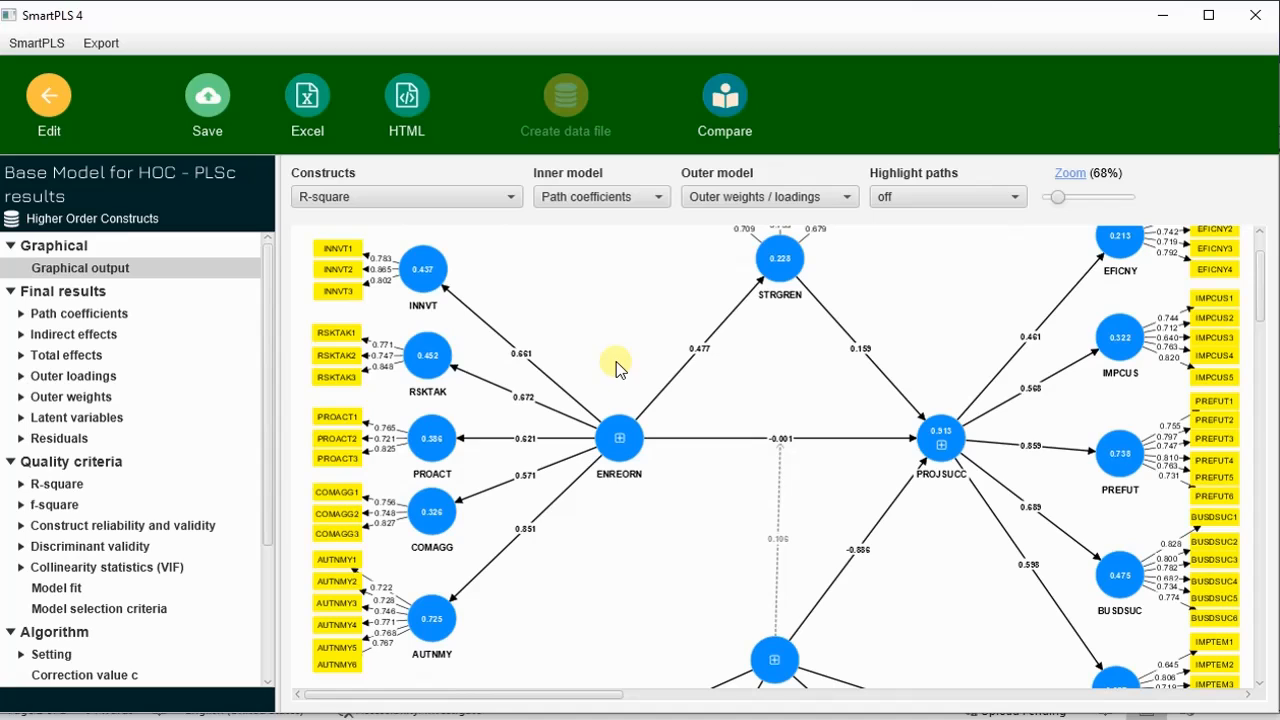
{"action": "scroll", "coordinate": [621, 357], "scroll_direction": "up", "scroll_amount": 1}
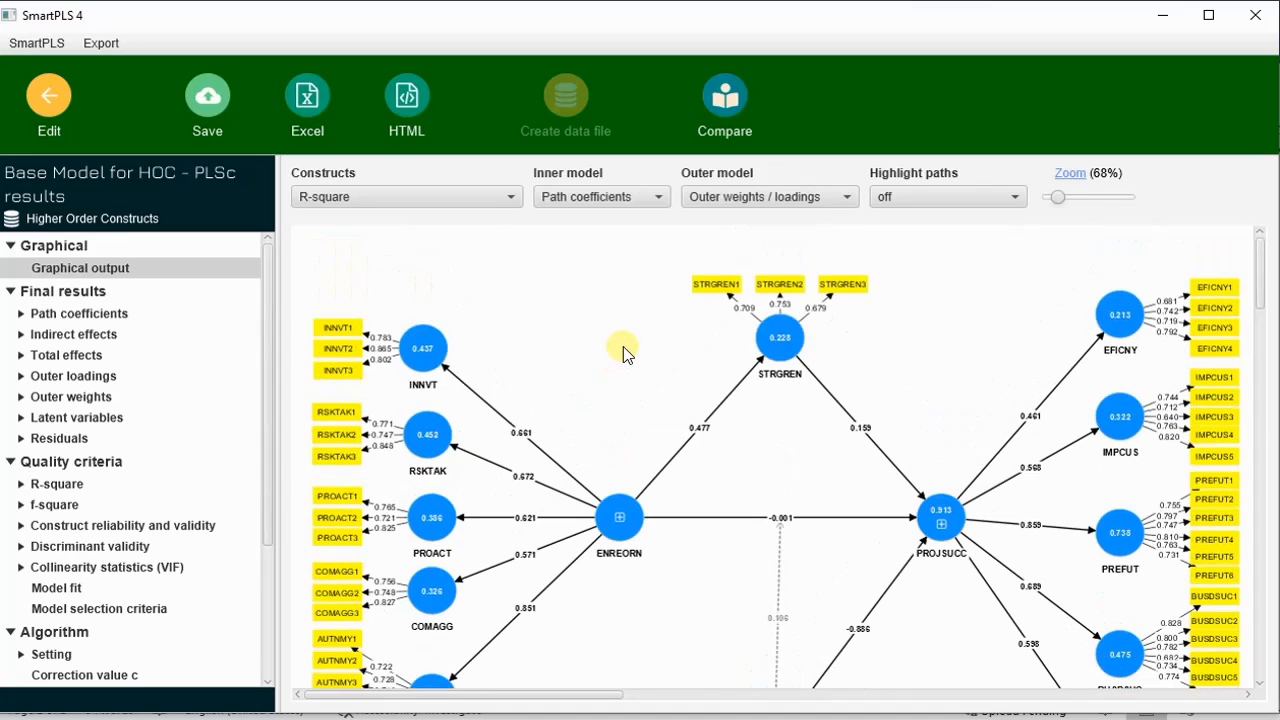
{"action": "scroll", "coordinate": [623, 354], "scroll_direction": "down", "scroll_amount": 1}
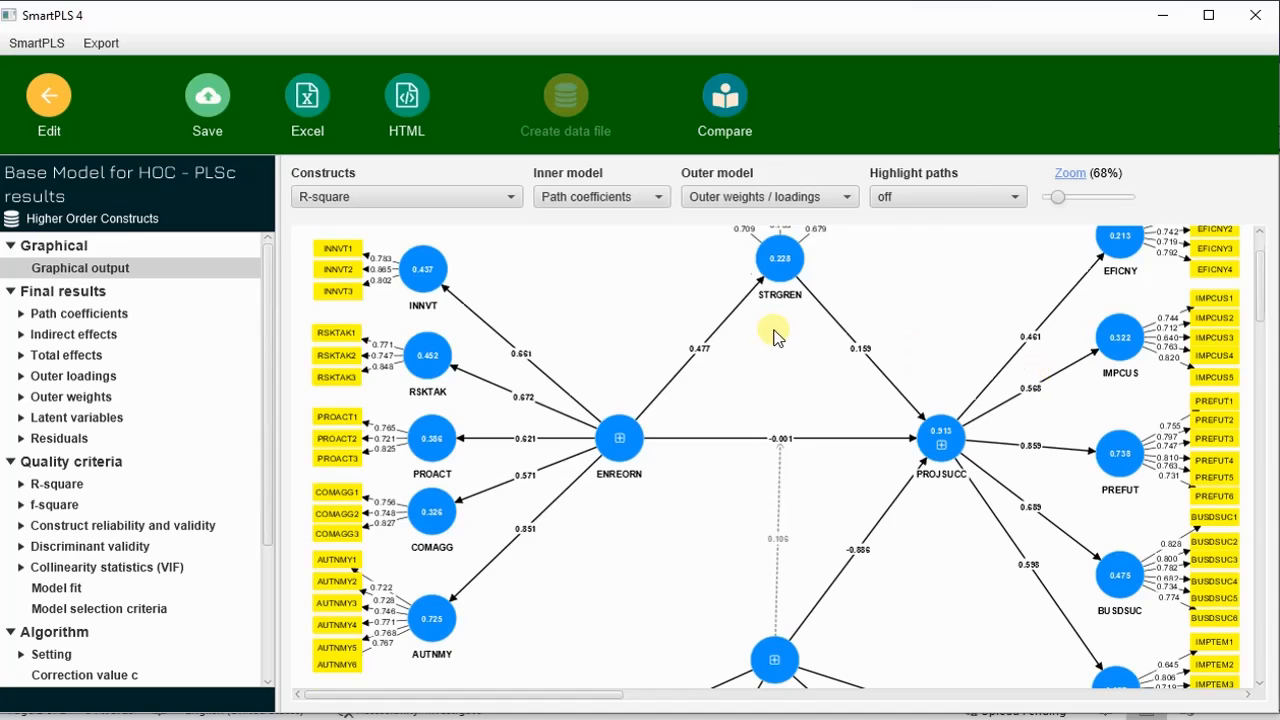
{"action": "scroll", "coordinate": [773, 330], "scroll_direction": "up", "scroll_amount": 1}
{"action": "scroll", "coordinate": [773, 330], "scroll_direction": "down", "scroll_amount": 3}
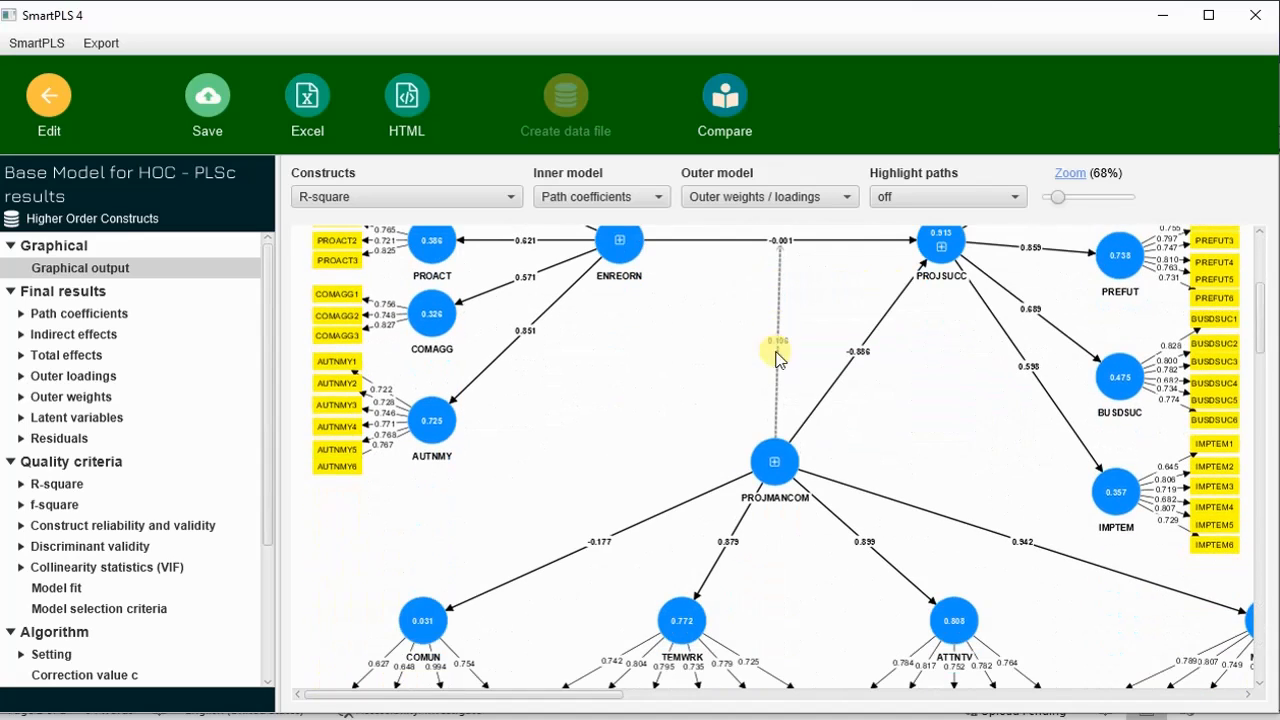
{"action": "scroll", "coordinate": [1078, 575], "scroll_direction": "down", "scroll_amount": 2}
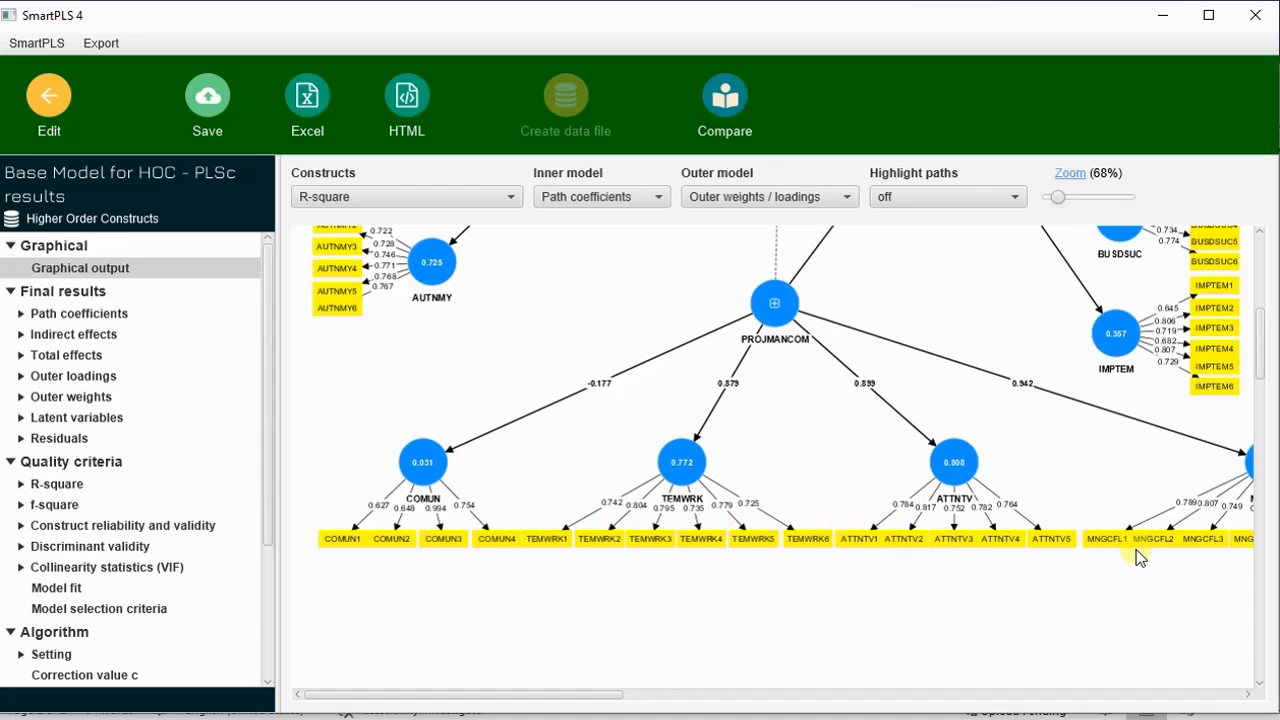
{"action": "scroll", "coordinate": [1137, 551], "scroll_direction": "up", "scroll_amount": 4}
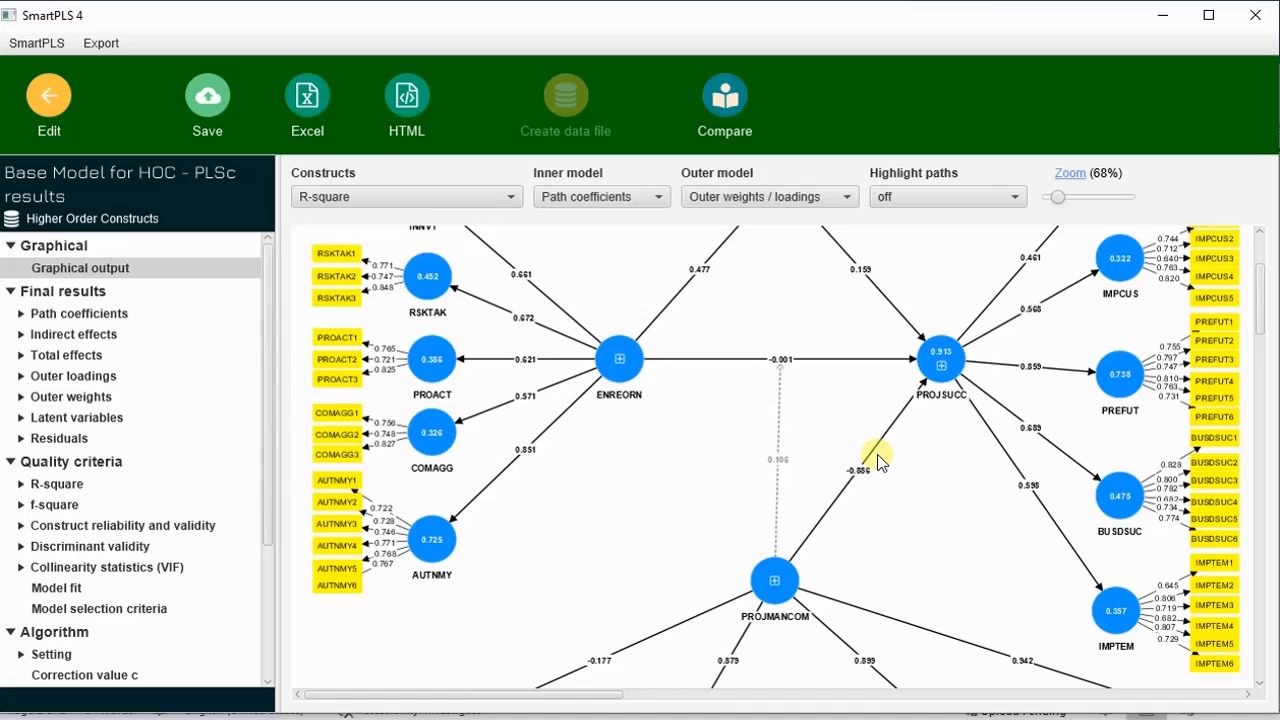
Step: Open the Outer loadings matrix of the PLSc results and examine the indicator loadings, focusing on the ENREORN column
{"action": "left_click", "coordinate": [55, 378]}
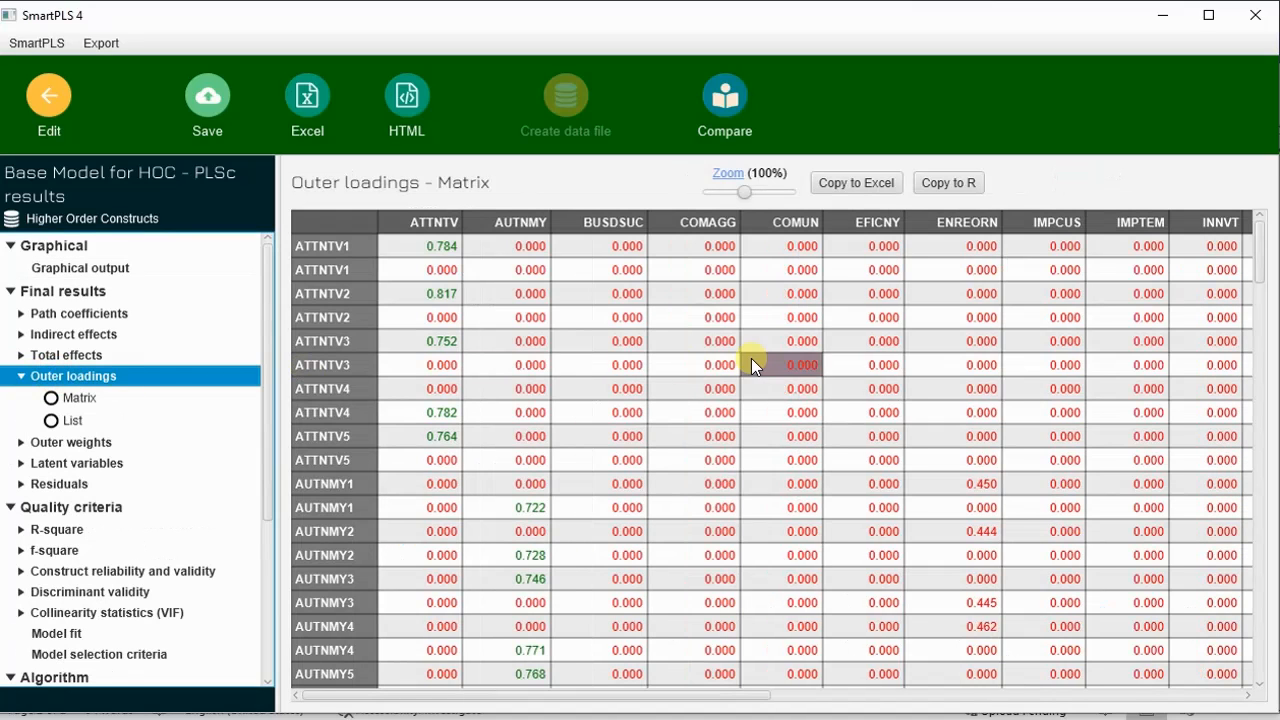
{"action": "left_click", "coordinate": [634, 340]}
{"action": "left_click", "coordinate": [655, 316]}
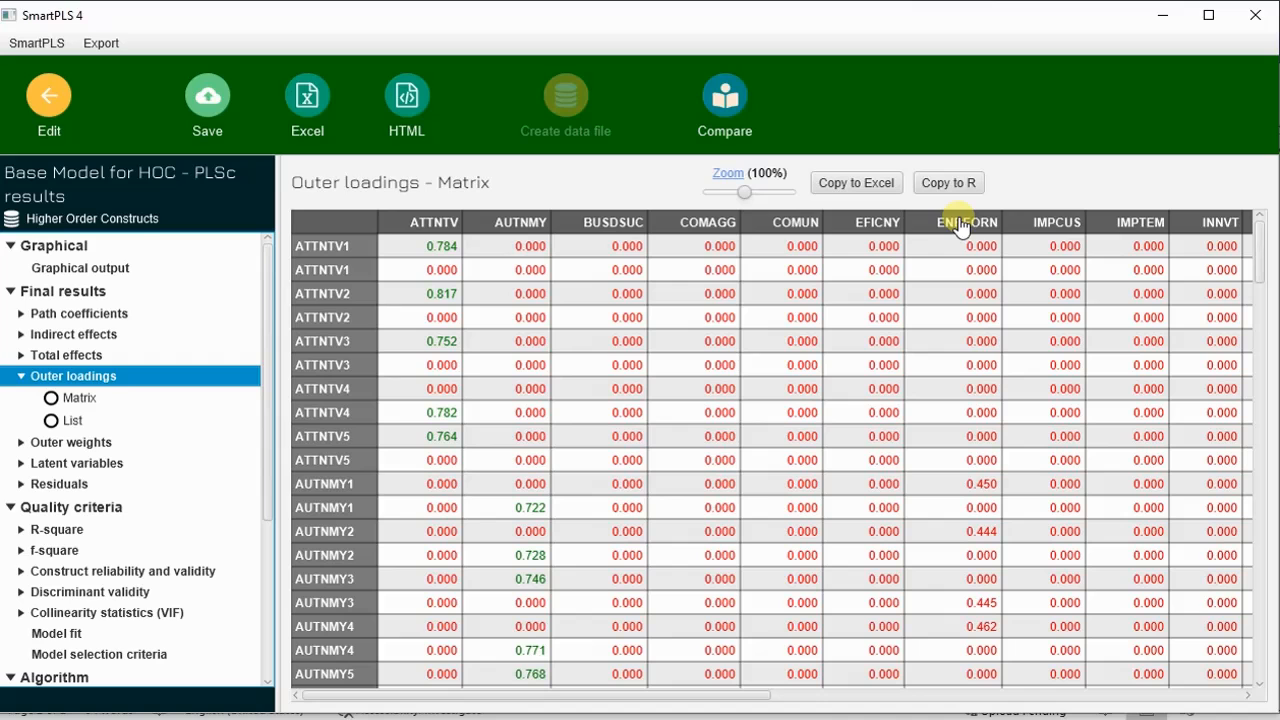
{"action": "scroll", "coordinate": [960, 228], "scroll_direction": "down", "scroll_amount": 20}
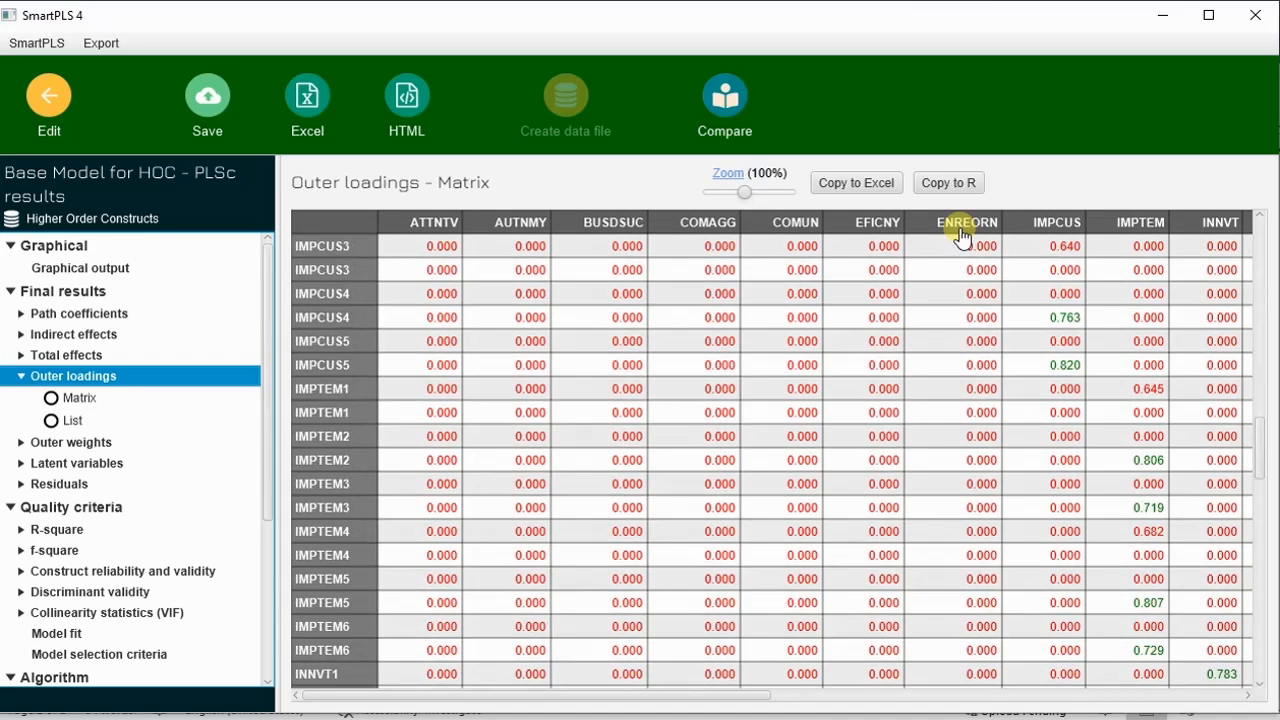
{"action": "scroll", "coordinate": [958, 236], "scroll_direction": "down", "scroll_amount": 11}
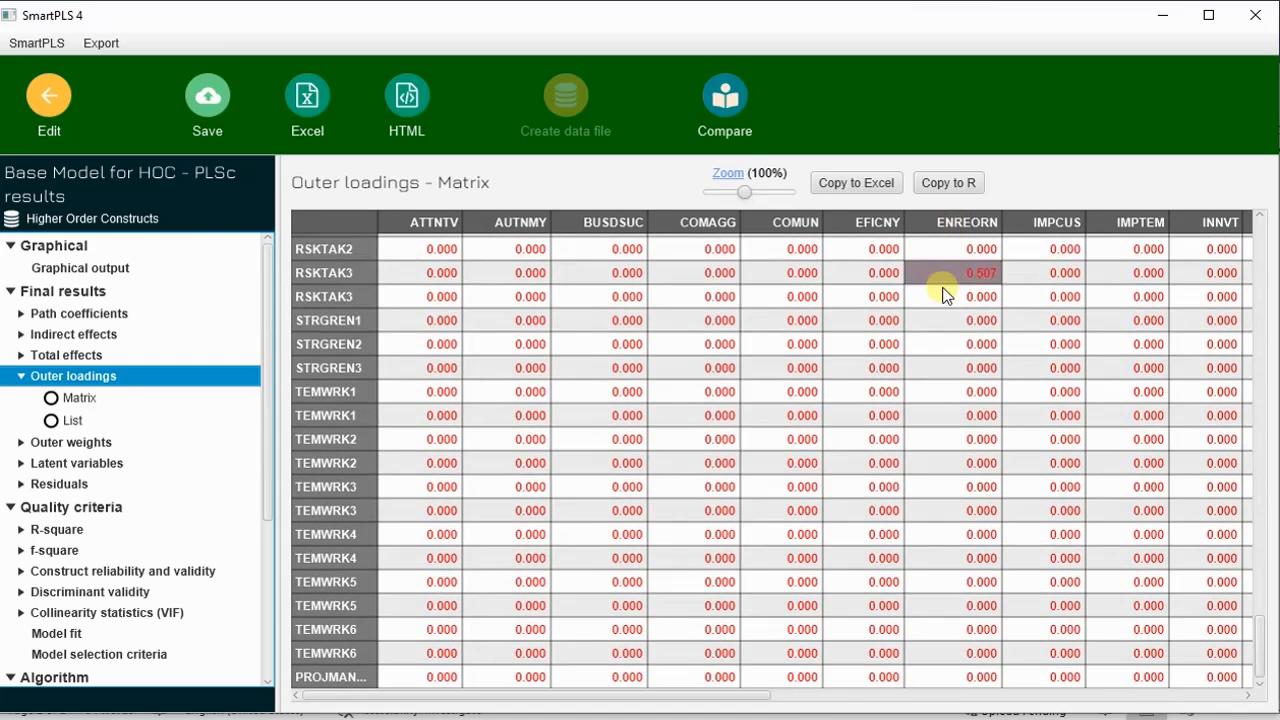
{"action": "scroll", "coordinate": [940, 300], "scroll_direction": "up", "scroll_amount": 7}
{"action": "scroll", "coordinate": [942, 312], "scroll_direction": "up", "scroll_amount": 20}
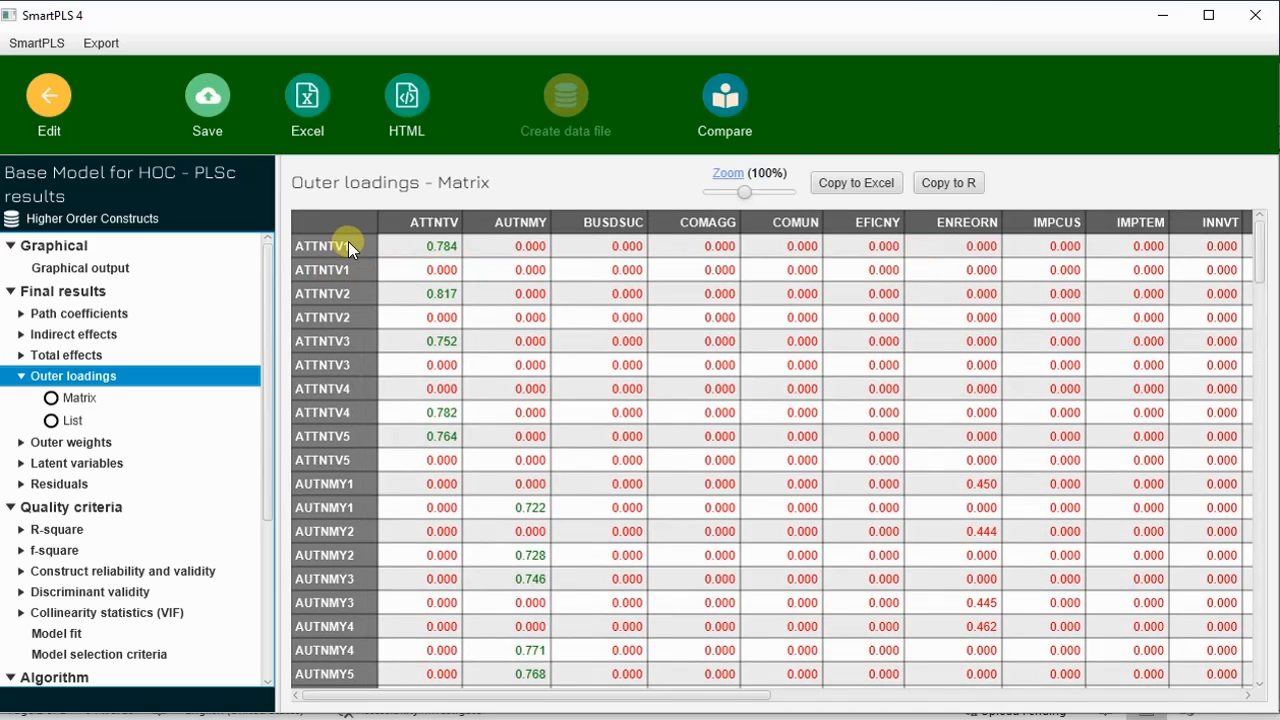
Step: Sort the outer loadings matrix ascending by ENREORN and highlight that construct's nonzero loadings
{"action": "left_click", "coordinate": [984, 225]}
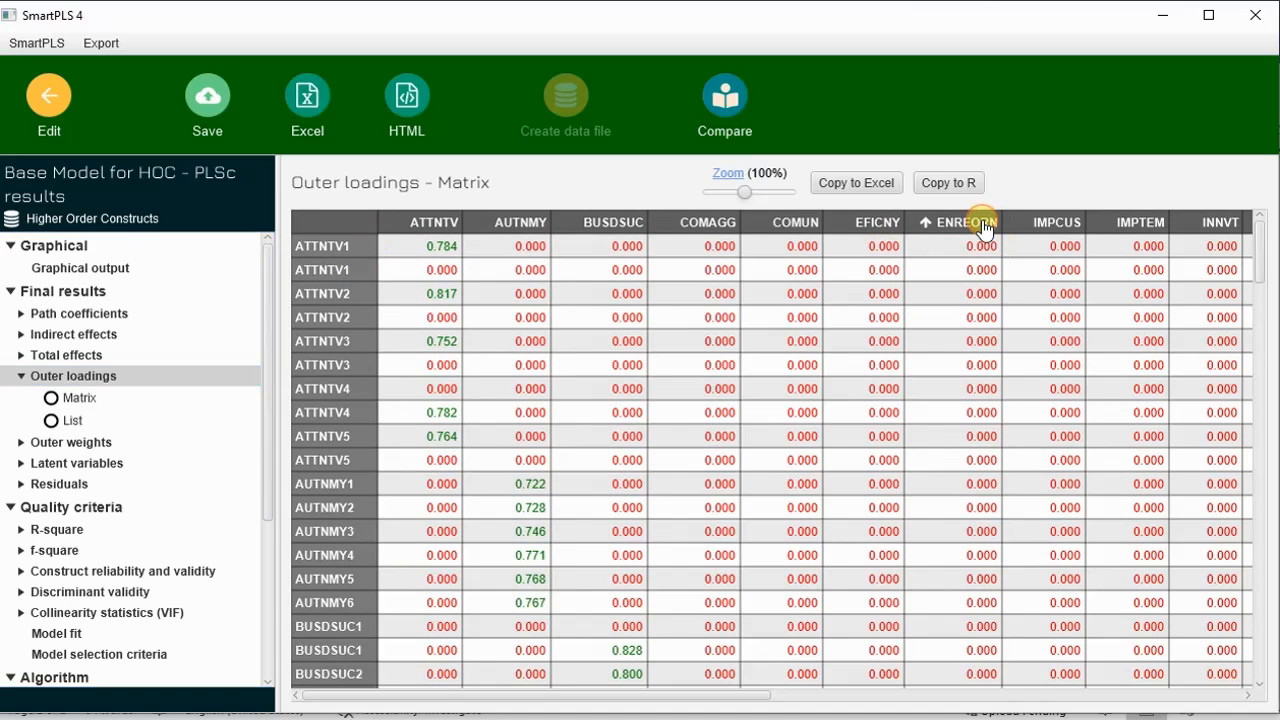
{"action": "scroll", "coordinate": [975, 236], "scroll_direction": "down", "scroll_amount": 15}
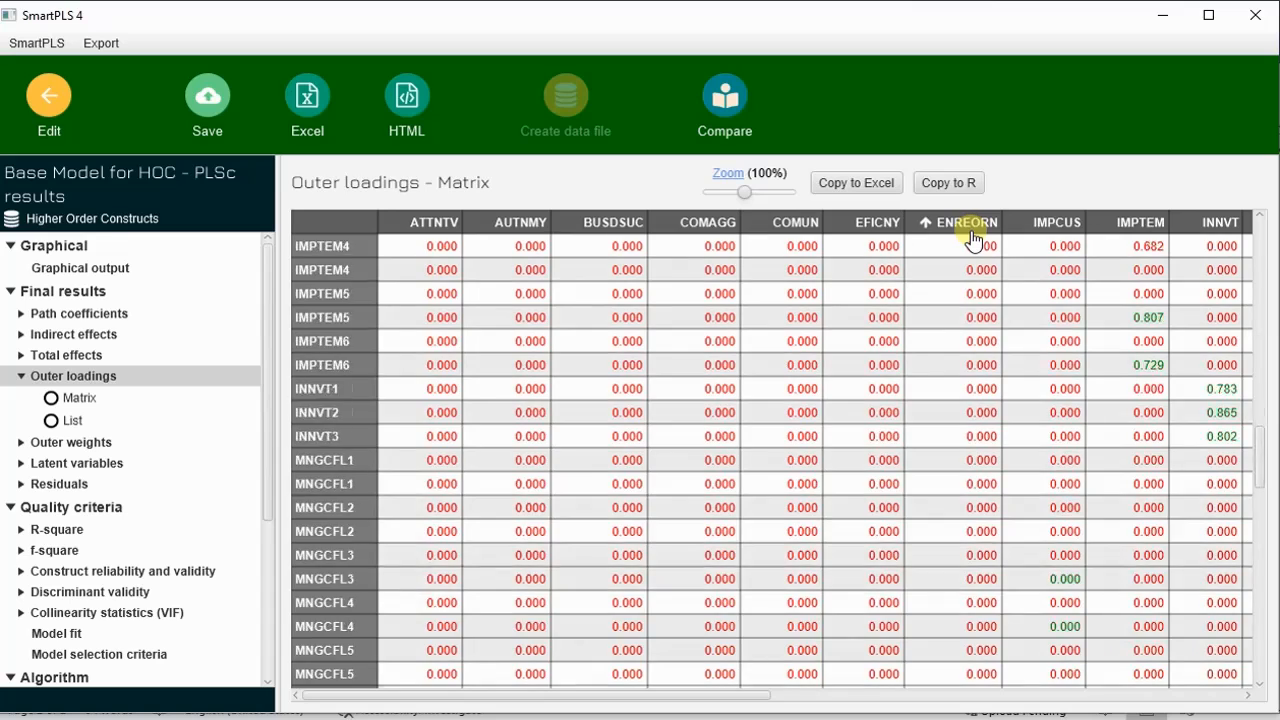
{"action": "scroll", "coordinate": [975, 240], "scroll_direction": "down", "scroll_amount": 10}
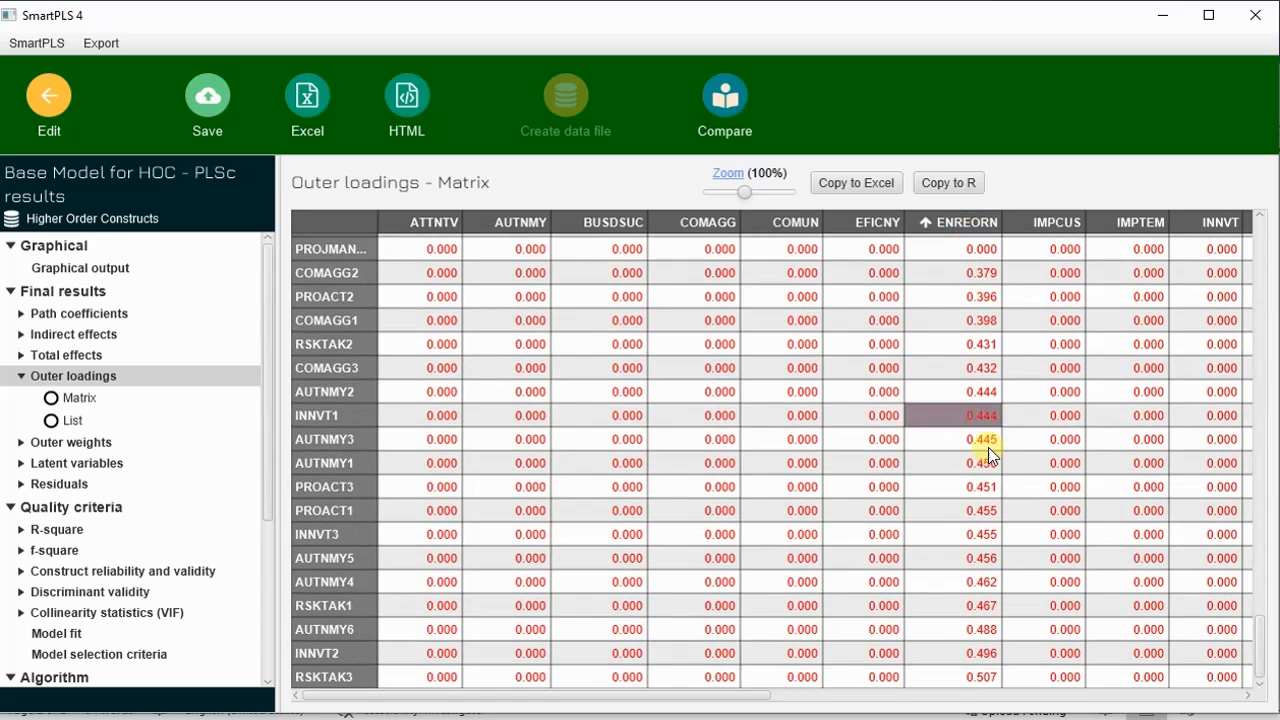
{"action": "scroll", "coordinate": [966, 323], "scroll_direction": "up", "scroll_amount": 1}
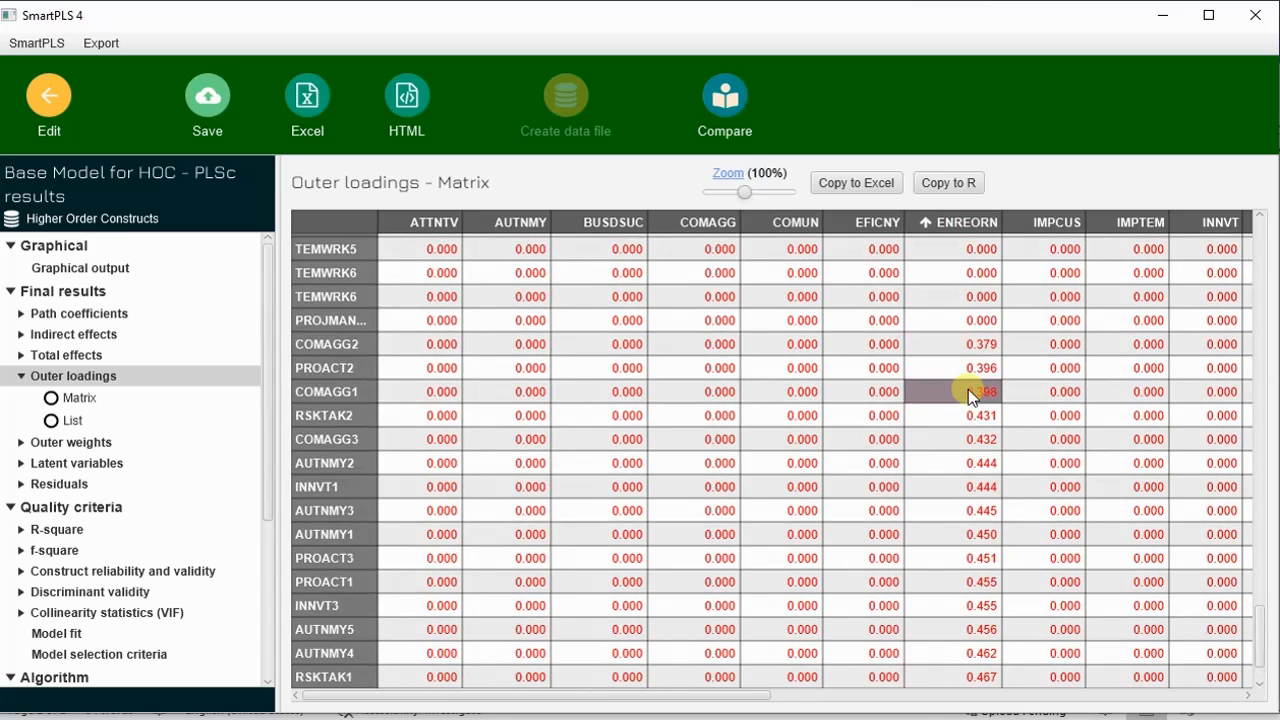
{"action": "scroll", "coordinate": [981, 350], "scroll_direction": "down", "scroll_amount": 1}
{"action": "scroll", "coordinate": [979, 345], "scroll_direction": "up", "scroll_amount": 2}
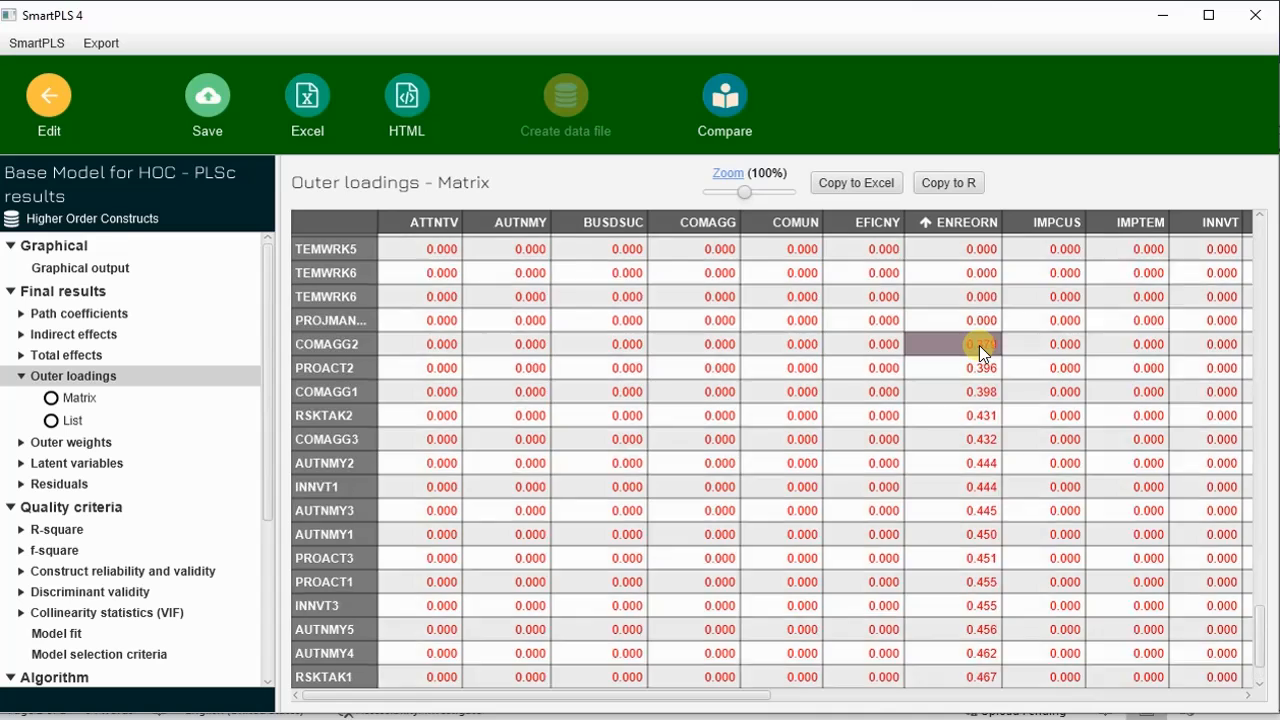
{"action": "left_click_drag", "start_coordinate": [978, 412], "coordinate": [988, 713]}
{"action": "scroll", "coordinate": [985, 688], "scroll_direction": "down", "scroll_amount": 2}
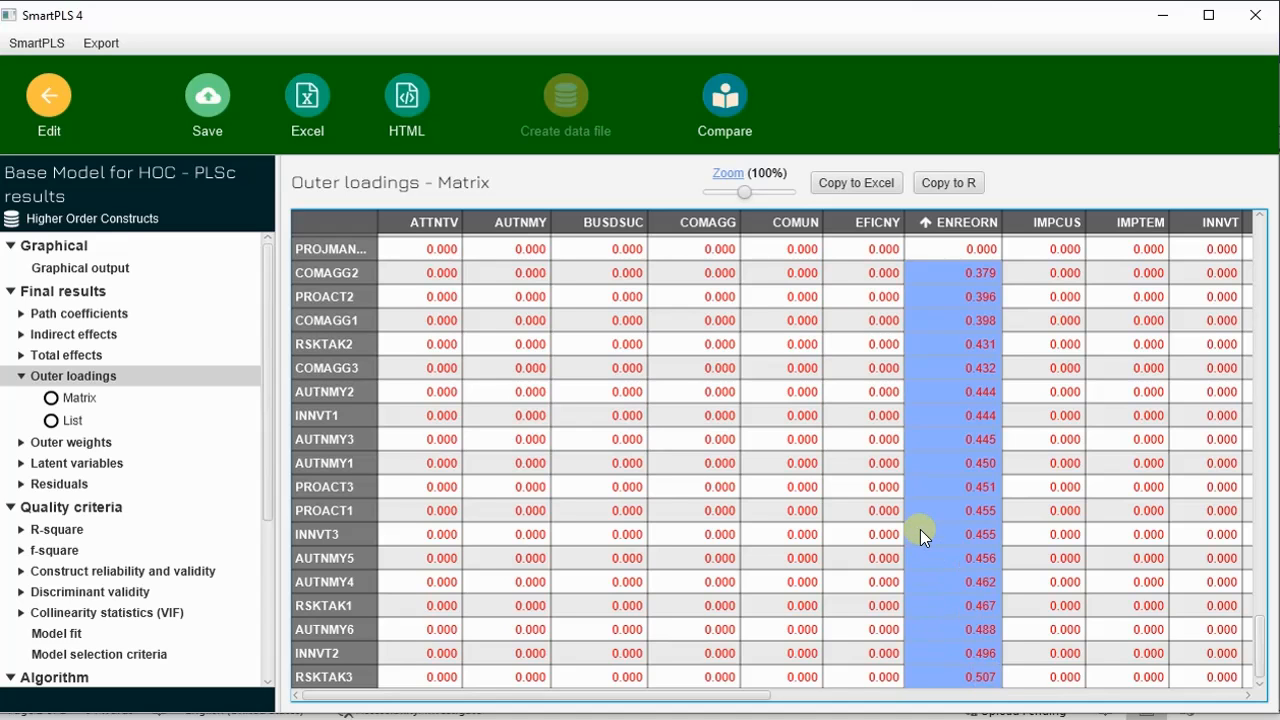
Step: Compare the lower-order constructs' indicator loadings with the highlighted ENREORN loadings across the sorted matrix
{"action": "scroll", "coordinate": [920, 529], "scroll_direction": "up", "scroll_amount": 10}
{"action": "scroll", "coordinate": [452, 288], "scroll_direction": "up", "scroll_amount": 20}
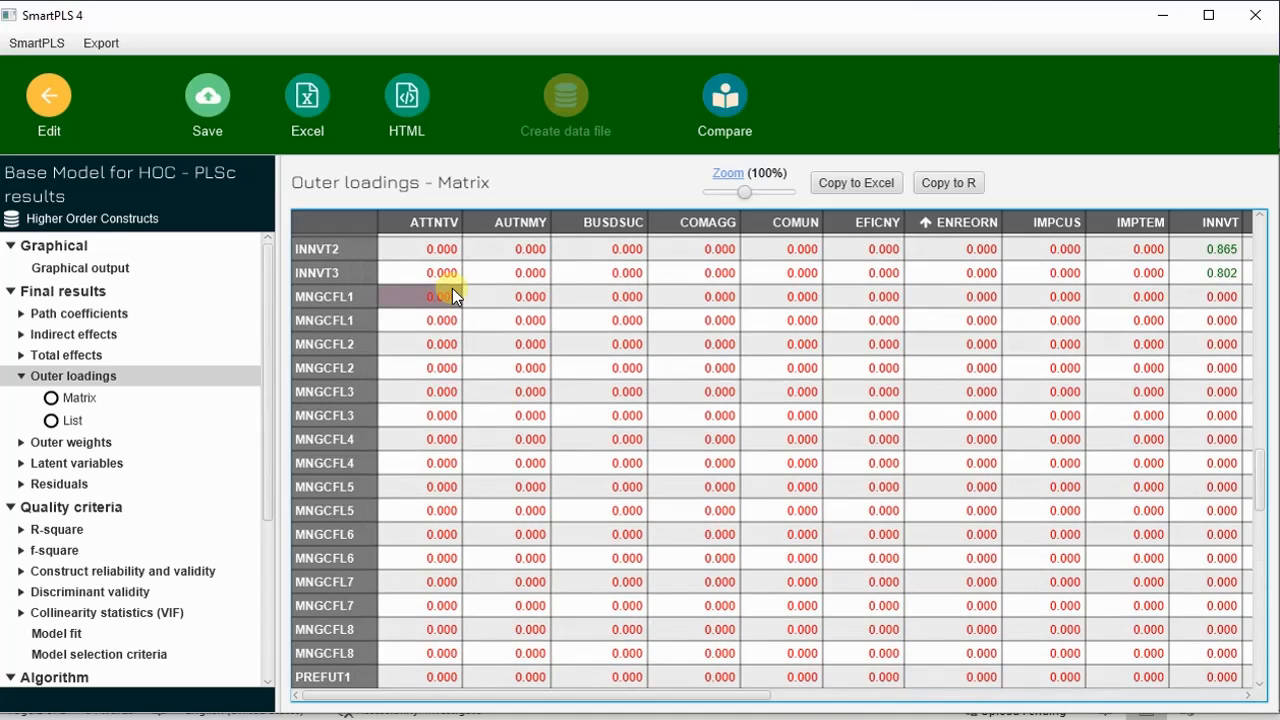
{"action": "scroll", "coordinate": [441, 258], "scroll_direction": "up", "scroll_amount": 6}
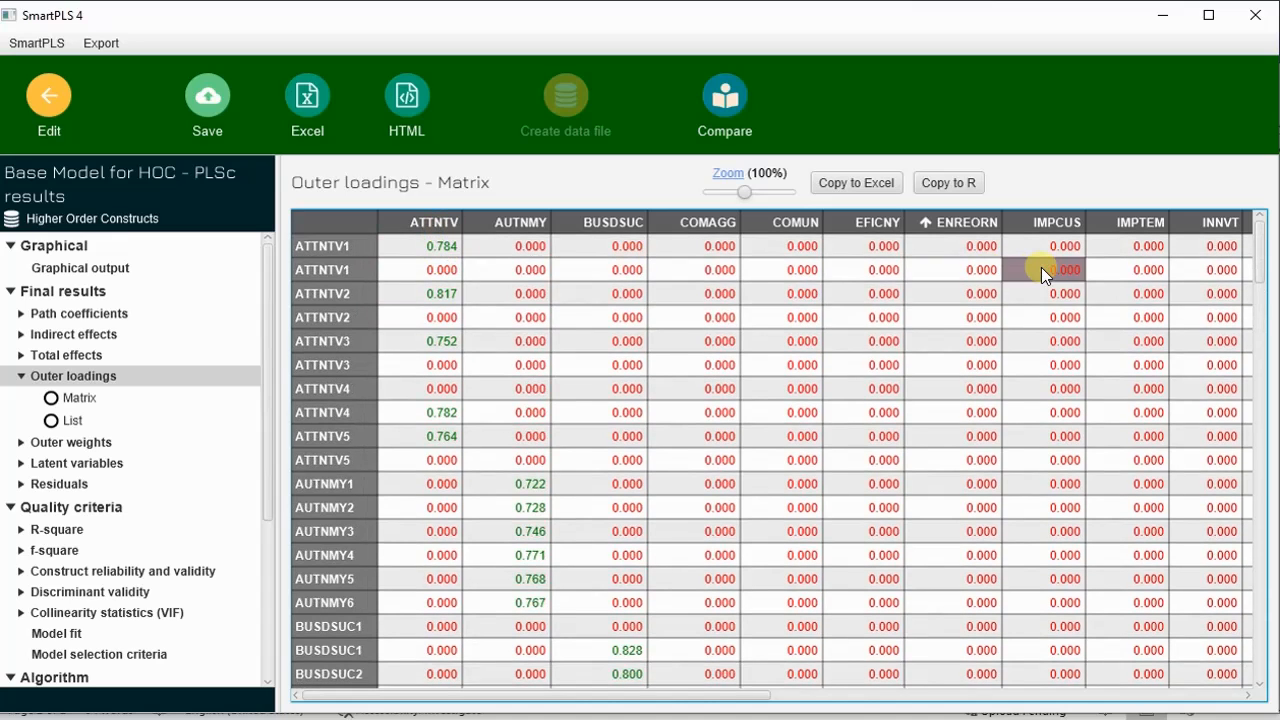
{"action": "scroll", "coordinate": [966, 250], "scroll_direction": "down", "scroll_amount": 20}
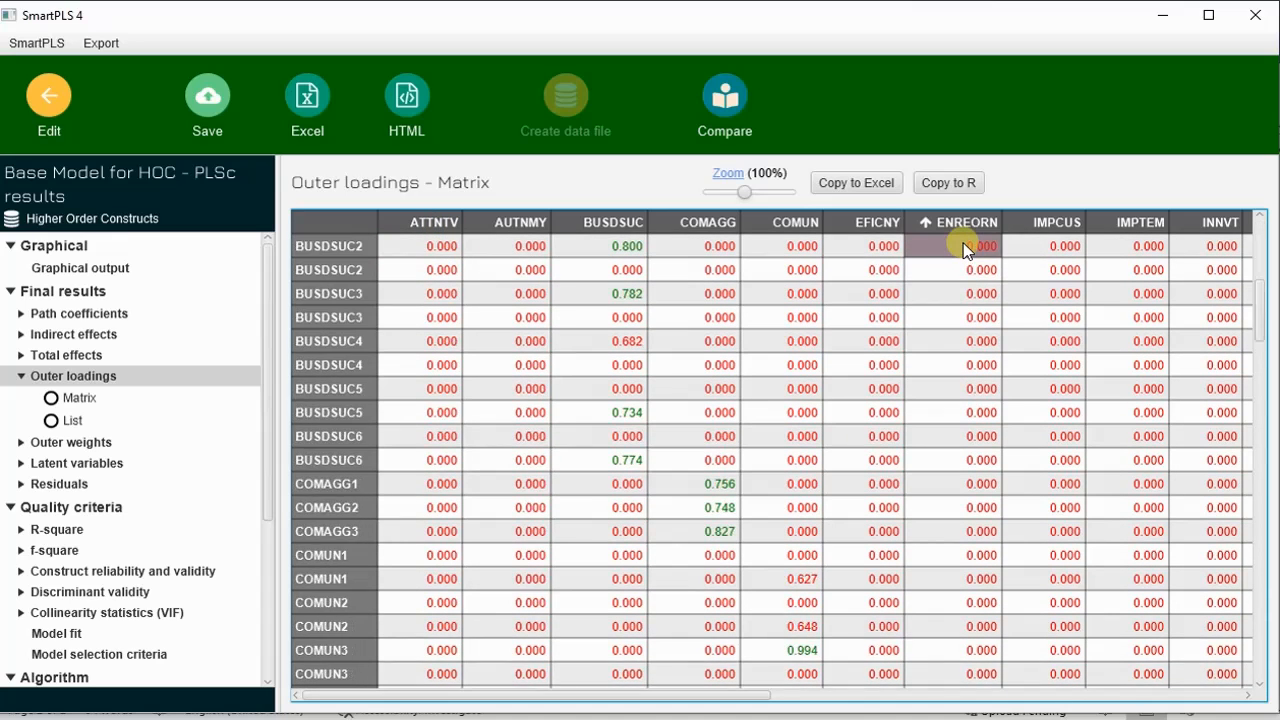
{"action": "scroll", "coordinate": [966, 250], "scroll_direction": "down", "scroll_amount": 5}
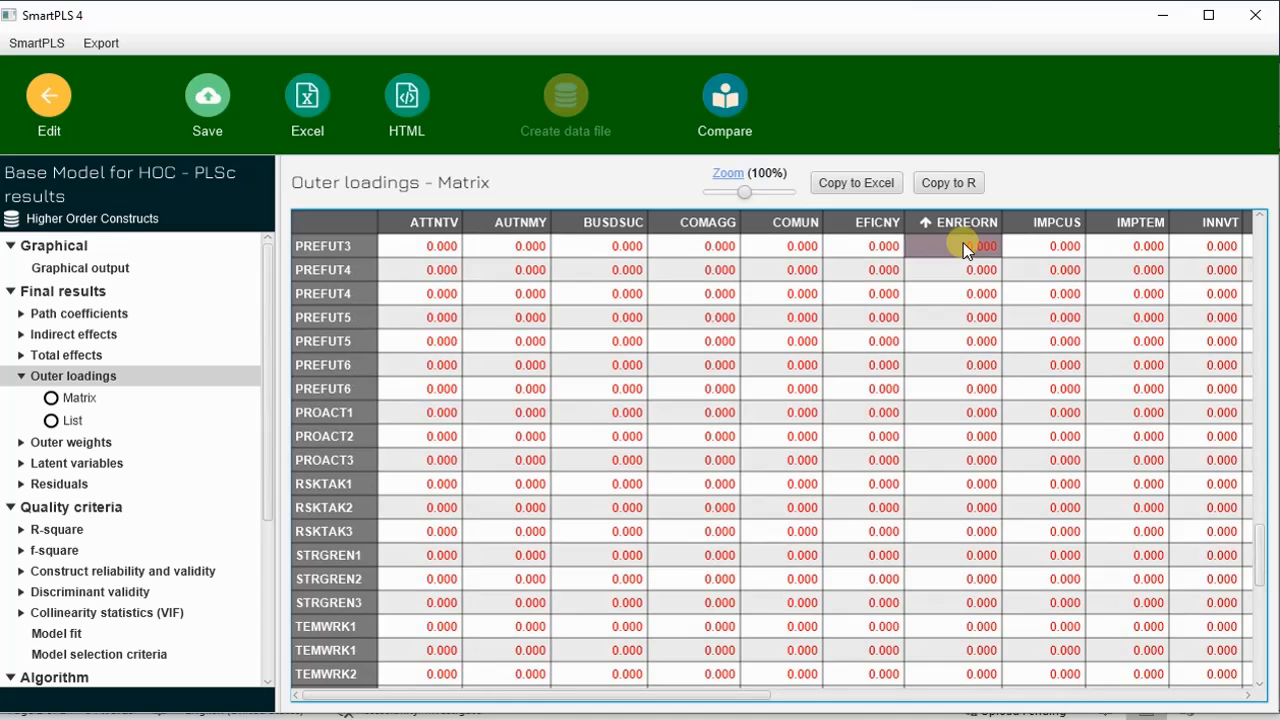
{"action": "scroll", "coordinate": [966, 250], "scroll_direction": "down", "scroll_amount": 8}
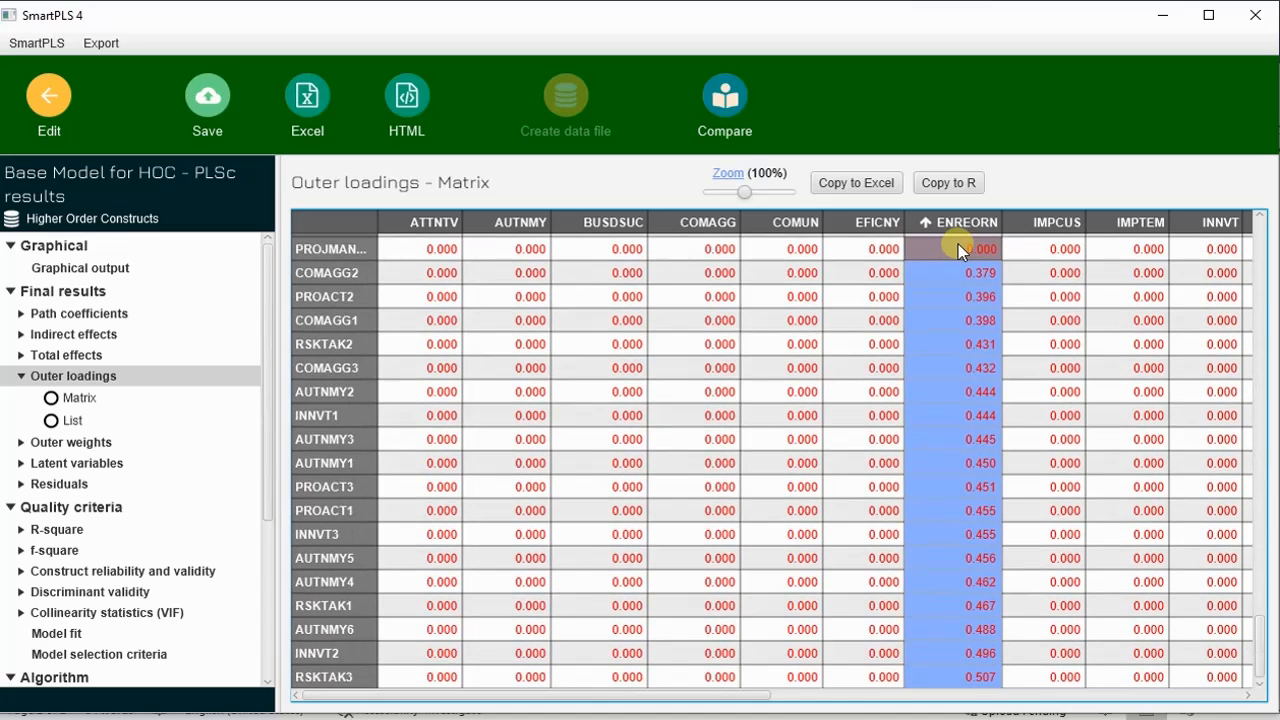
{"action": "scroll", "coordinate": [966, 349], "scroll_direction": "up", "scroll_amount": 20}
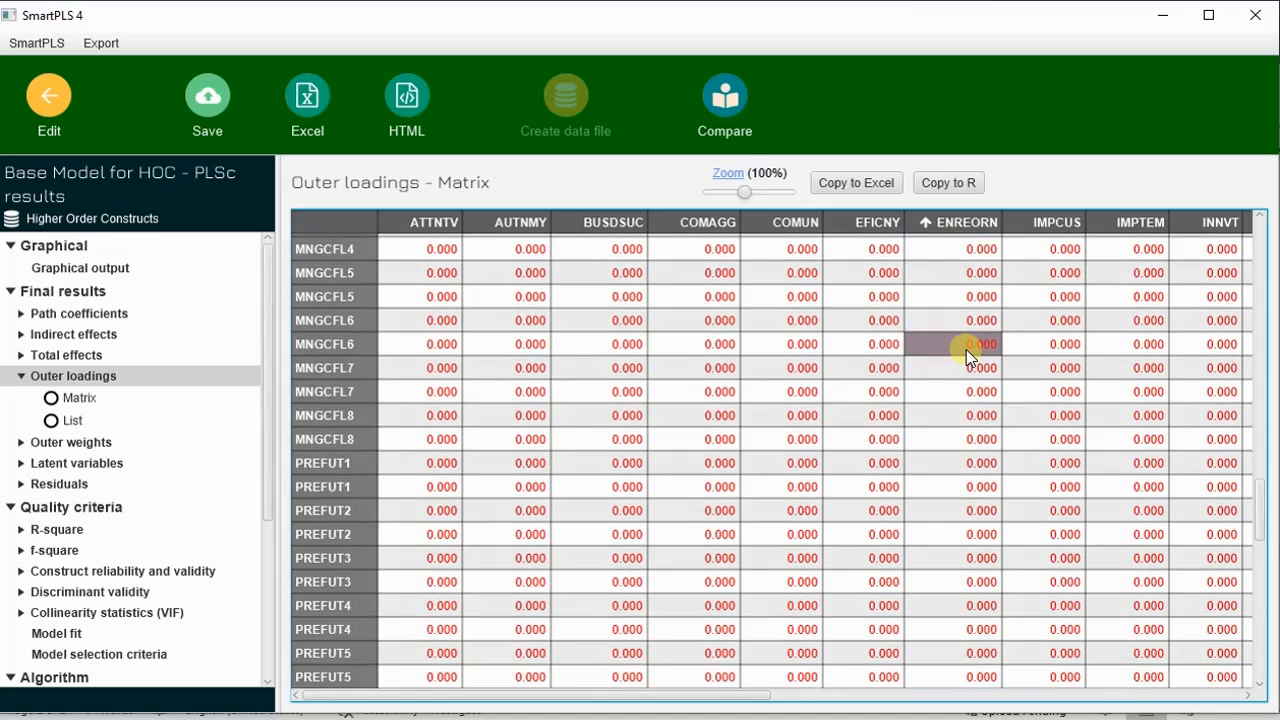
{"action": "scroll", "coordinate": [967, 349], "scroll_direction": "up", "scroll_amount": 15}
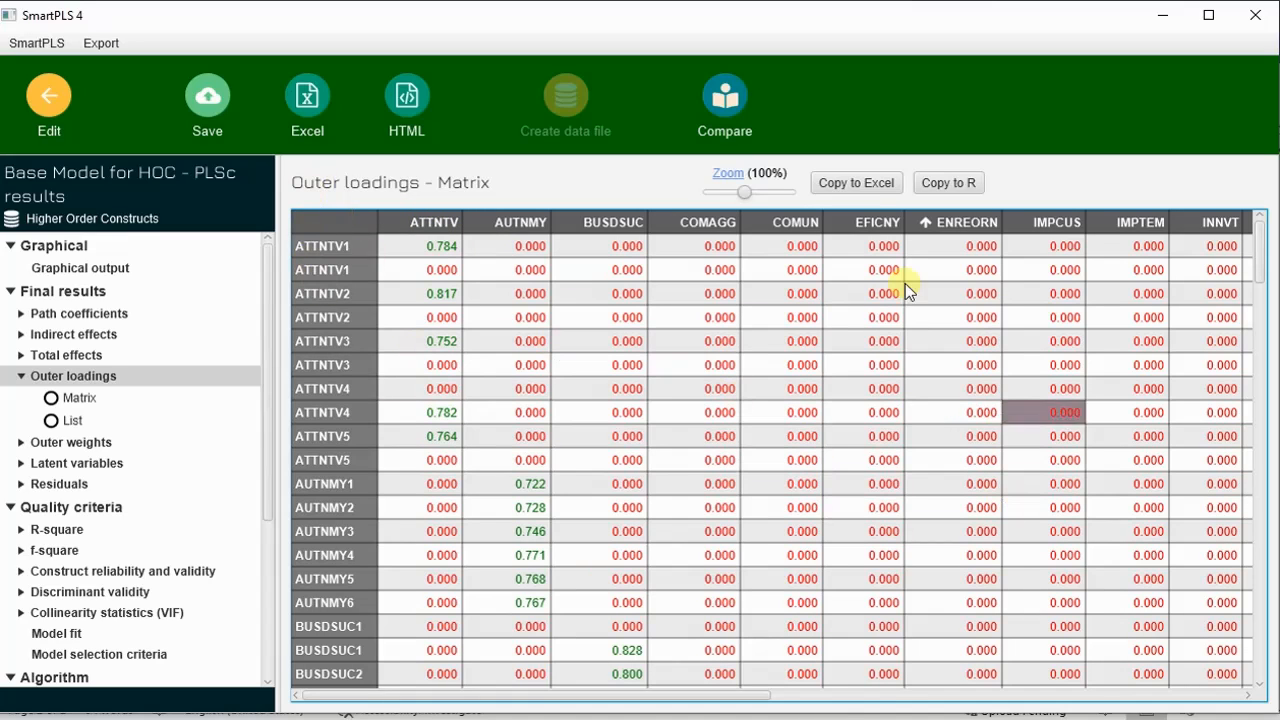
Step: Open the Construct reliability and validity overview and examine the values for ENREORN, PROJMANCOM and PROJSUCC, particularly the AVE
{"action": "scroll", "coordinate": [170, 440], "scroll_direction": "down", "scroll_amount": 3}
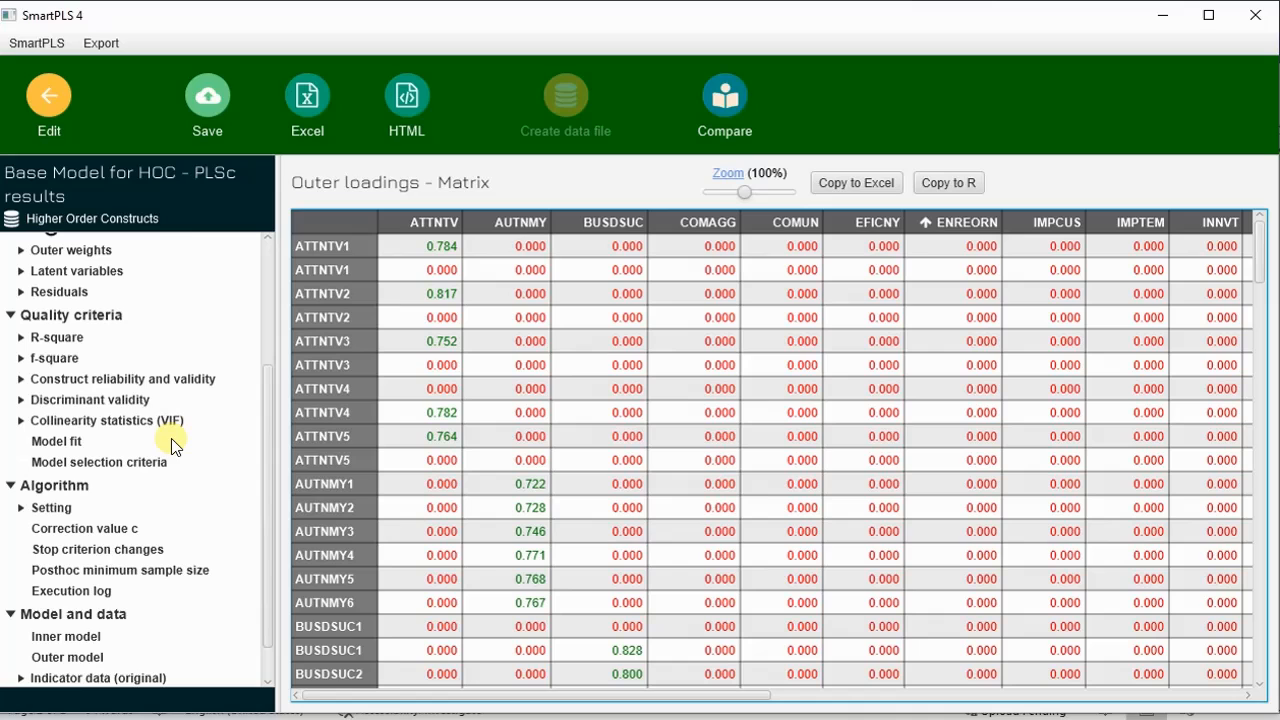
{"action": "left_click", "coordinate": [133, 380]}
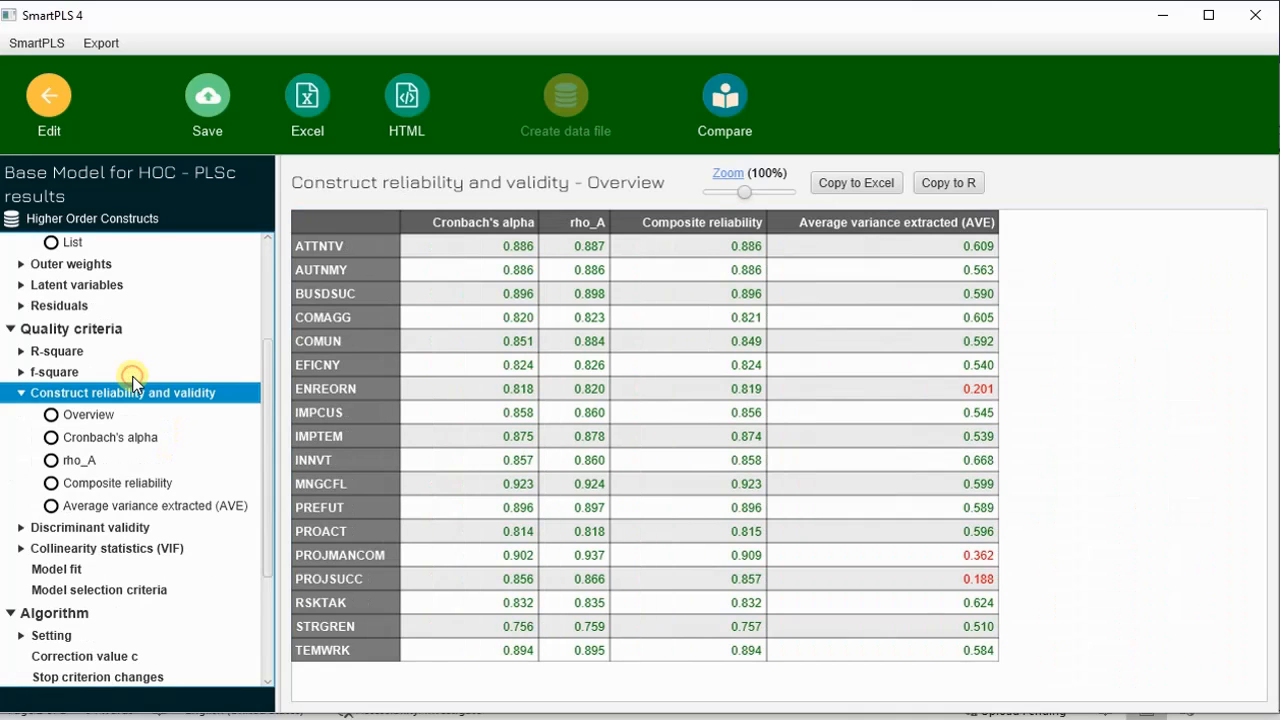
{"action": "left_click_drag", "start_coordinate": [315, 393], "coordinate": [940, 400]}
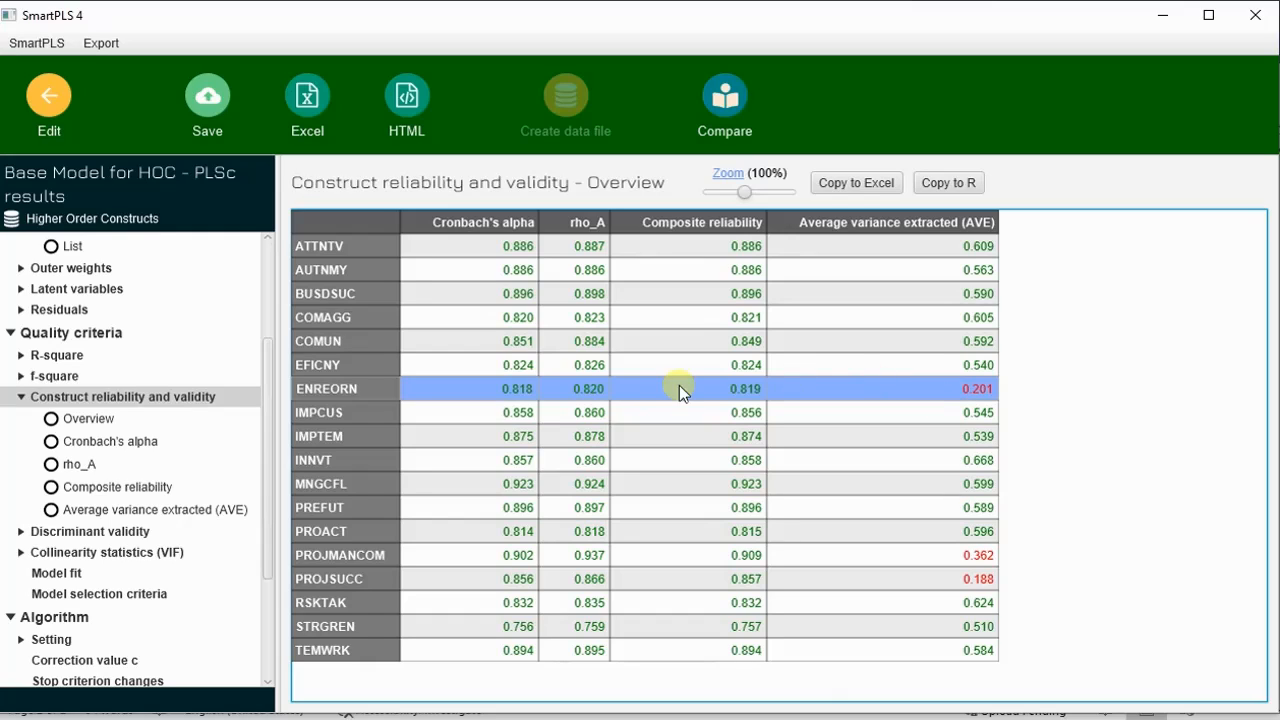
{"action": "left_click_drag", "start_coordinate": [357, 548], "coordinate": [366, 570]}
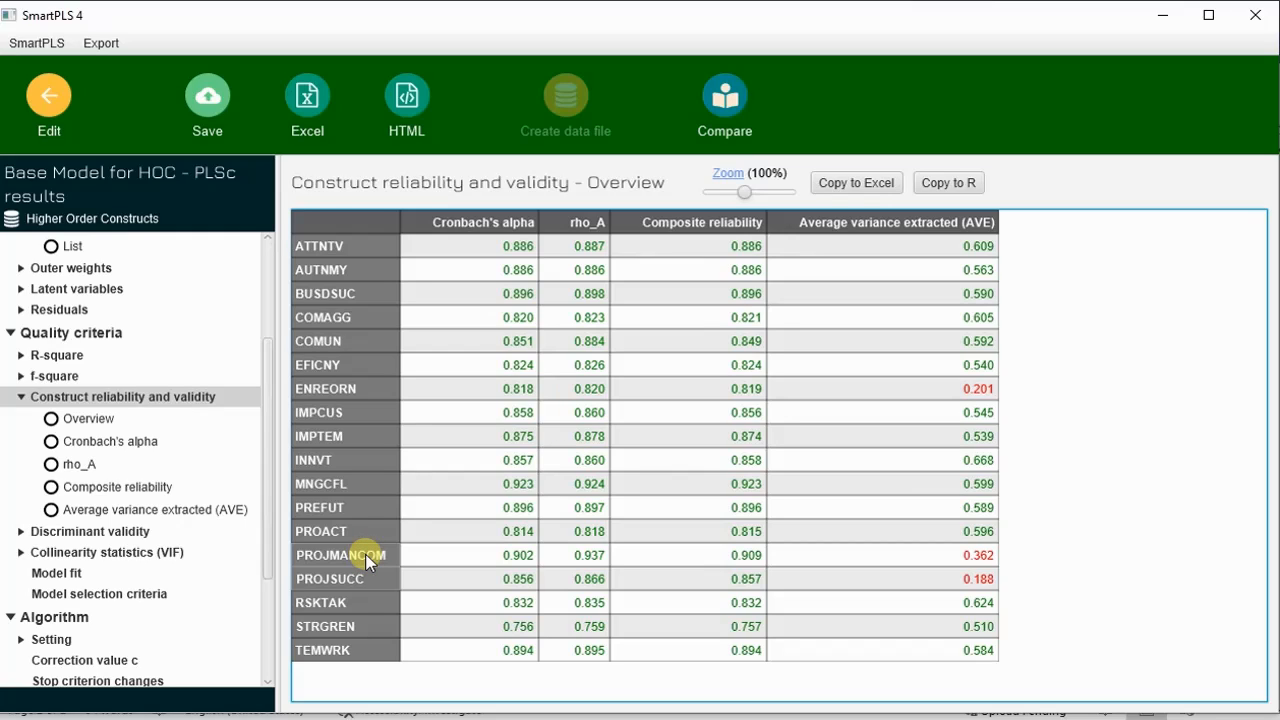
{"action": "left_click", "coordinate": [990, 390]}
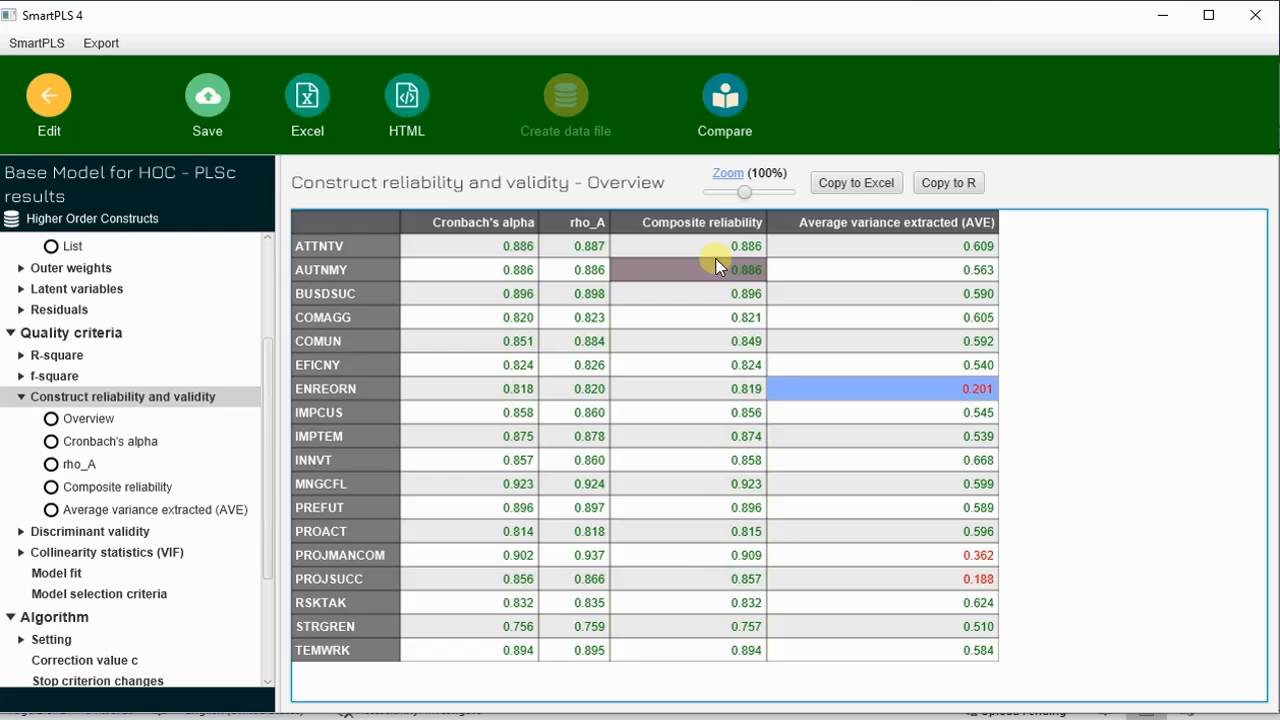
{"action": "left_click", "coordinate": [361, 556]}
{"action": "left_click_drag", "start_coordinate": [345, 558], "coordinate": [991, 550]}
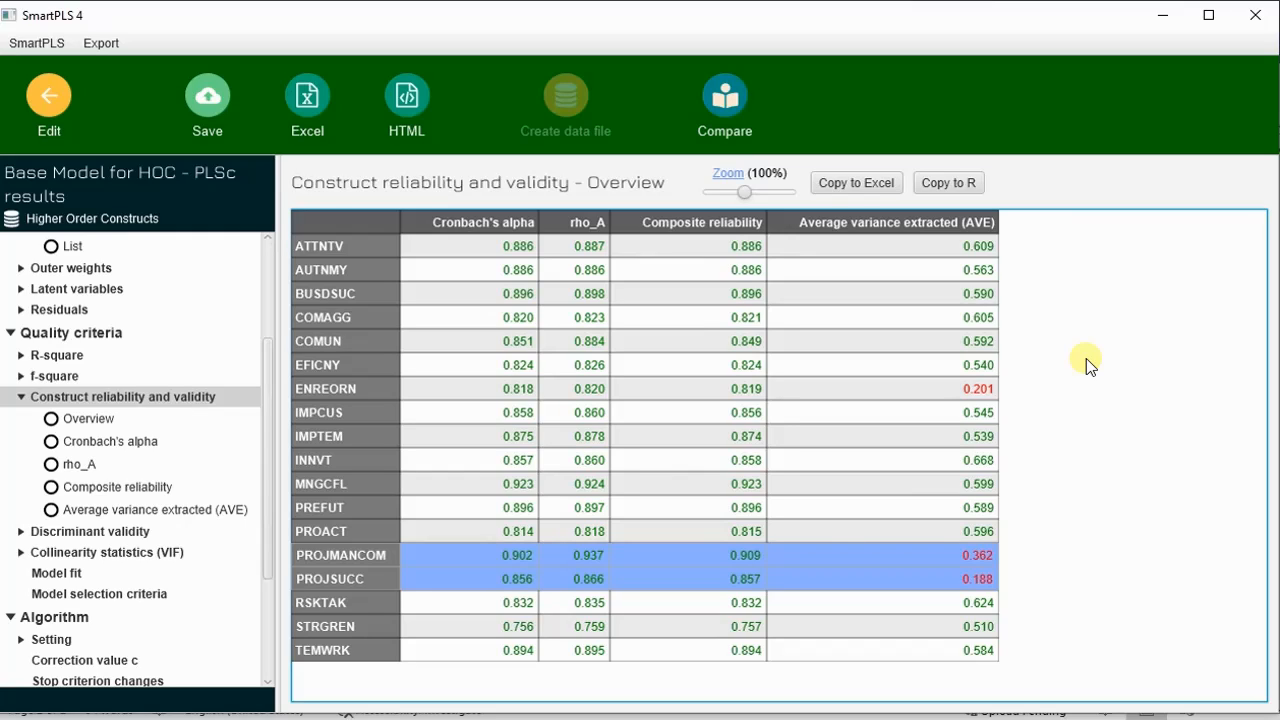
Step: Review discriminant validity through the HTMT and Fornell-Larcker criterion tables, highlighting the ENREORN row in the latter
{"action": "left_click", "coordinate": [90, 531]}
{"action": "scroll", "coordinate": [195, 457], "scroll_direction": "down", "scroll_amount": 5}
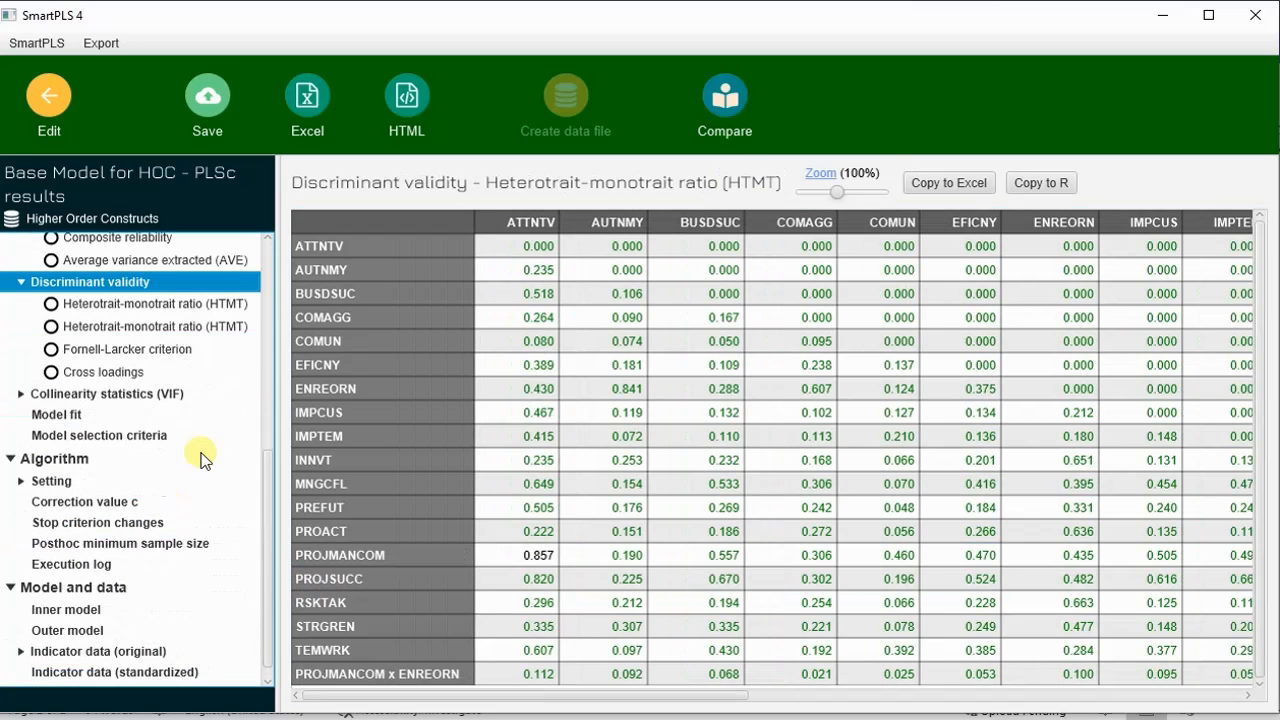
{"action": "left_click", "coordinate": [183, 305]}
{"action": "left_click", "coordinate": [152, 350]}
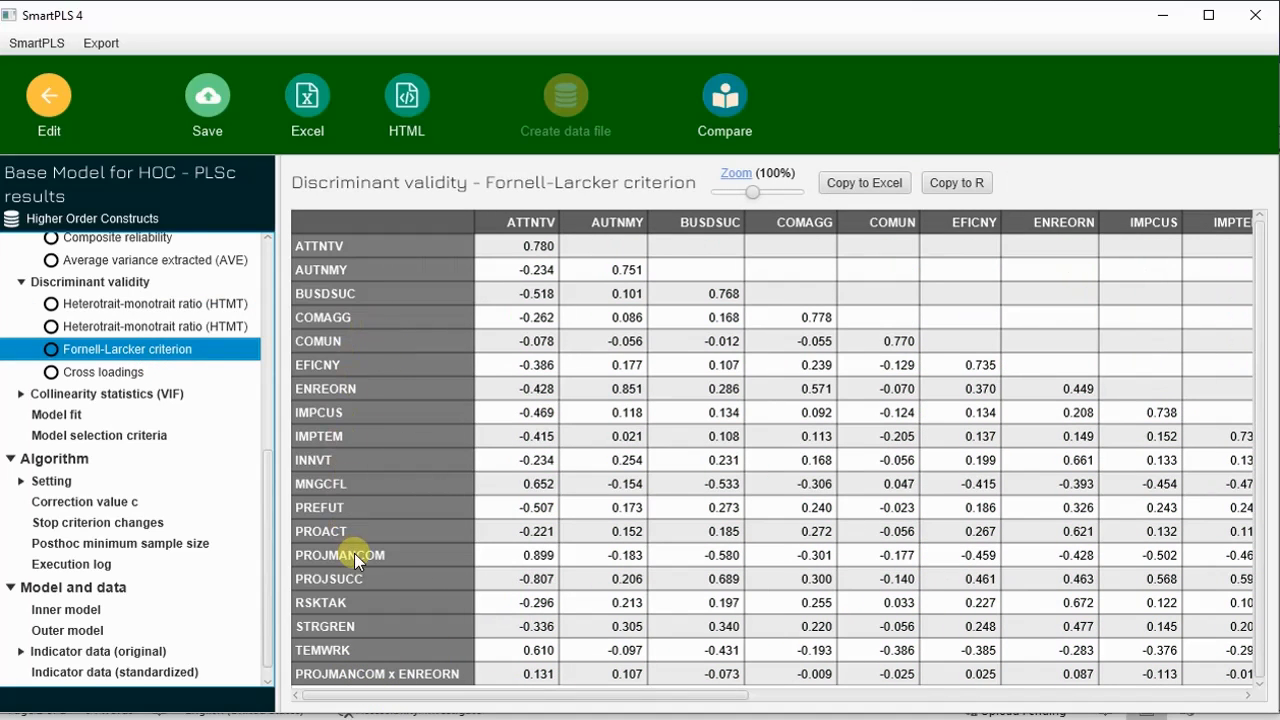
{"action": "left_click", "coordinate": [345, 389]}
{"action": "left_click_drag", "start_coordinate": [345, 389], "coordinate": [1205, 385]}
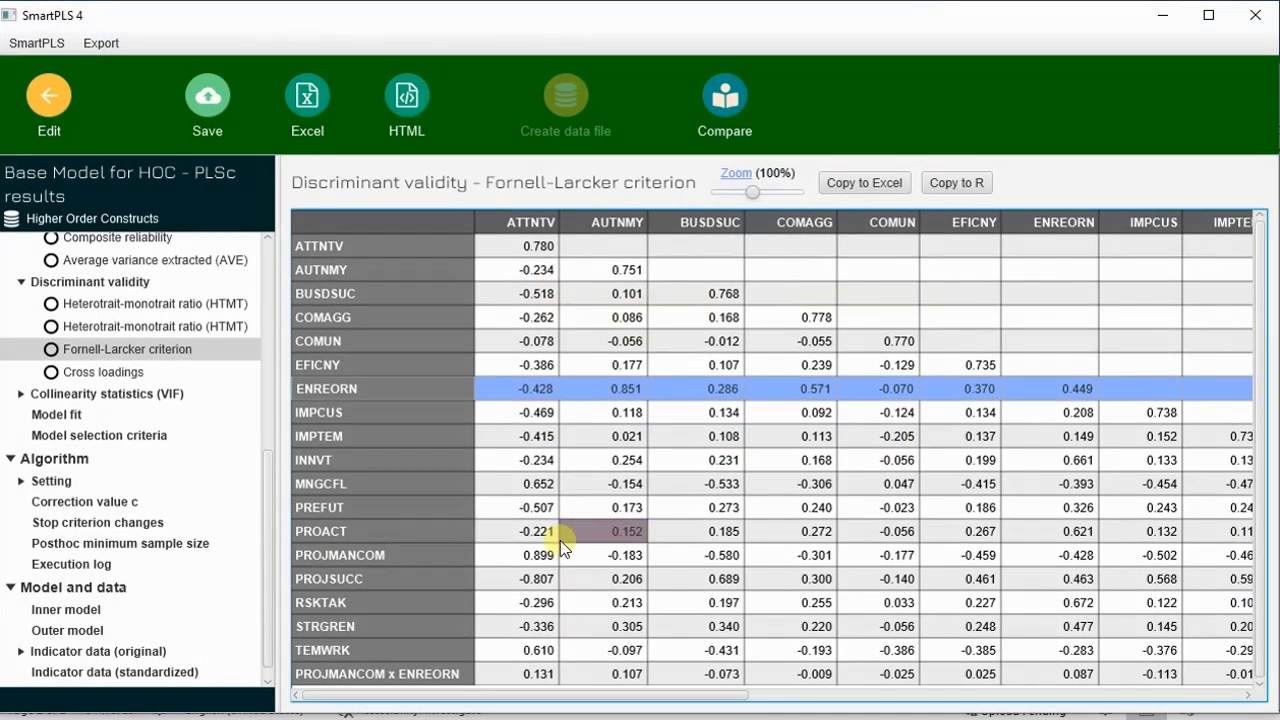
Step: Return to the path model and run Bootstrapping with the Path weighting scheme
{"action": "left_click", "coordinate": [50, 110]}
{"action": "scroll", "coordinate": [827, 410], "scroll_direction": "up", "scroll_amount": 2}
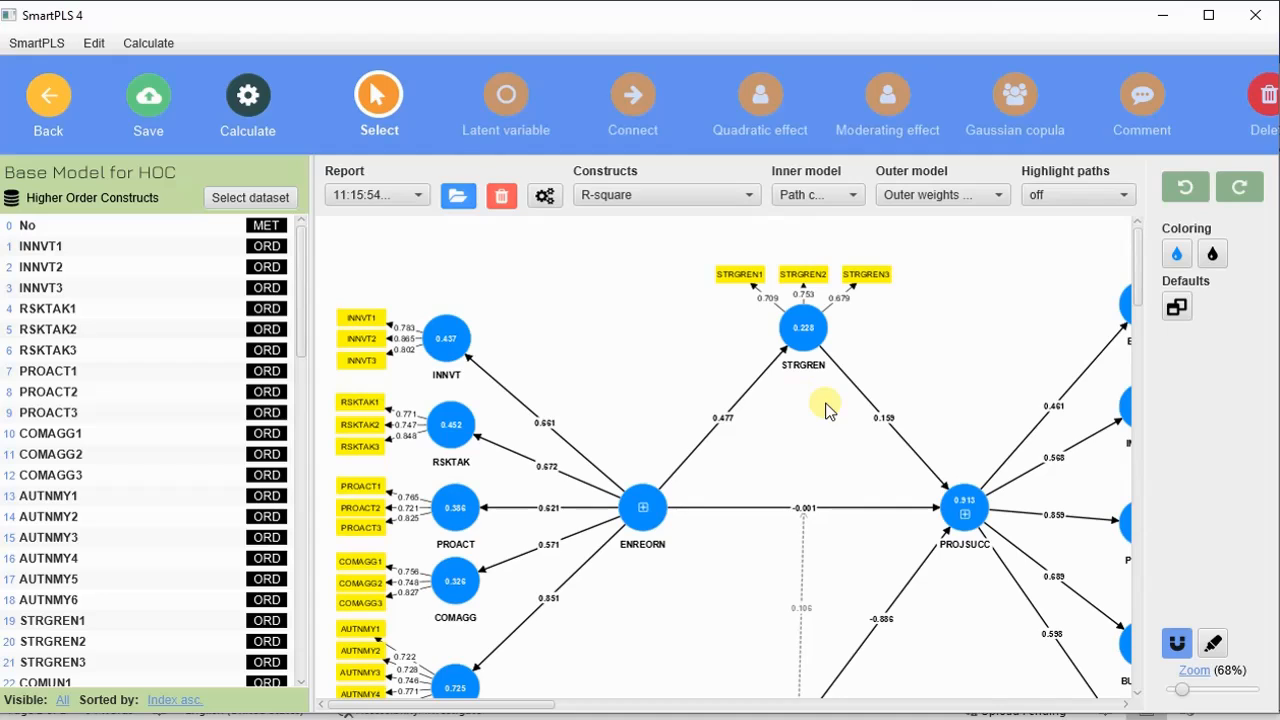
{"action": "left_click", "coordinate": [247, 92]}
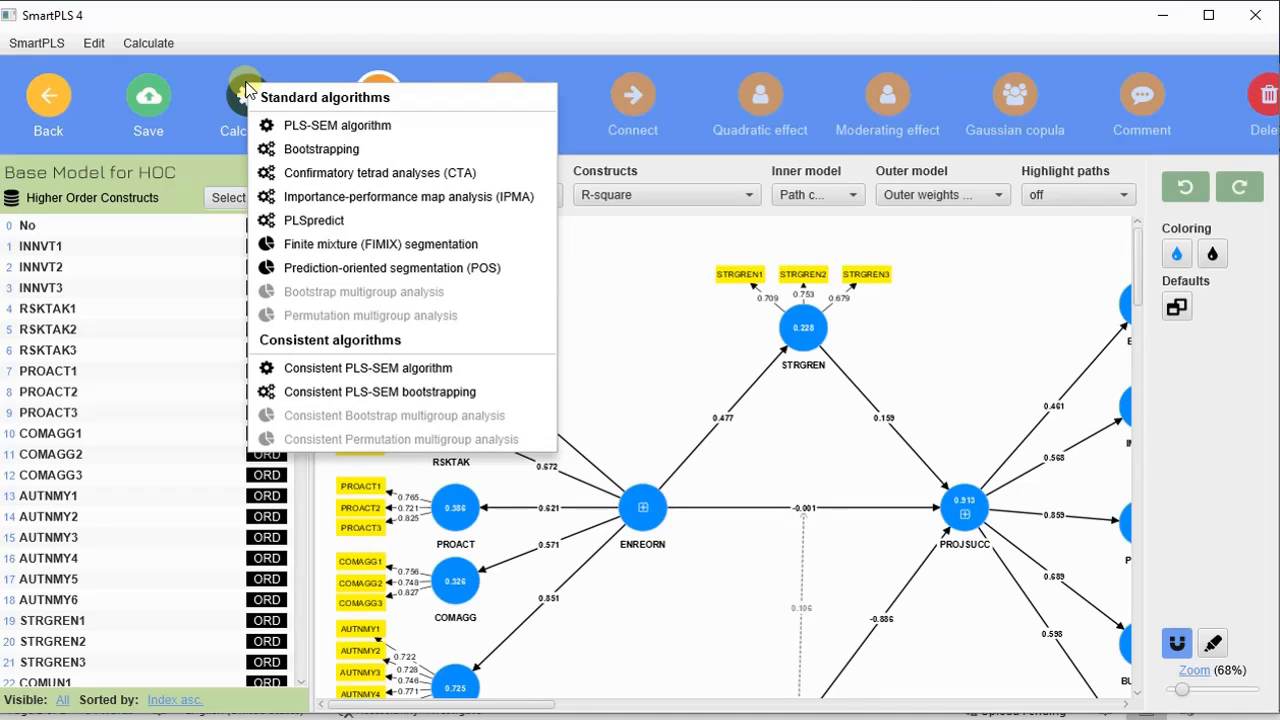
{"action": "left_click", "coordinate": [316, 150]}
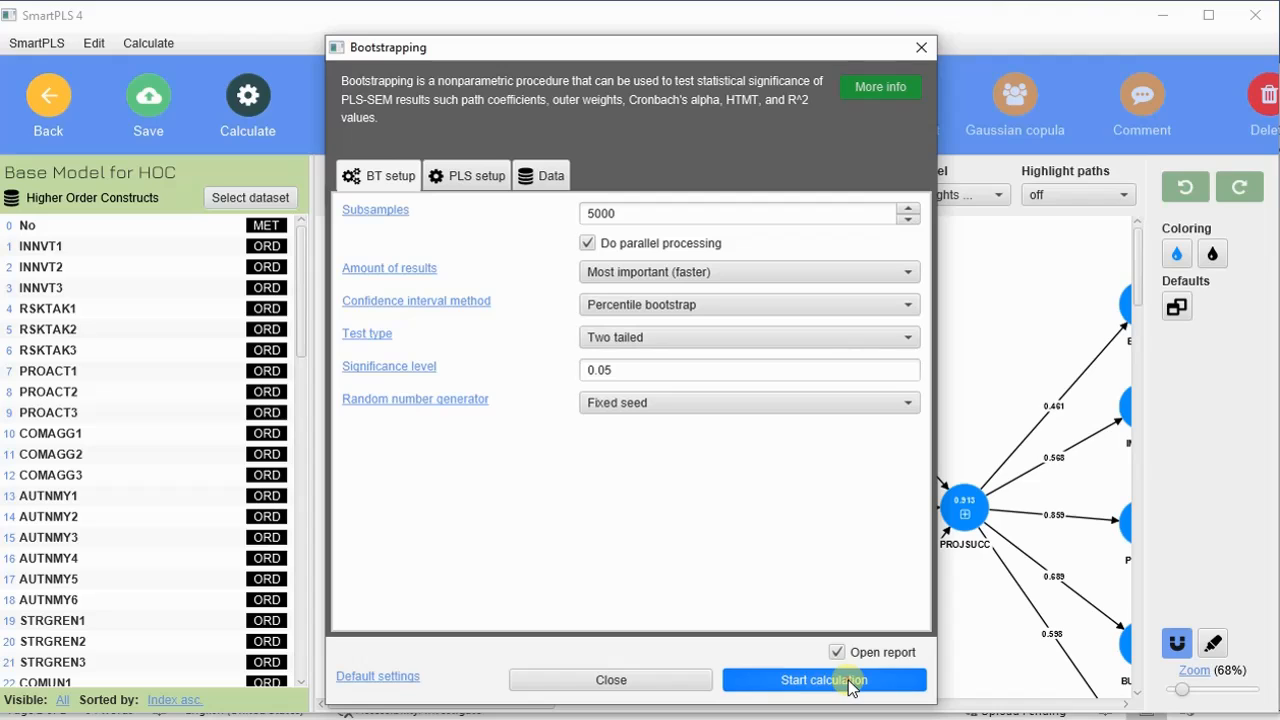
{"action": "left_click", "coordinate": [481, 172]}
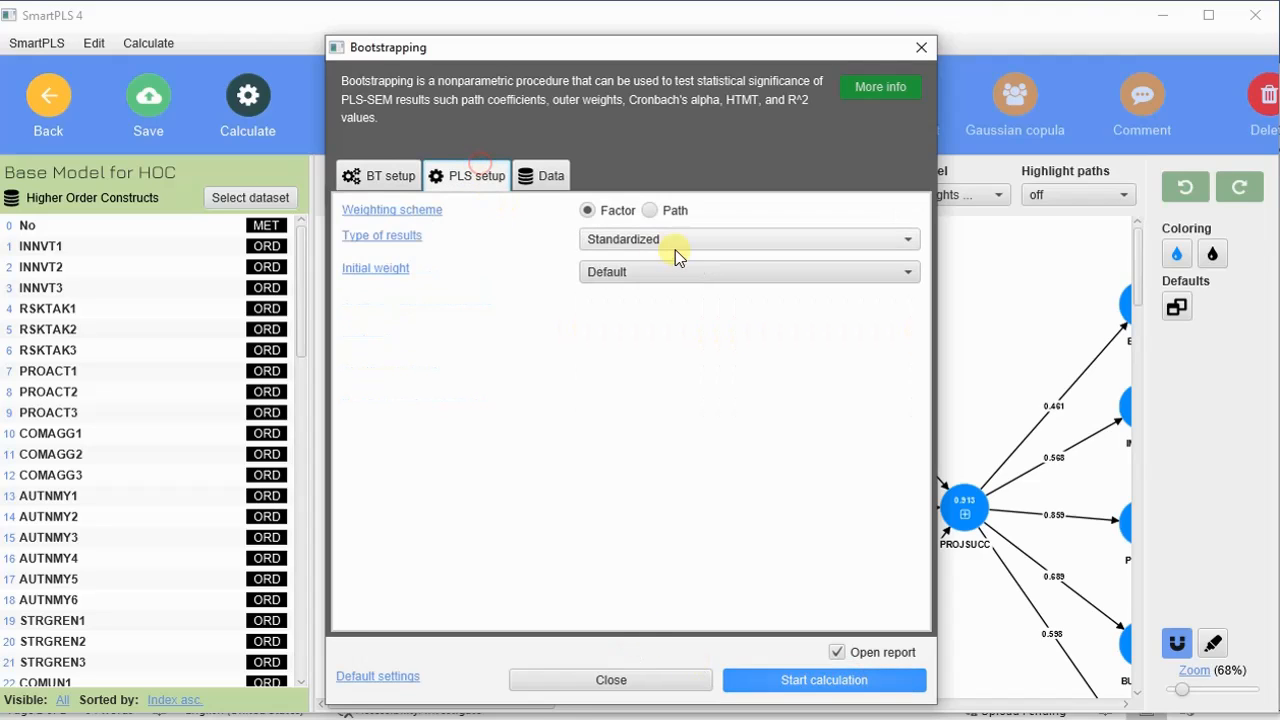
{"action": "left_click", "coordinate": [650, 210]}
{"action": "left_click", "coordinate": [826, 682]}
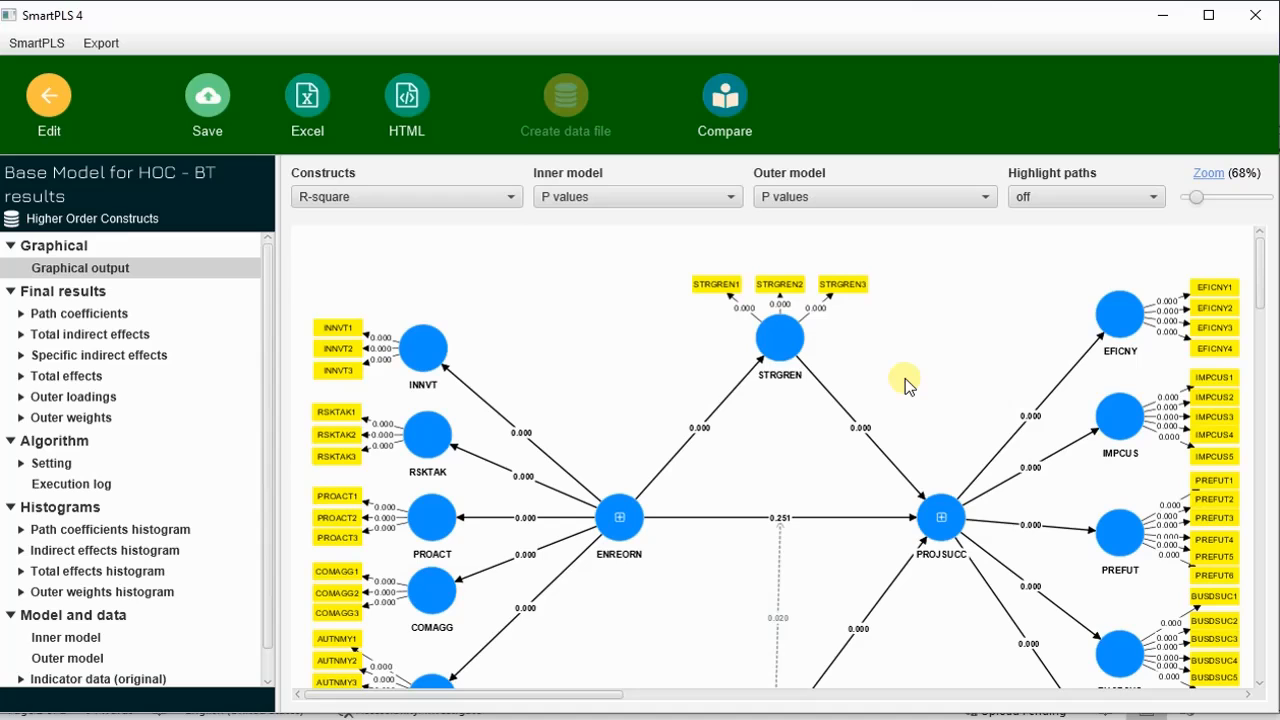
Step: Show path coefficients and p values for the inner model in the bootstrapping graphical output
{"action": "scroll", "coordinate": [906, 386], "scroll_direction": "down", "scroll_amount": 1}
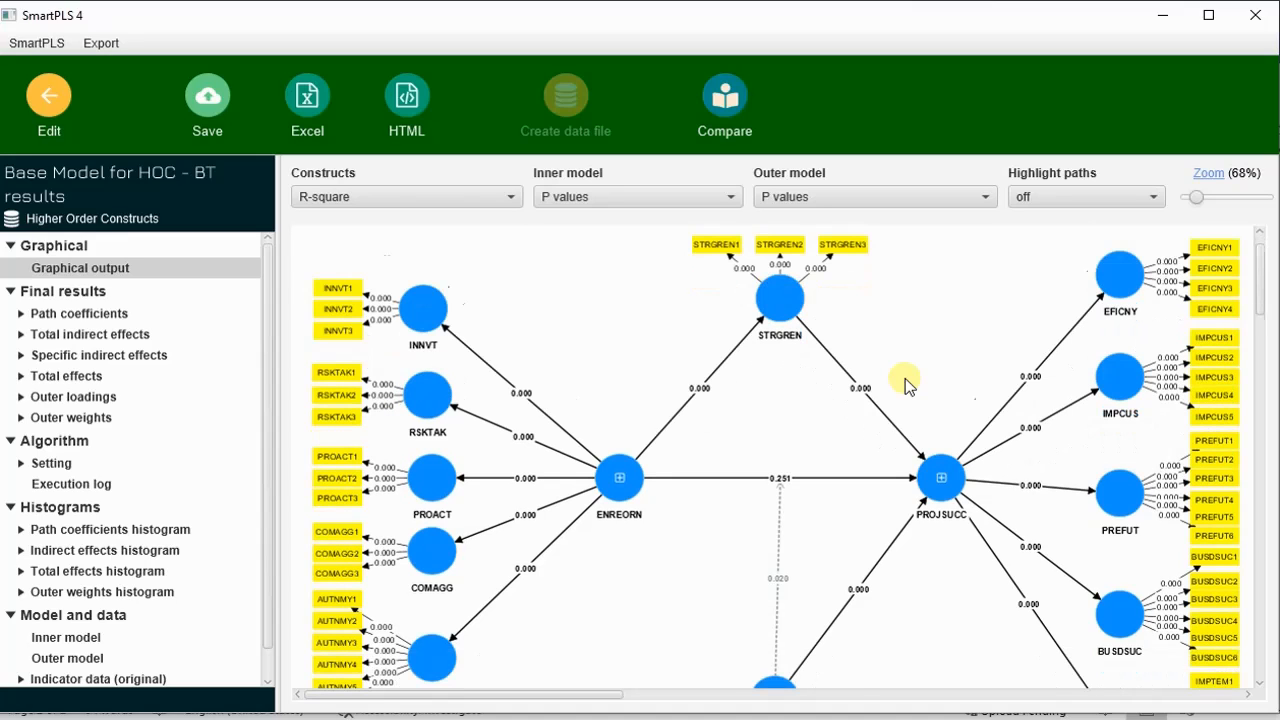
{"action": "scroll", "coordinate": [906, 386], "scroll_direction": "down", "scroll_amount": 2}
{"action": "scroll", "coordinate": [906, 386], "scroll_direction": "up", "scroll_amount": 2}
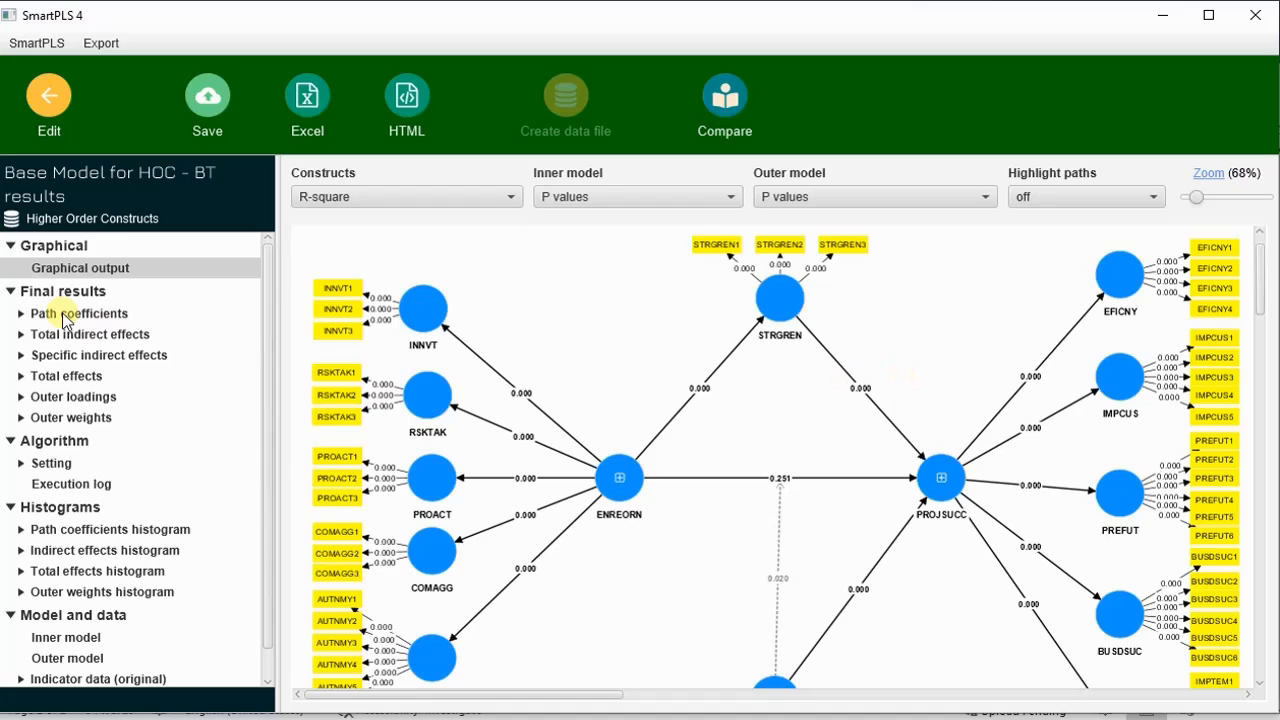
{"action": "left_click", "coordinate": [671, 198]}
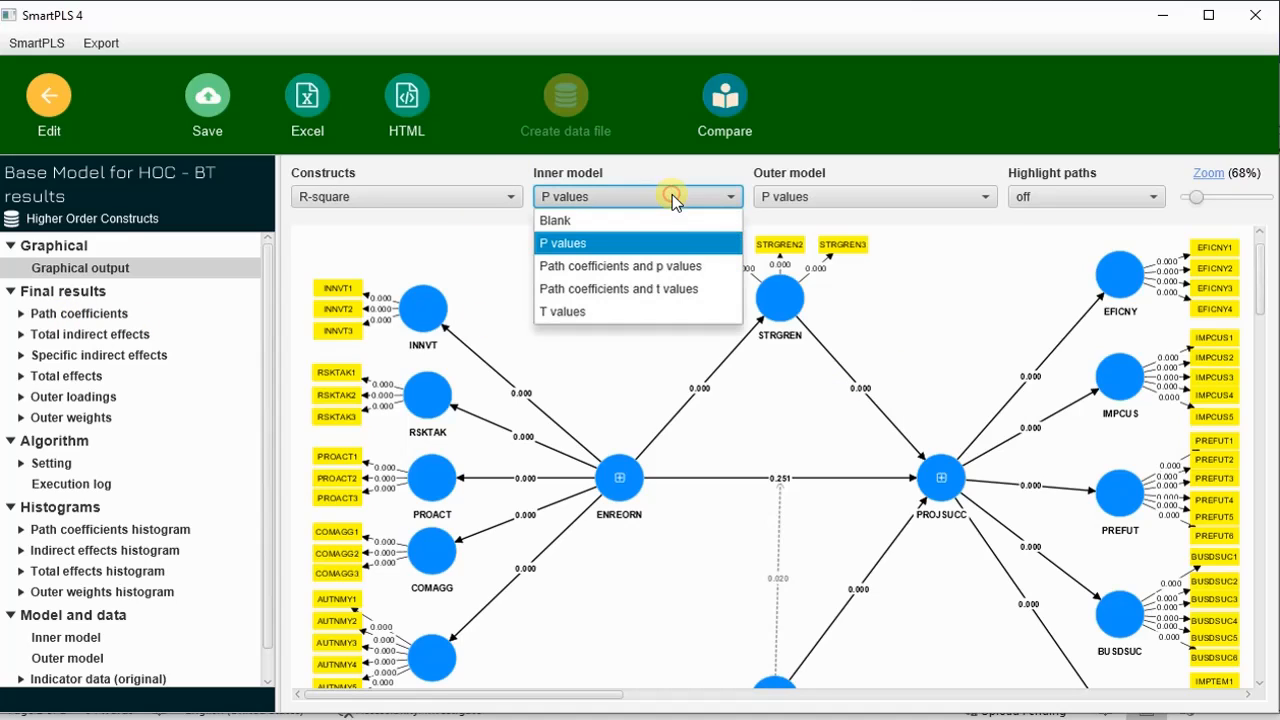
{"action": "left_click", "coordinate": [680, 266]}
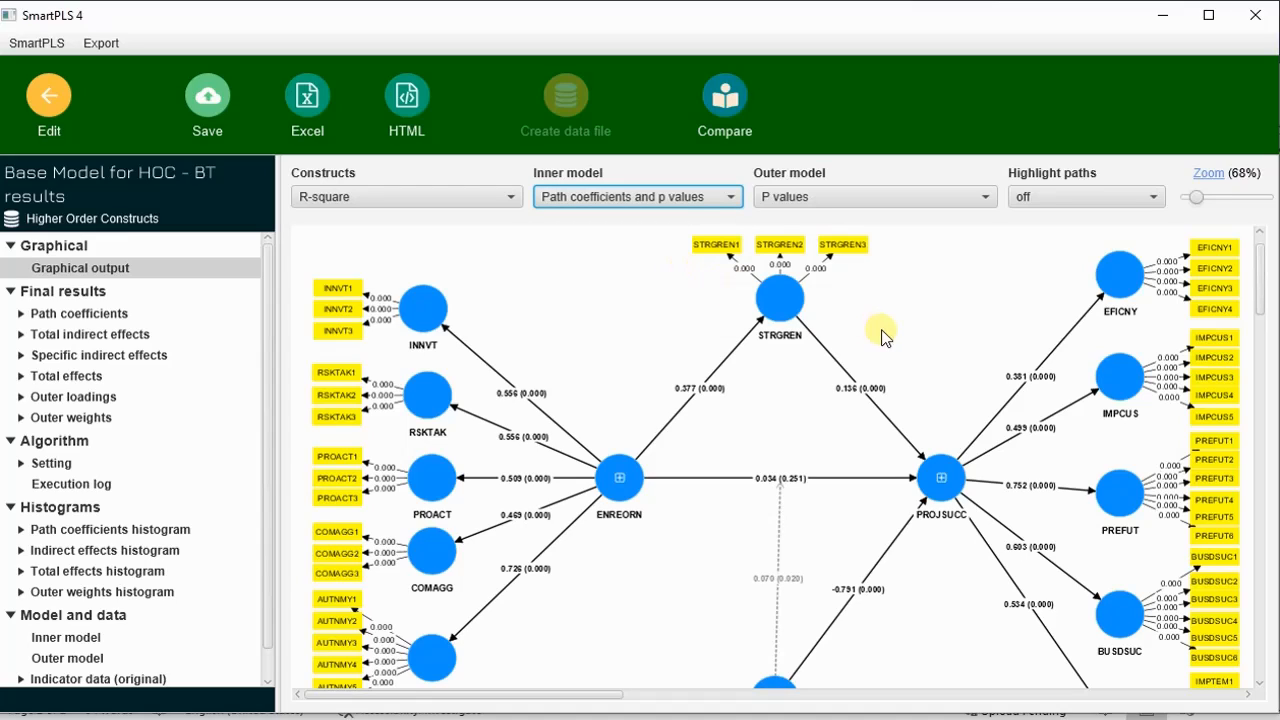
{"action": "scroll", "coordinate": [946, 358], "scroll_direction": "down", "scroll_amount": 2}
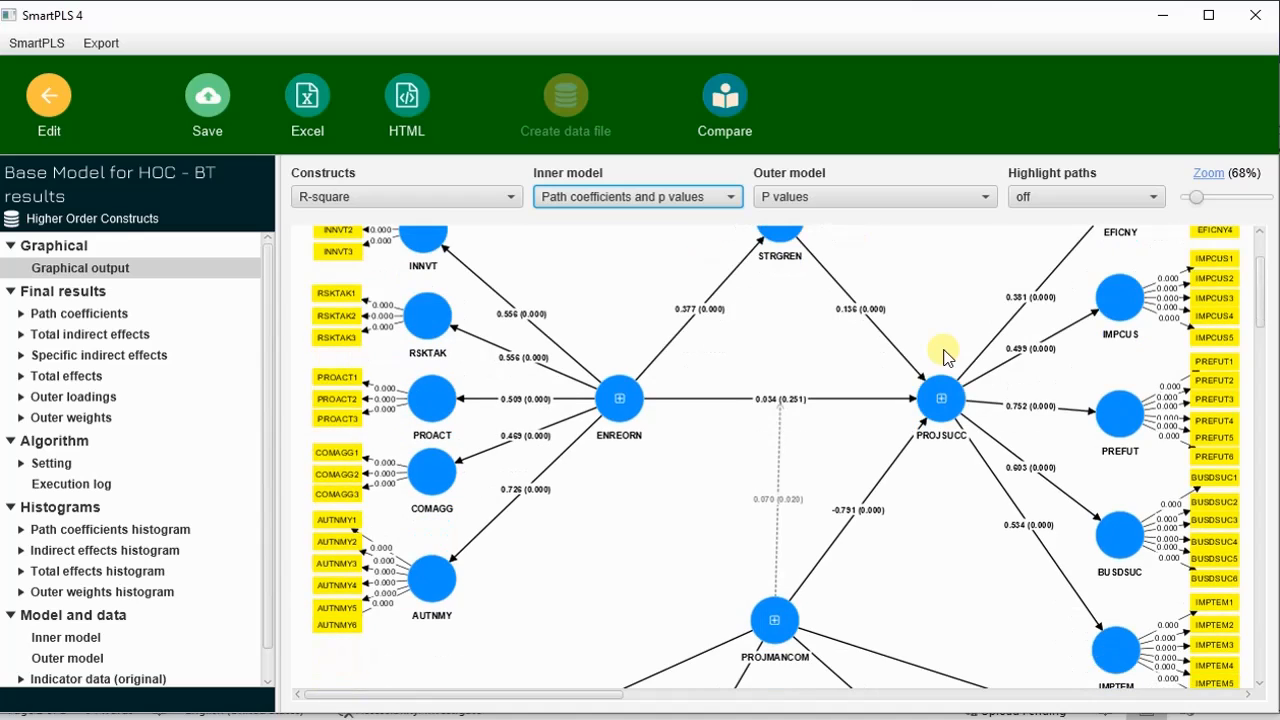
{"action": "scroll", "coordinate": [946, 352], "scroll_direction": "up", "scroll_amount": 2}
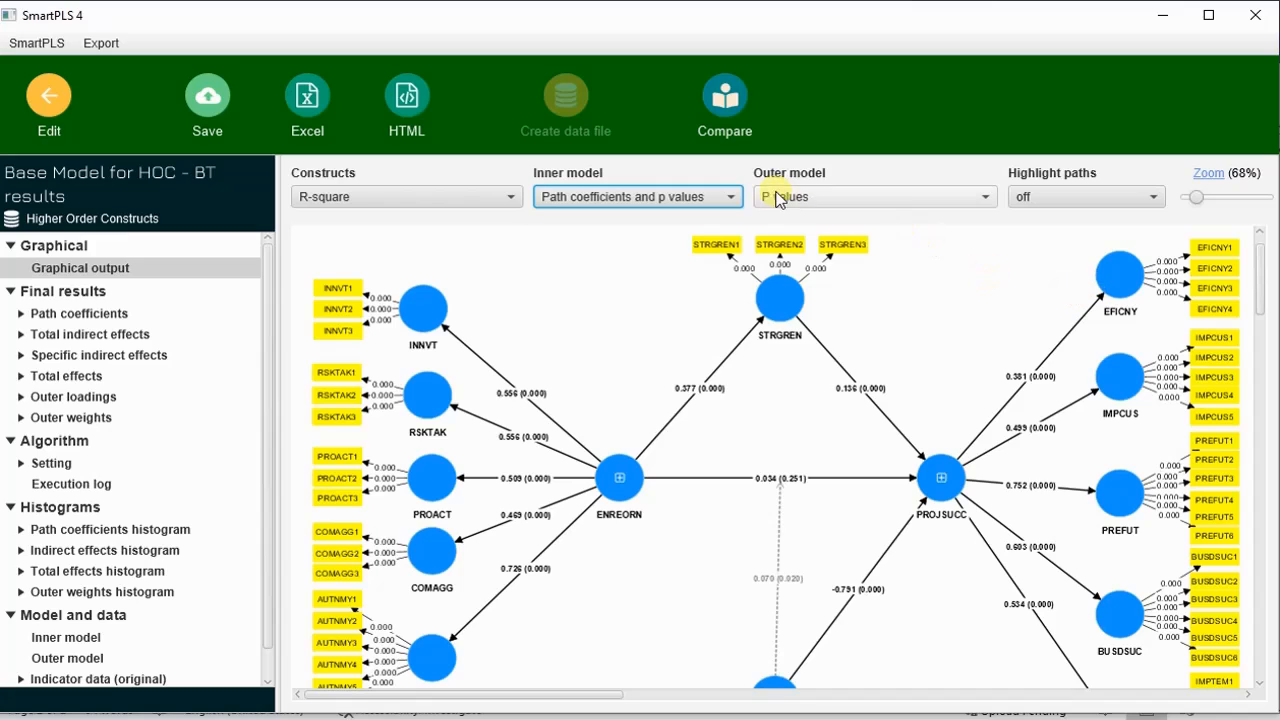
Step: Show T values for the outer model in the graphical output
{"action": "left_click", "coordinate": [928, 200]}
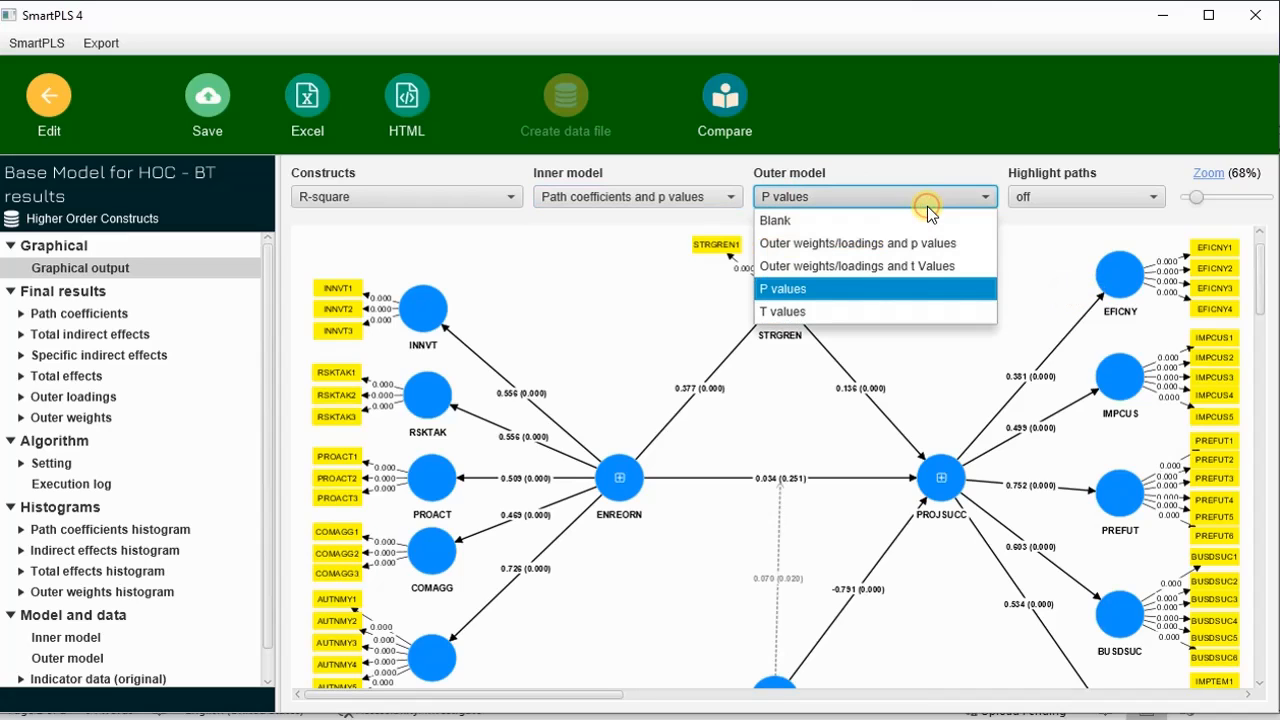
{"action": "left_click", "coordinate": [911, 313]}
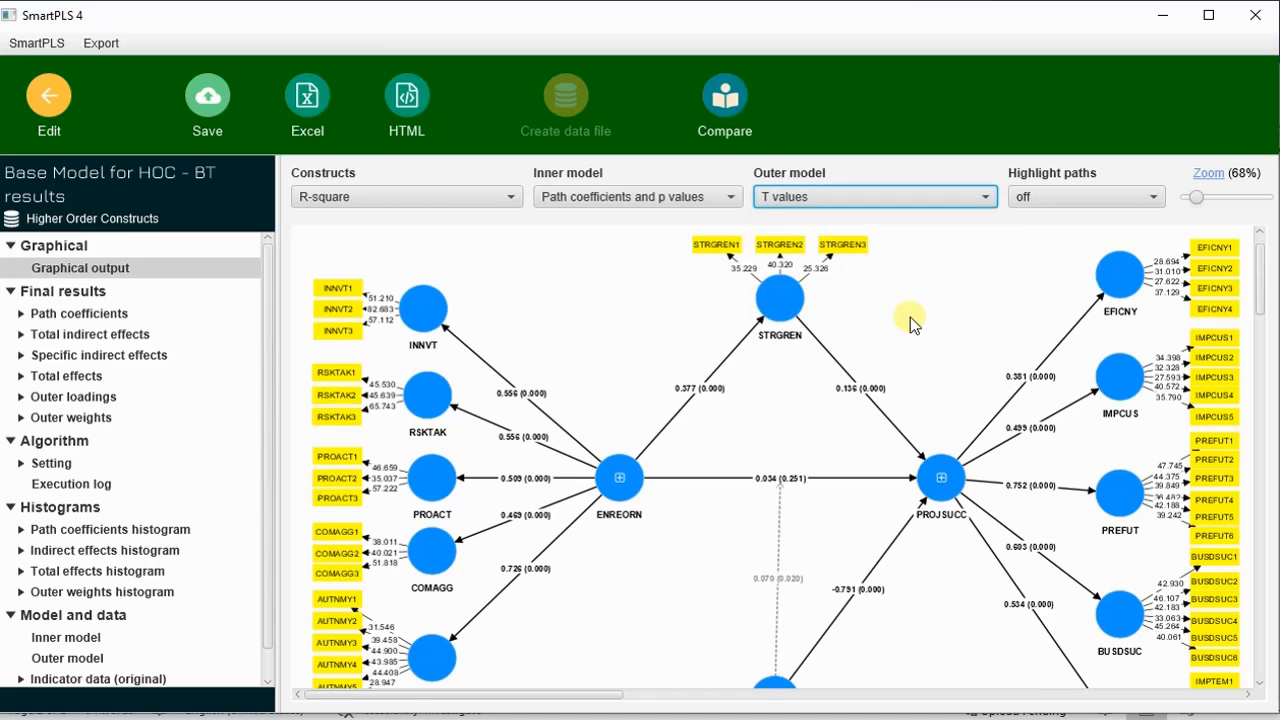
{"action": "scroll", "coordinate": [948, 333], "scroll_direction": "down", "scroll_amount": 10}
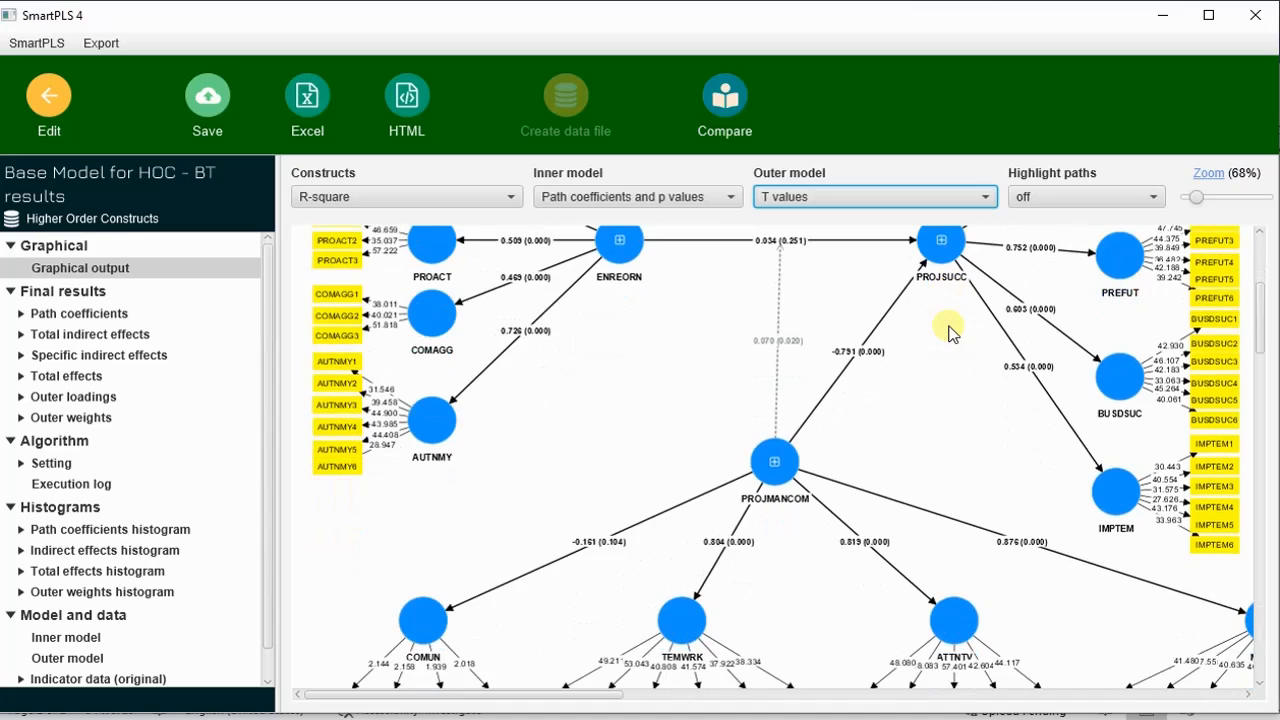
Step: Move the coefficient label on the ENREORN to PROJSUCC path toward PROJSUCC, clear of the moderation arrow
{"action": "scroll", "coordinate": [950, 333], "scroll_direction": "up", "scroll_amount": 4}
{"action": "scroll", "coordinate": [948, 333], "scroll_direction": "up", "scroll_amount": 2}
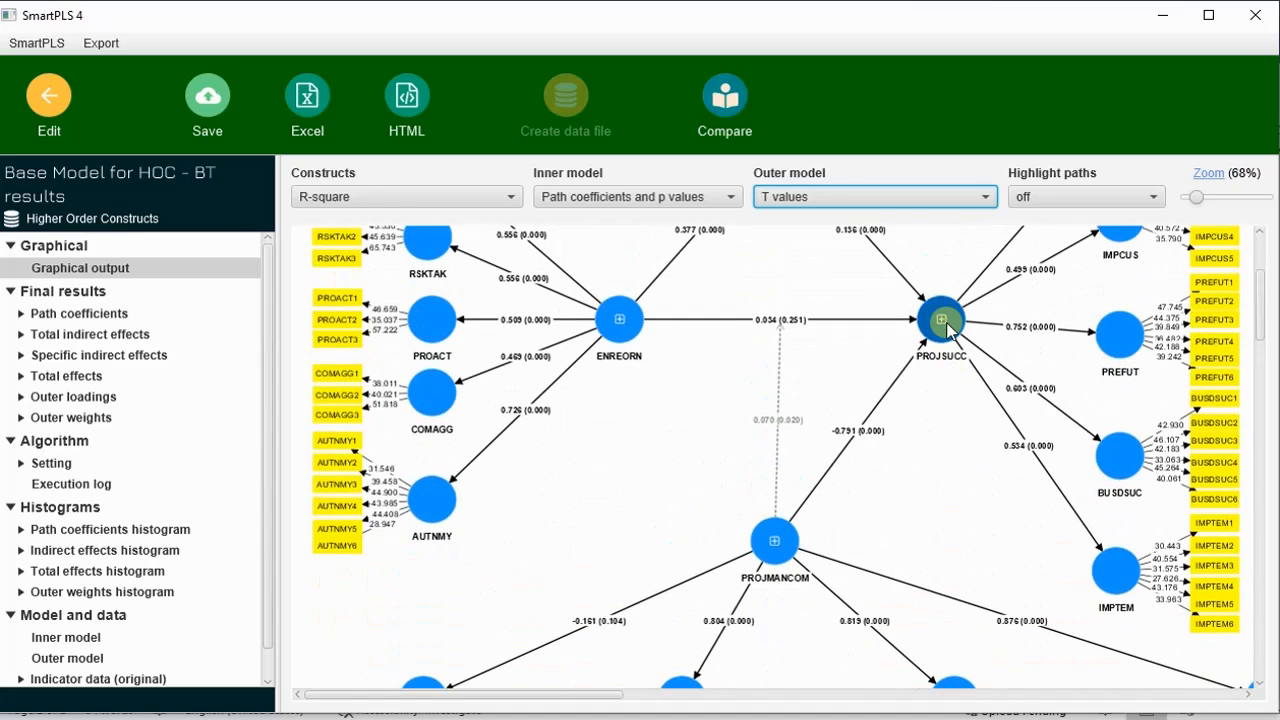
{"action": "scroll", "coordinate": [946, 328], "scroll_direction": "up", "scroll_amount": 1}
{"action": "scroll", "coordinate": [948, 328], "scroll_direction": "up", "scroll_amount": 2}
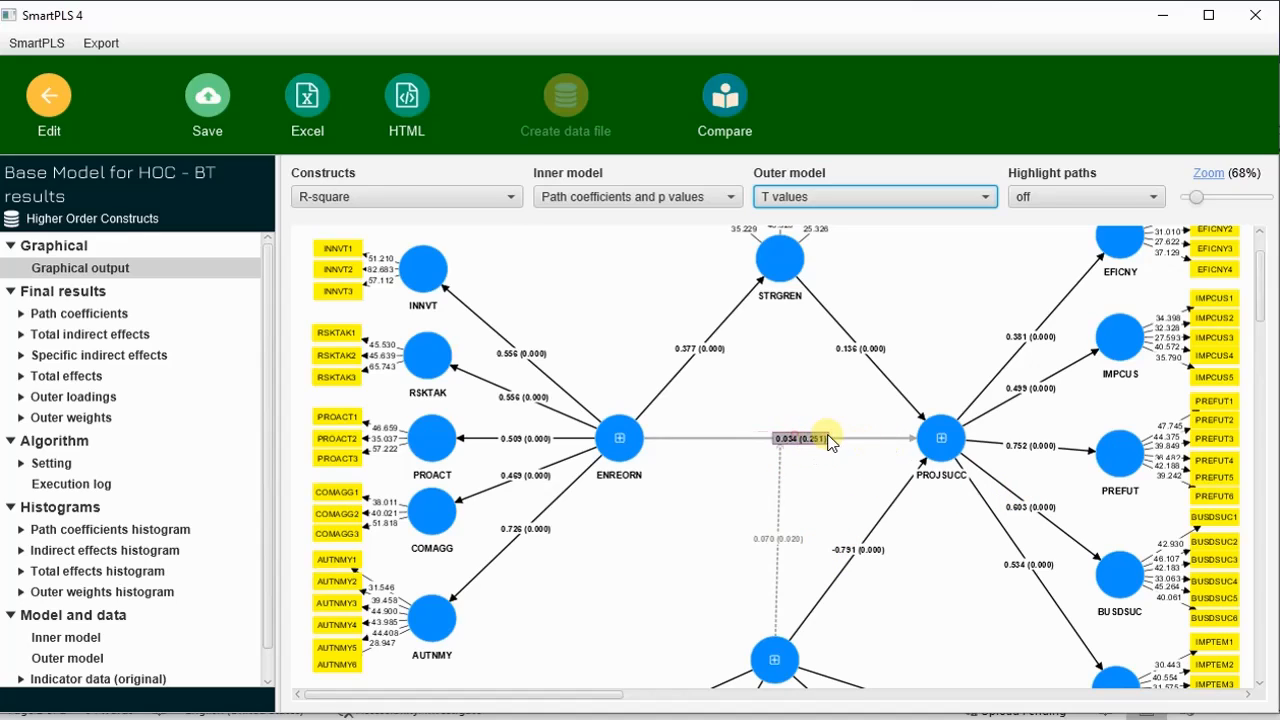
{"action": "left_click_drag", "start_coordinate": [828, 441], "coordinate": [871, 436]}
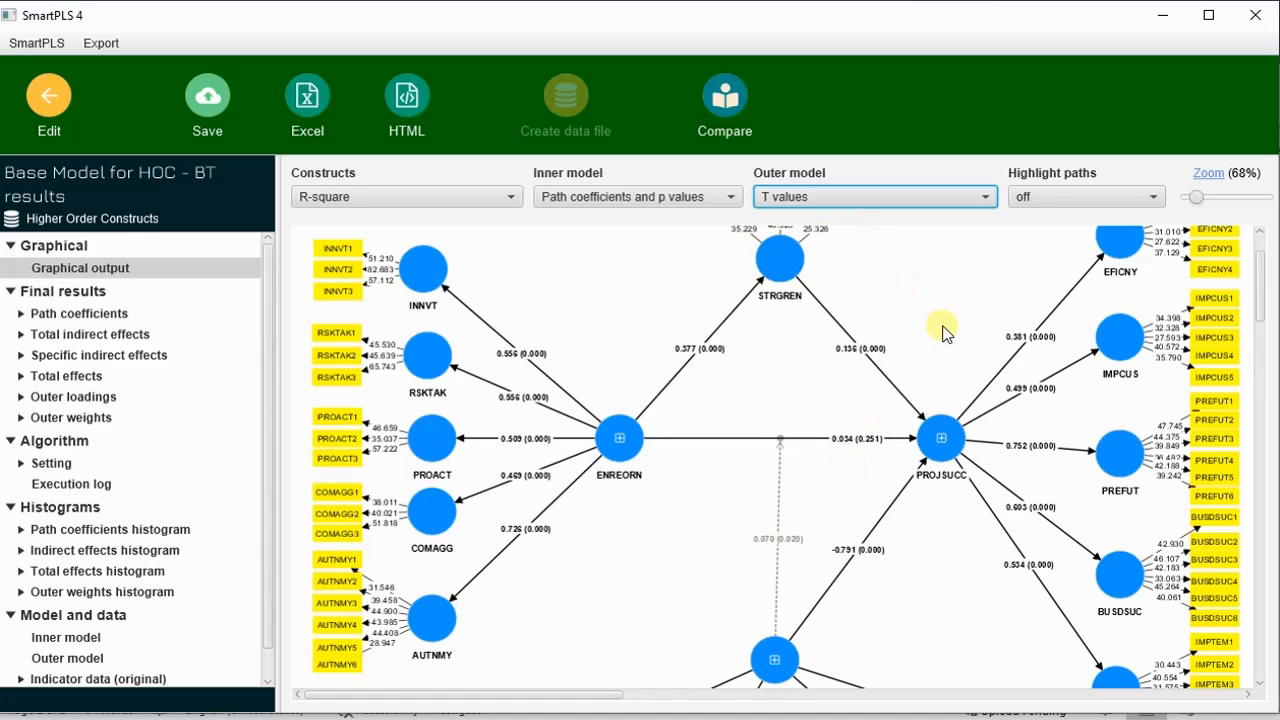
{"action": "scroll", "coordinate": [960, 325], "scroll_direction": "up", "scroll_amount": 1}
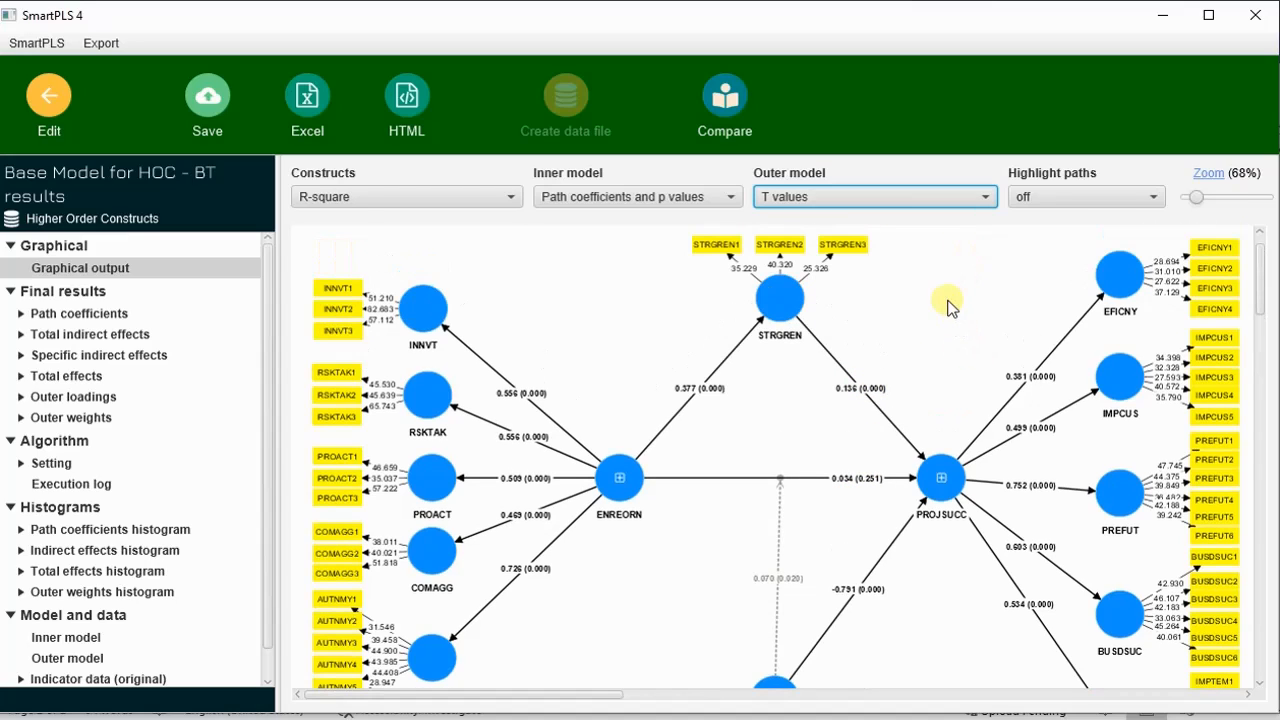
Step: Export the model graphic to the clipboard and switch to the Doc1 document in Word
{"action": "right_click", "coordinate": [946, 302]}
{"action": "left_click", "coordinate": [970, 343]}
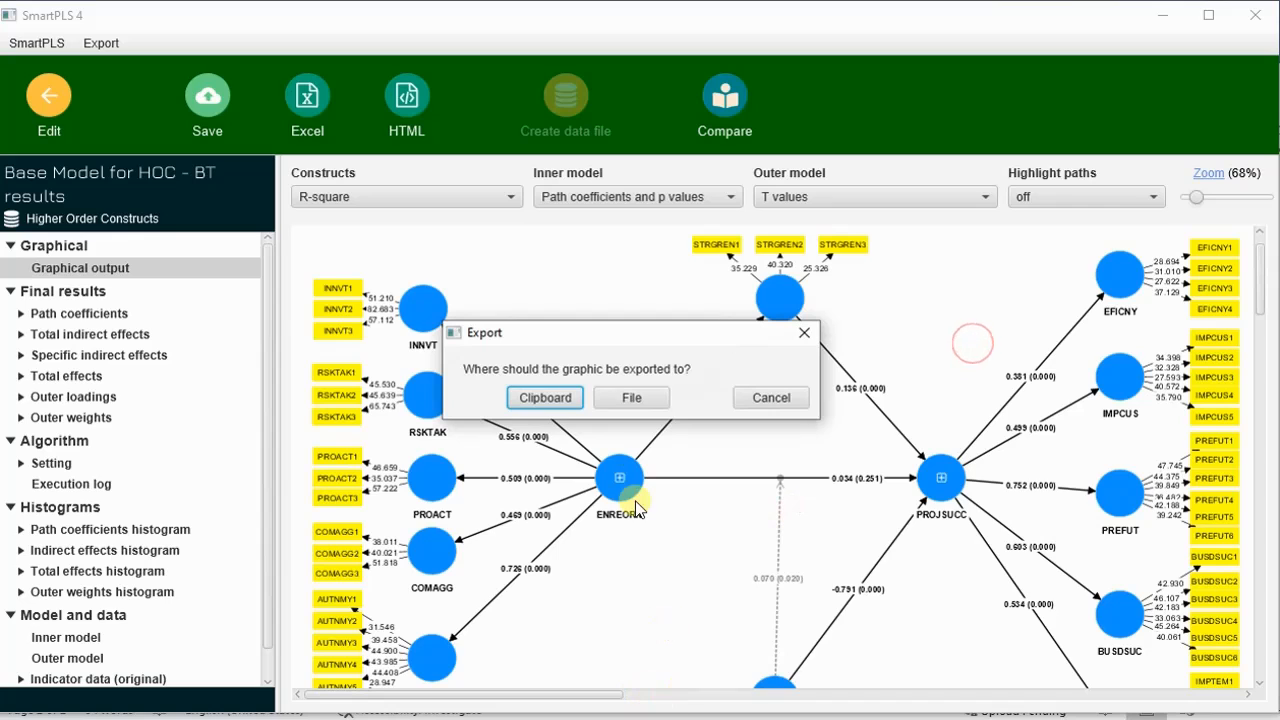
{"action": "left_click", "coordinate": [550, 394]}
{"action": "mouse_move", "coordinate": [617, 708]}
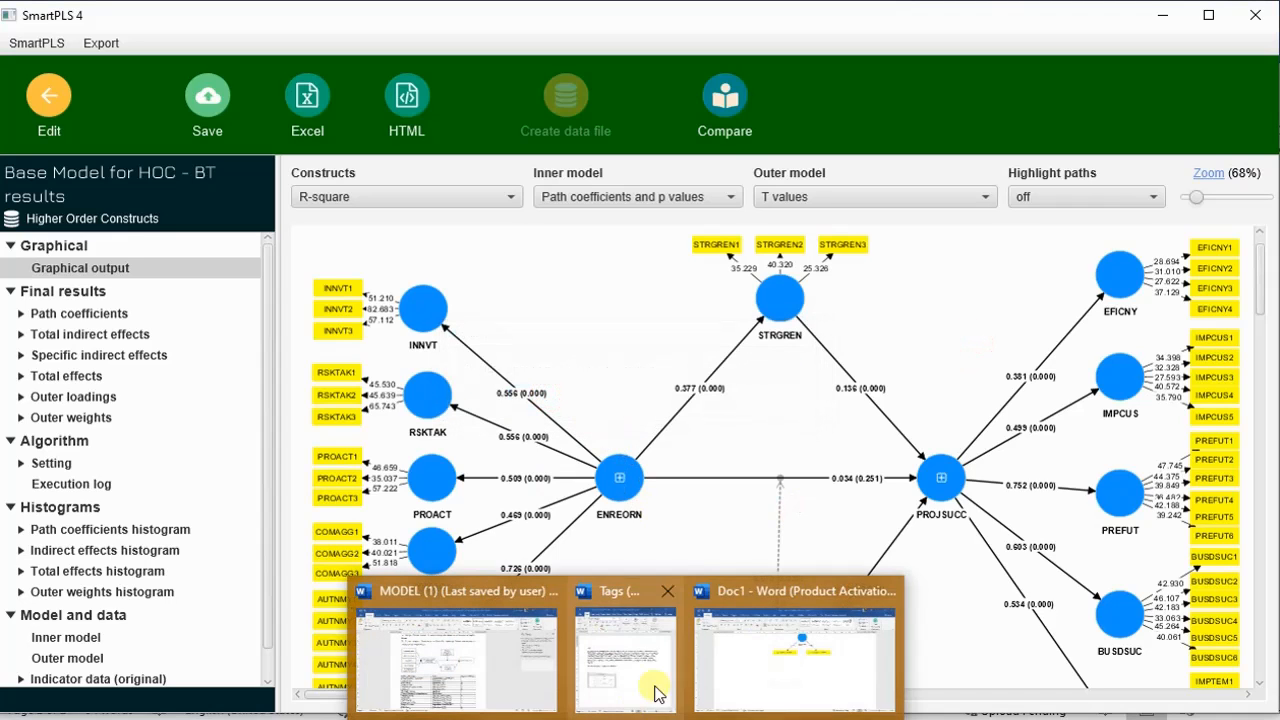
{"action": "left_click", "coordinate": [752, 688]}
{"action": "scroll", "coordinate": [763, 514], "scroll_direction": "up", "scroll_amount": 5}
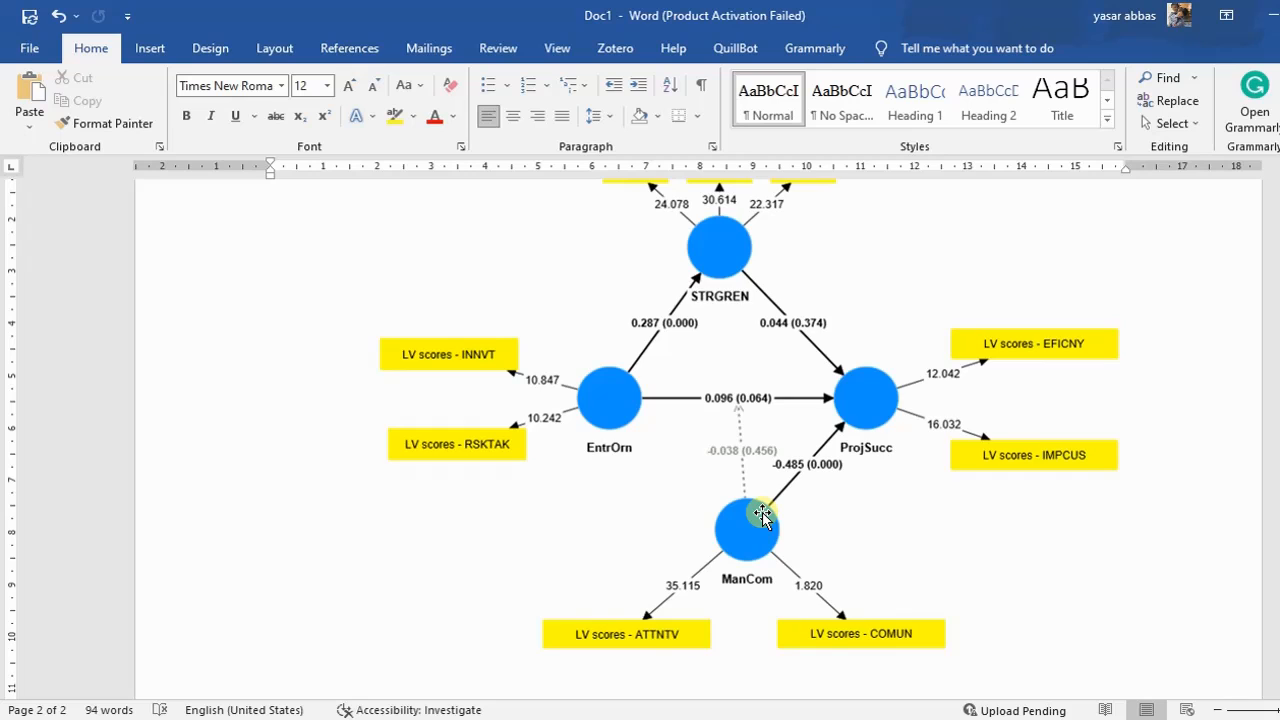
Step: Paste the exported model graphic onto the blank second page of the document, inspect it, and place the cursor below it
{"action": "key", "text": "ctrl+v"}
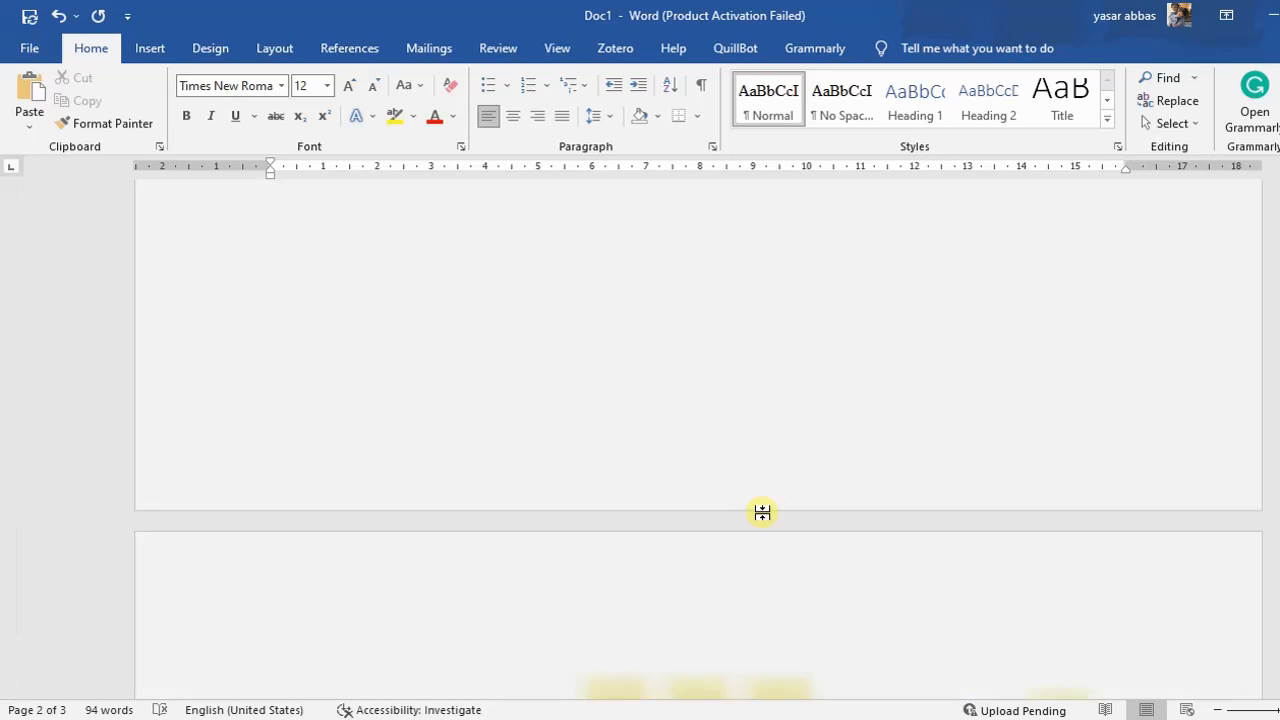
{"action": "double_click", "coordinate": [762, 518]}
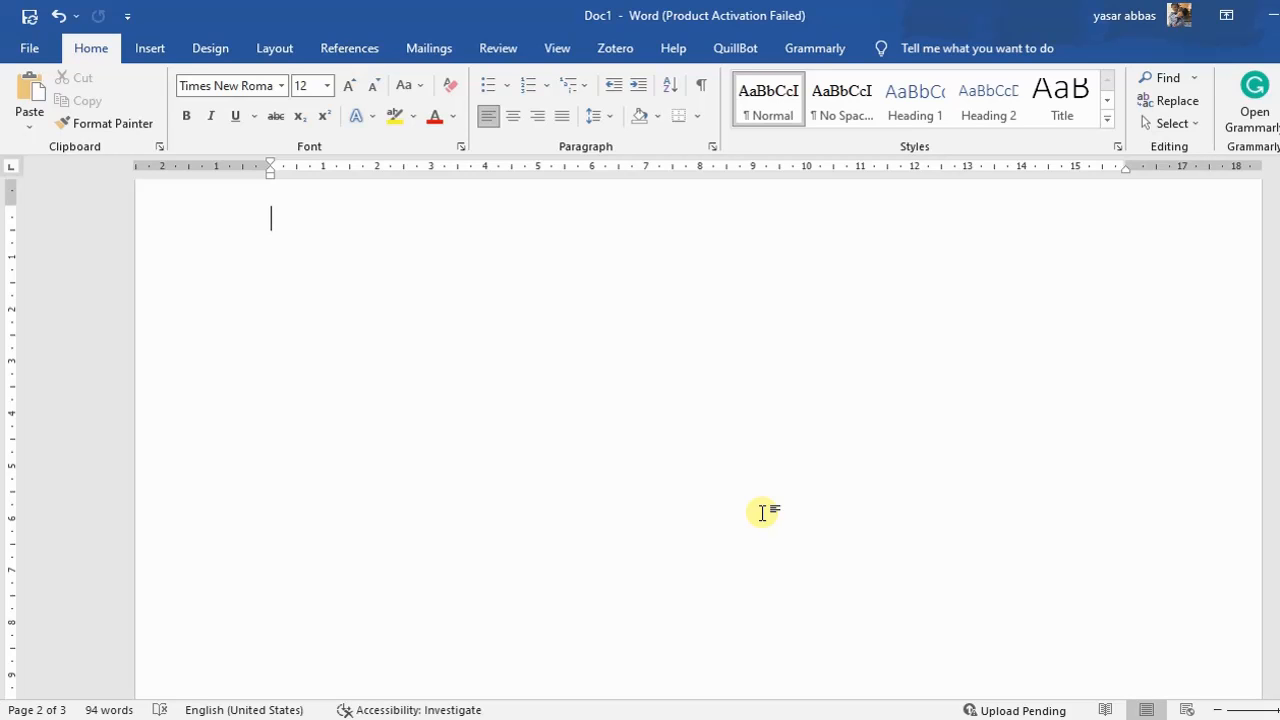
{"action": "double_click", "coordinate": [772, 521]}
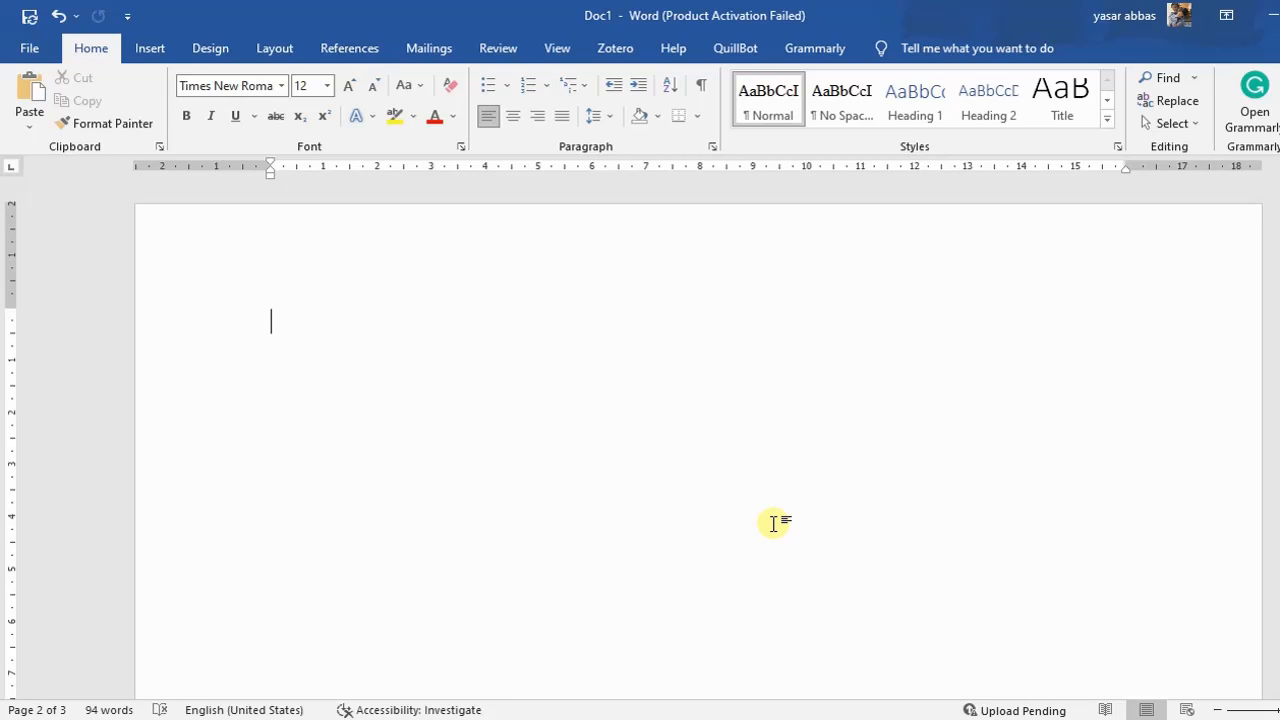
{"action": "key", "text": "ctrl+v"}
{"action": "scroll", "coordinate": [803, 514], "scroll_direction": "up", "scroll_amount": 3}
{"action": "scroll", "coordinate": [994, 403], "scroll_direction": "down", "scroll_amount": 4}
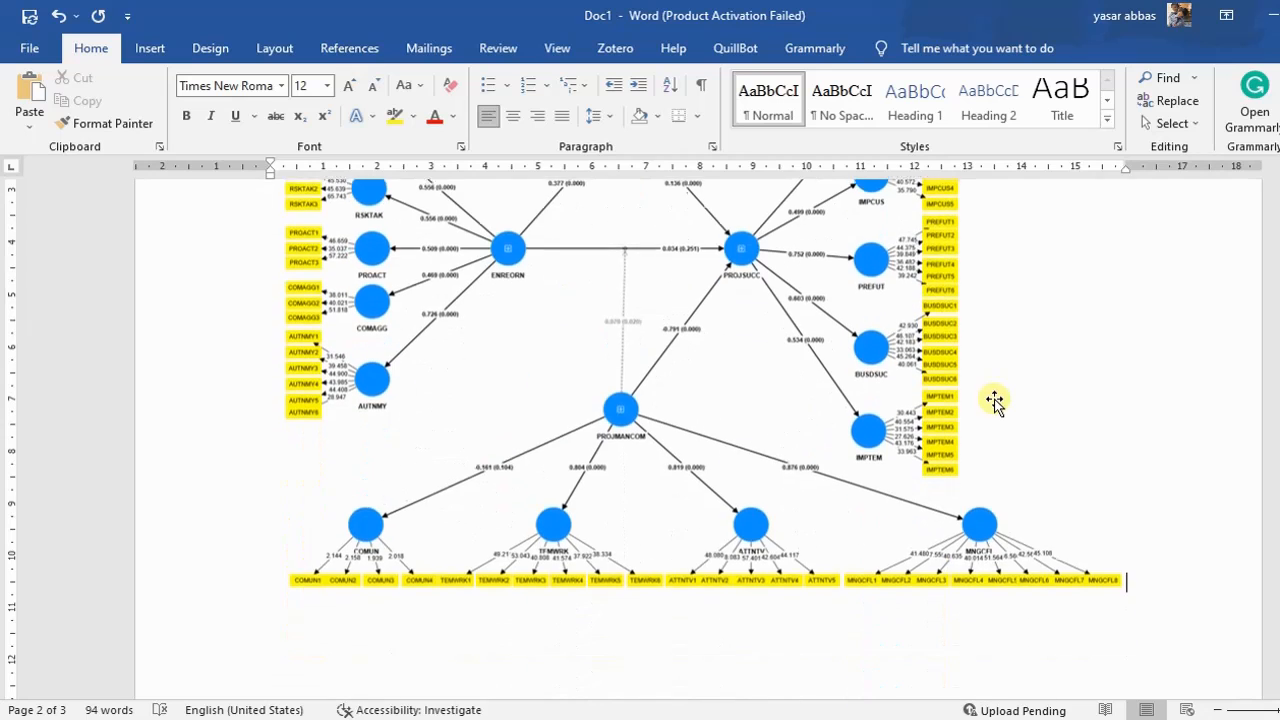
{"action": "scroll", "coordinate": [994, 403], "scroll_direction": "up", "scroll_amount": 1}
{"action": "left_click", "coordinate": [905, 400]}
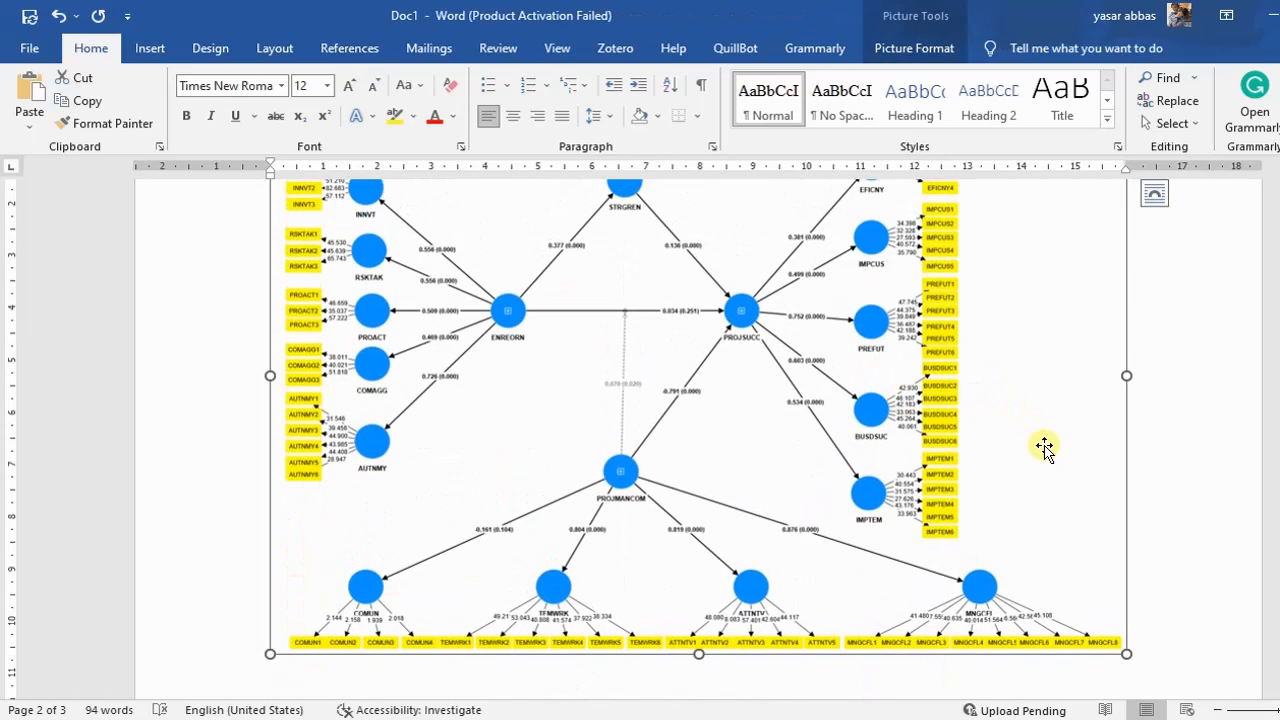
{"action": "scroll", "coordinate": [1044, 445], "scroll_direction": "up", "scroll_amount": 3}
{"action": "scroll", "coordinate": [1045, 440], "scroll_direction": "down", "scroll_amount": 8}
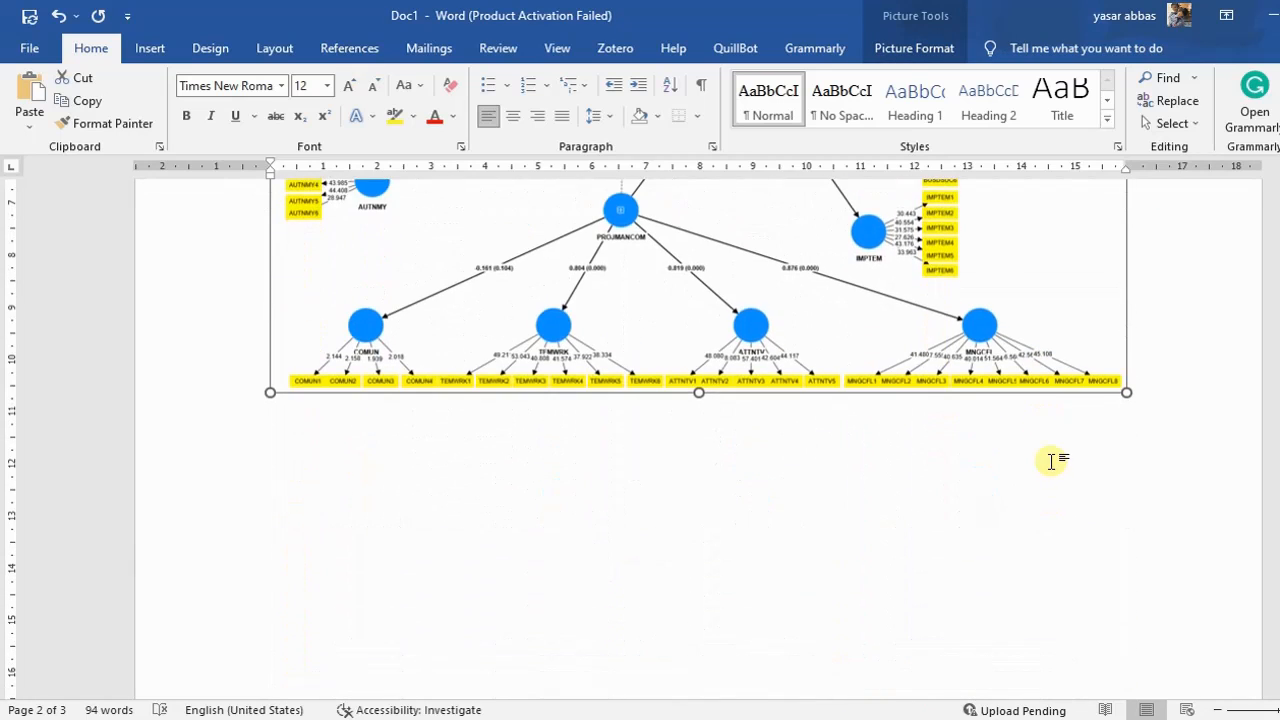
{"action": "left_click", "coordinate": [1052, 460]}
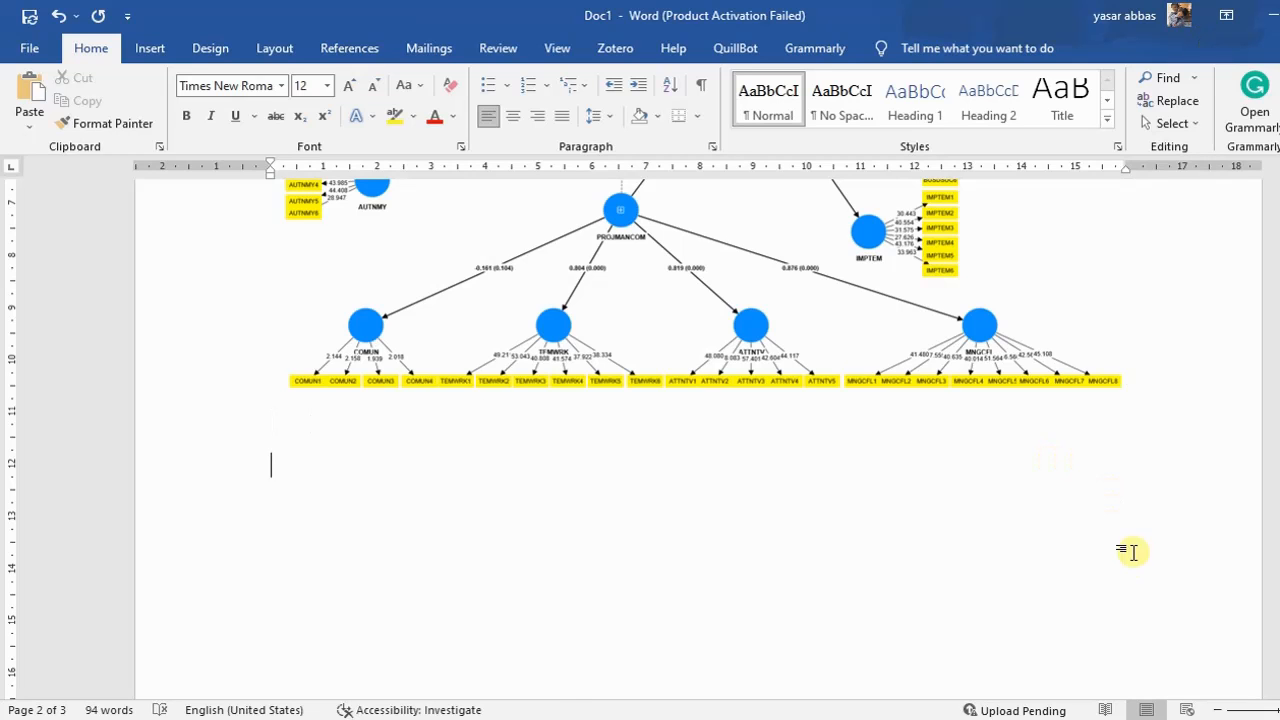
Step: Return to the SmartPLS graphical output and examine the path coefficients and p values among ENREORN, STRGREN, PROJMANCOM and PROJSUCC
{"action": "left_click", "coordinate": [663, 718]}
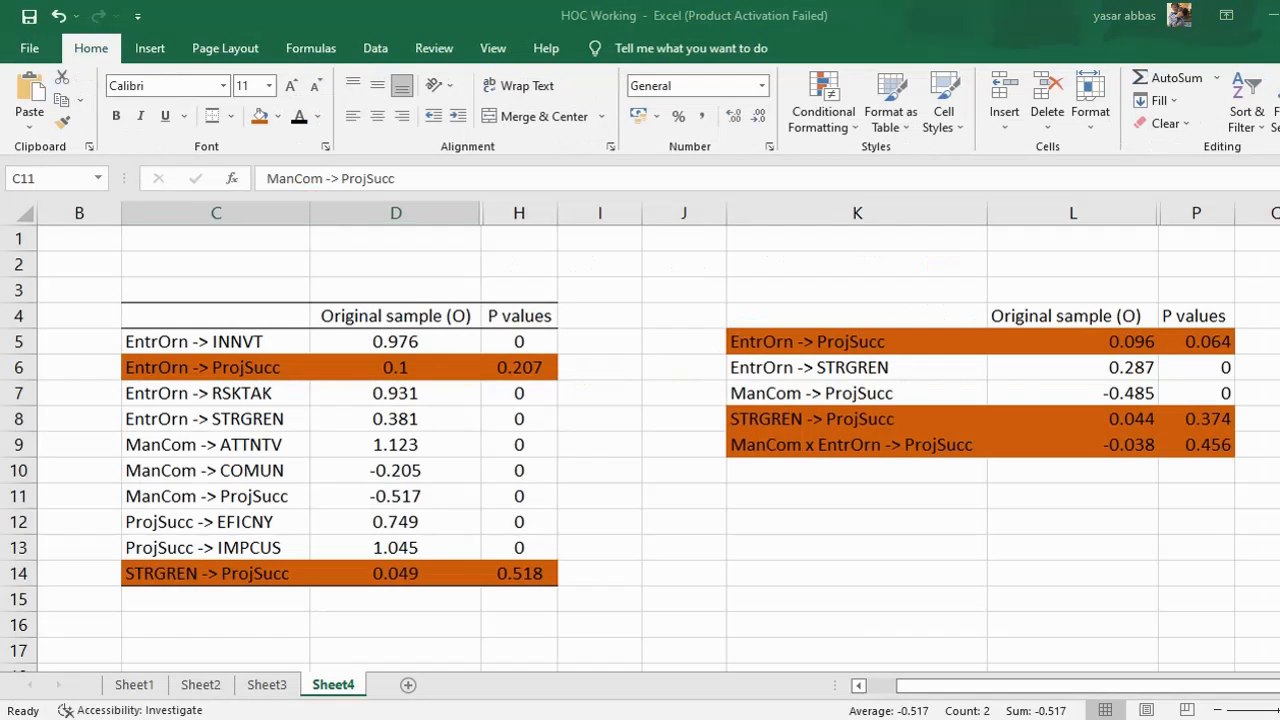
{"action": "left_click", "coordinate": [557, 717]}
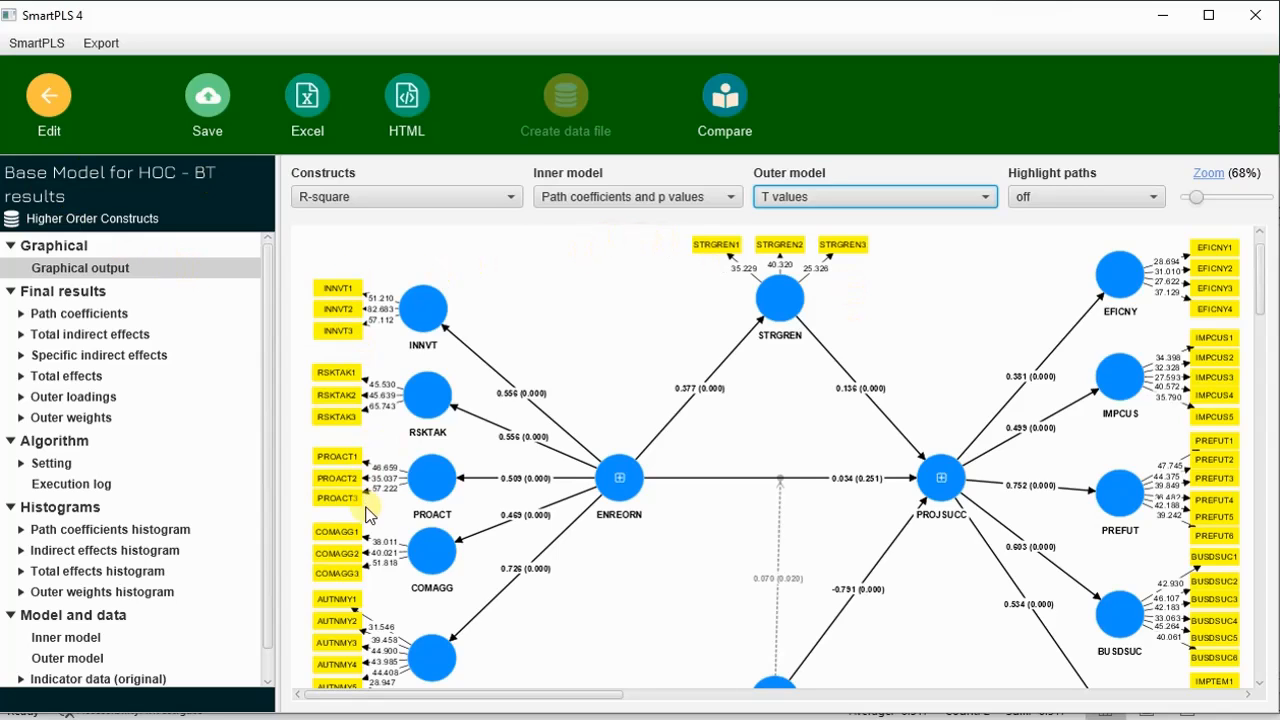
{"action": "left_click", "coordinate": [434, 347]}
{"action": "scroll", "coordinate": [430, 420], "scroll_direction": "down", "scroll_amount": 3}
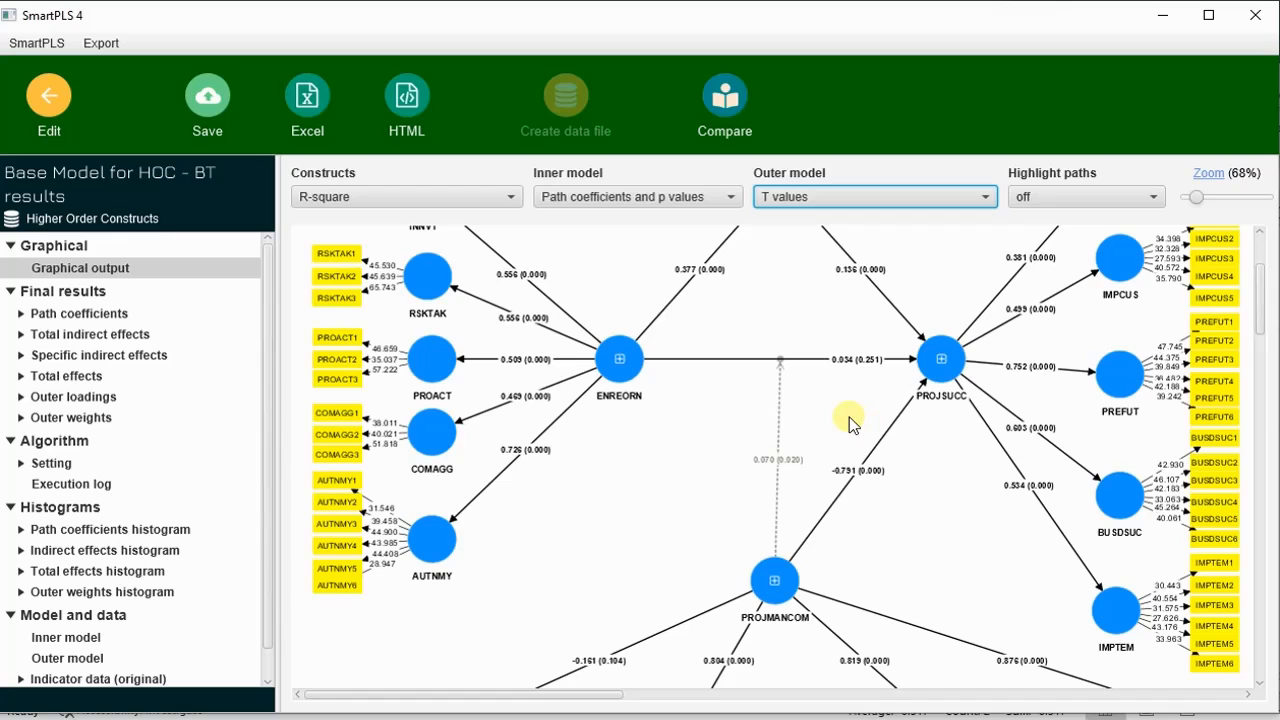
{"action": "scroll", "coordinate": [849, 424], "scroll_direction": "up", "scroll_amount": 2}
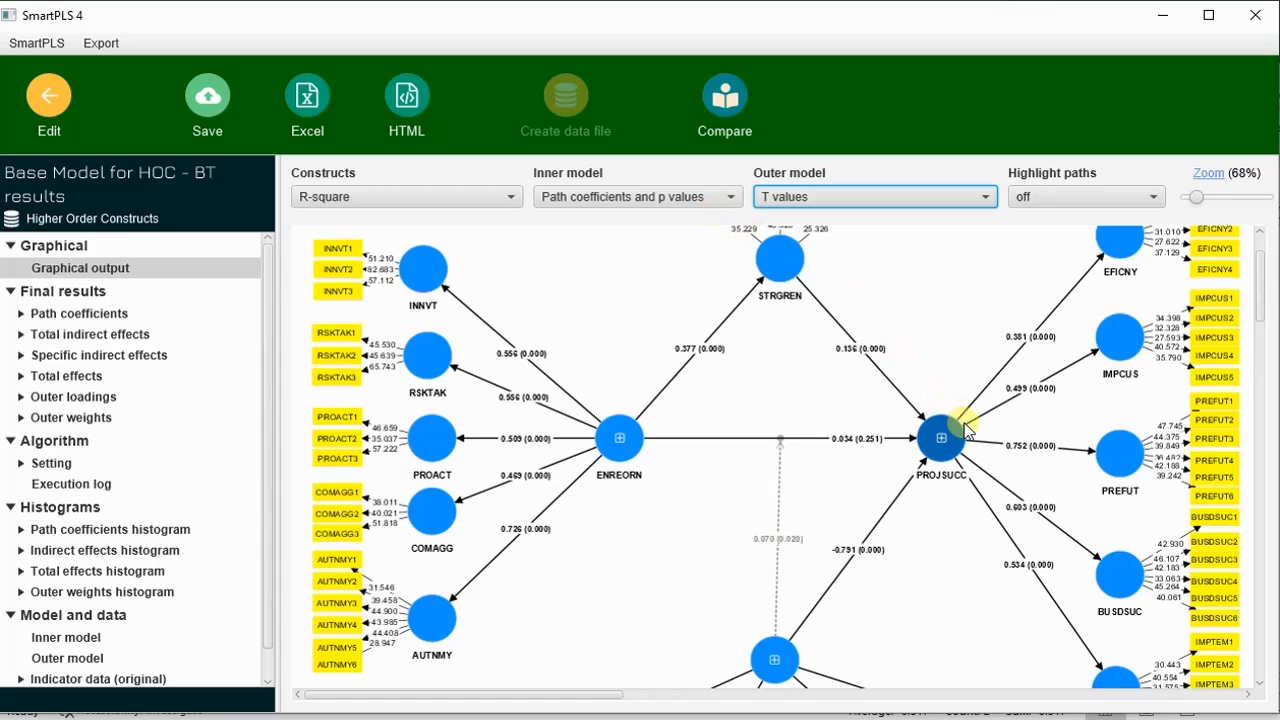
{"action": "scroll", "coordinate": [962, 405], "scroll_direction": "up", "scroll_amount": 2}
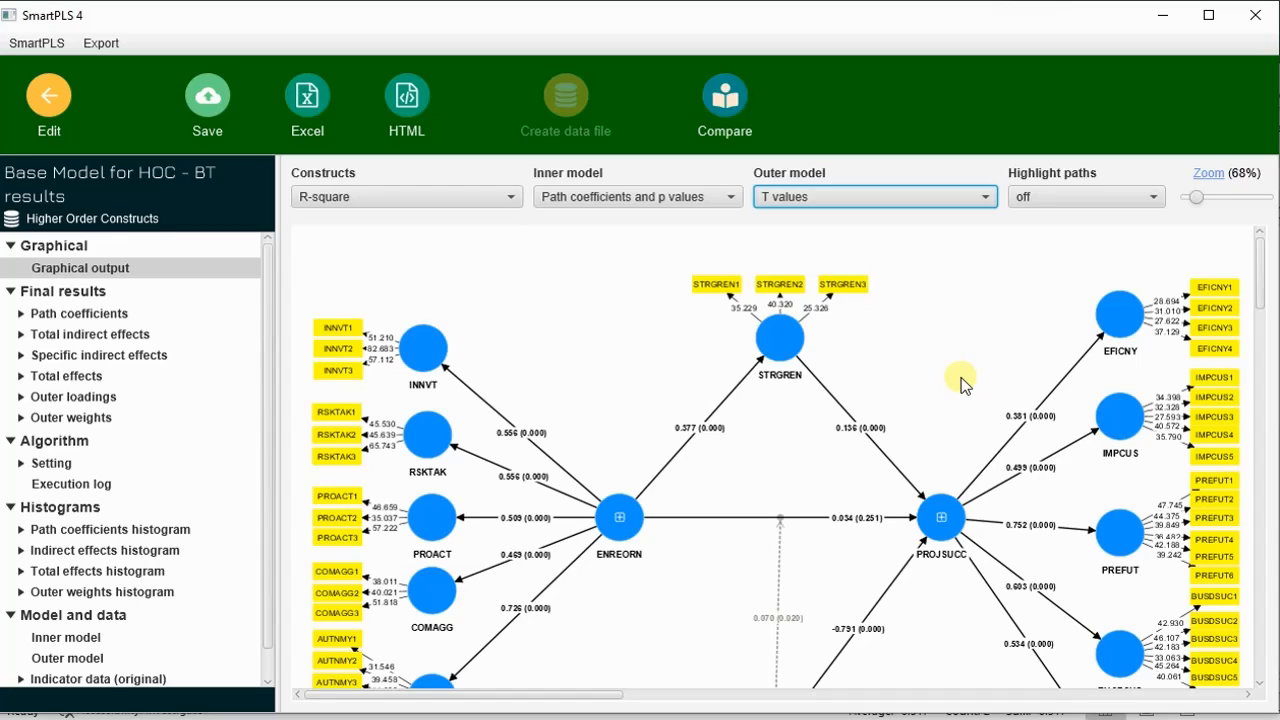
{"action": "scroll", "coordinate": [968, 373], "scroll_direction": "down", "scroll_amount": 1}
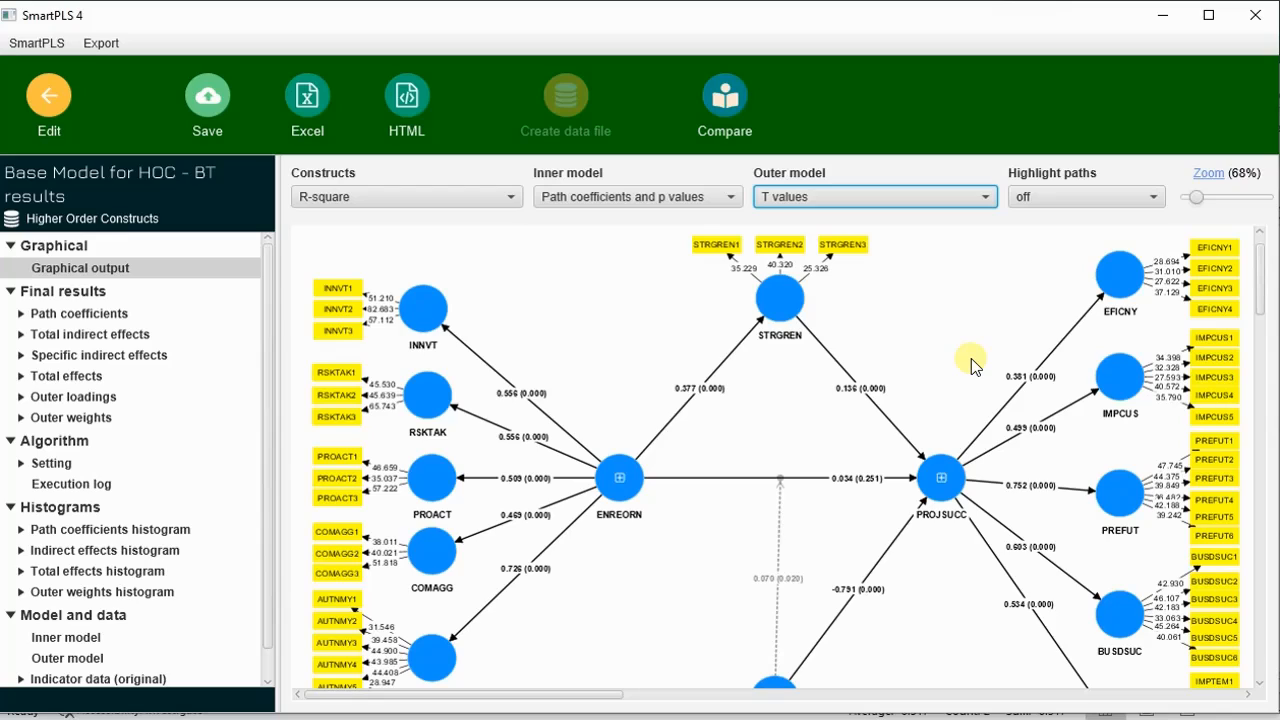
{"action": "scroll", "coordinate": [975, 367], "scroll_direction": "down", "scroll_amount": 1}
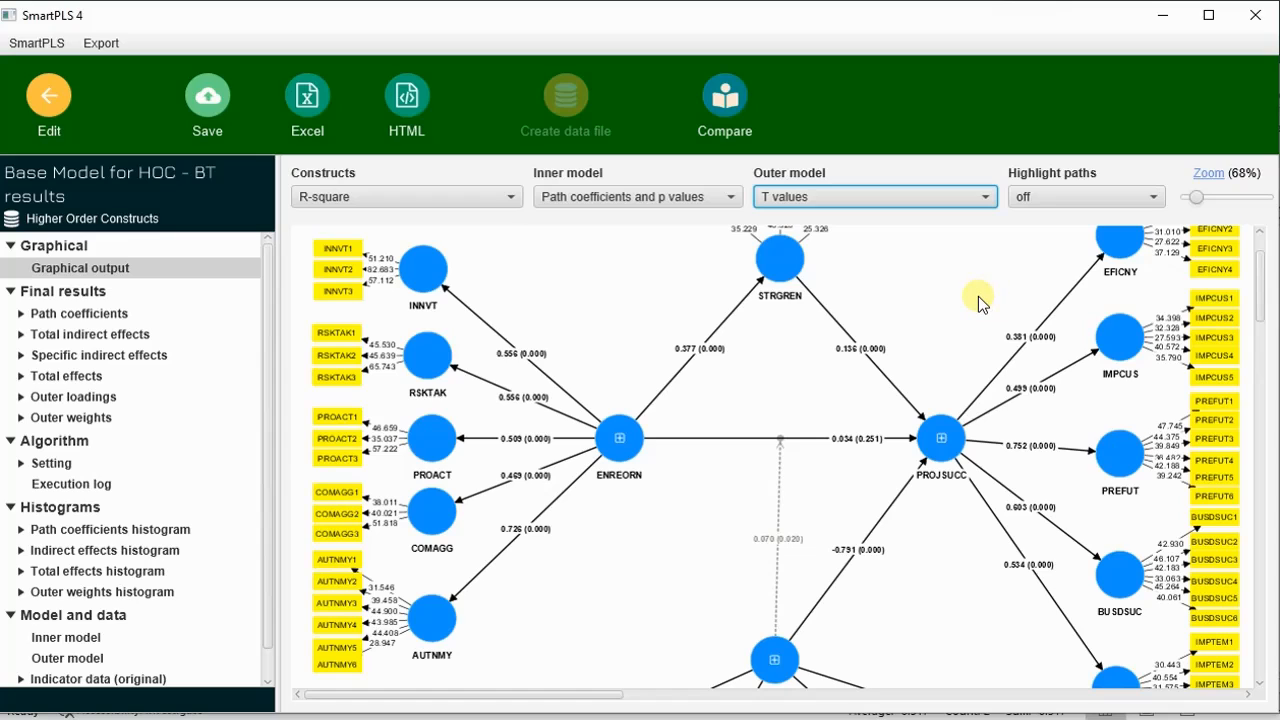
{"action": "scroll", "coordinate": [978, 296], "scroll_direction": "up", "scroll_amount": 2}
{"action": "scroll", "coordinate": [978, 296], "scroll_direction": "down", "scroll_amount": 2}
{"action": "scroll", "coordinate": [977, 295], "scroll_direction": "up", "scroll_amount": 1}
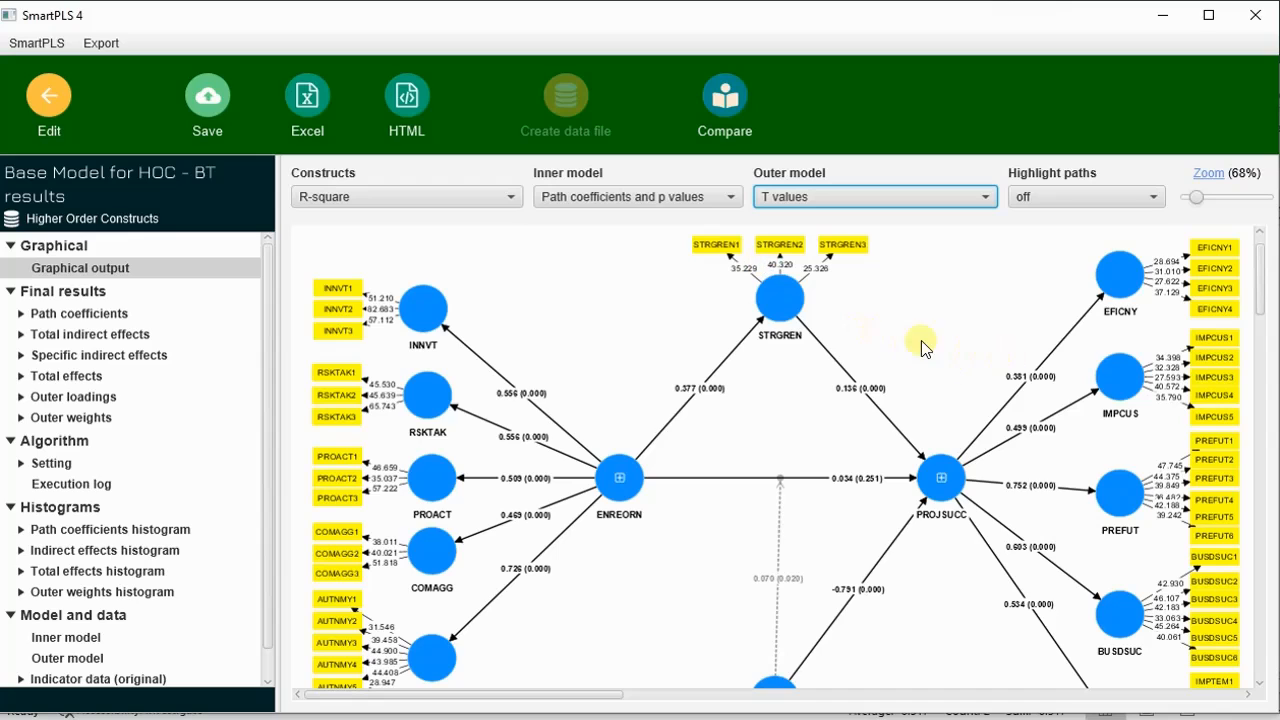
Step: Copy the path coefficients table for Excel and paste it at cell B4 of a new sheet in the HOC Working workbook
{"action": "left_click", "coordinate": [105, 315]}
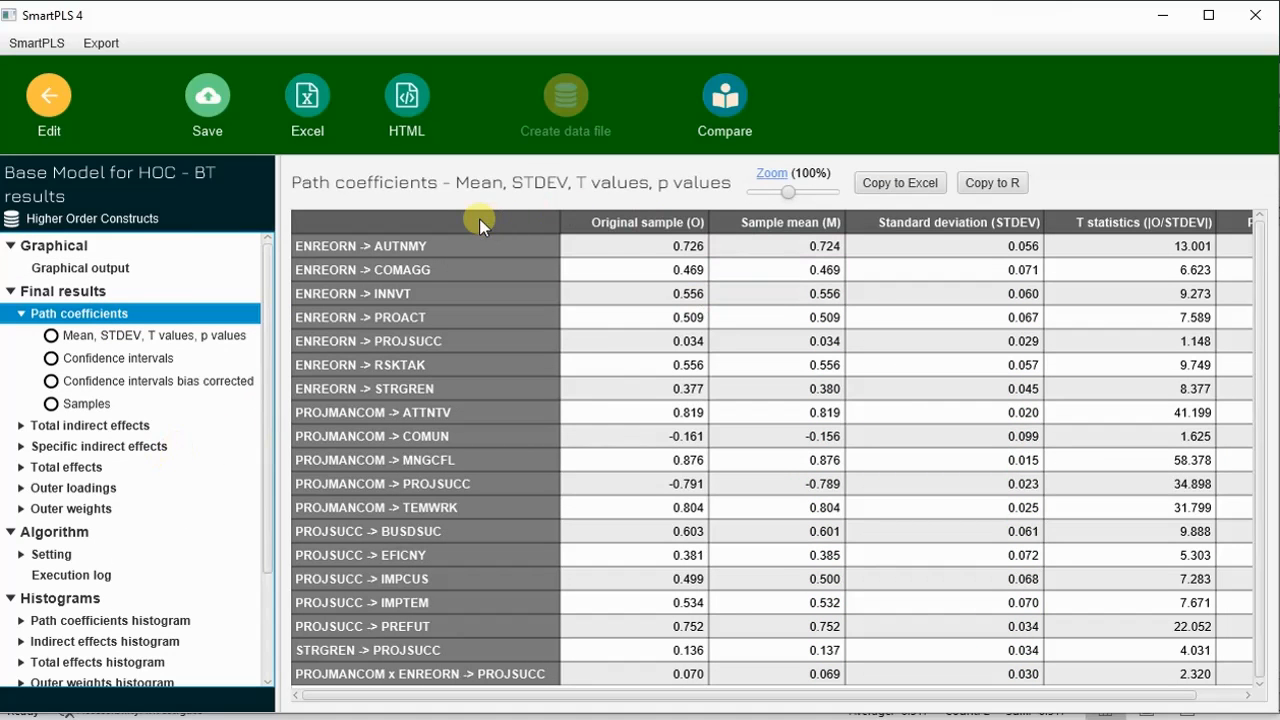
{"action": "left_click", "coordinate": [888, 188]}
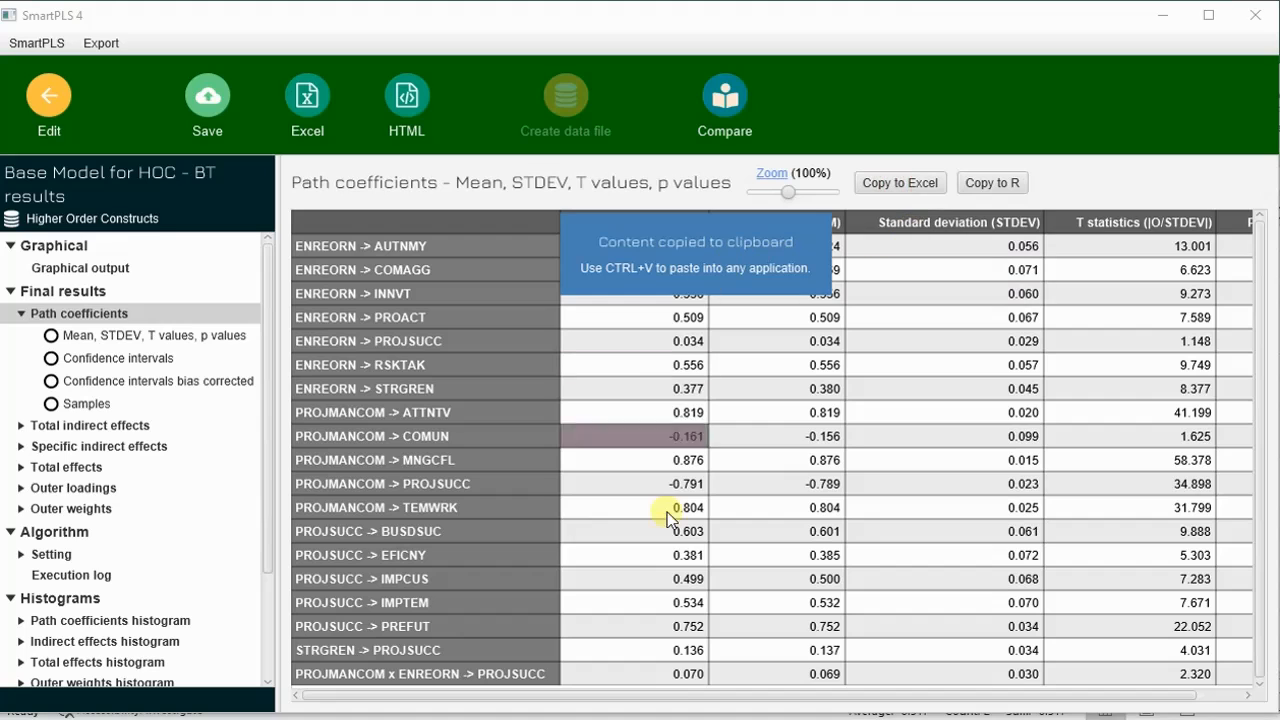
{"action": "key", "text": "alt+Tab"}
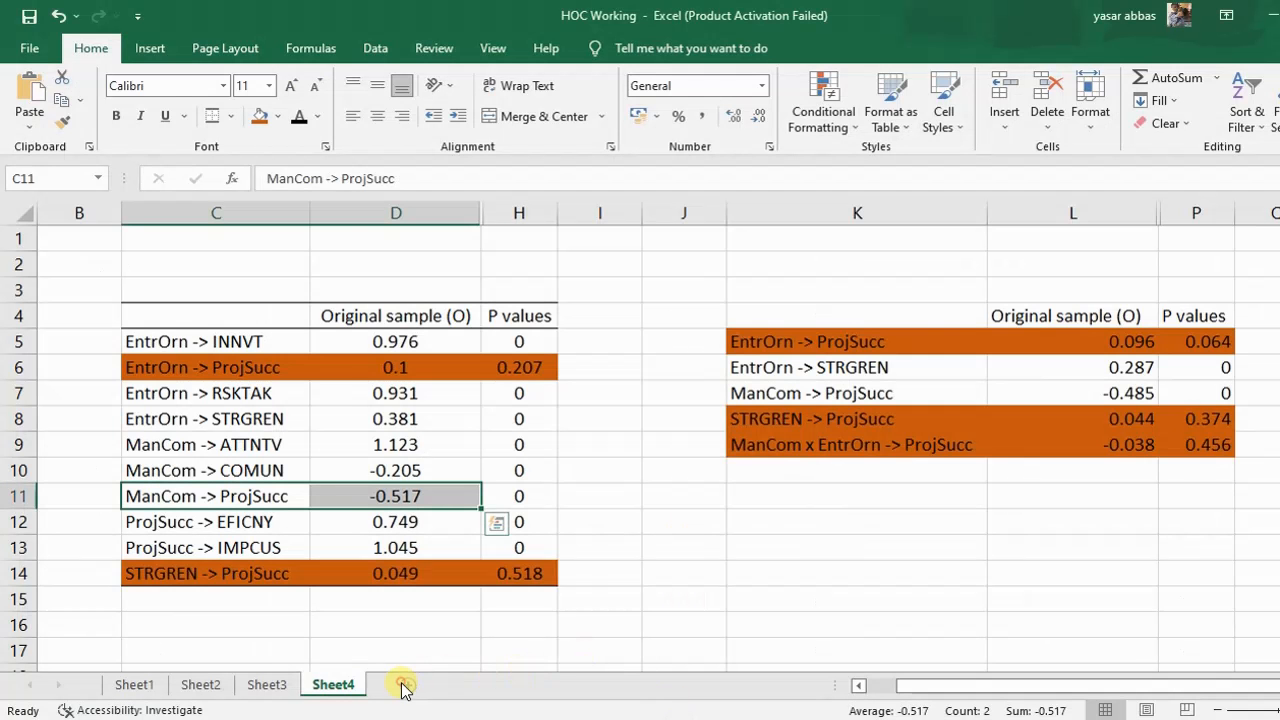
{"action": "left_click", "coordinate": [403, 685]}
{"action": "left_click", "coordinate": [129, 292]}
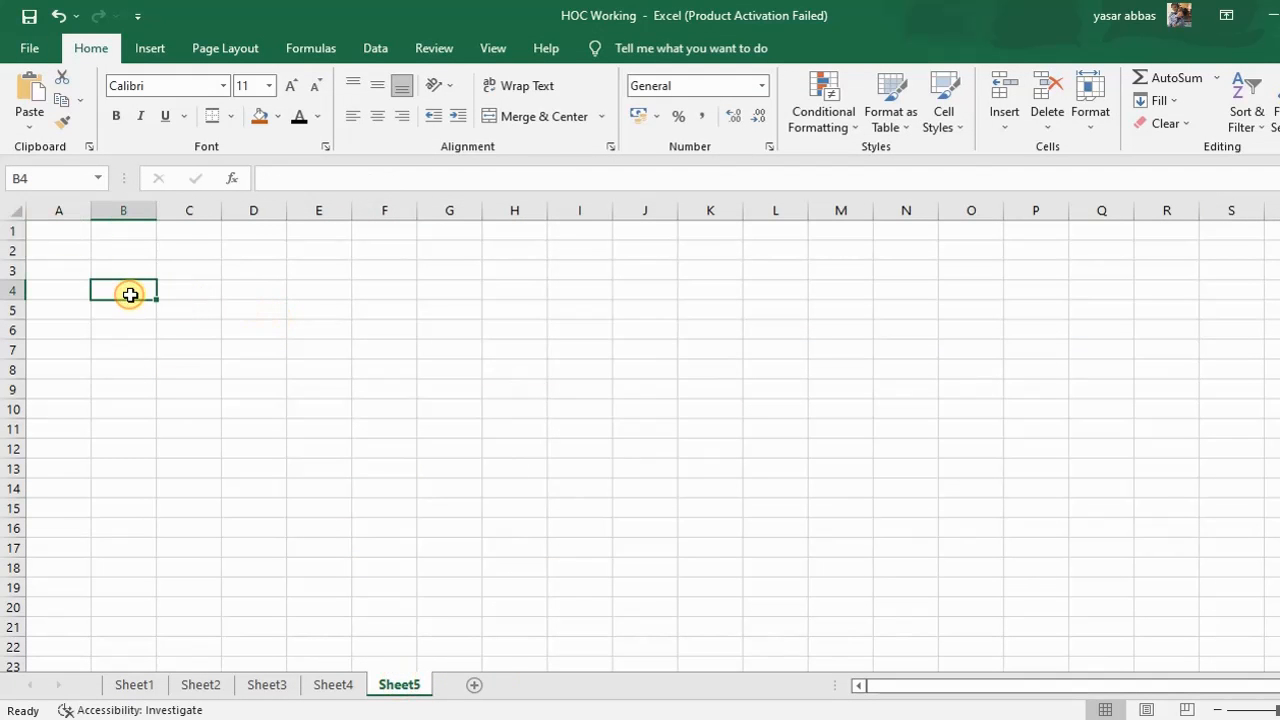
{"action": "key", "text": "ctrl+v"}
Step: Autofit all column widths on the new sheet so the path names and headings fit, and clear the selection
{"action": "left_click", "coordinate": [15, 210]}
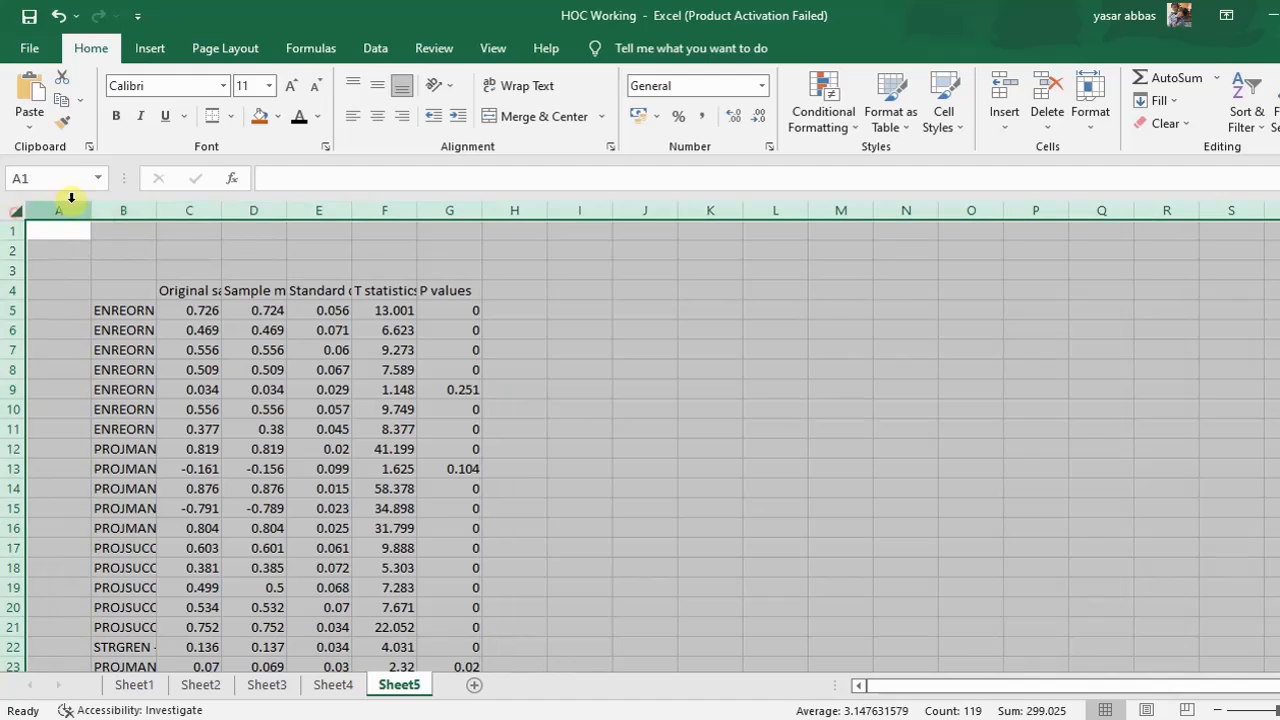
{"action": "double_click", "coordinate": [156, 210]}
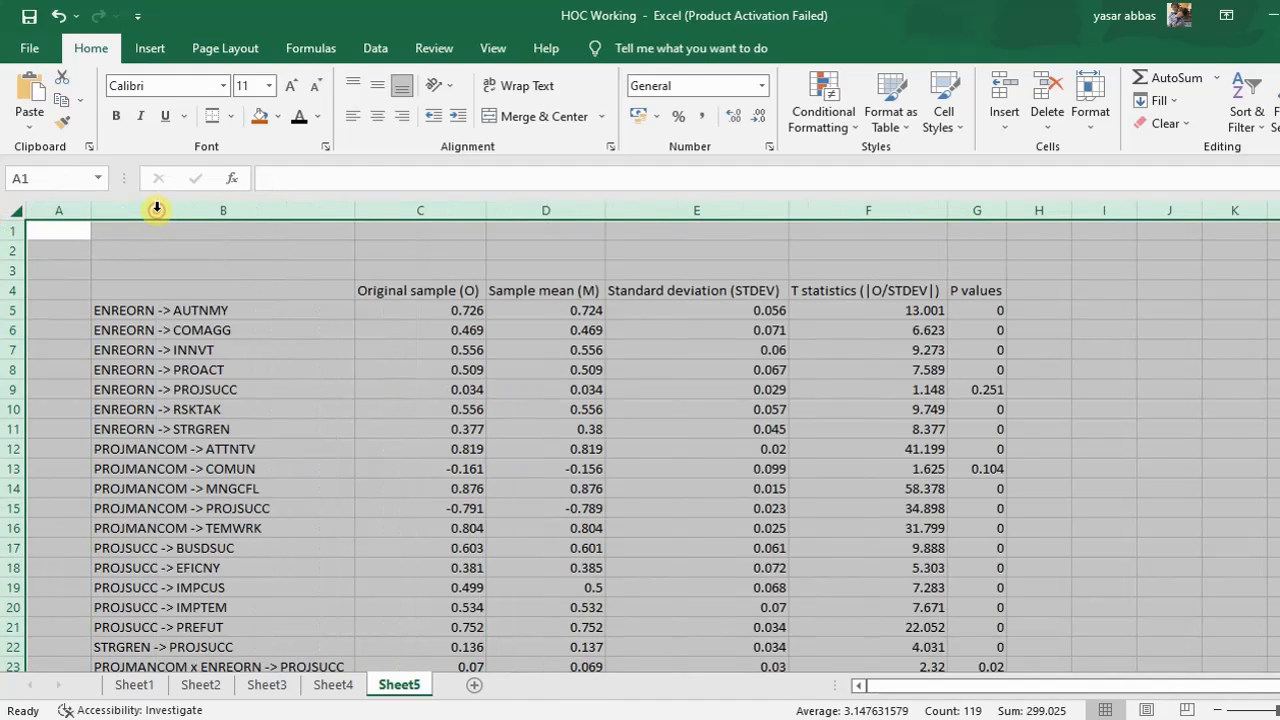
{"action": "left_click", "coordinate": [812, 274]}
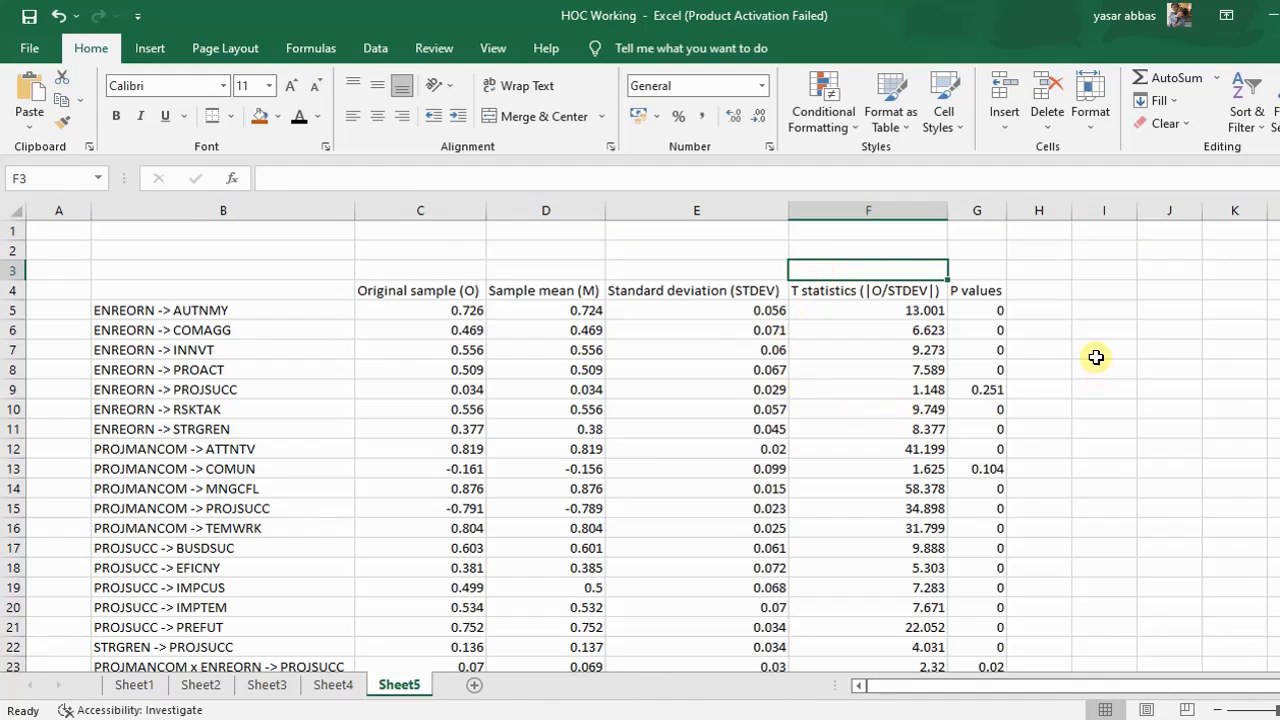
Step: Review the pasted ENREORN path rows, including their coefficients, T statistics and P values
{"action": "left_click", "coordinate": [117, 308]}
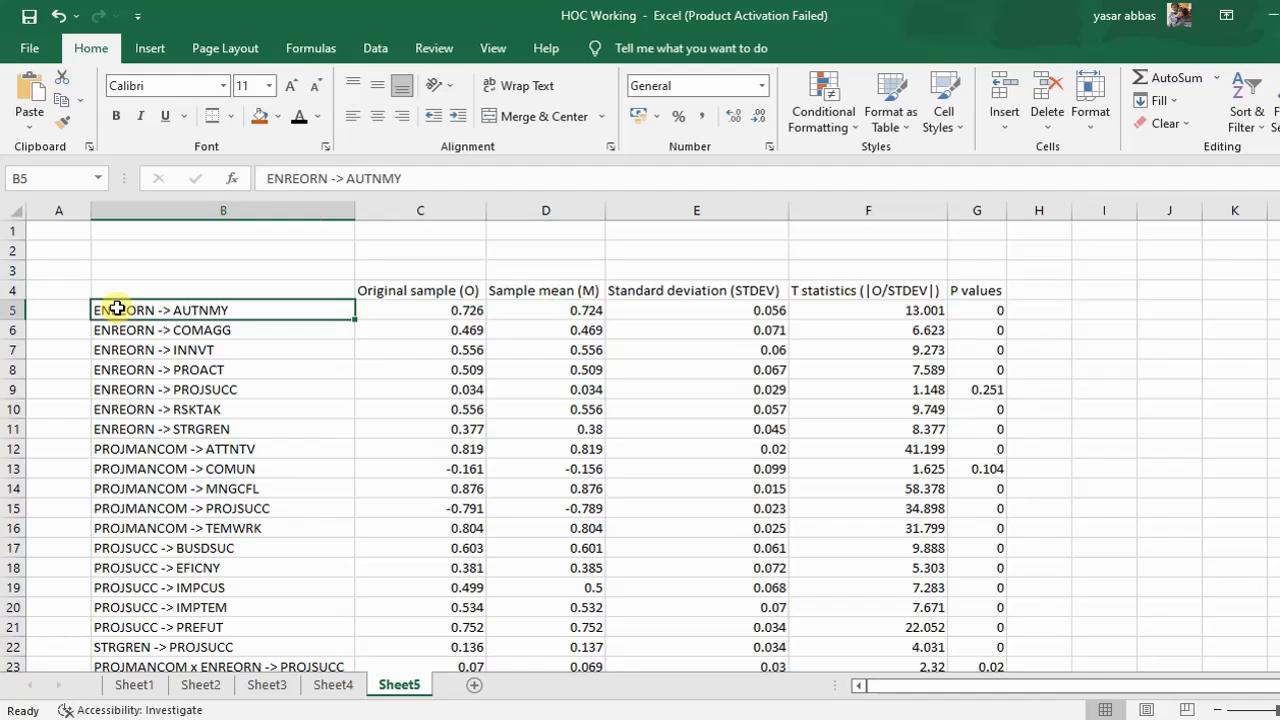
{"action": "left_click_drag", "start_coordinate": [117, 308], "coordinate": [147, 428]}
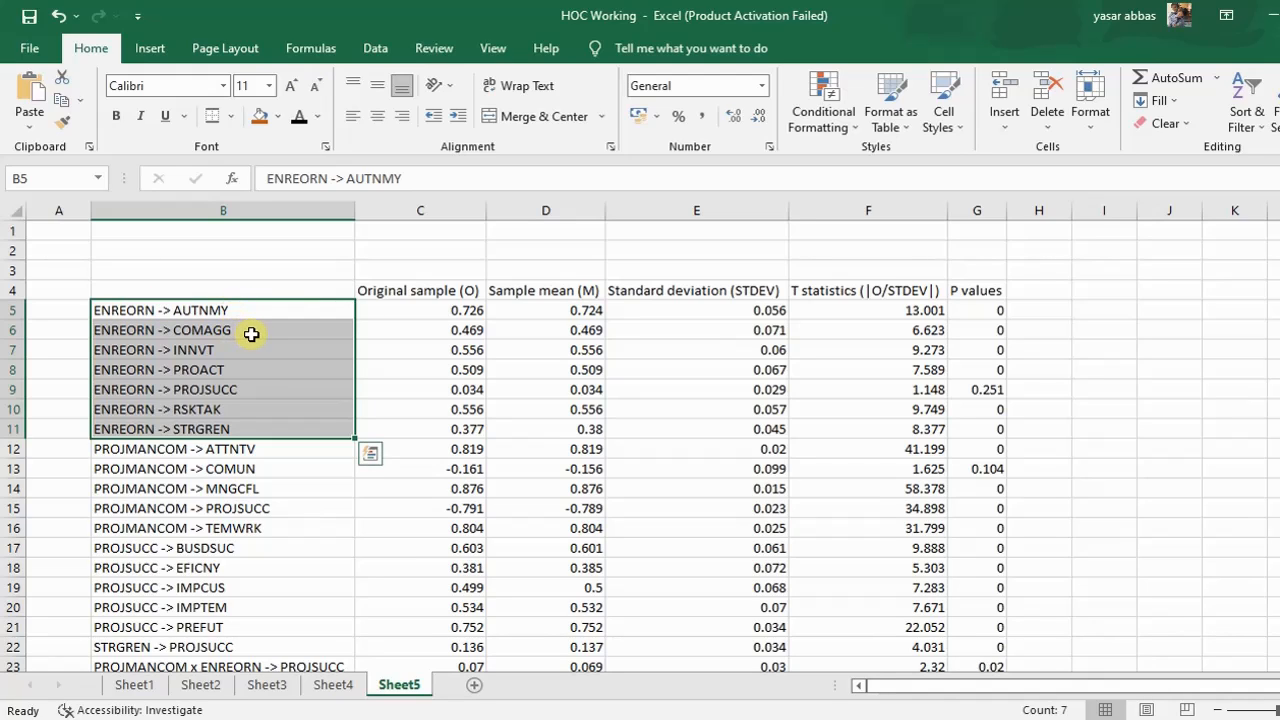
{"action": "left_click", "coordinate": [200, 306]}
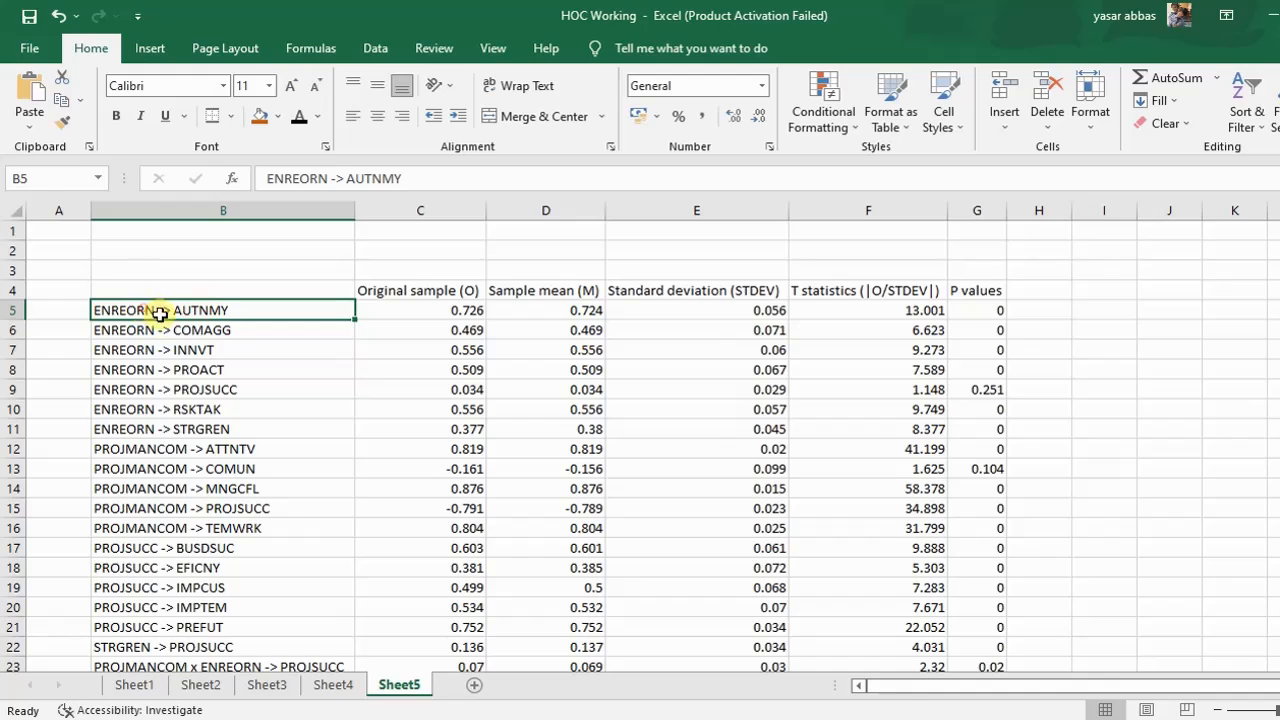
{"action": "left_click_drag", "start_coordinate": [160, 309], "coordinate": [965, 410]}
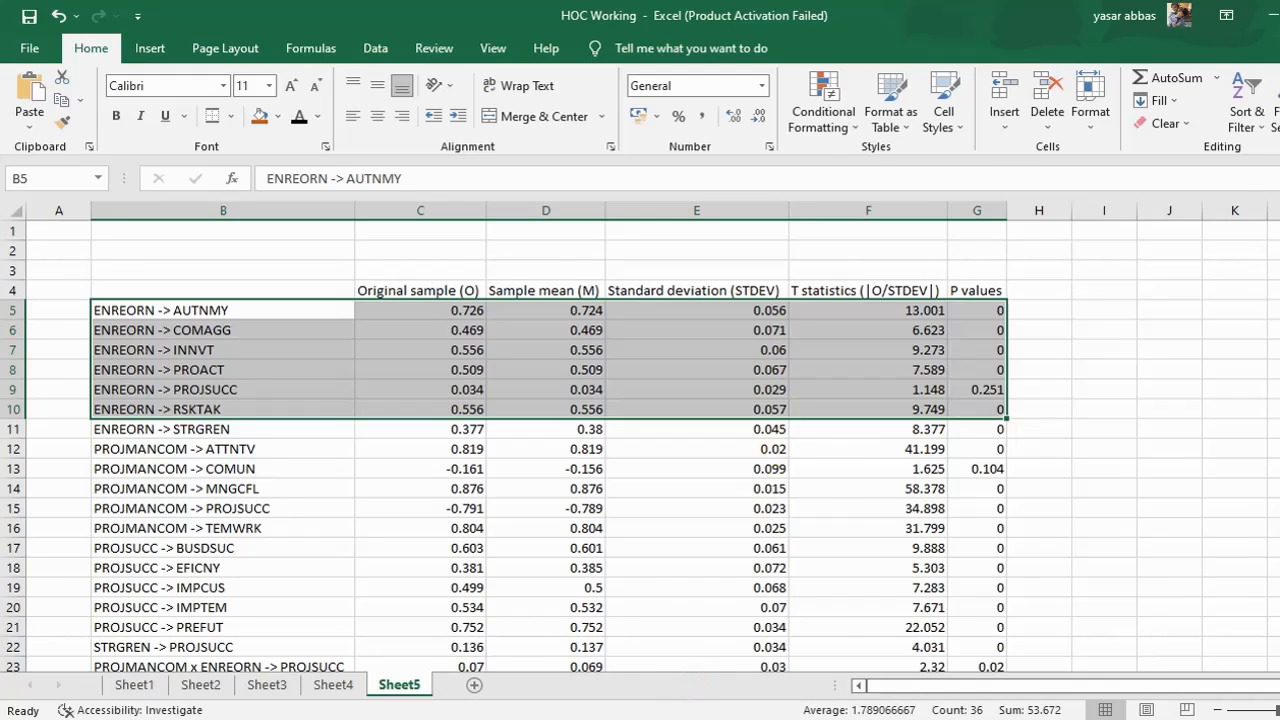
Step: Switch back to the SmartPLS graphical output and examine how ENREORN links to its lower-order constructs and to PROJSUCC
{"action": "key", "text": "alt+Tab"}
{"action": "left_click", "coordinate": [108, 266]}
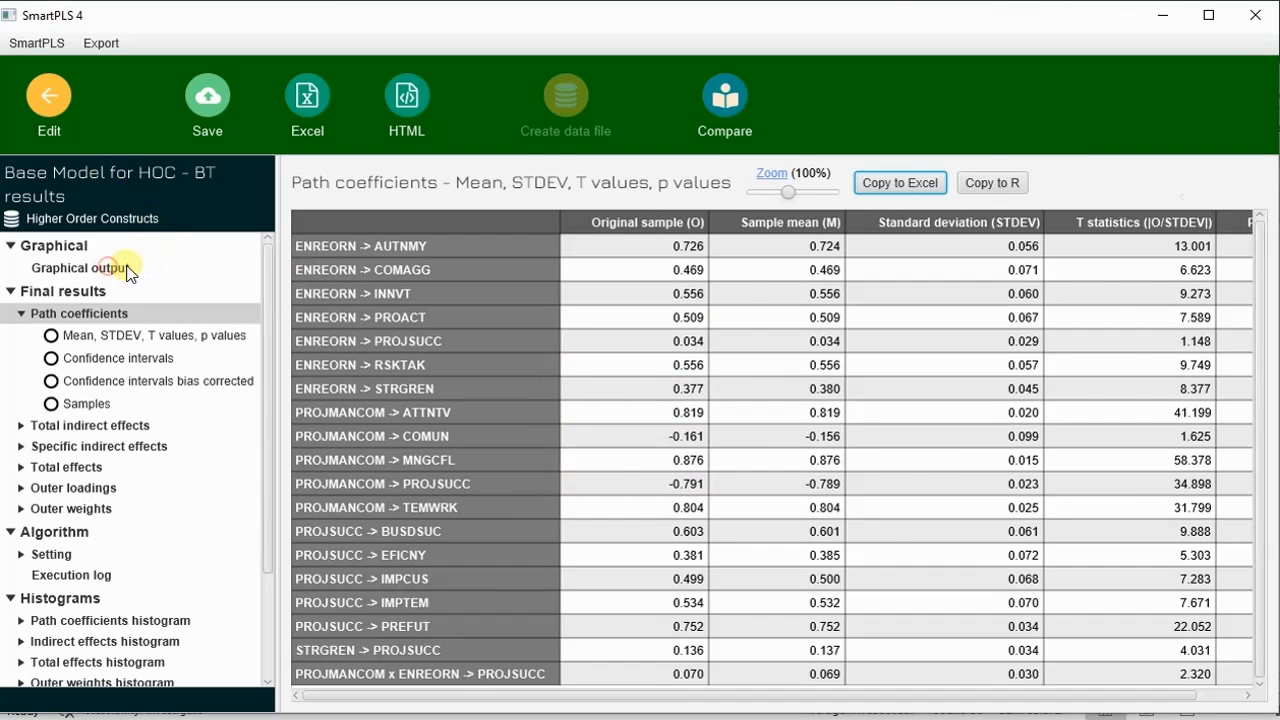
{"action": "scroll", "coordinate": [688, 404], "scroll_direction": "down", "scroll_amount": 2}
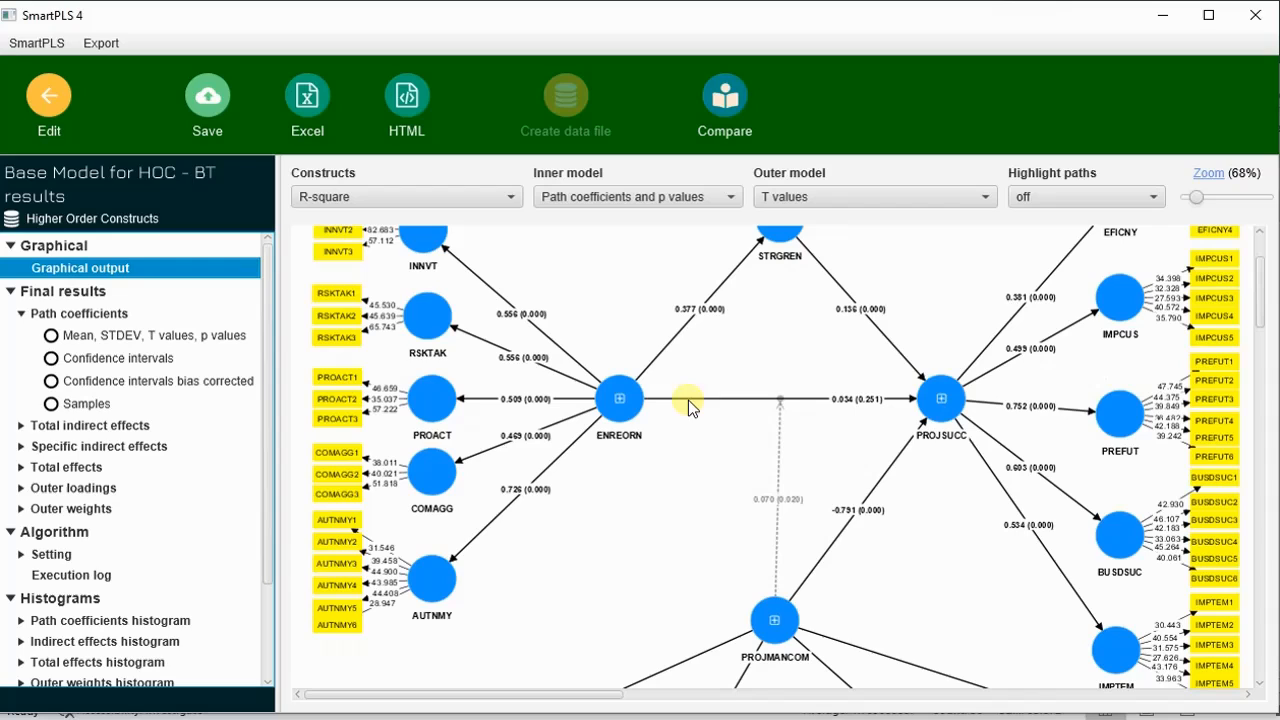
{"action": "left_click", "coordinate": [948, 405]}
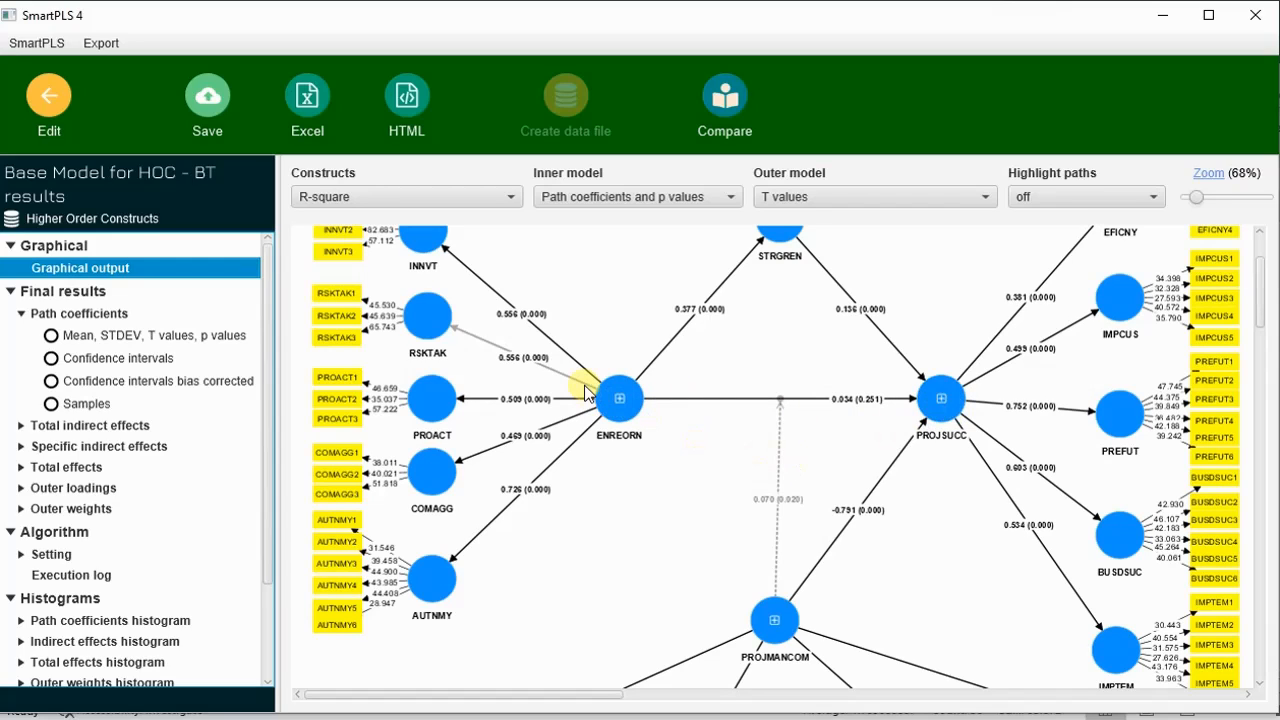
{"action": "scroll", "coordinate": [585, 390], "scroll_direction": "up", "scroll_amount": 1}
{"action": "left_click", "coordinate": [618, 442]}
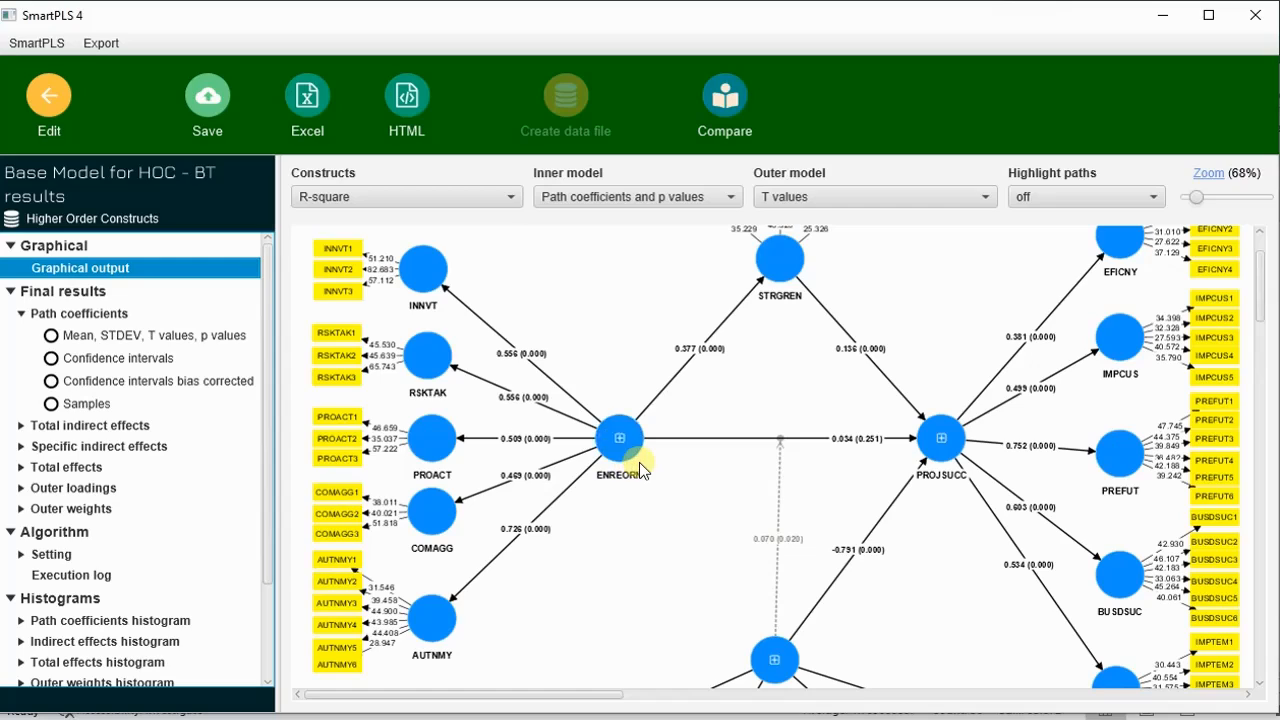
{"action": "left_click", "coordinate": [645, 462]}
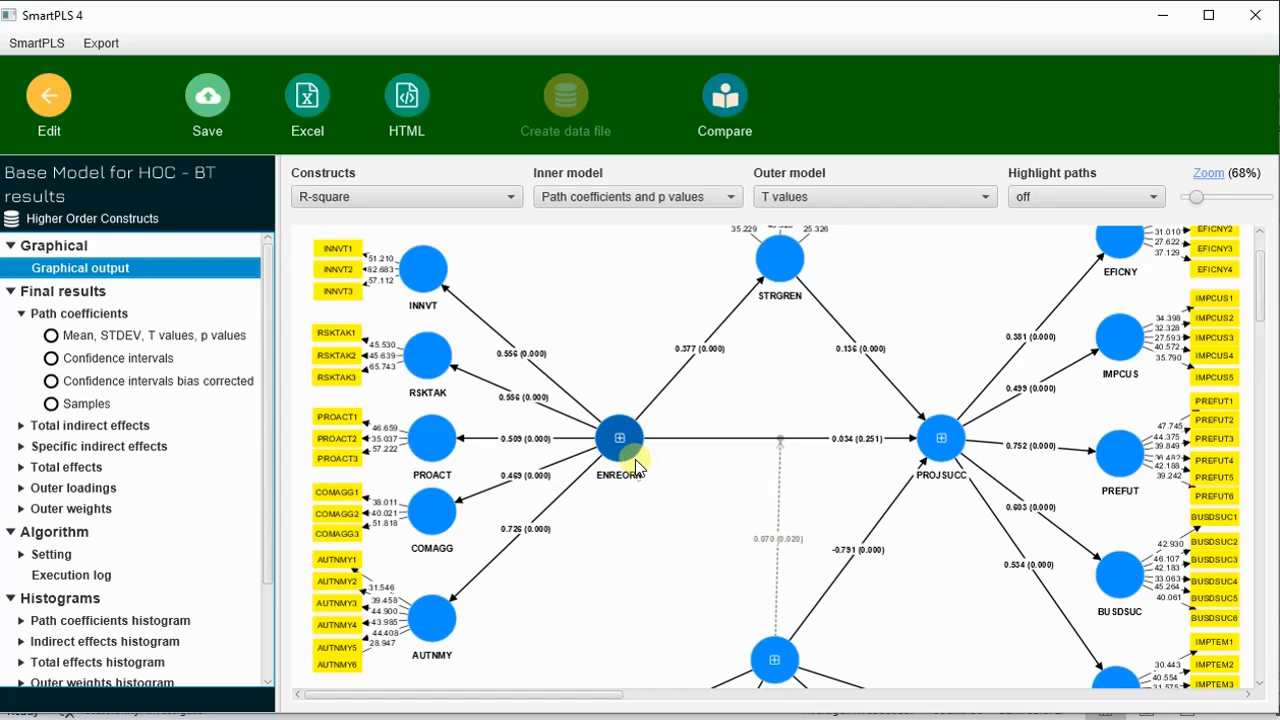
{"action": "left_click", "coordinate": [632, 458]}
{"action": "left_click", "coordinate": [423, 265]}
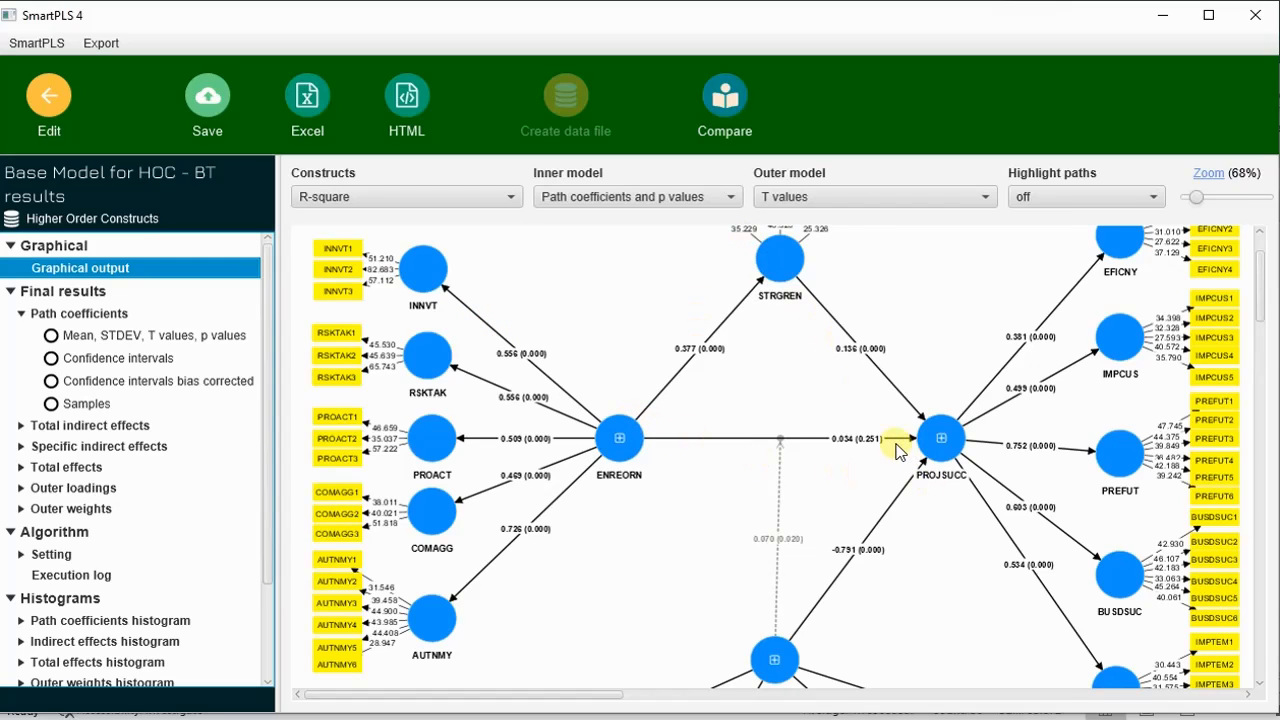
Step: Examine the structural paths through STRGREN and PROJMANCOM to PROJSUCC, and PROJSUCC's links to its lower-order constructs
{"action": "scroll", "coordinate": [890, 438], "scroll_direction": "up", "scroll_amount": 1}
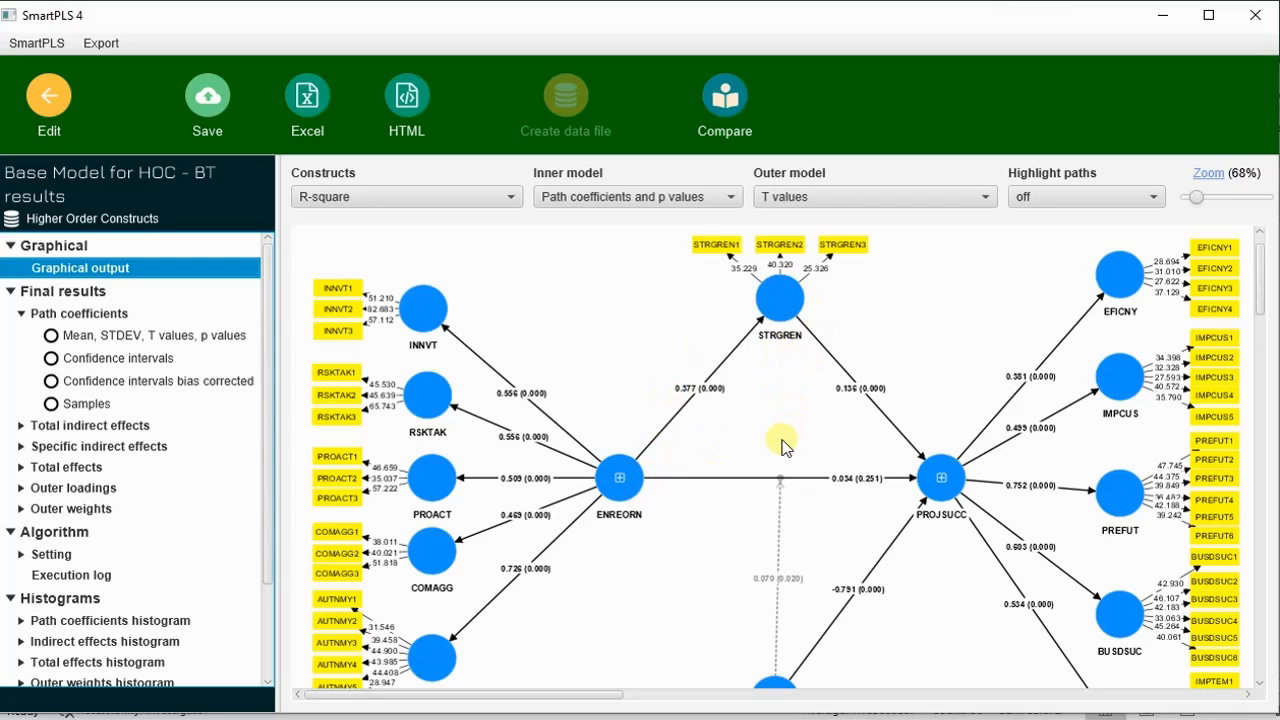
{"action": "scroll", "coordinate": [784, 448], "scroll_direction": "up", "scroll_amount": 1}
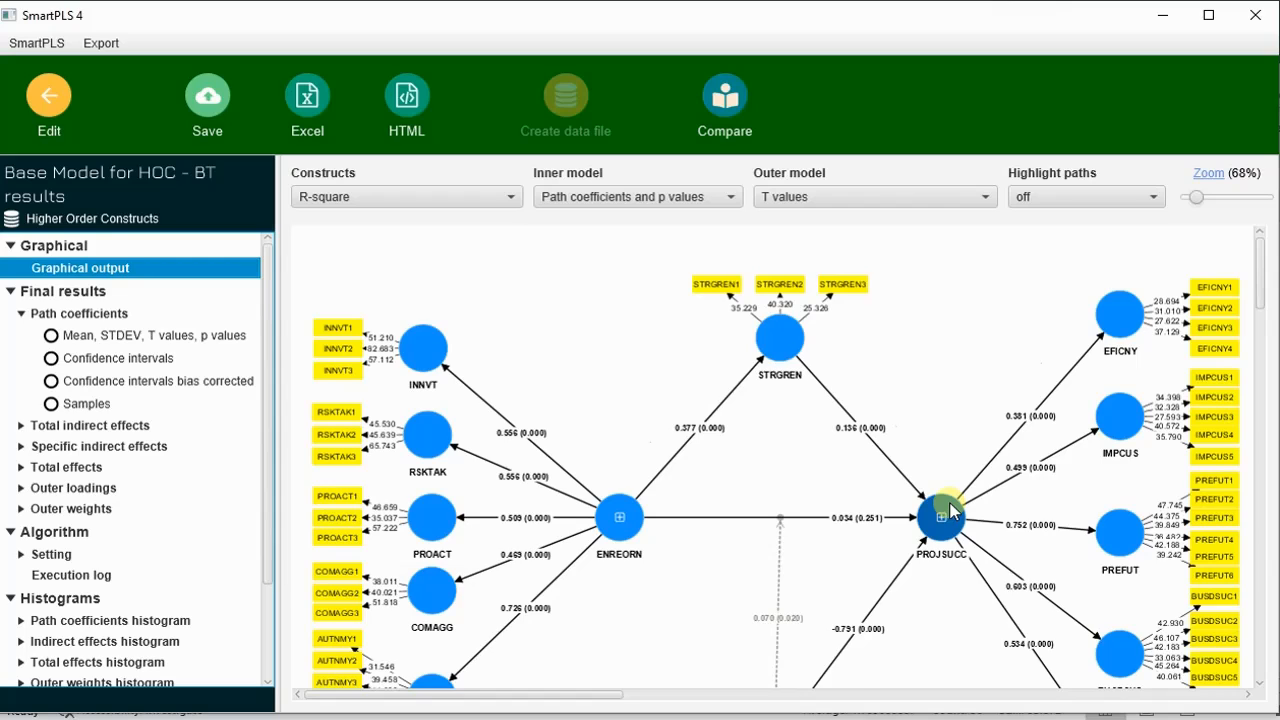
{"action": "scroll", "coordinate": [948, 508], "scroll_direction": "down", "scroll_amount": 2}
{"action": "scroll", "coordinate": [815, 640], "scroll_direction": "down", "scroll_amount": 3}
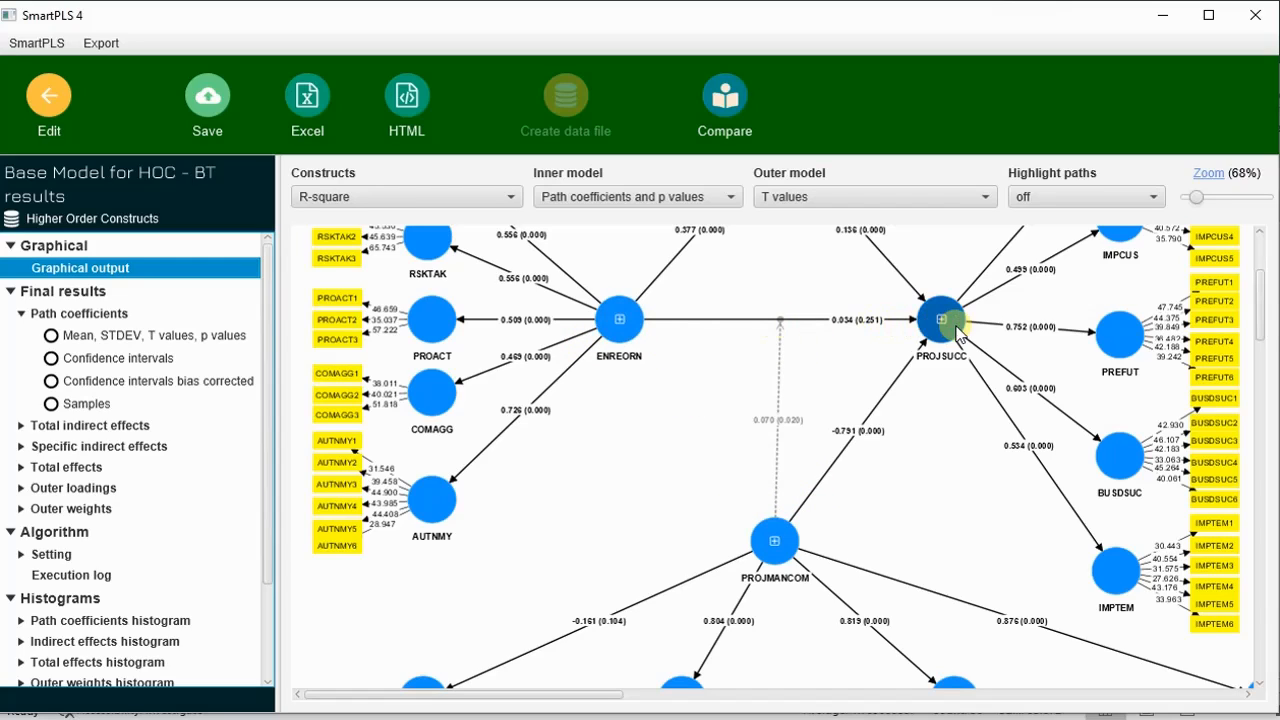
{"action": "scroll", "coordinate": [908, 405], "scroll_direction": "up", "scroll_amount": 2}
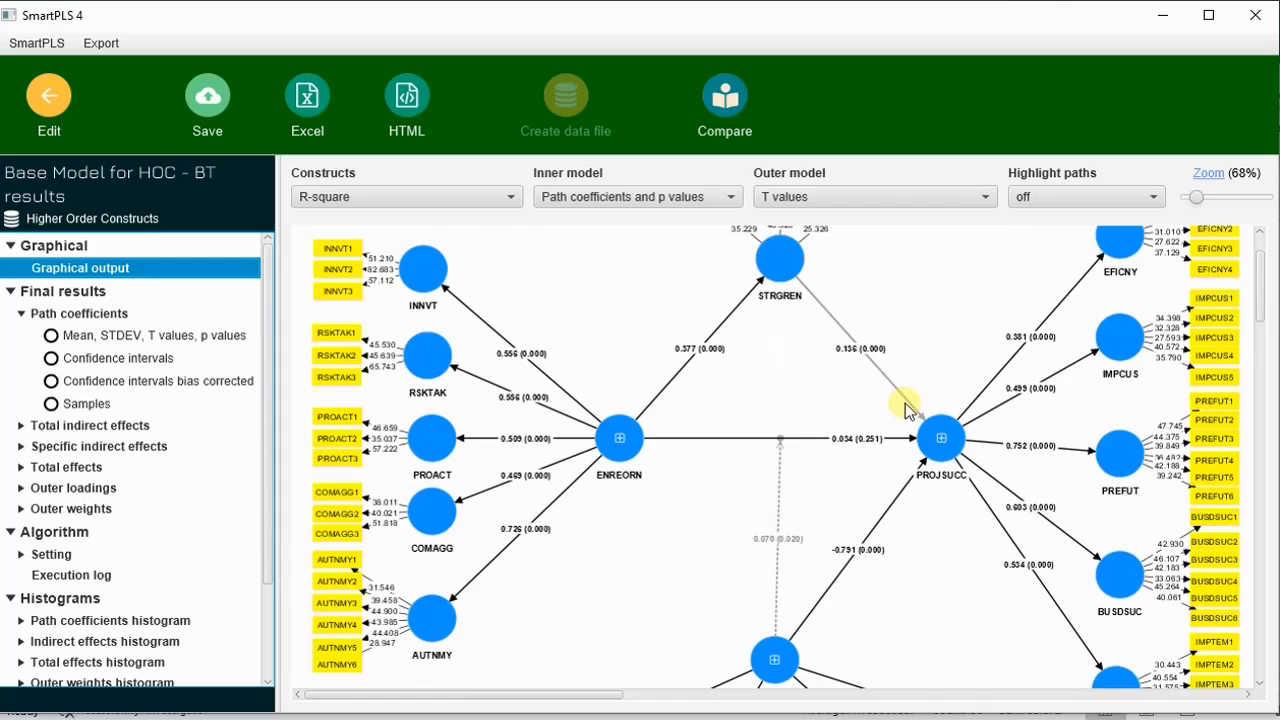
{"action": "scroll", "coordinate": [906, 400], "scroll_direction": "up", "scroll_amount": 2}
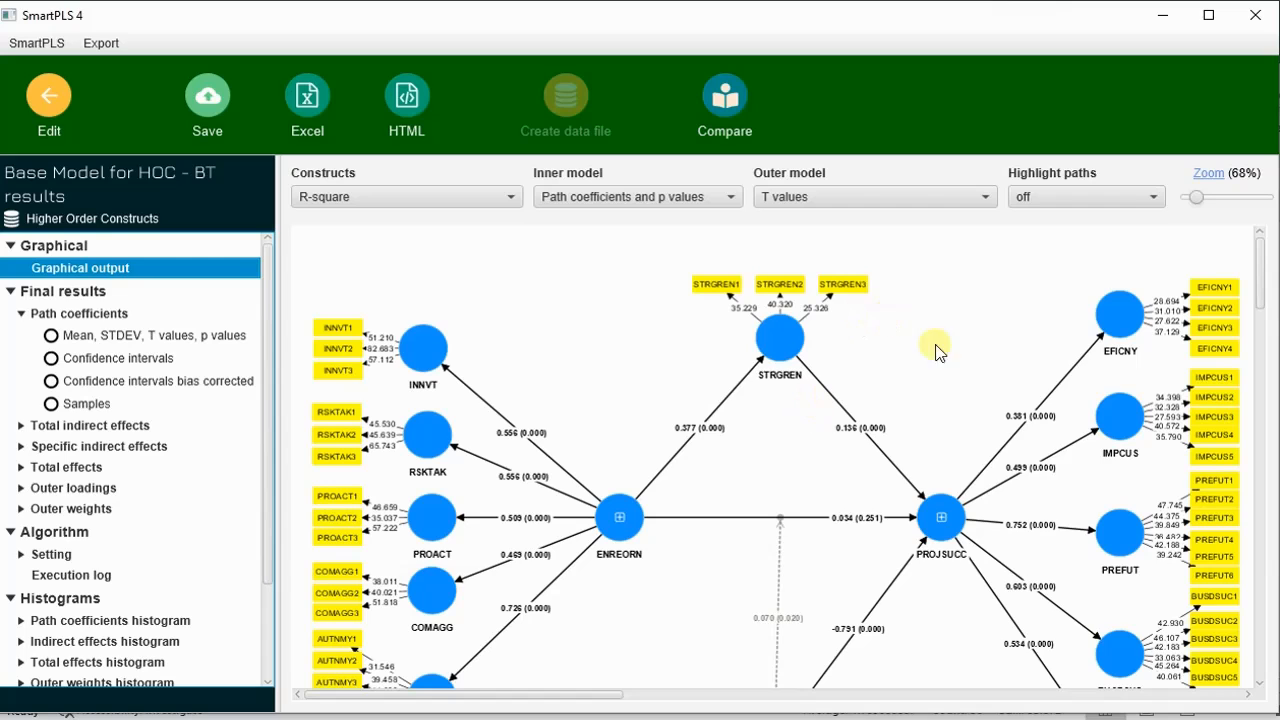
{"action": "scroll", "coordinate": [1030, 378], "scroll_direction": "down", "scroll_amount": 1}
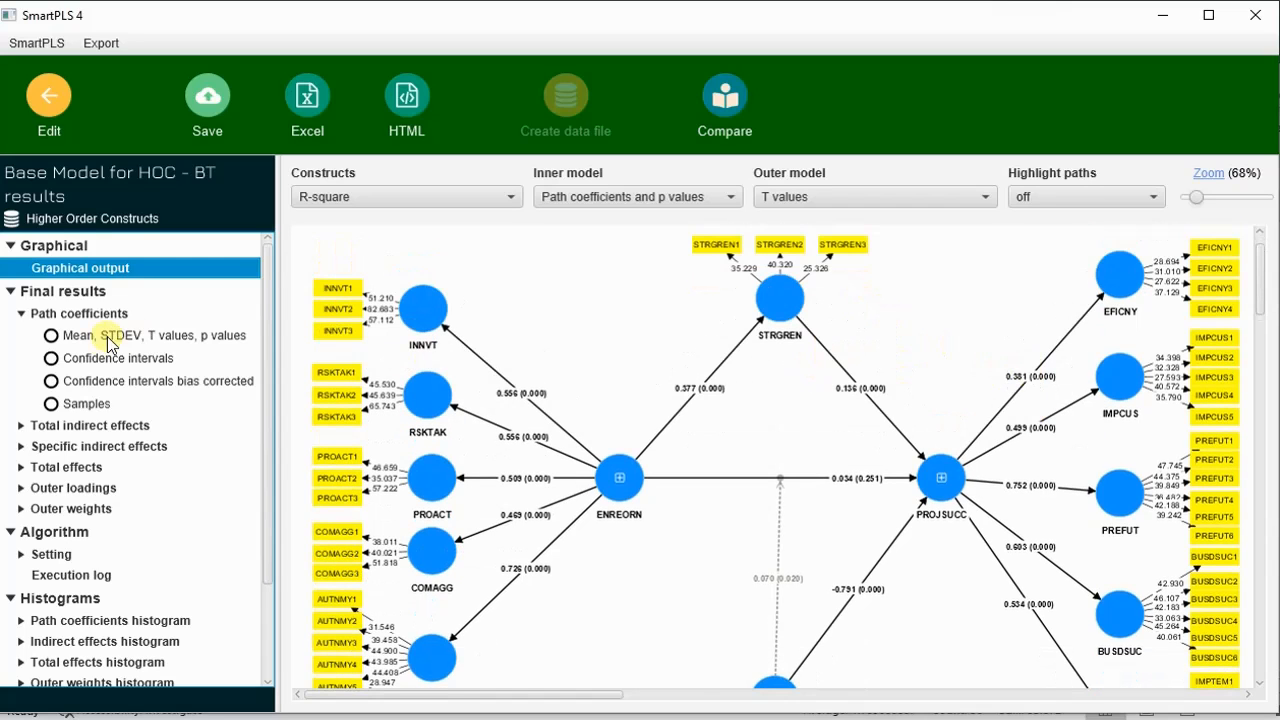
Step: Check the mean, STDEV, T values and p values table in SmartPLS against the pasted results in Excel
{"action": "left_click", "coordinate": [128, 341]}
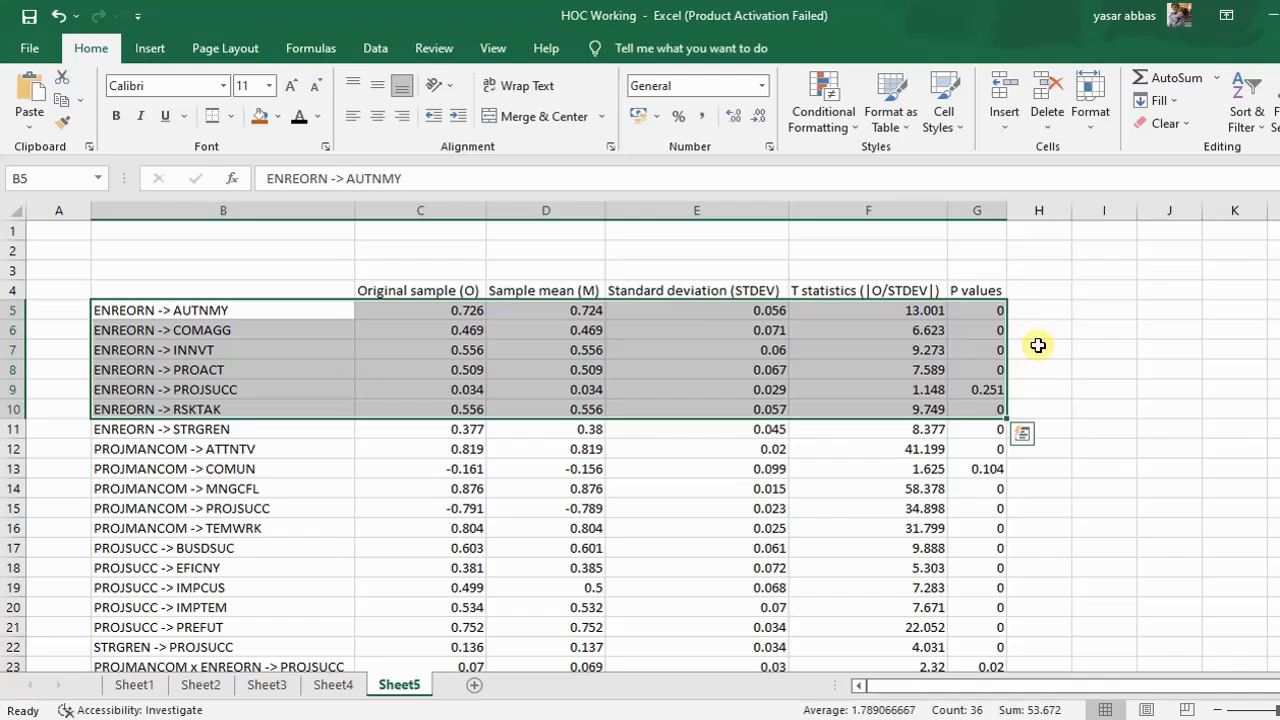
{"action": "left_click", "coordinate": [1038, 350]}
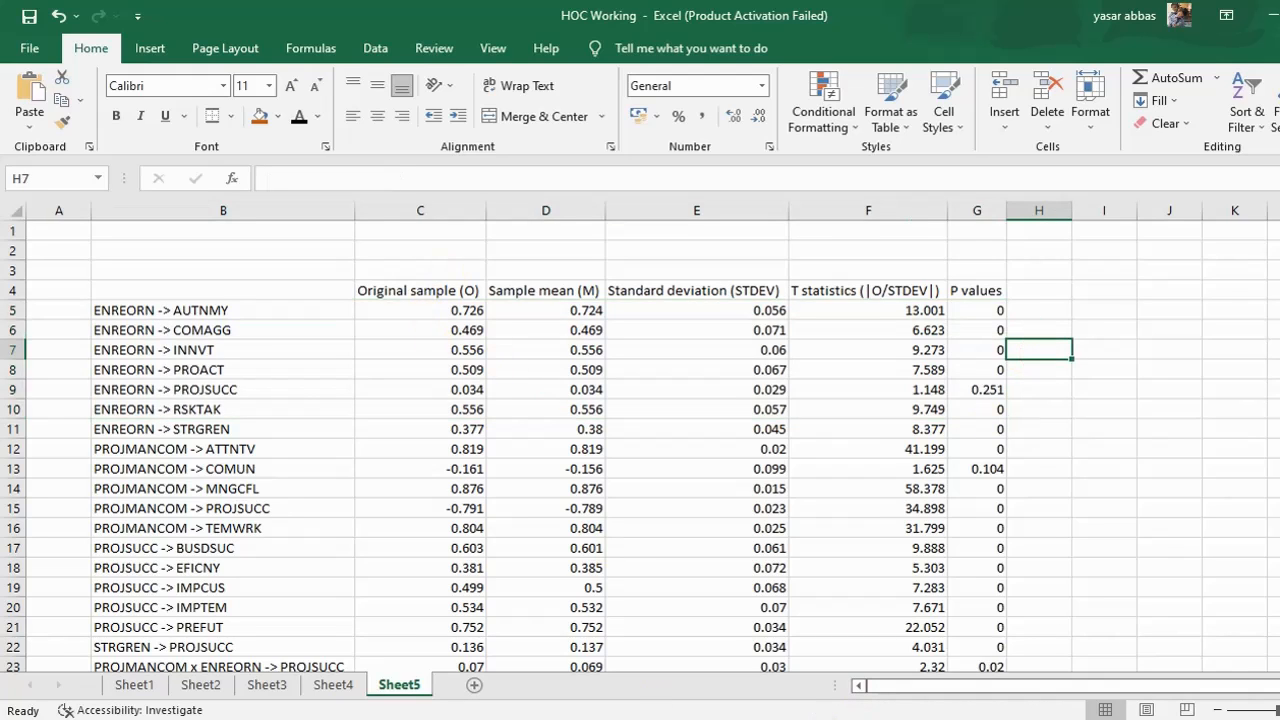
{"action": "key", "text": "alt+Tab"}
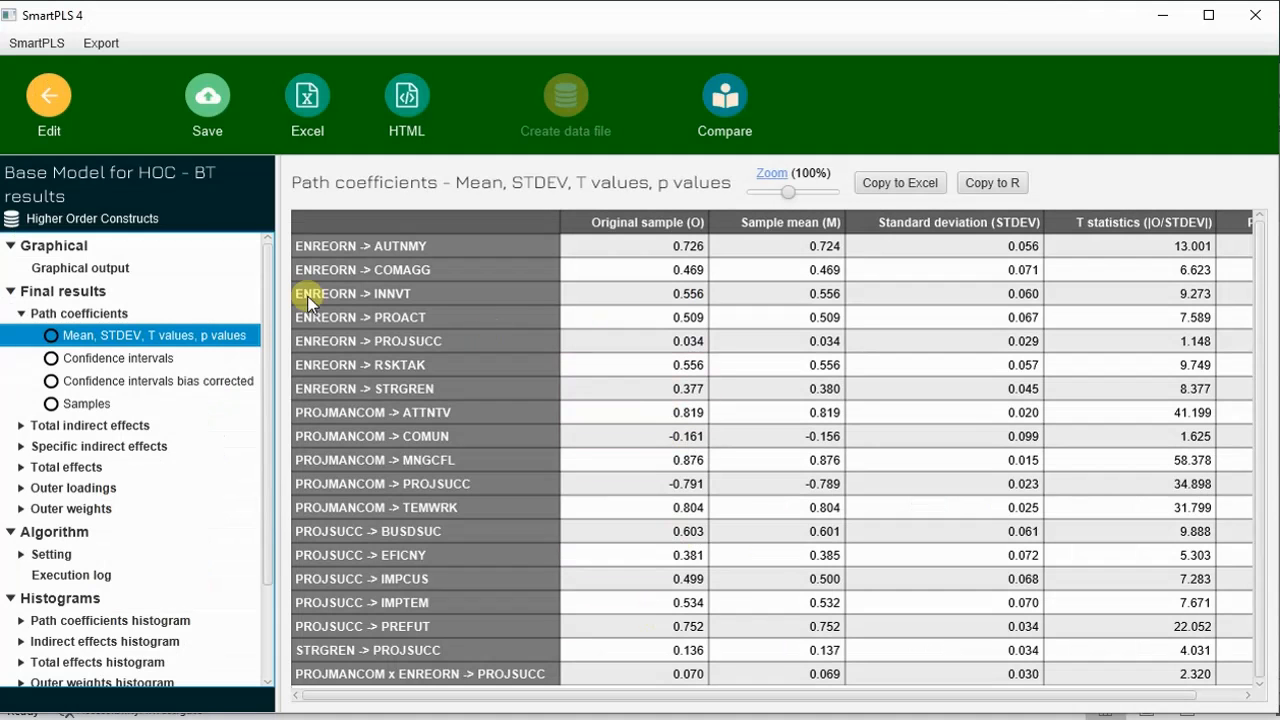
Step: Reopen the graphical output and examine the lower-order constructs and their indicators around ENREORN, PROJSUCC and PROJMANCOM
{"action": "left_click", "coordinate": [95, 268]}
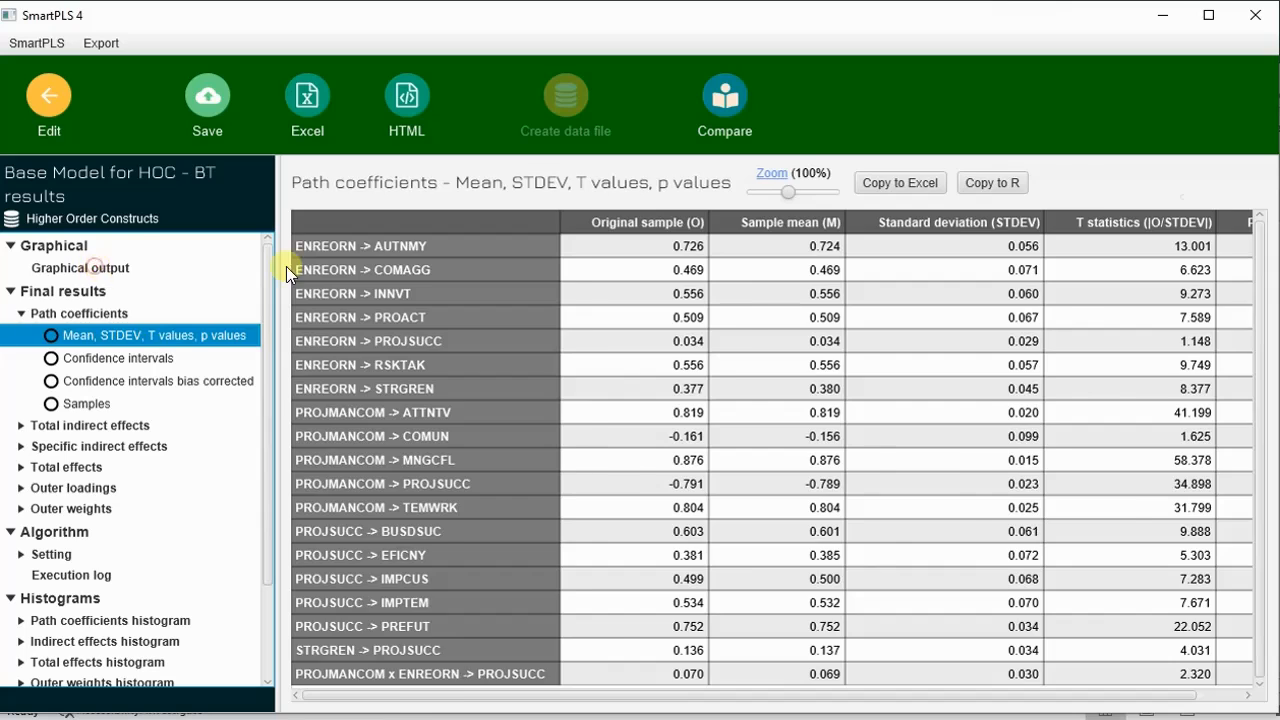
{"action": "scroll", "coordinate": [751, 418], "scroll_direction": "down", "scroll_amount": 4}
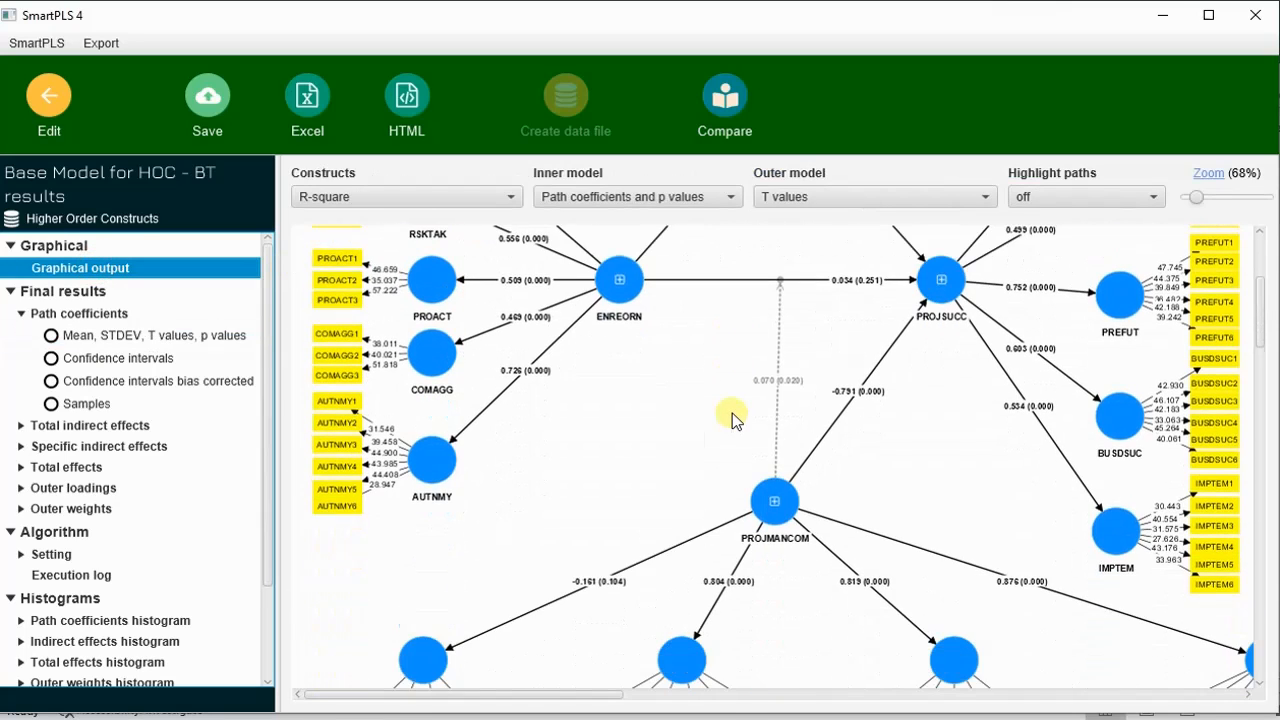
{"action": "scroll", "coordinate": [735, 418], "scroll_direction": "up", "scroll_amount": 5}
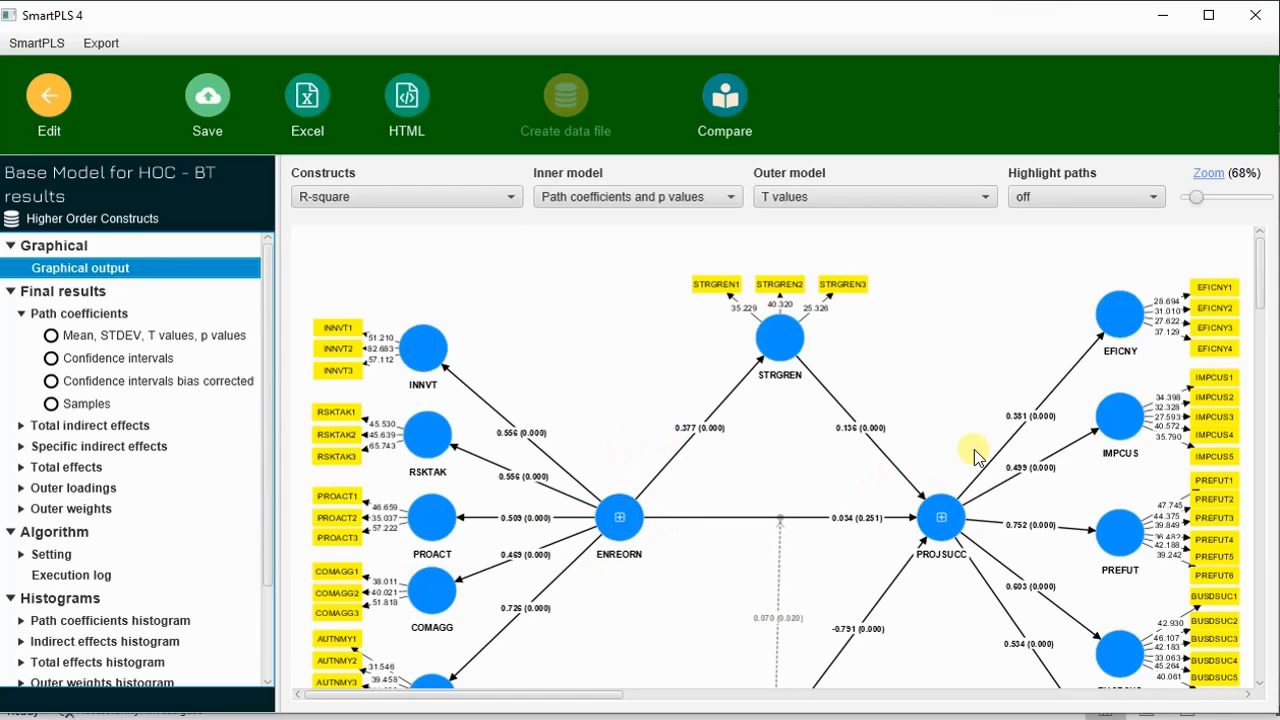
{"action": "scroll", "coordinate": [977, 452], "scroll_direction": "down", "scroll_amount": 2}
{"action": "scroll", "coordinate": [975, 455], "scroll_direction": "down", "scroll_amount": 1}
{"action": "scroll", "coordinate": [975, 455], "scroll_direction": "up", "scroll_amount": 3}
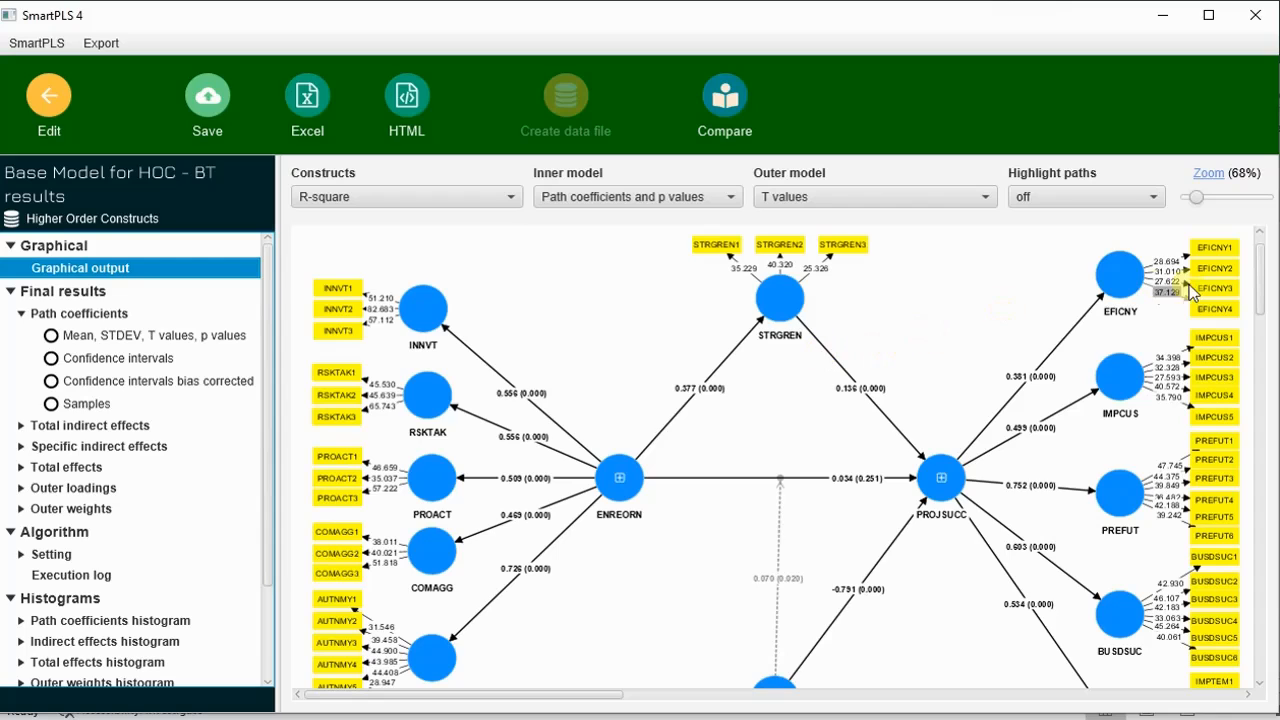
{"action": "scroll", "coordinate": [395, 420], "scroll_direction": "down", "scroll_amount": 3}
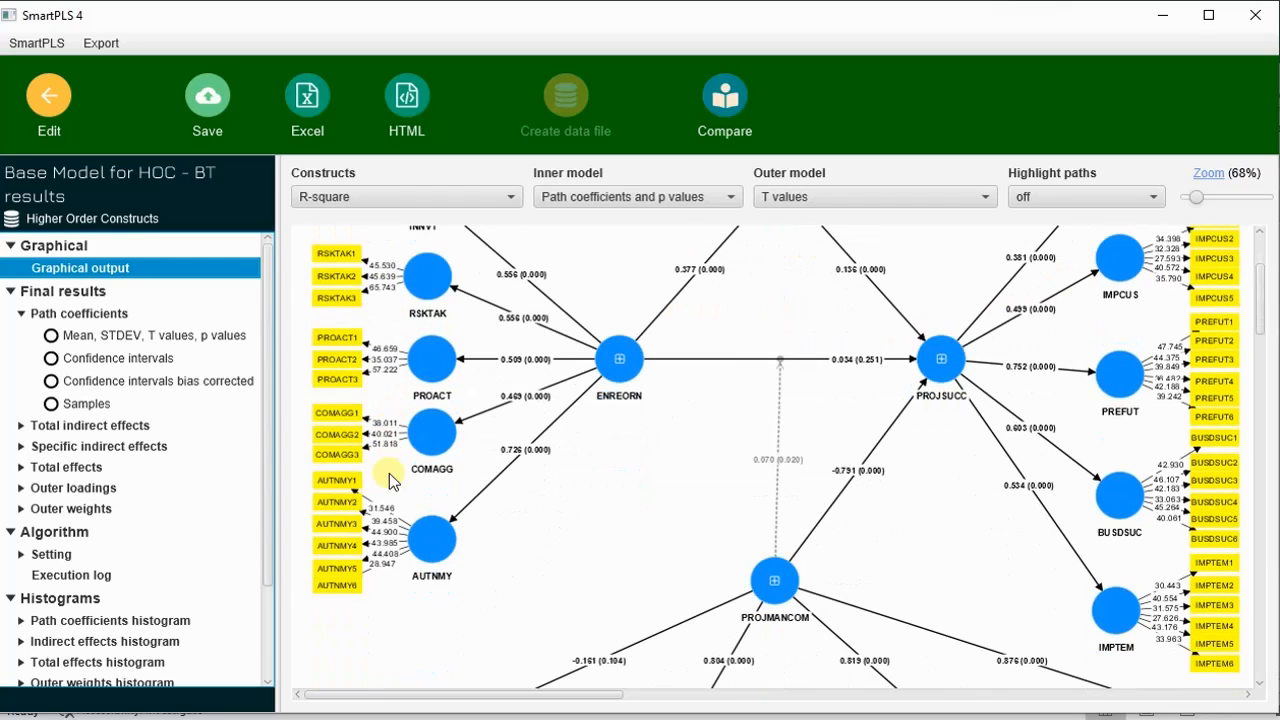
{"action": "scroll", "coordinate": [494, 478], "scroll_direction": "up", "scroll_amount": 3}
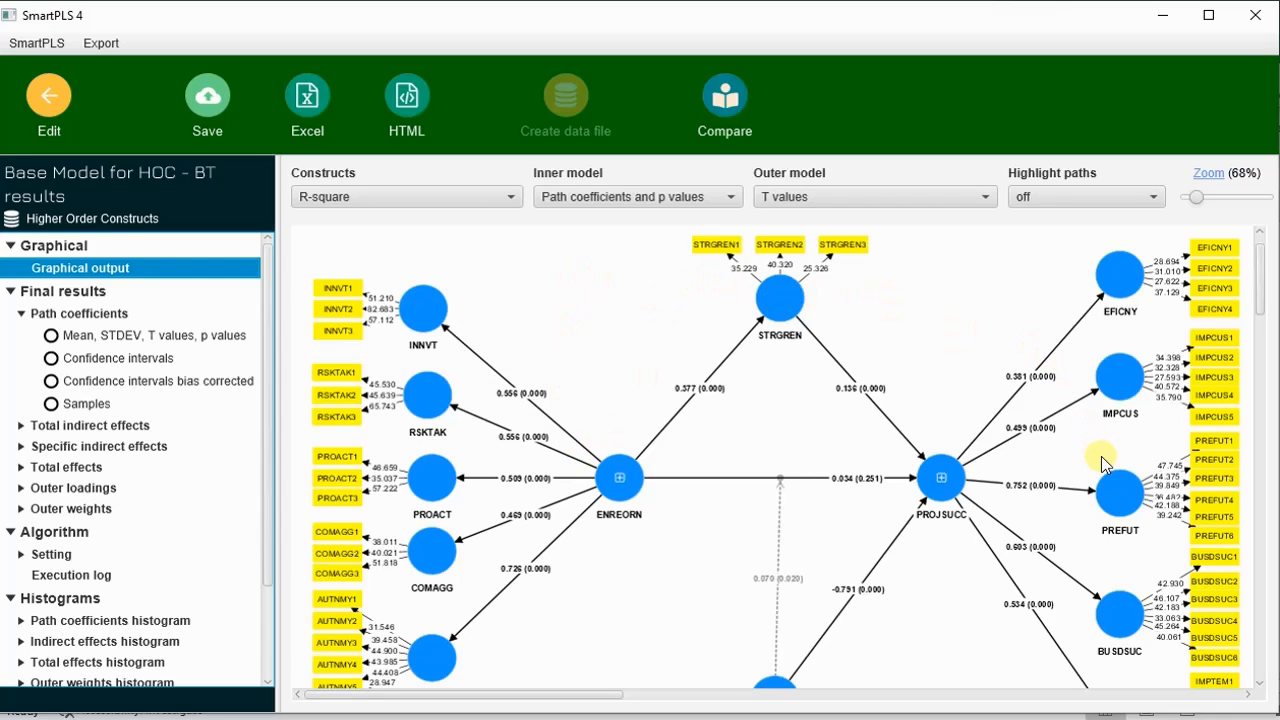
Step: Return to the Base Model for HOC and run the PLS-SEM algorithm with the Factor weighting scheme and standardized results
{"action": "left_click", "coordinate": [55, 110]}
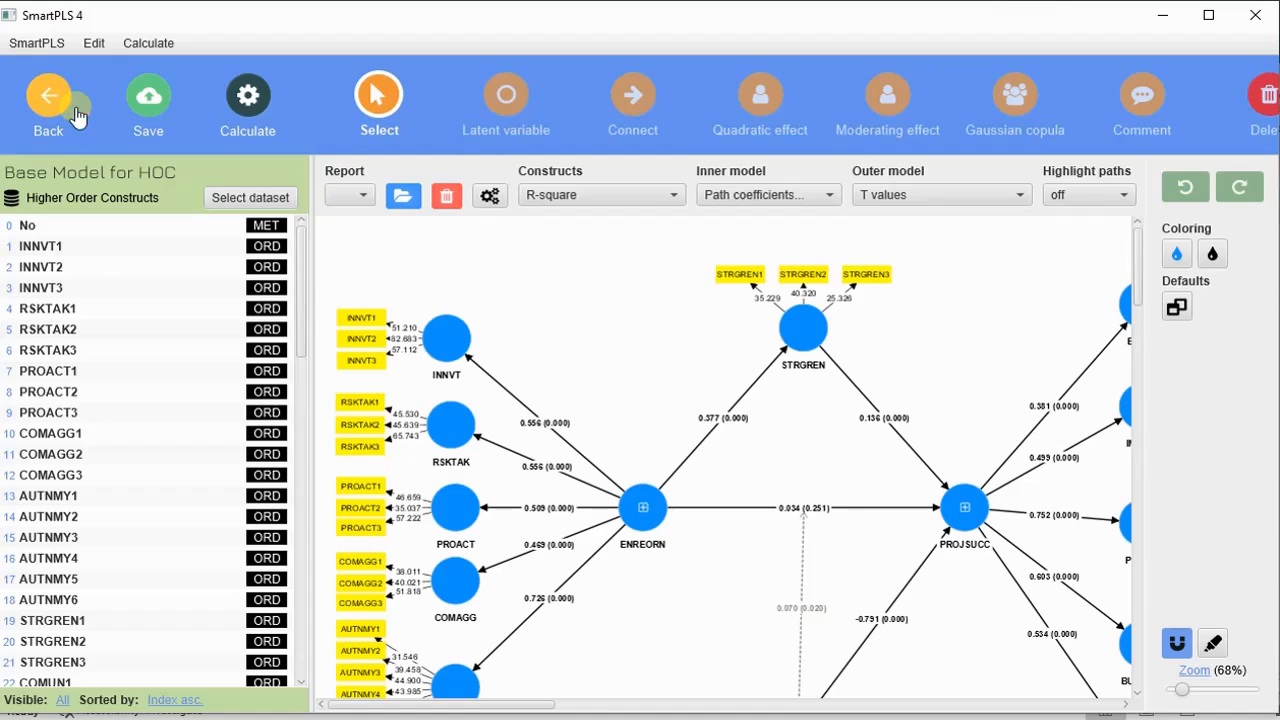
{"action": "left_click", "coordinate": [250, 97]}
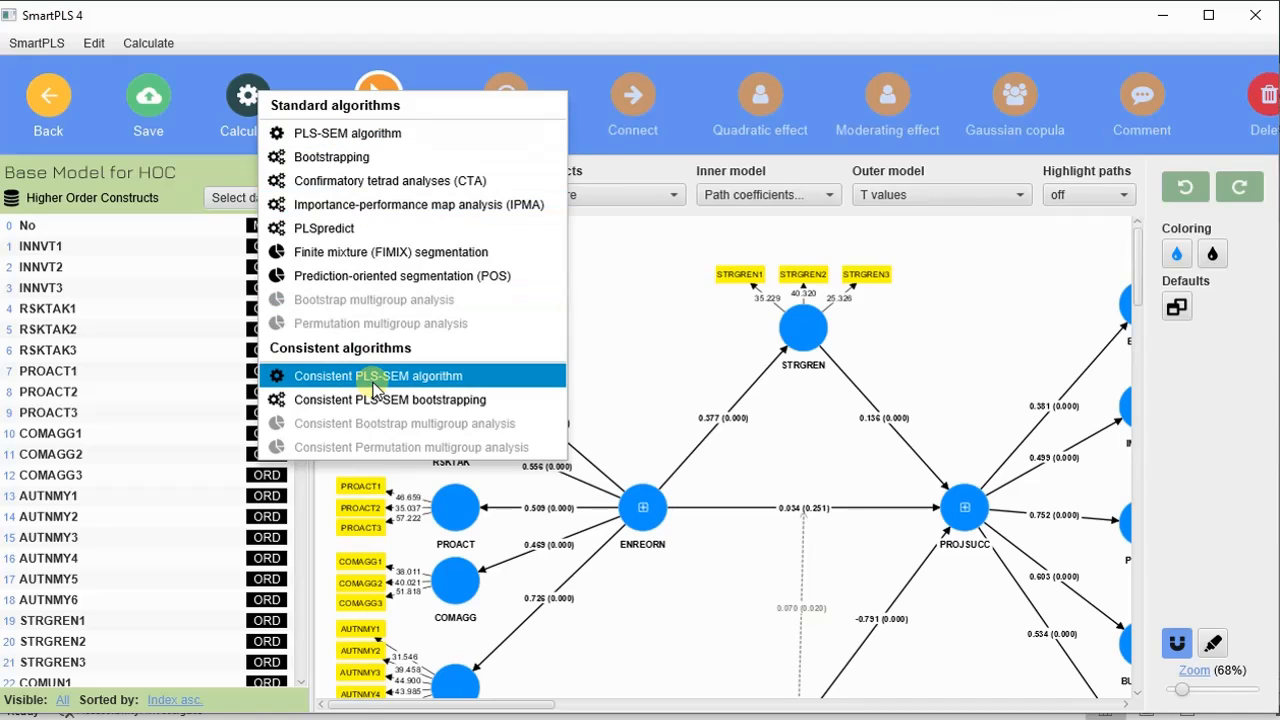
{"action": "left_click", "coordinate": [330, 140]}
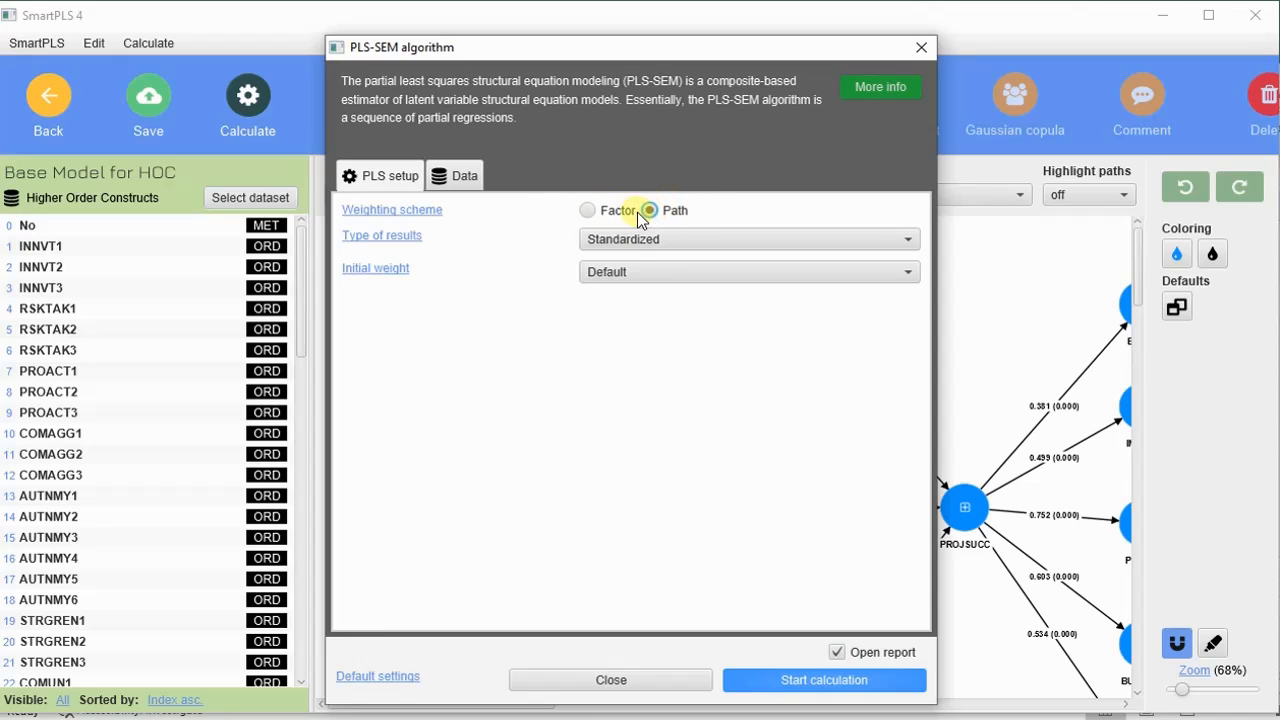
{"action": "left_click", "coordinate": [590, 211]}
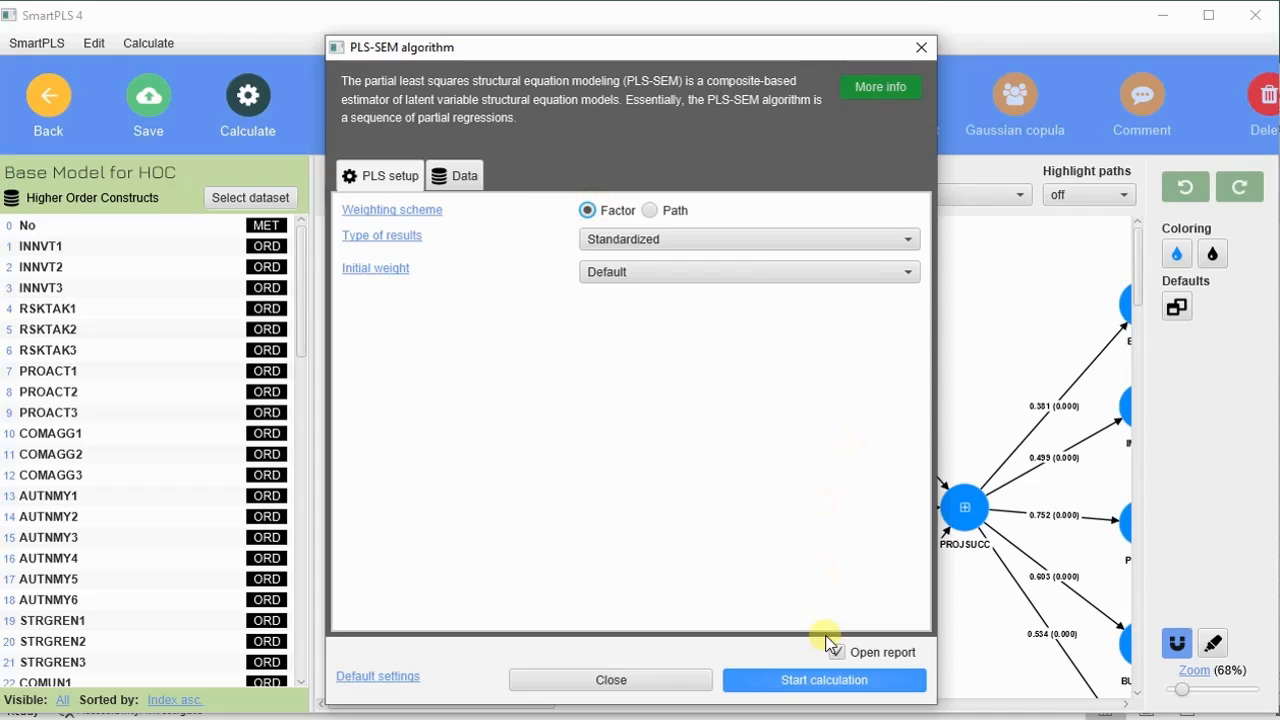
{"action": "left_click", "coordinate": [855, 680]}
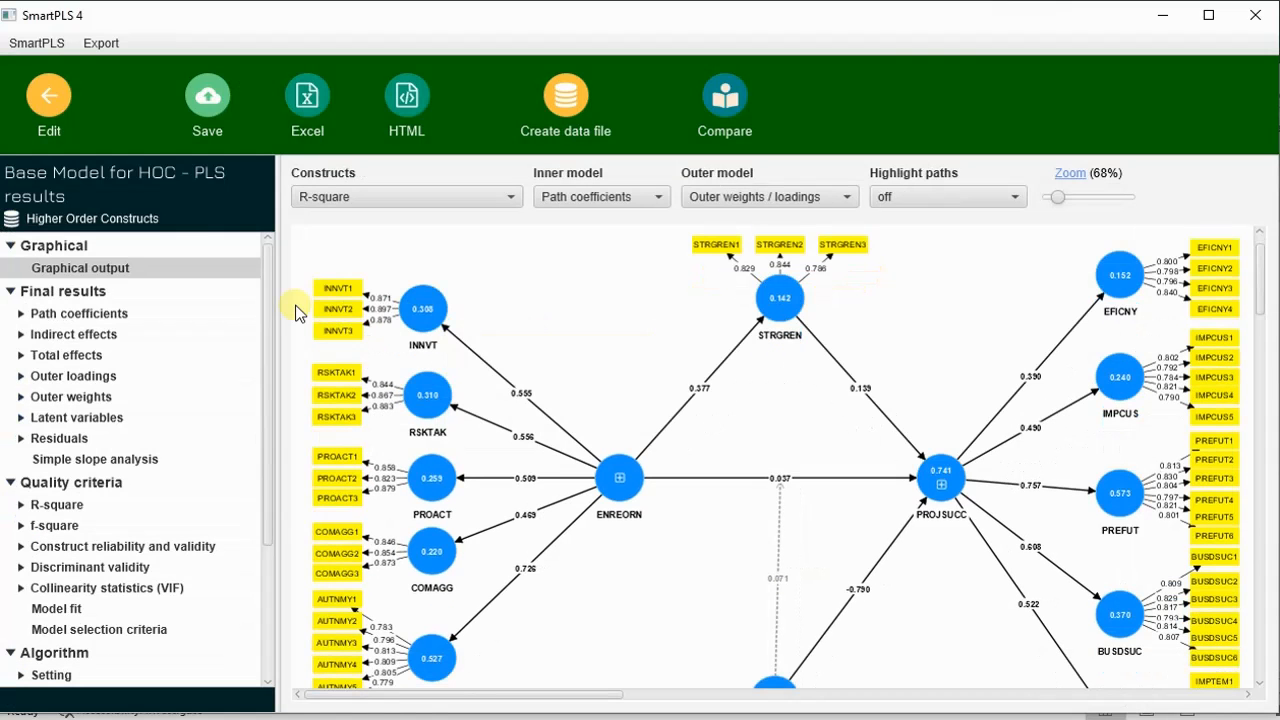
Step: Examine the path coefficients and outer loadings across the PLS results diagram, down to PROJMANCOM's lower-order constructs
{"action": "scroll", "coordinate": [1090, 335], "scroll_direction": "down", "scroll_amount": 3}
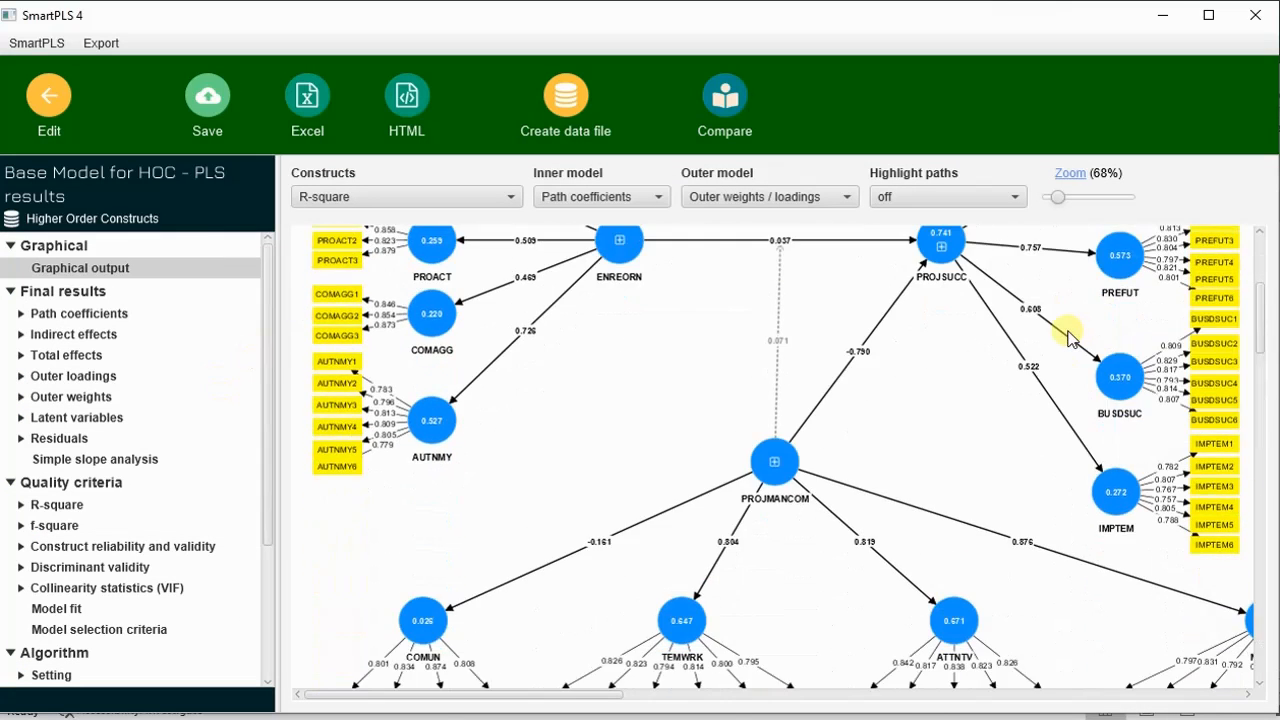
{"action": "scroll", "coordinate": [1066, 331], "scroll_direction": "up", "scroll_amount": 4}
{"action": "scroll", "coordinate": [1066, 337], "scroll_direction": "down", "scroll_amount": 5}
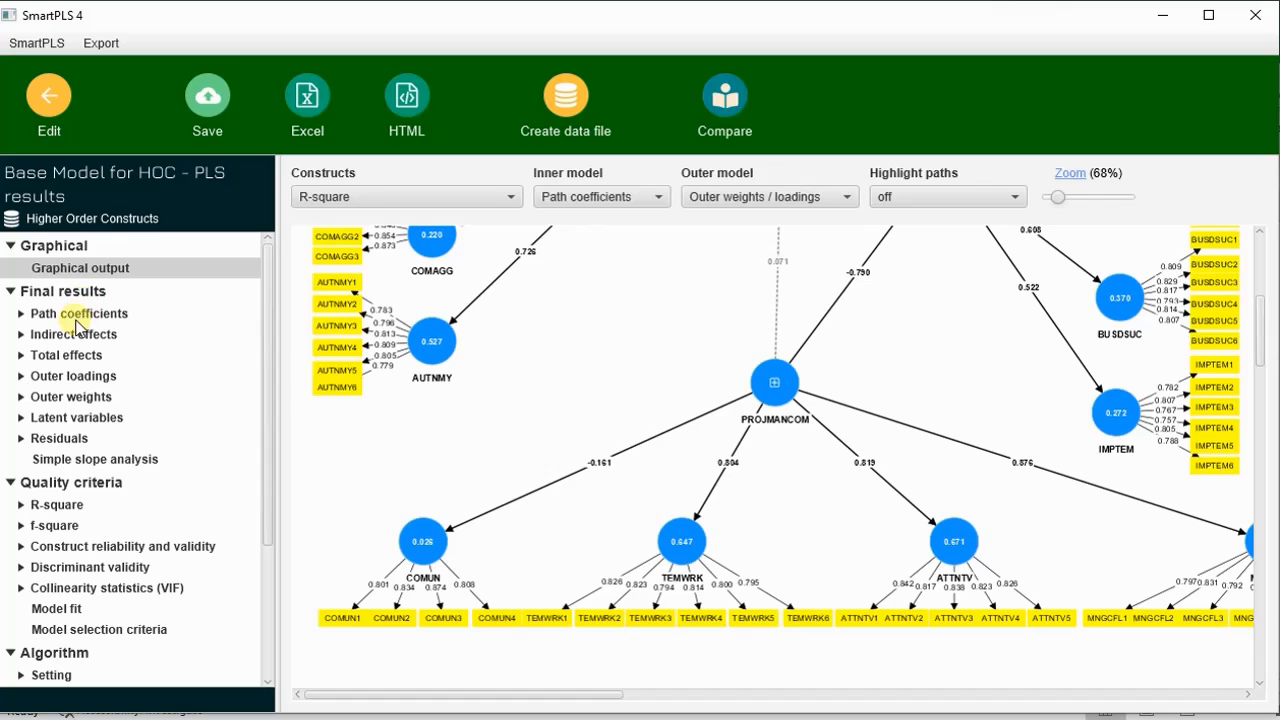
Step: Display the latent variable scores and review the cases in the scores table
{"action": "left_click", "coordinate": [78, 418]}
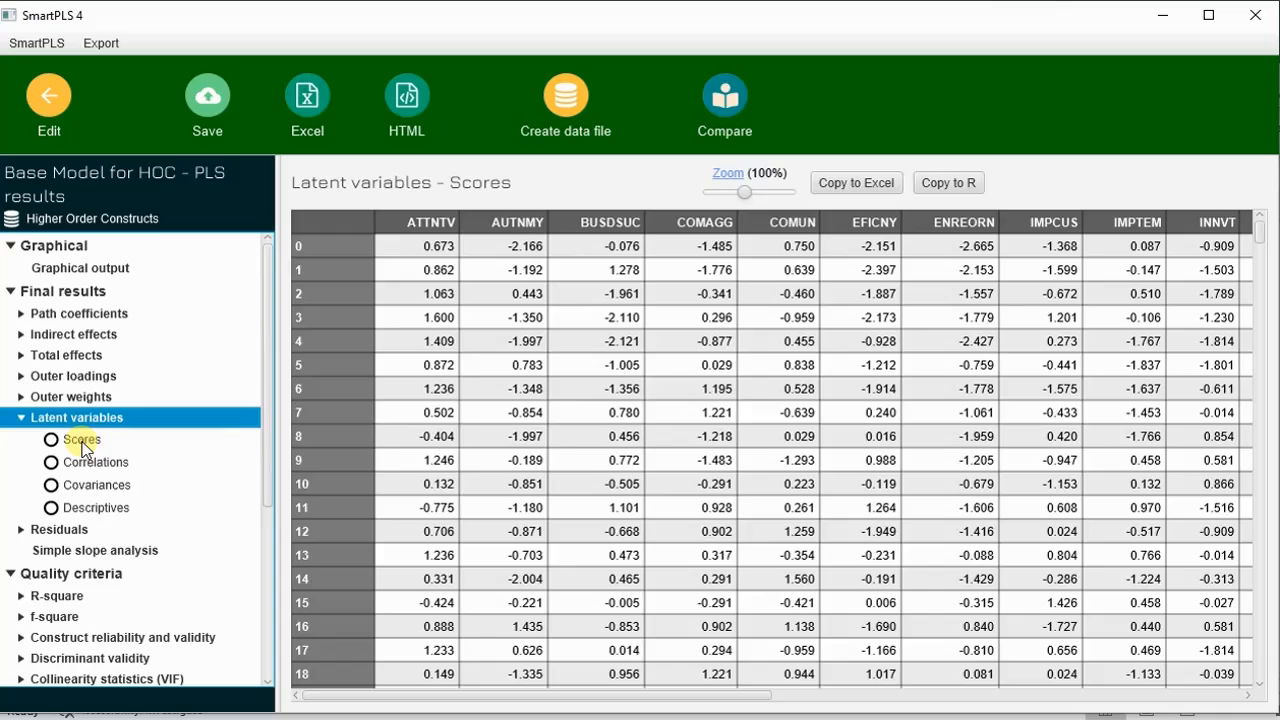
{"action": "left_click", "coordinate": [81, 441]}
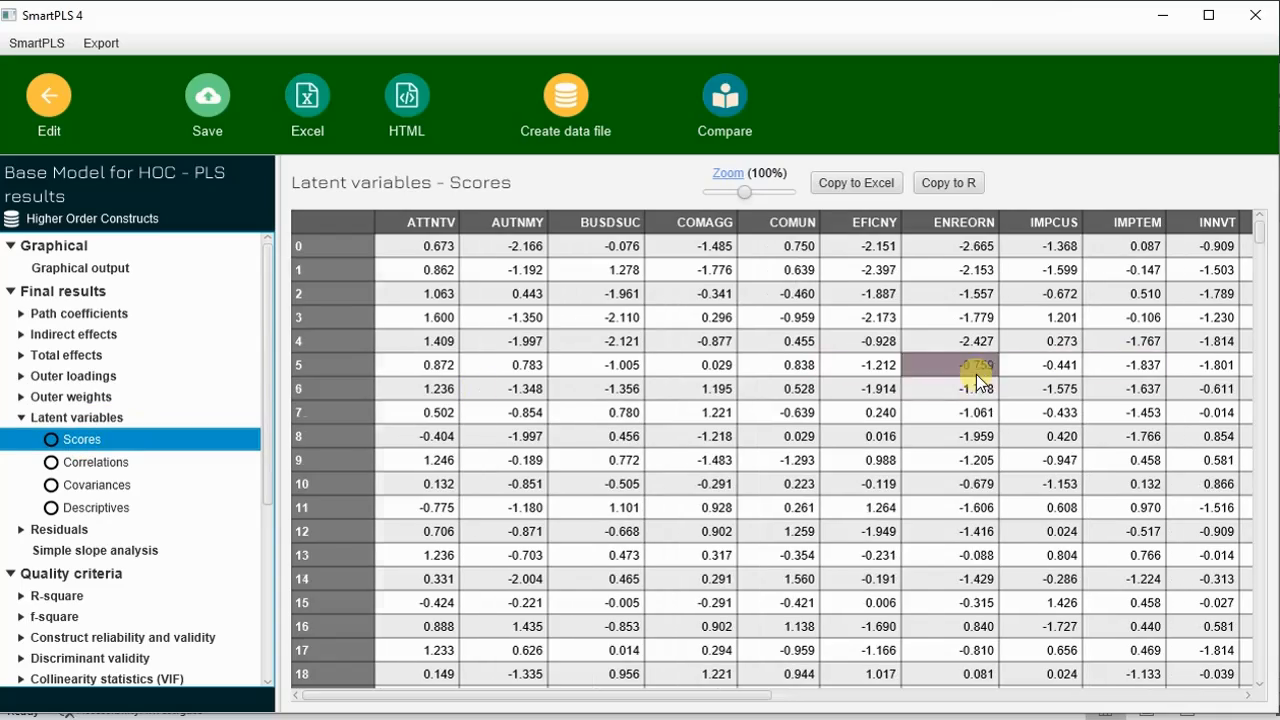
{"action": "scroll", "coordinate": [976, 374], "scroll_direction": "down", "scroll_amount": 20}
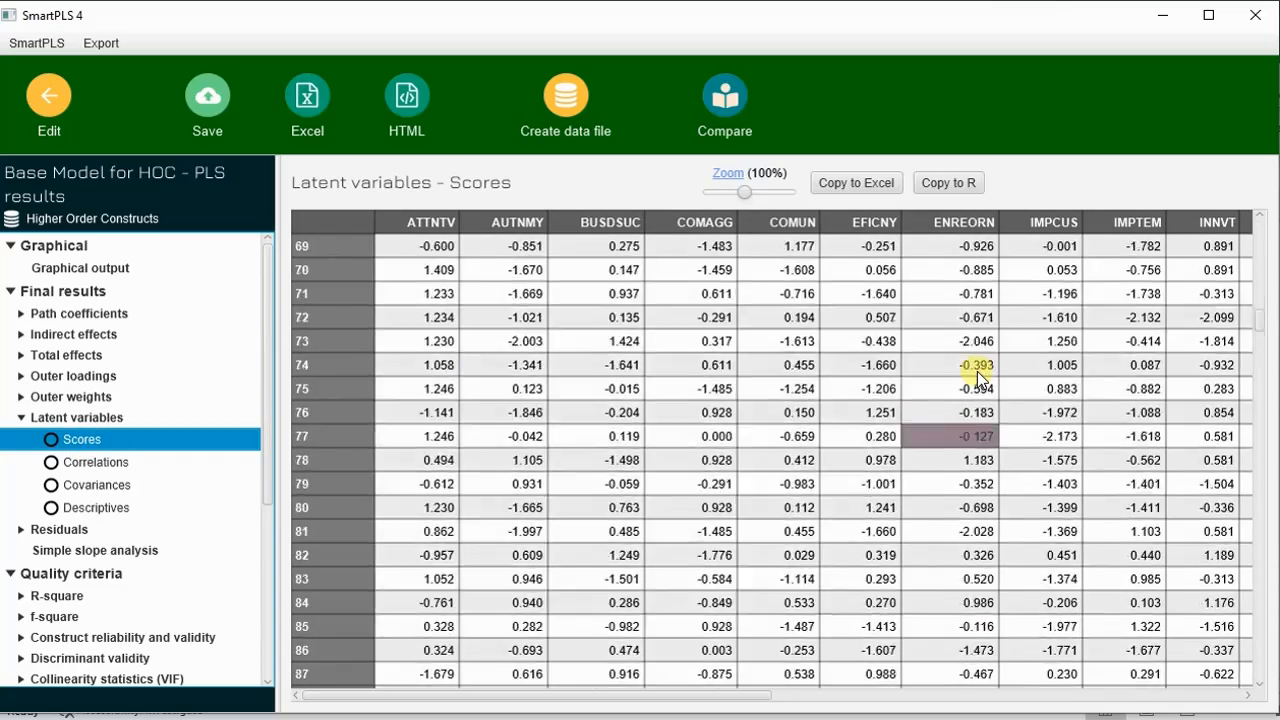
{"action": "scroll", "coordinate": [977, 371], "scroll_direction": "up", "scroll_amount": 20}
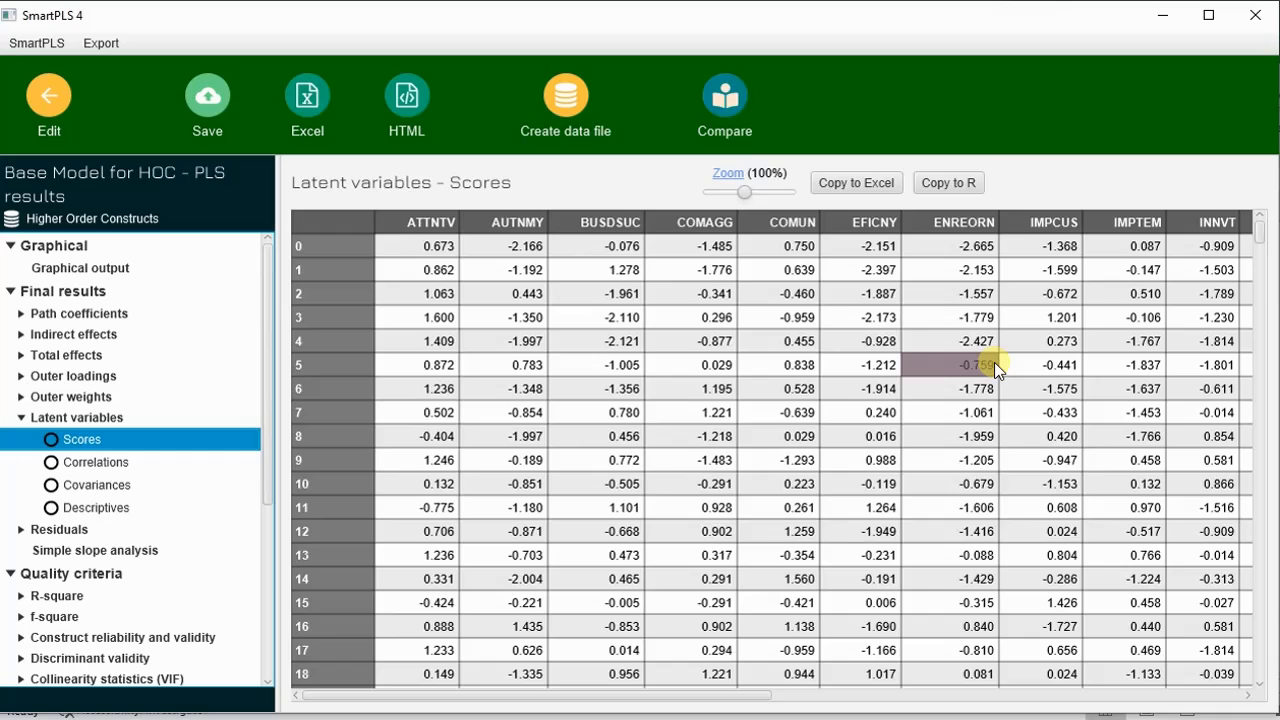
Step: Create the data file "Higher Order Constructs derived from PLS results" with latent variable scores only, excluding manifest variable scores
{"action": "left_click", "coordinate": [569, 101]}
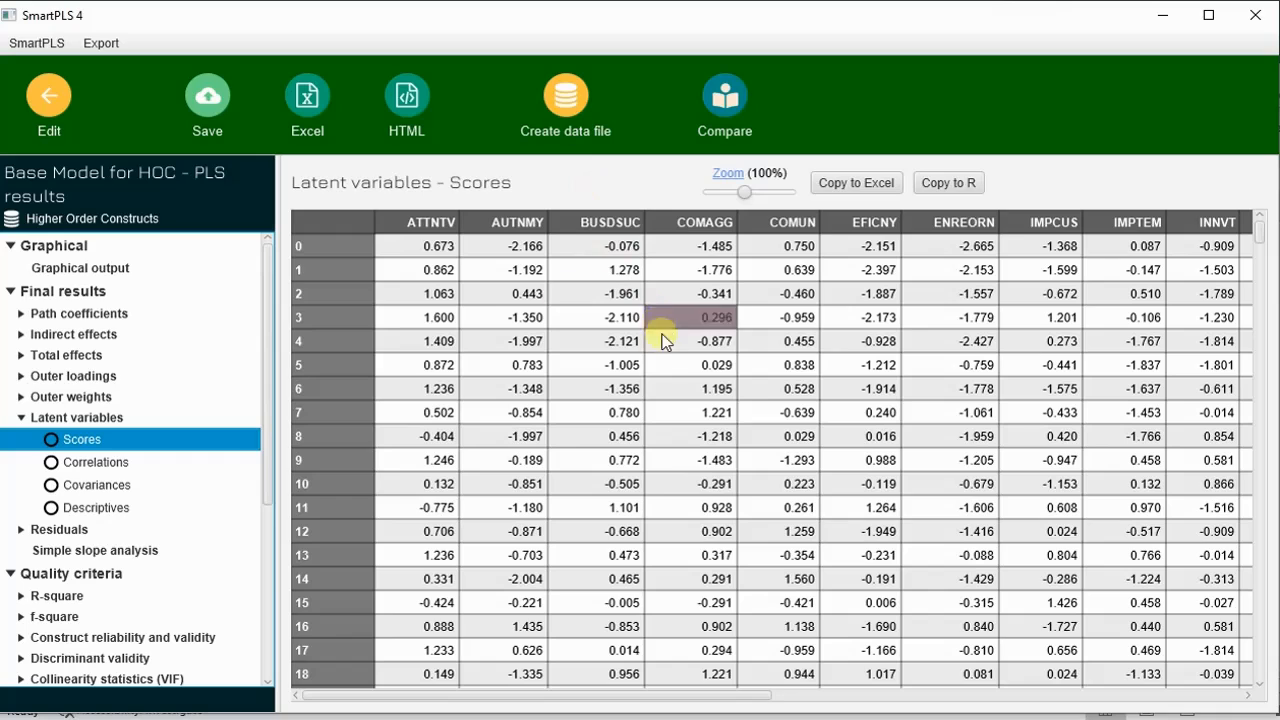
{"action": "left_click", "coordinate": [574, 108]}
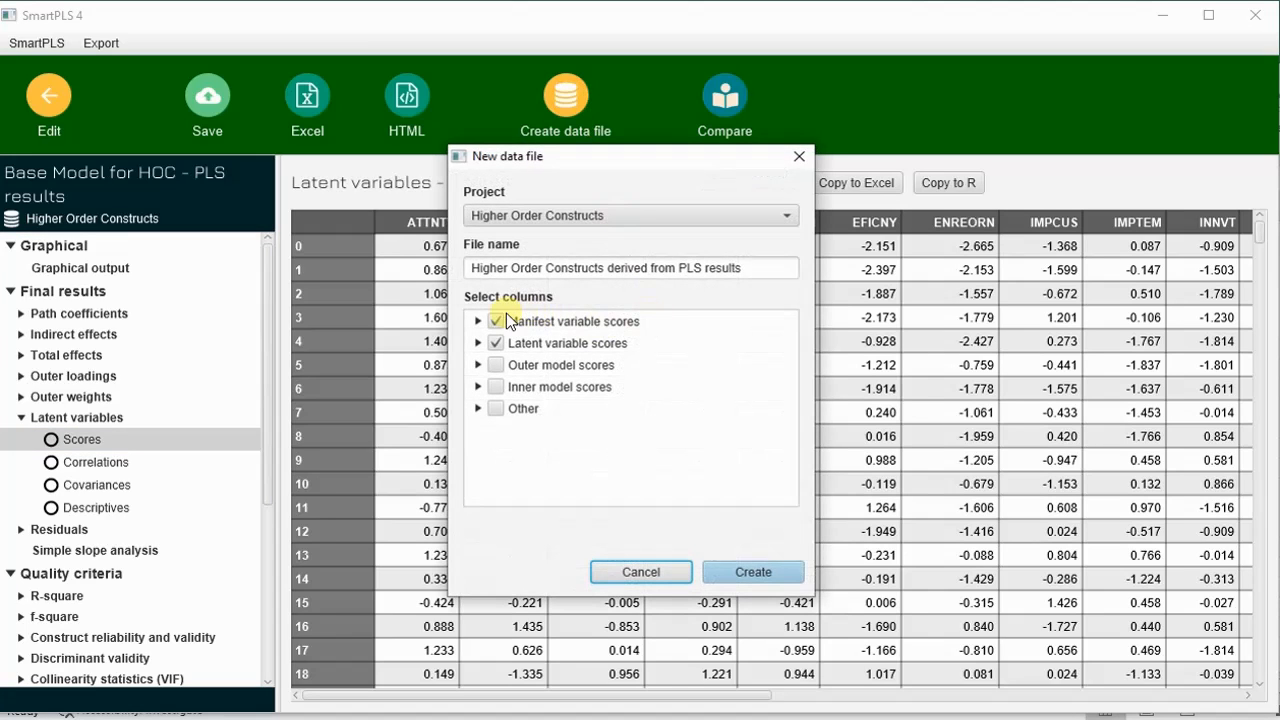
{"action": "left_click", "coordinate": [500, 324]}
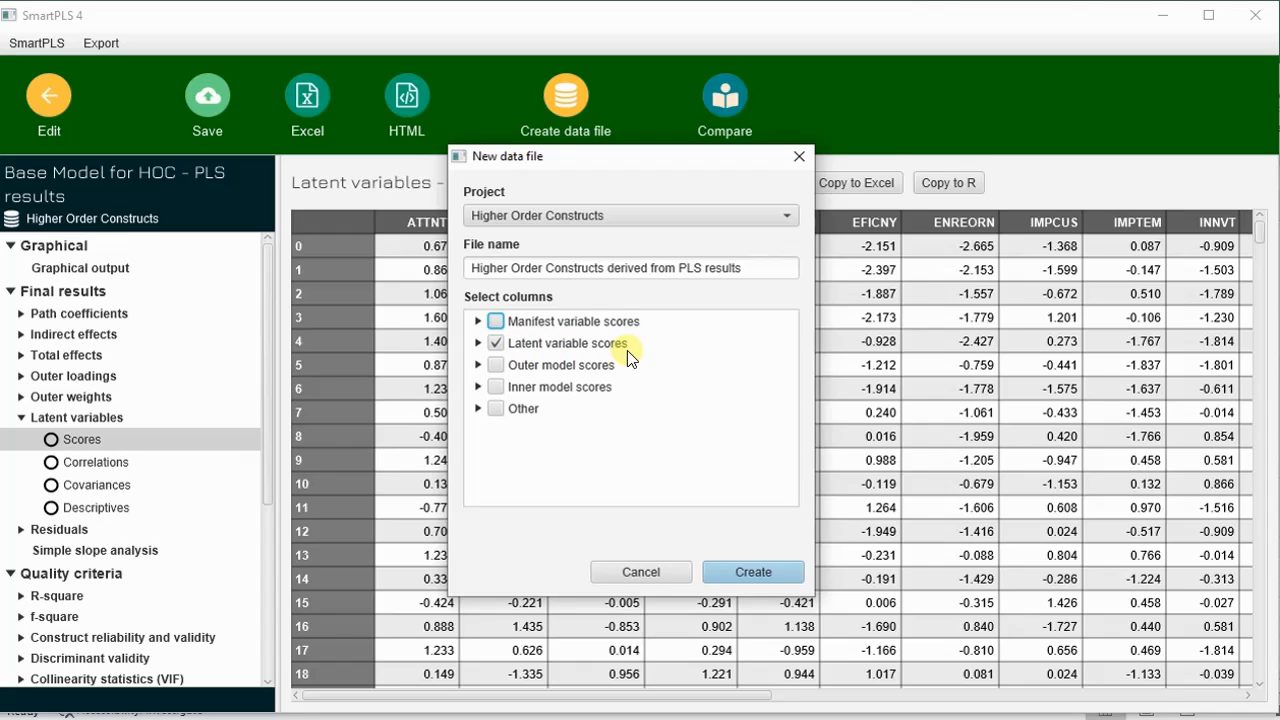
{"action": "left_click", "coordinate": [773, 576]}
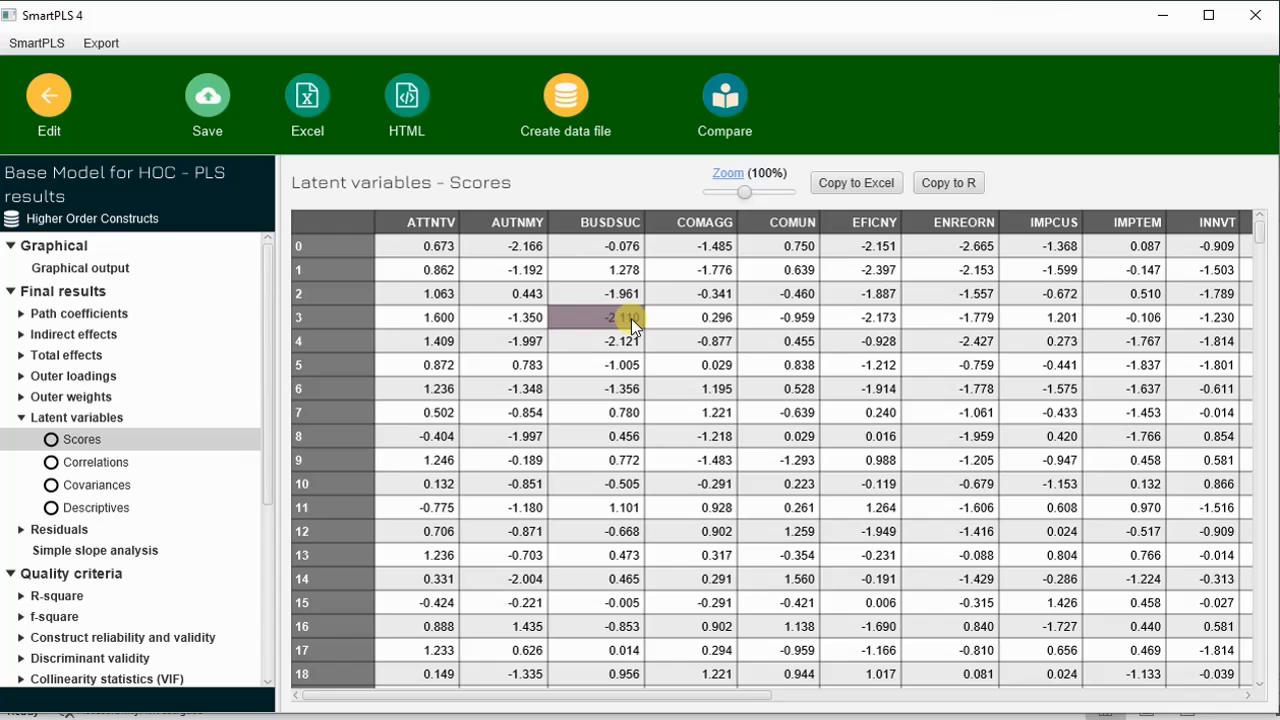
Step: Close the Base Model for HOC, saving its changes, and locate the derived data file in the Higher Order Constructs project
{"action": "left_click", "coordinate": [53, 106]}
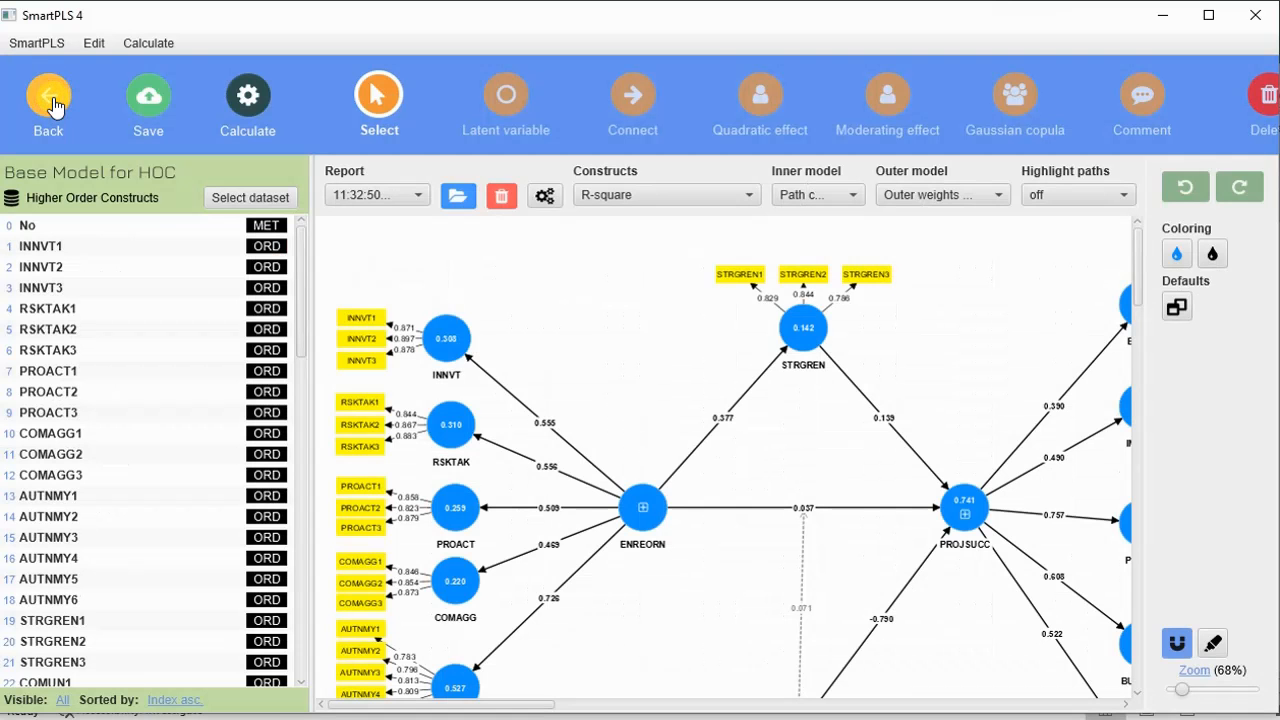
{"action": "left_click", "coordinate": [54, 107]}
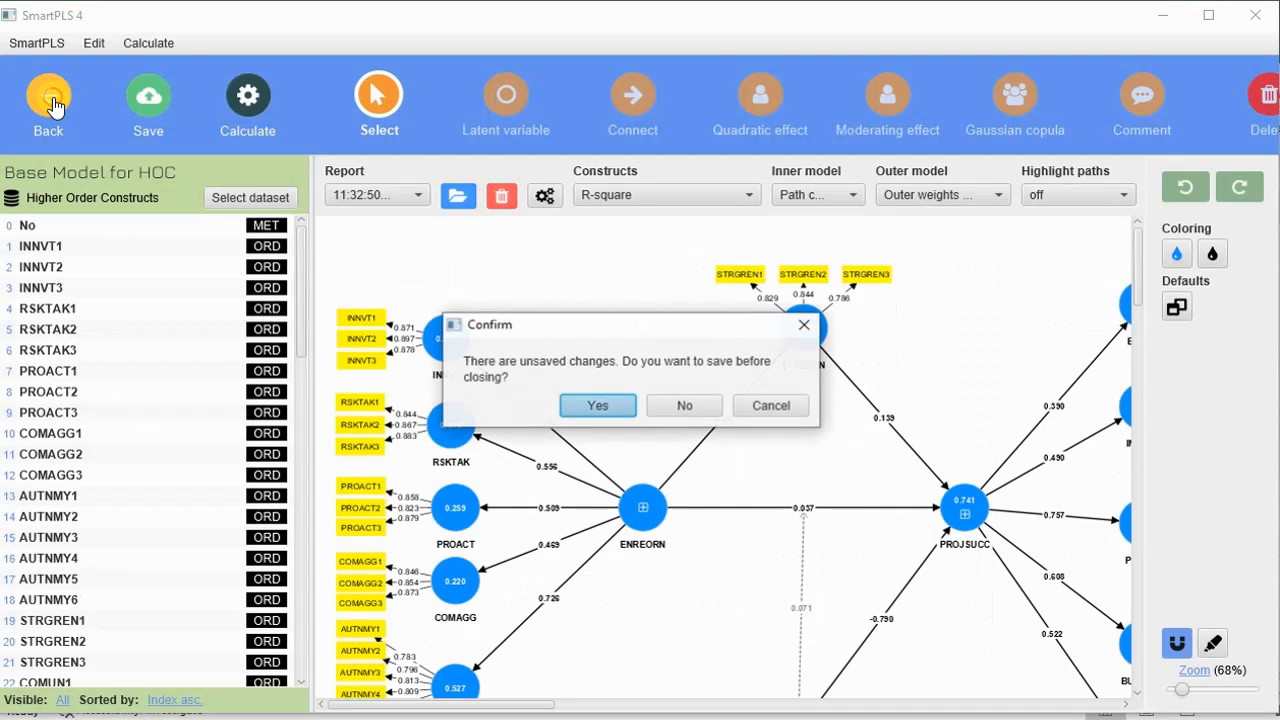
{"action": "left_click", "coordinate": [599, 407]}
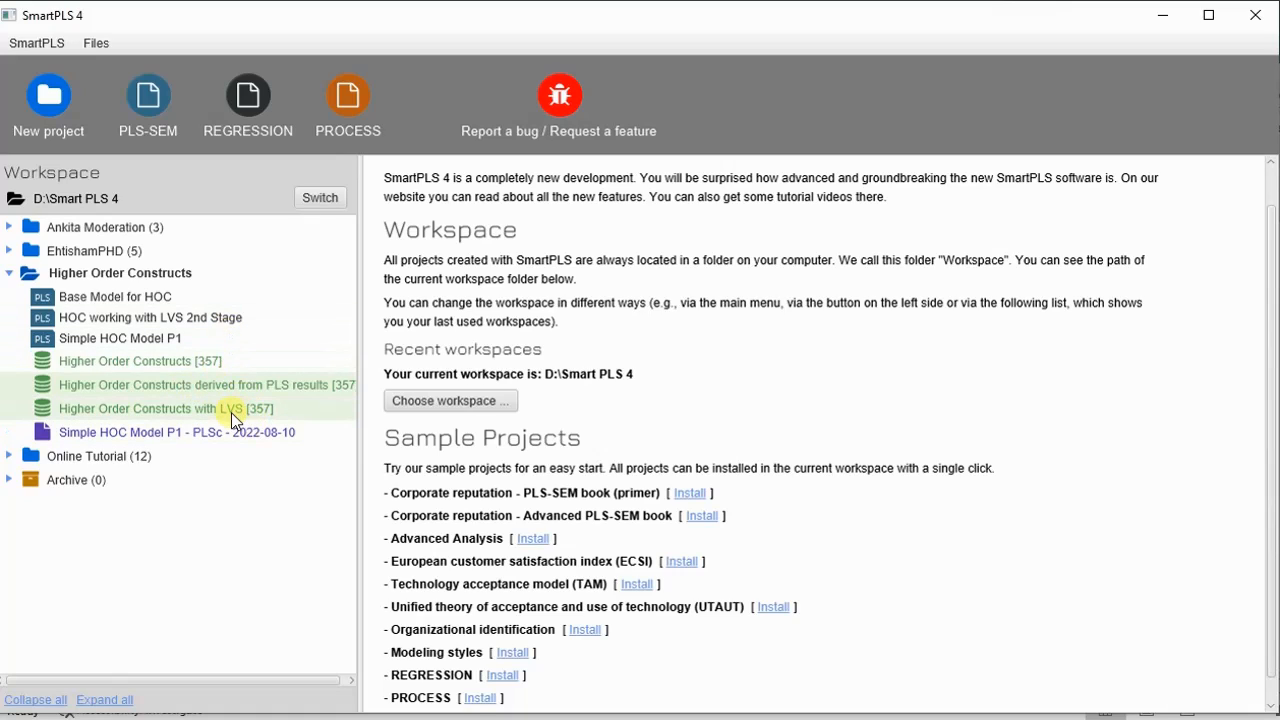
{"action": "left_click", "coordinate": [150, 381]}
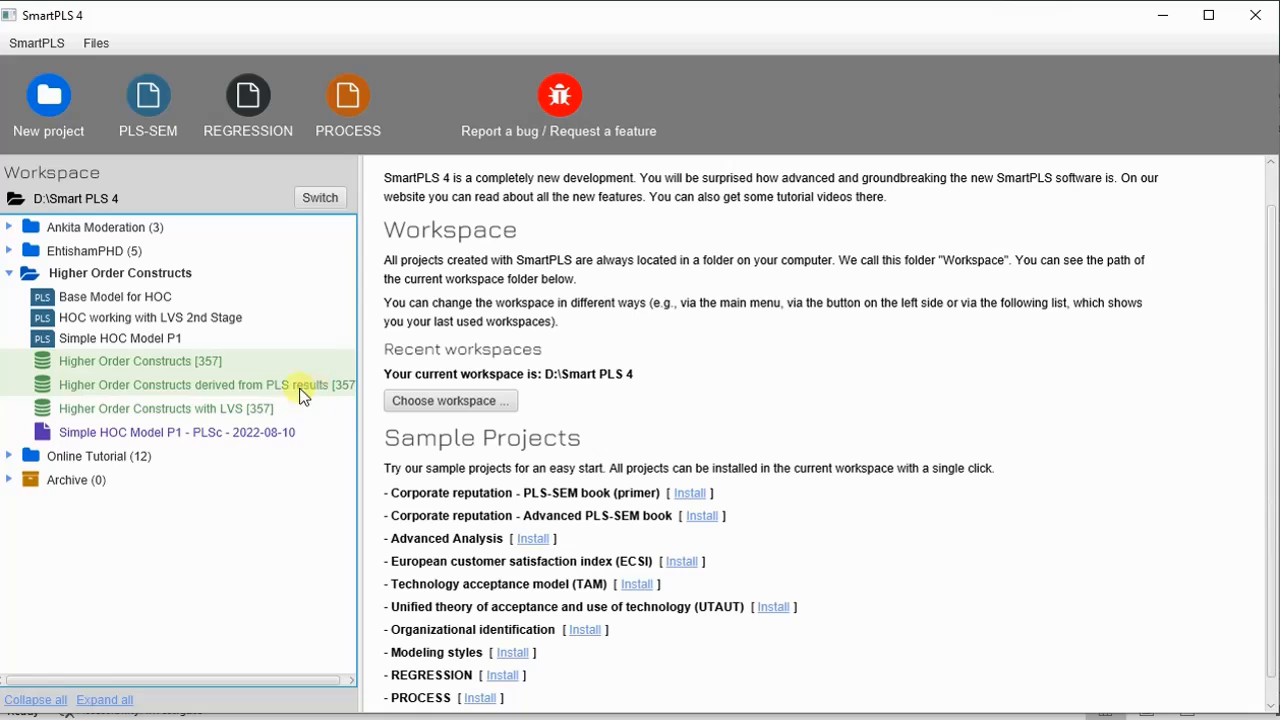
{"action": "left_click", "coordinate": [104, 416]}
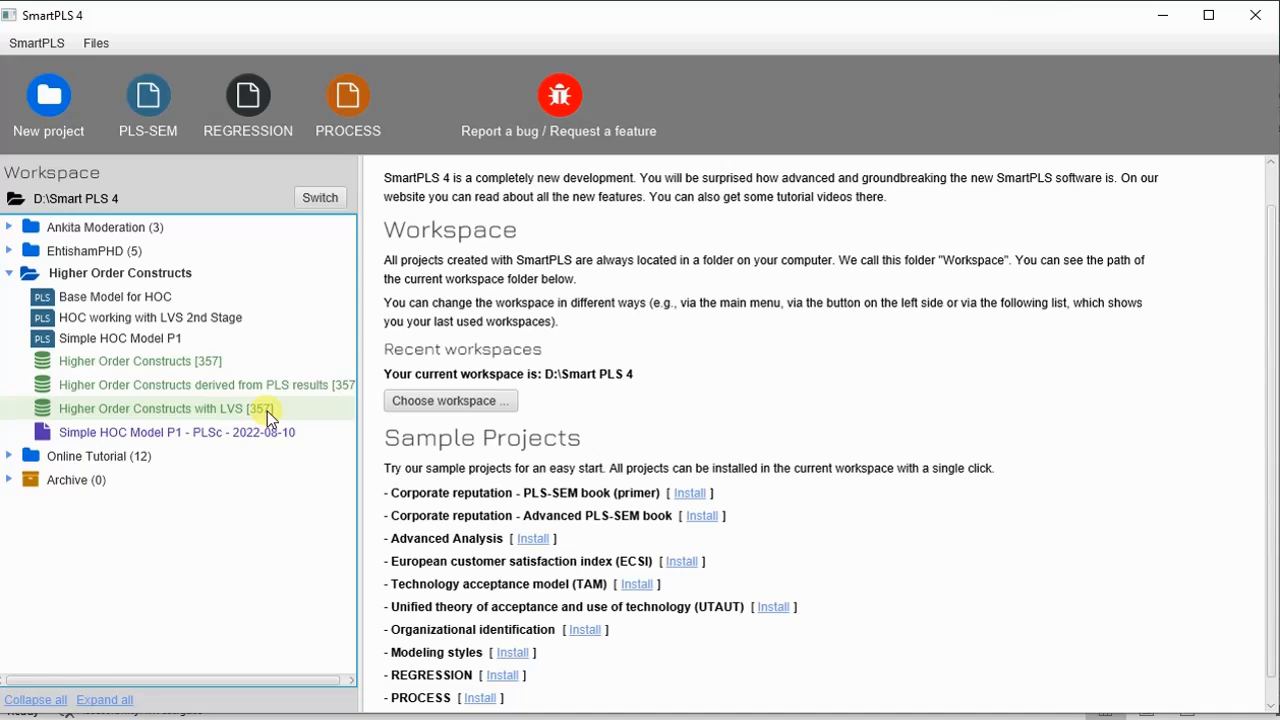
{"action": "left_click", "coordinate": [278, 380]}
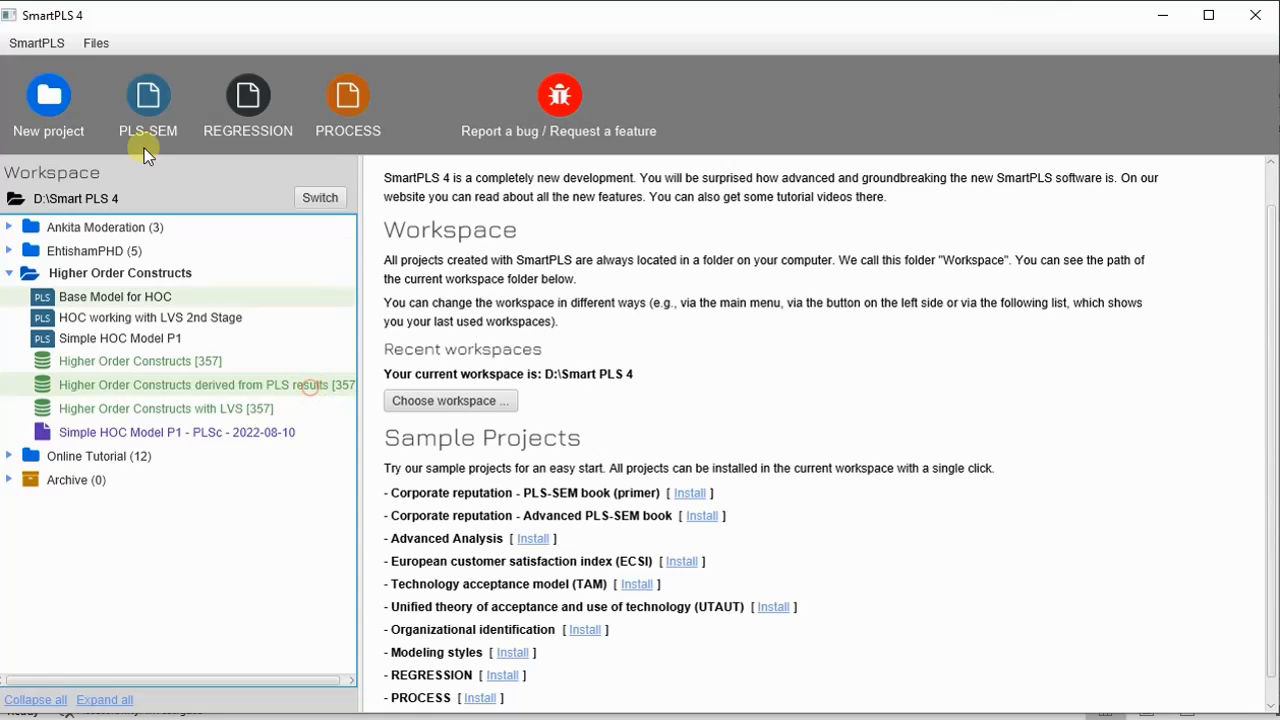
Step: Duplicate the Base Model for HOC under the name "Base Model for HOC with LVS"
{"action": "right_click", "coordinate": [118, 303]}
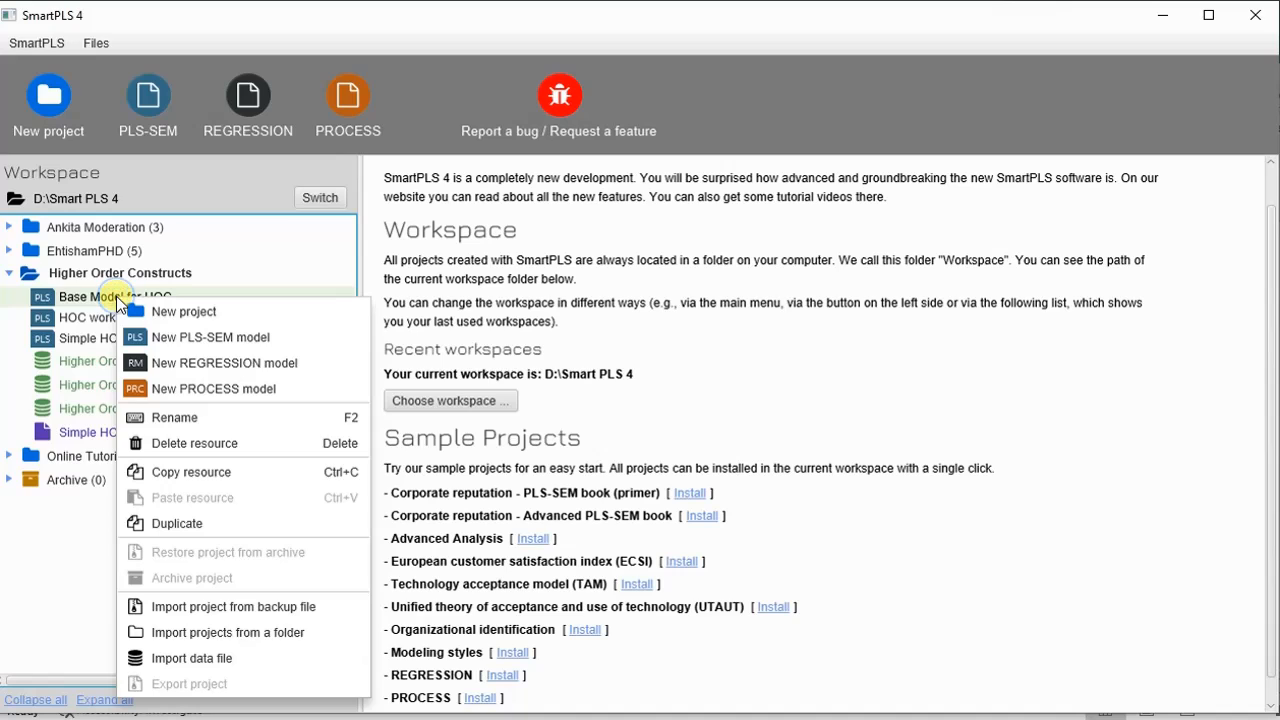
{"action": "left_click", "coordinate": [198, 524]}
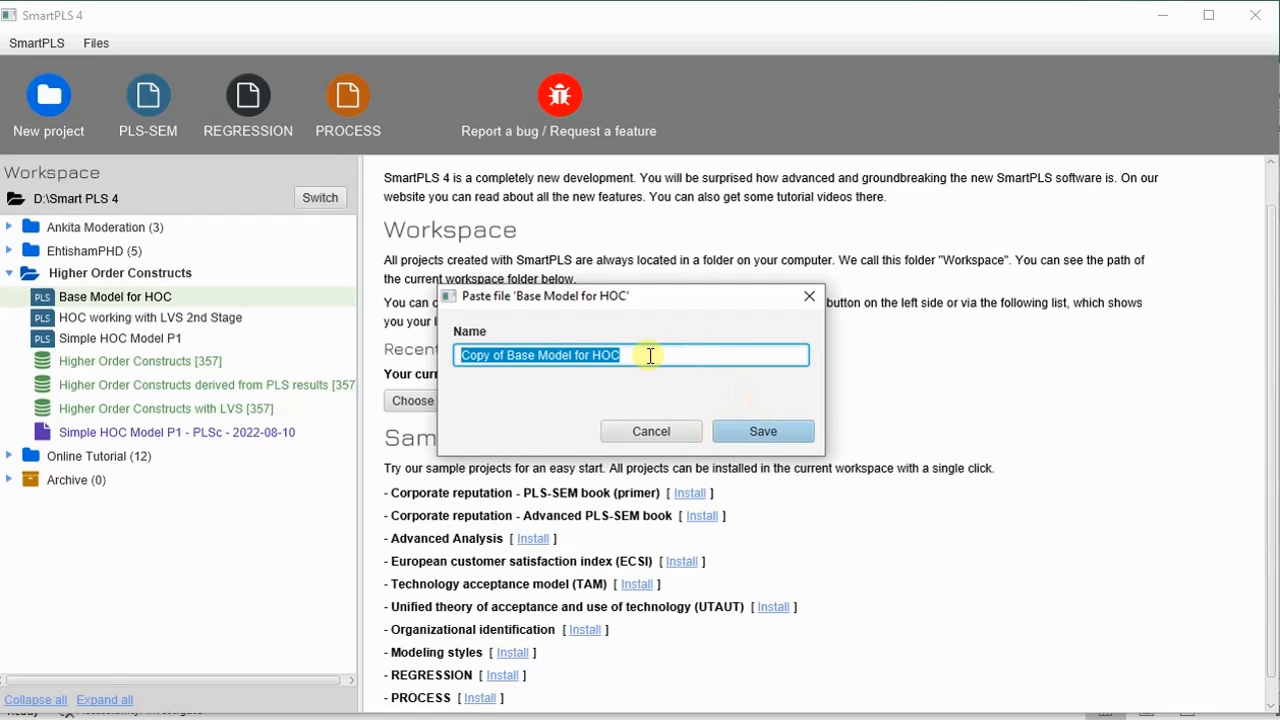
{"action": "left_click_drag", "start_coordinate": [649, 356], "coordinate": [387, 332]}
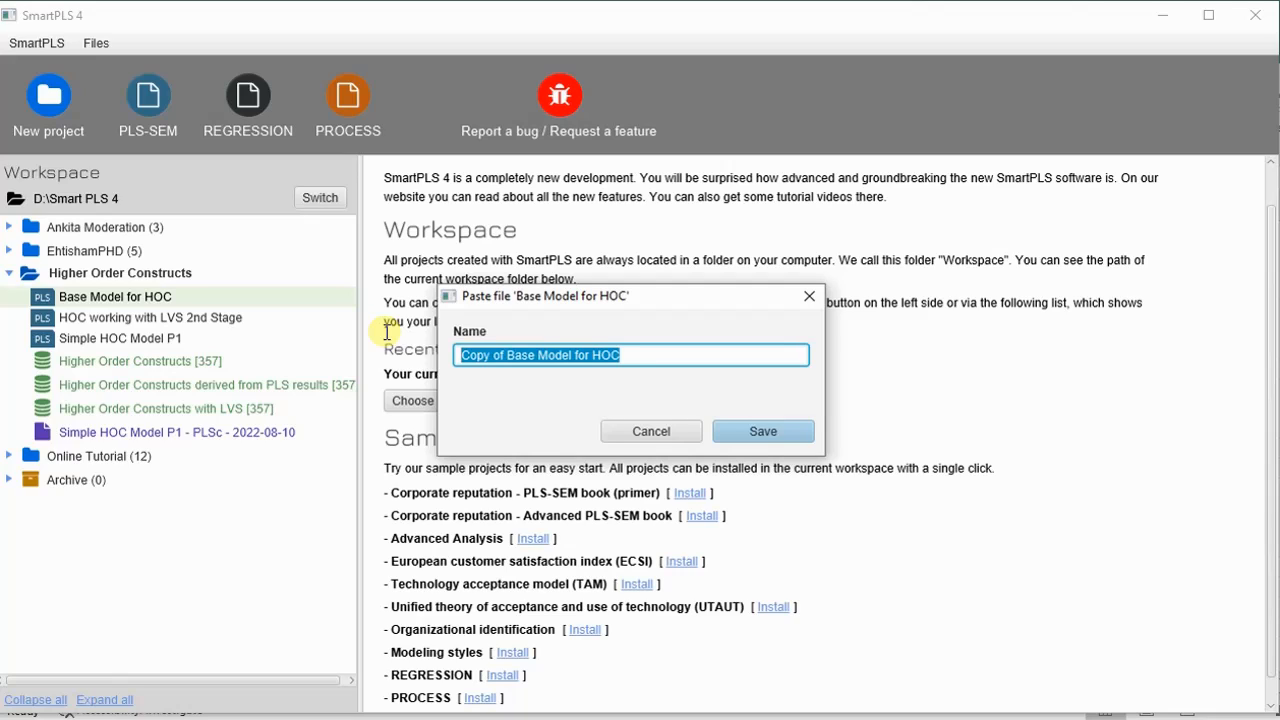
{"action": "key", "text": "End"}
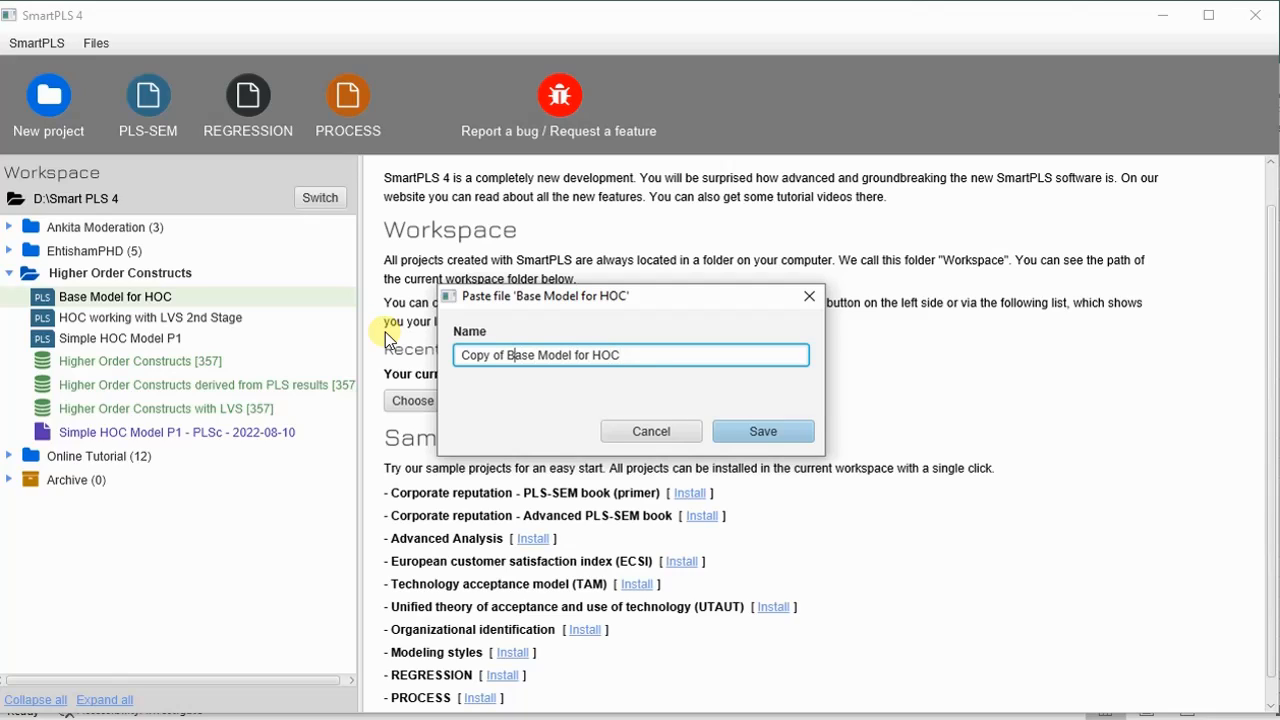
{"action": "key", "text": "BackSpace"}
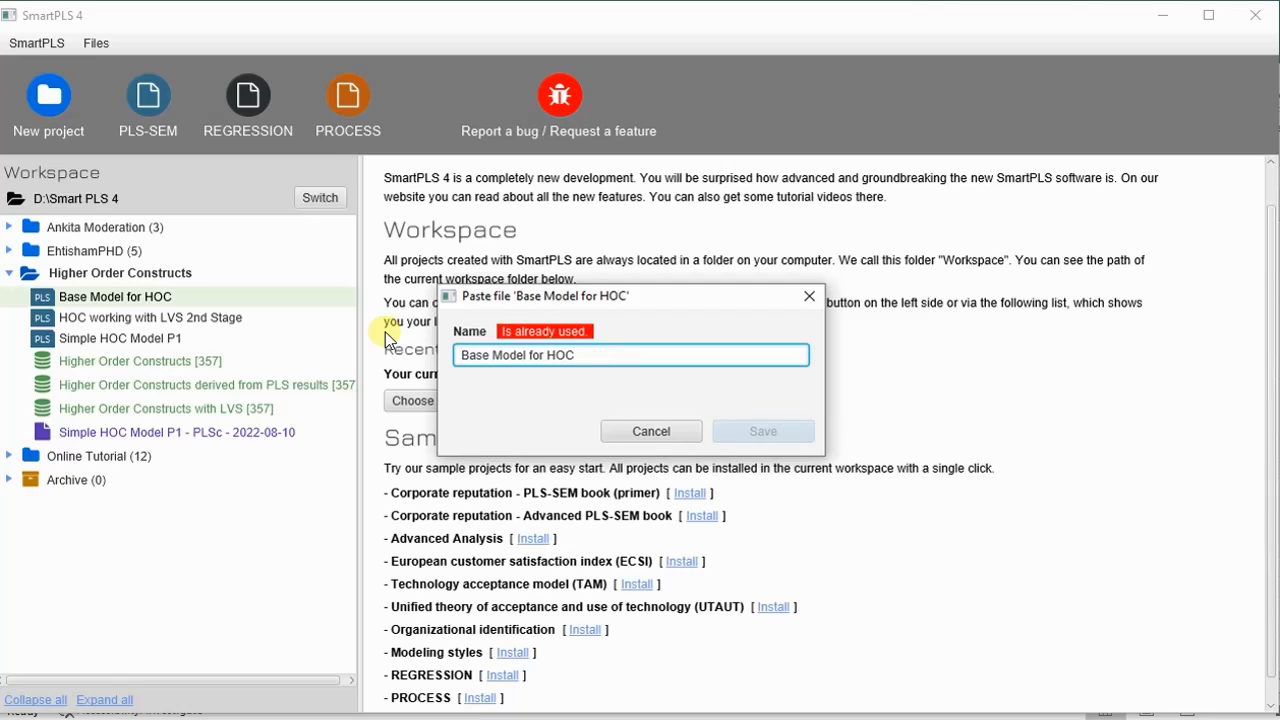
{"action": "type", "text": "with LVS"}
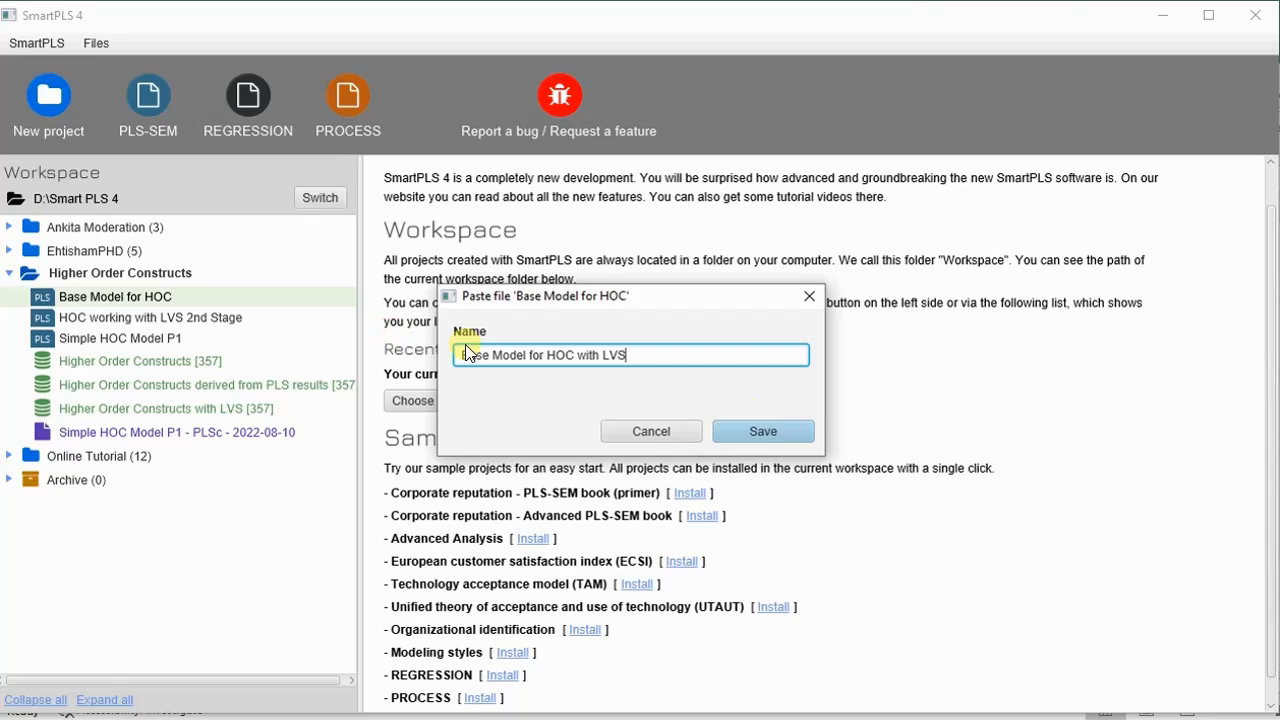
{"action": "left_click", "coordinate": [786, 431]}
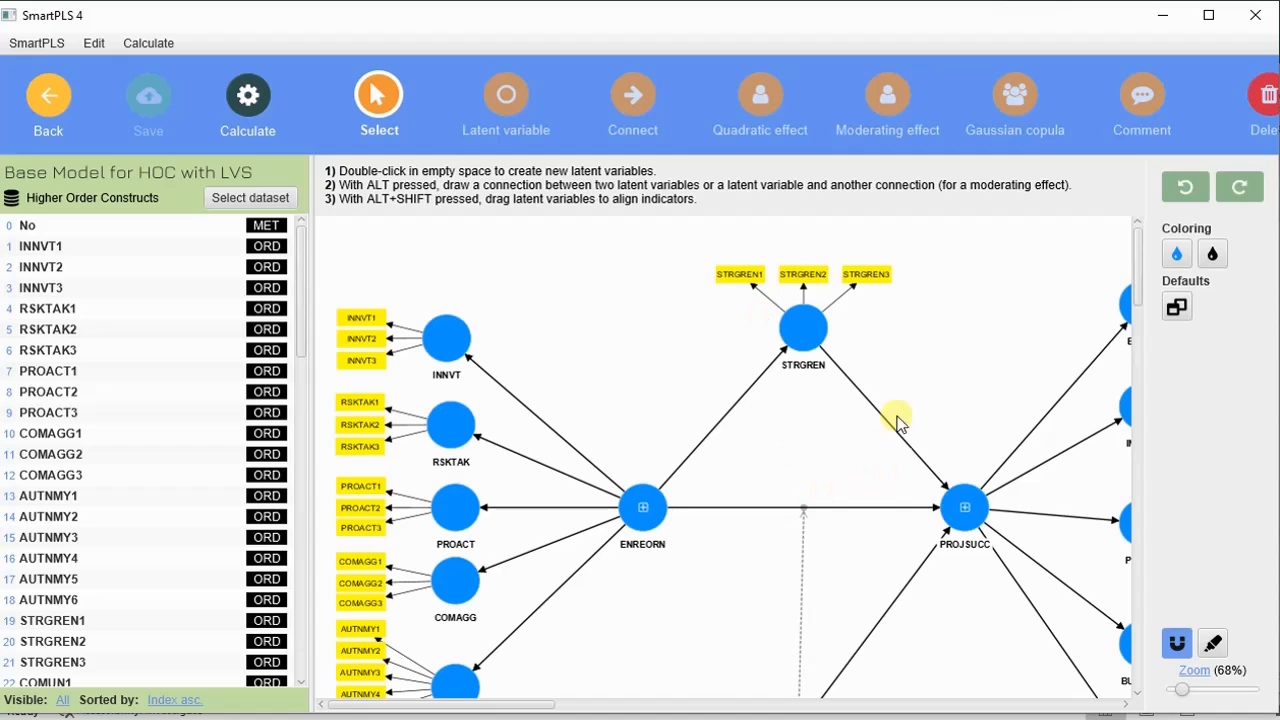
Step: Show the hidden indicators of the ENREORN construct in the Base Model for HOC with LVS
{"action": "scroll", "coordinate": [900, 372], "scroll_direction": "down", "scroll_amount": 2}
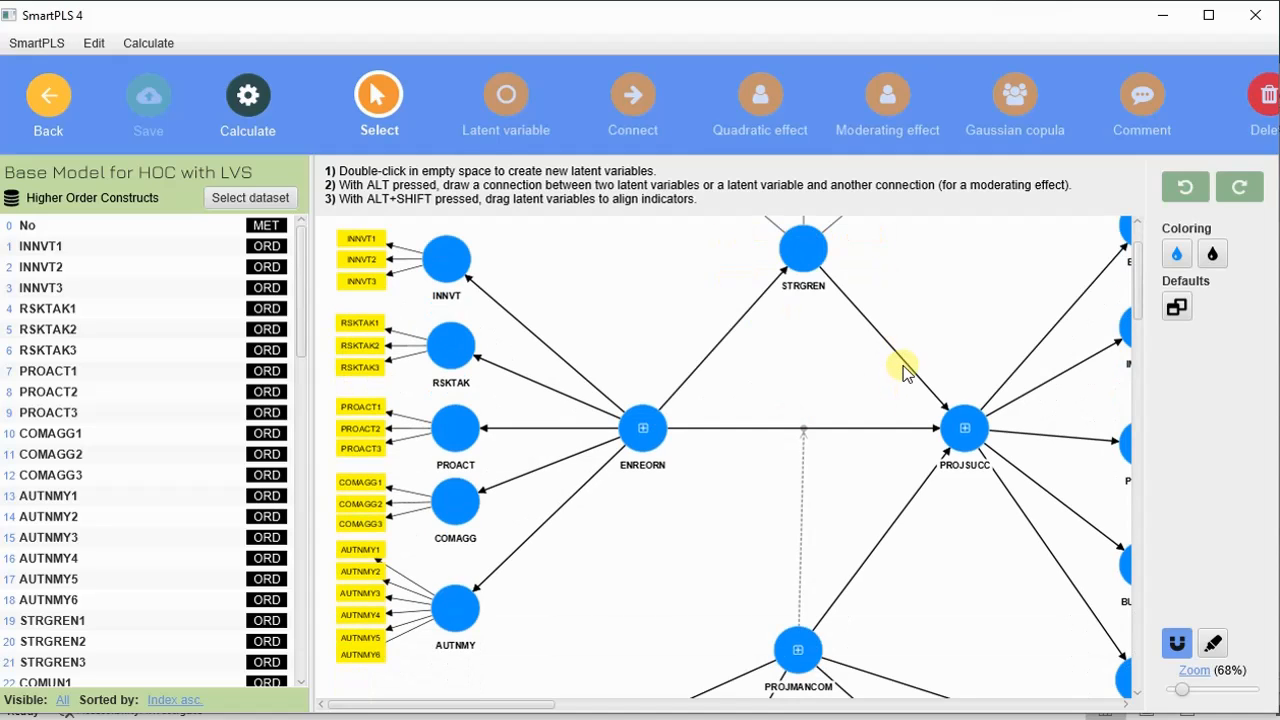
{"action": "left_click", "coordinate": [640, 428]}
{"action": "right_click", "coordinate": [646, 402]}
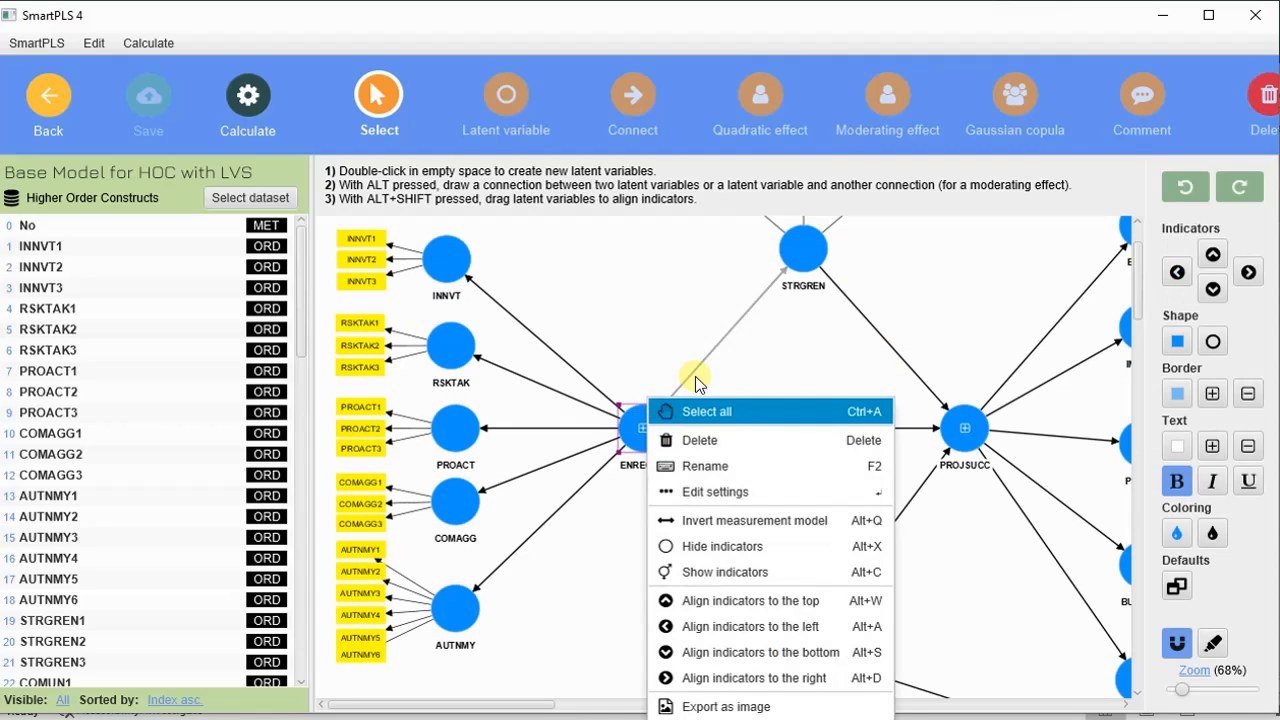
{"action": "left_click", "coordinate": [768, 572]}
{"action": "scroll", "coordinate": [740, 330], "scroll_direction": "up", "scroll_amount": 2}
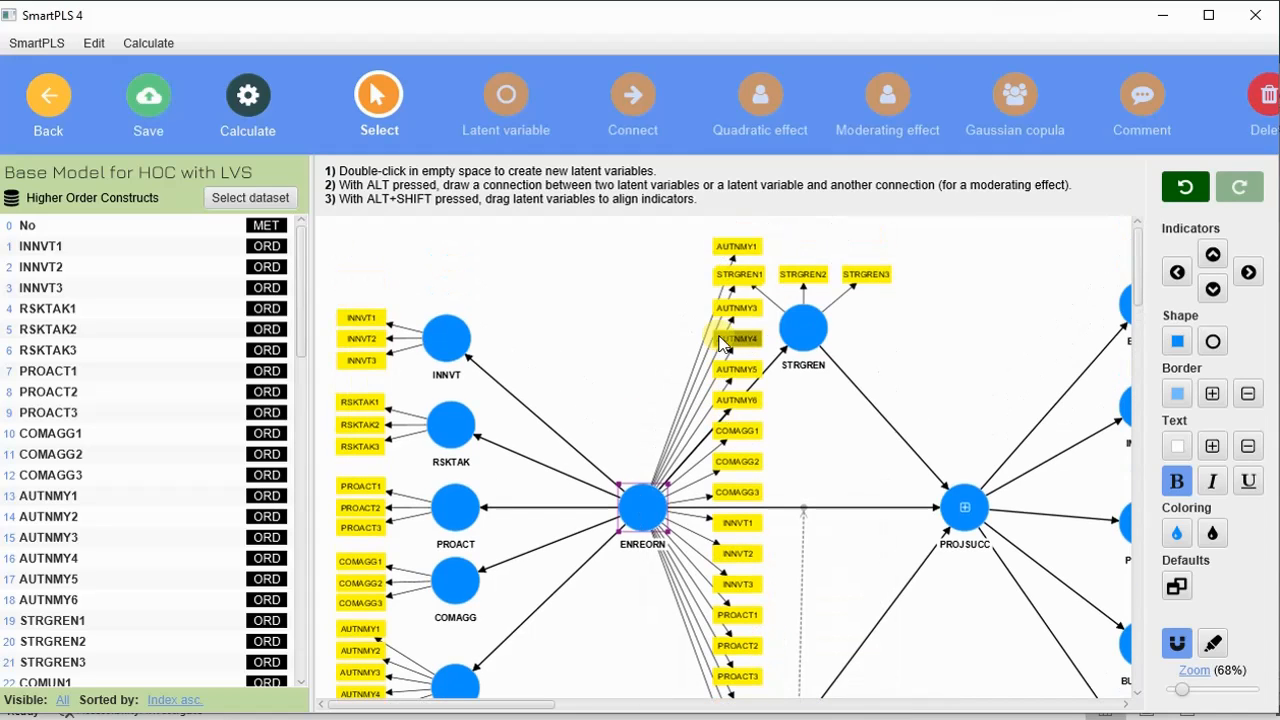
Step: Delete all the indicators attached directly to the ENREORN construct, from AUTNMY1 through RSKTAK3
{"action": "left_click", "coordinate": [697, 238]}
{"action": "left_click_drag", "start_coordinate": [697, 238], "coordinate": [771, 677]}
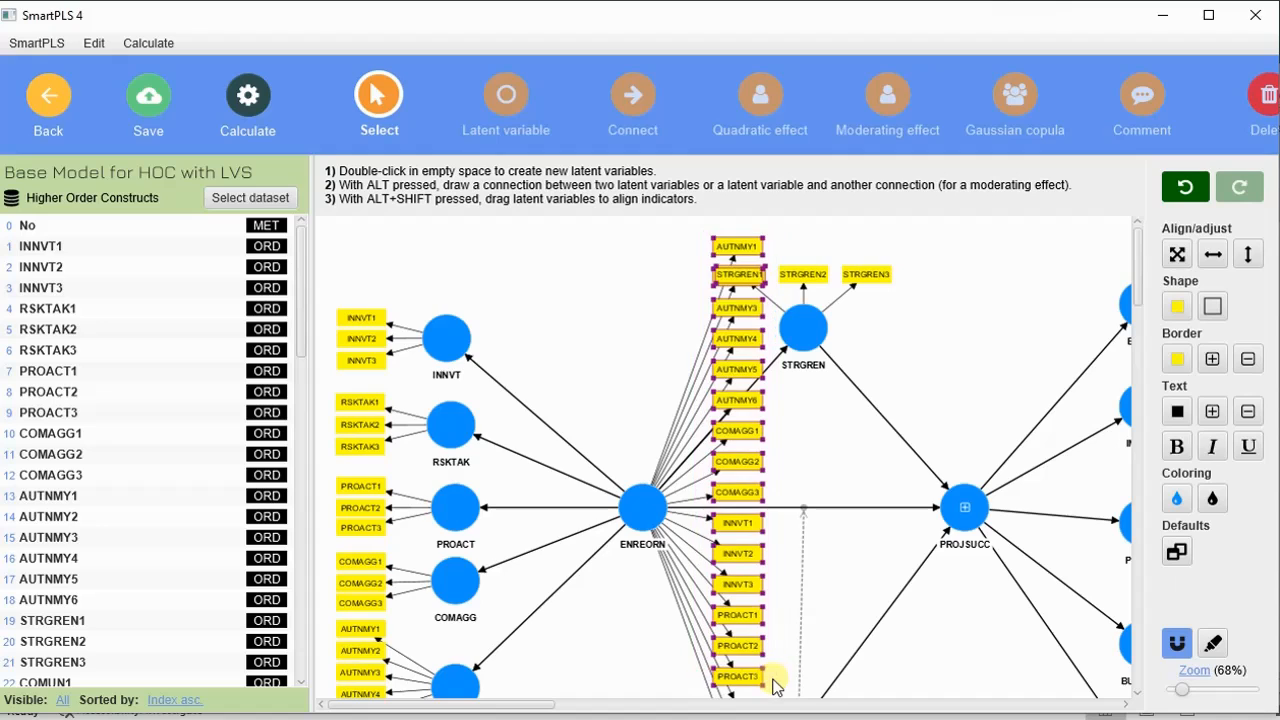
{"action": "scroll", "coordinate": [771, 677], "scroll_direction": "down", "scroll_amount": 5}
{"action": "scroll", "coordinate": [743, 399], "scroll_direction": "up", "scroll_amount": 3}
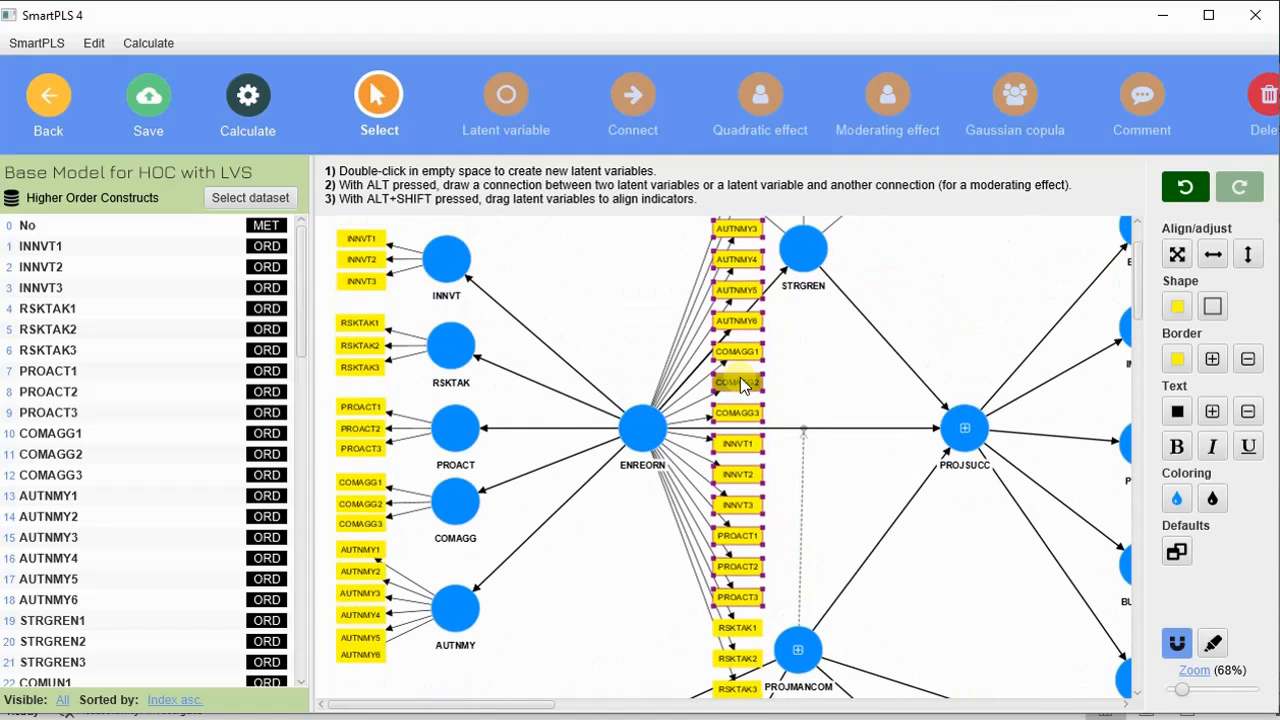
{"action": "key", "text": "Delete"}
{"action": "scroll", "coordinate": [735, 360], "scroll_direction": "down", "scroll_amount": 4}
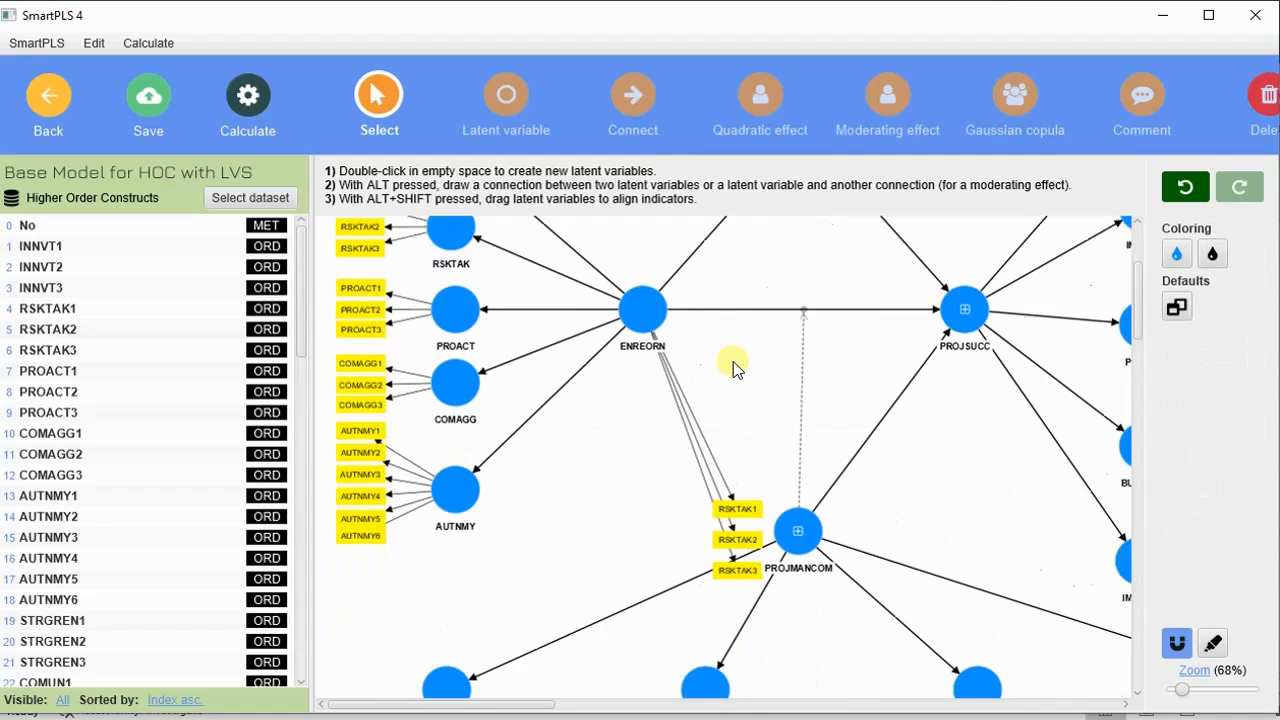
{"action": "left_click_drag", "start_coordinate": [692, 421], "coordinate": [768, 540]}
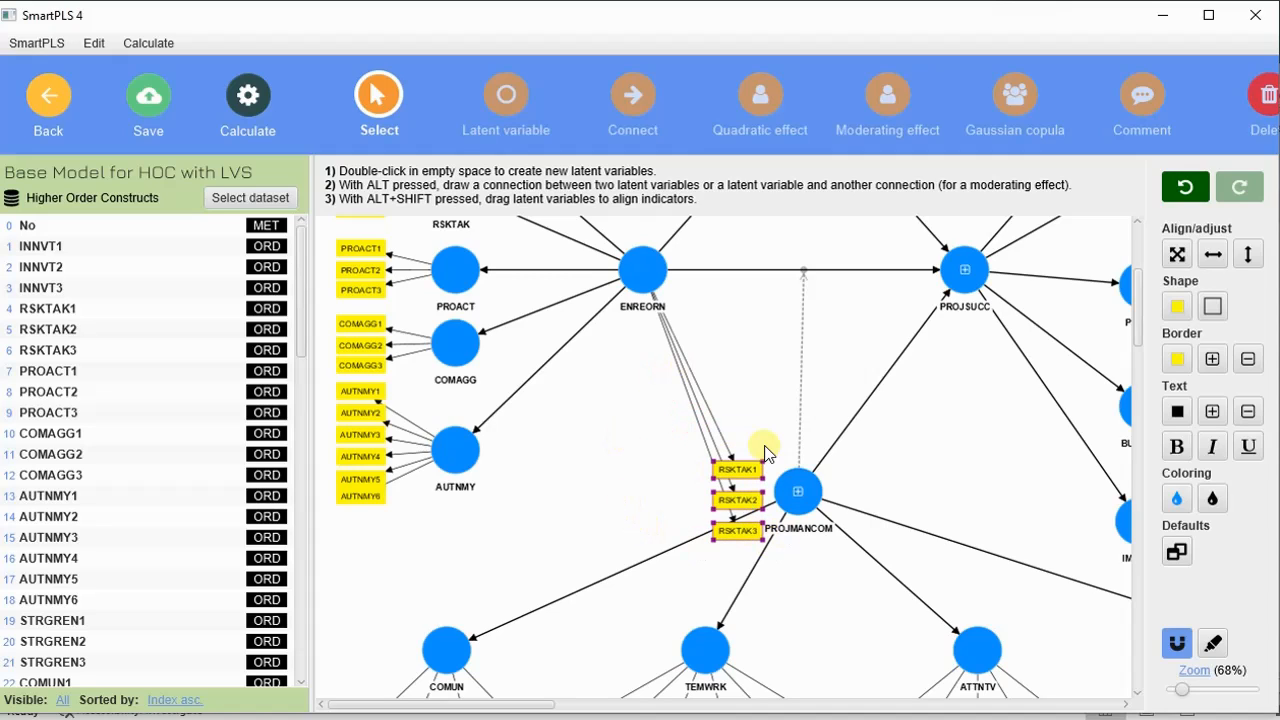
{"action": "key", "text": "Delete"}
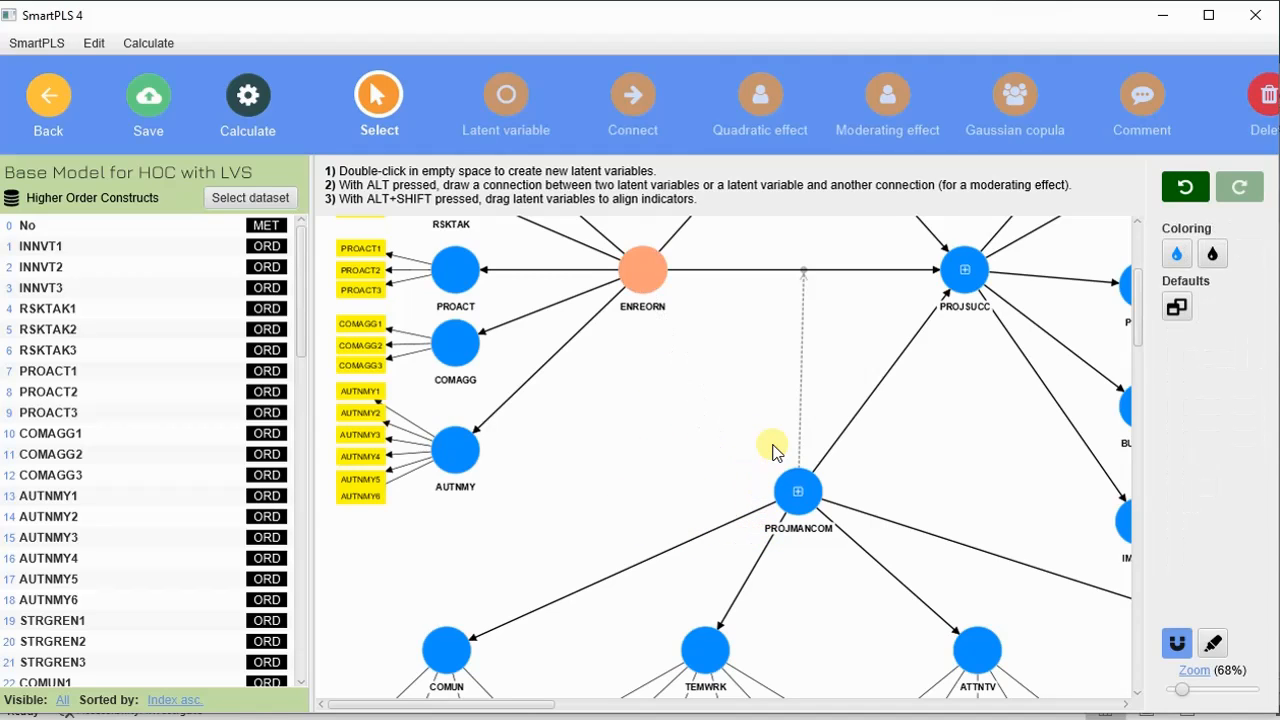
{"action": "scroll", "coordinate": [729, 385], "scroll_direction": "up", "scroll_amount": 4}
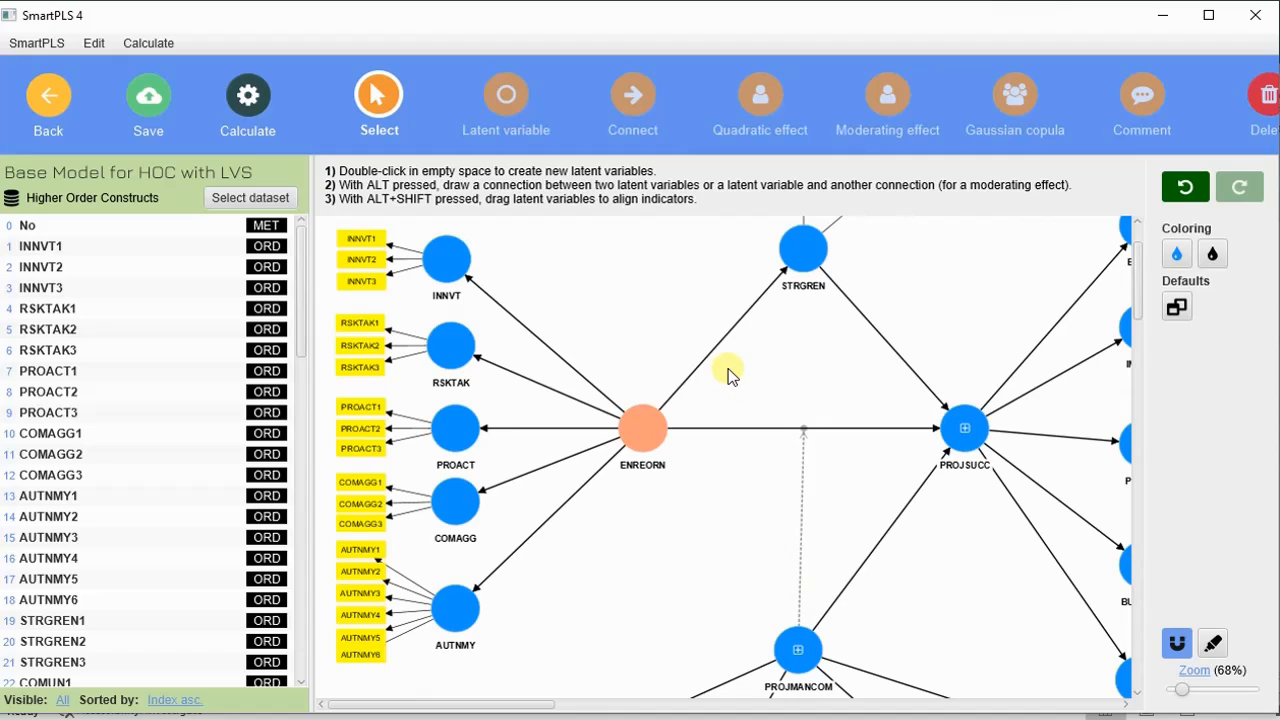
Step: Switch the model's dataset to "Higher Order Constructs derived from PLS results"
{"action": "scroll", "coordinate": [160, 334], "scroll_direction": "down", "scroll_amount": 10}
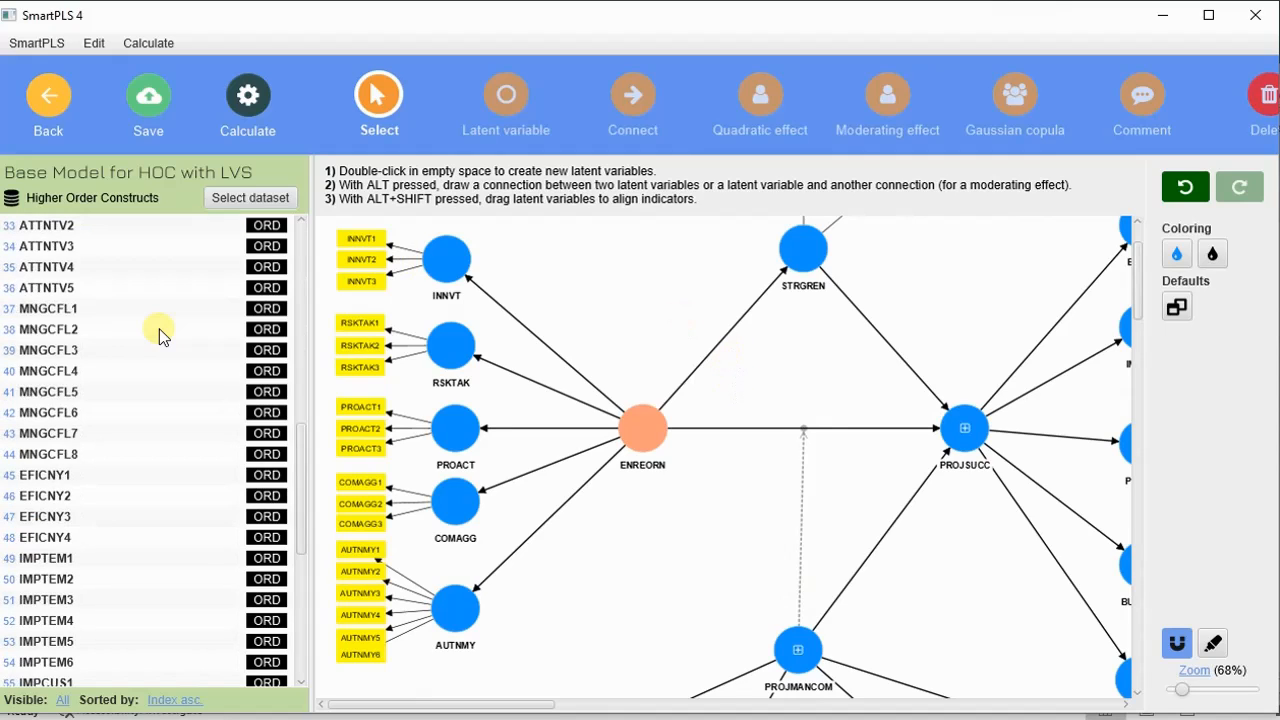
{"action": "scroll", "coordinate": [160, 334], "scroll_direction": "down", "scroll_amount": 3}
{"action": "left_click", "coordinate": [233, 200]}
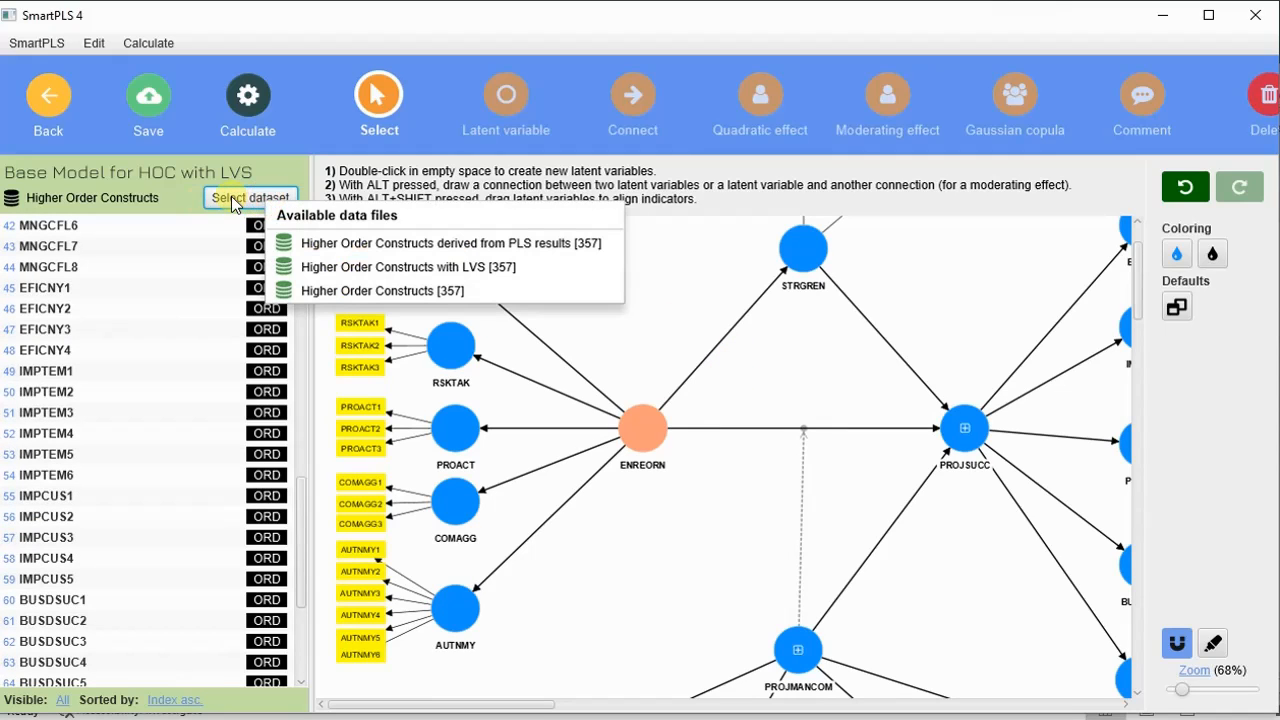
{"action": "left_click", "coordinate": [432, 243]}
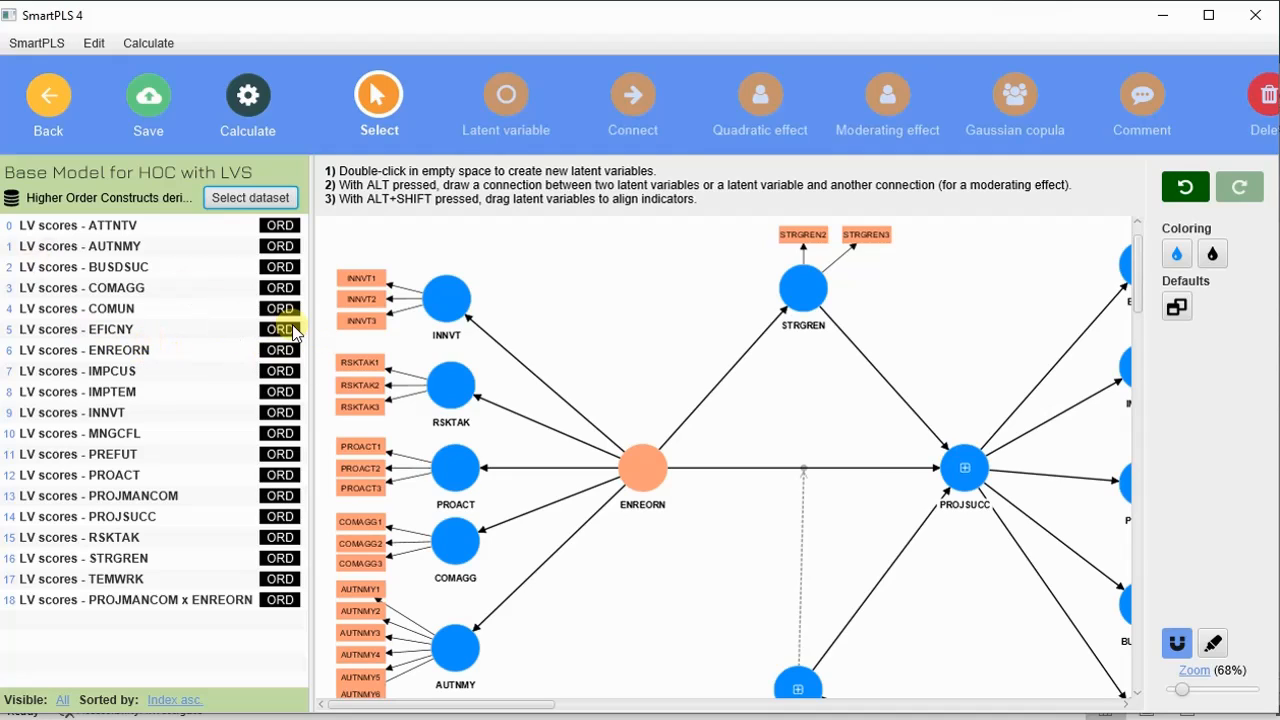
{"action": "scroll", "coordinate": [657, 456], "scroll_direction": "down", "scroll_amount": 1}
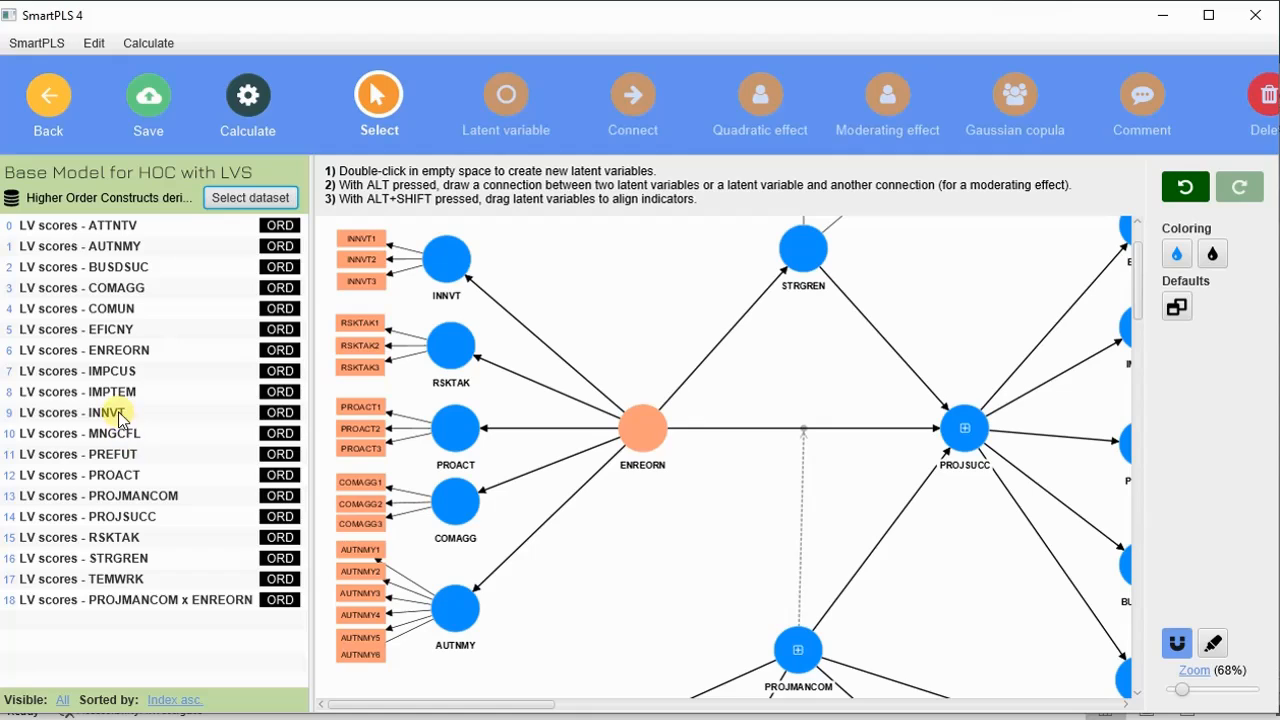
Step: Assign the LV scores of INNVT, RSKTAK, PROACT, COMAGG and AUTNMY to ENREORN as its indicators
{"action": "left_click_drag", "start_coordinate": [118, 418], "coordinate": [632, 428]}
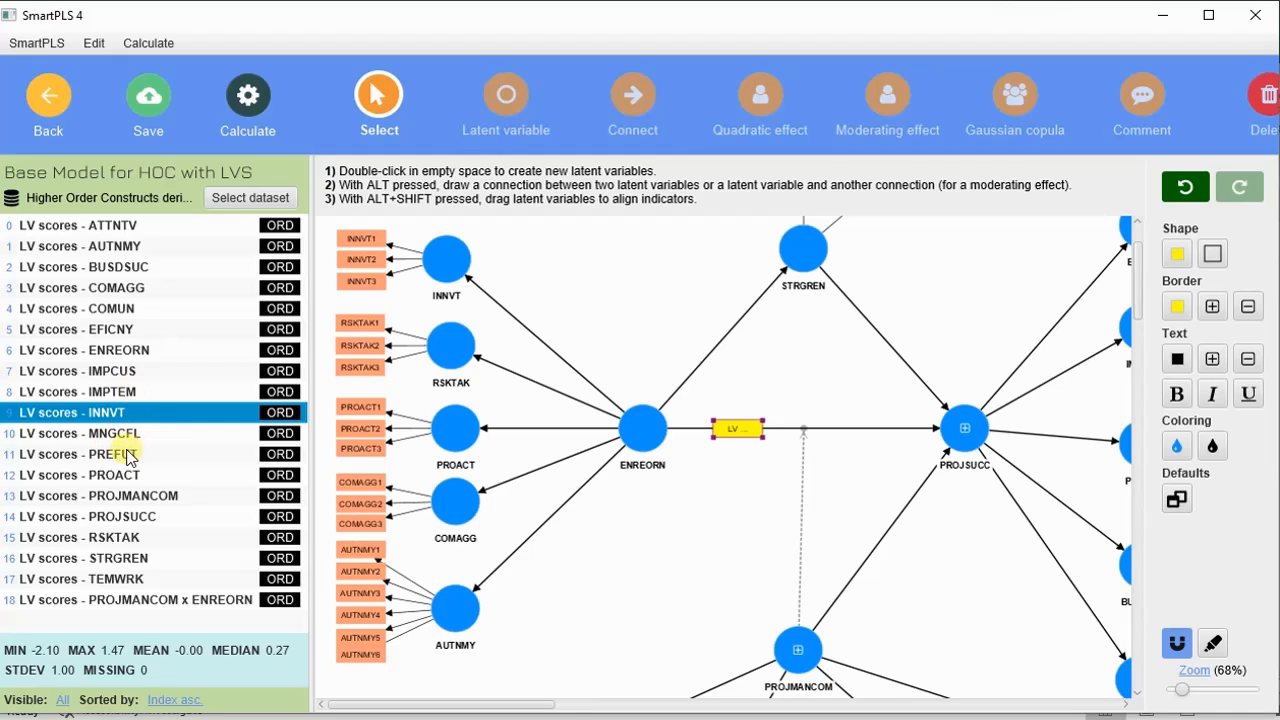
{"action": "left_click", "coordinate": [121, 538]}
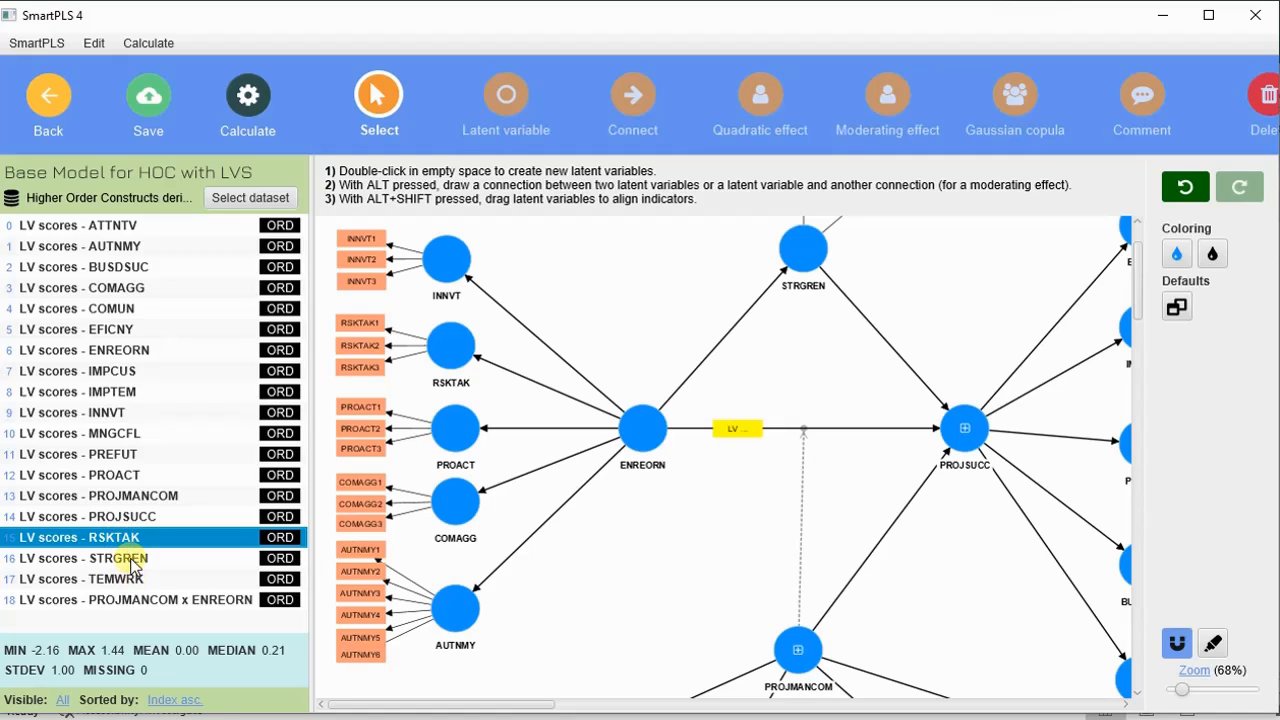
{"action": "left_click", "coordinate": [131, 477], "text": "ctrl"}
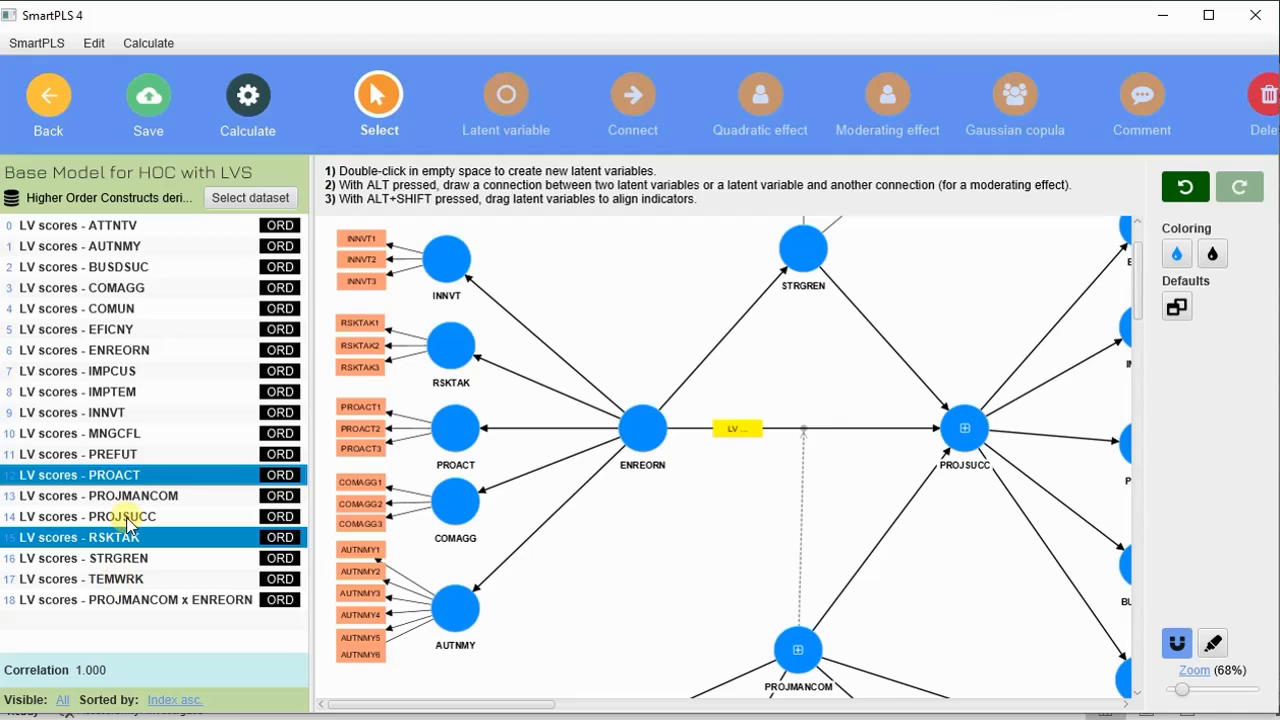
{"action": "left_click", "coordinate": [121, 289], "text": "ctrl"}
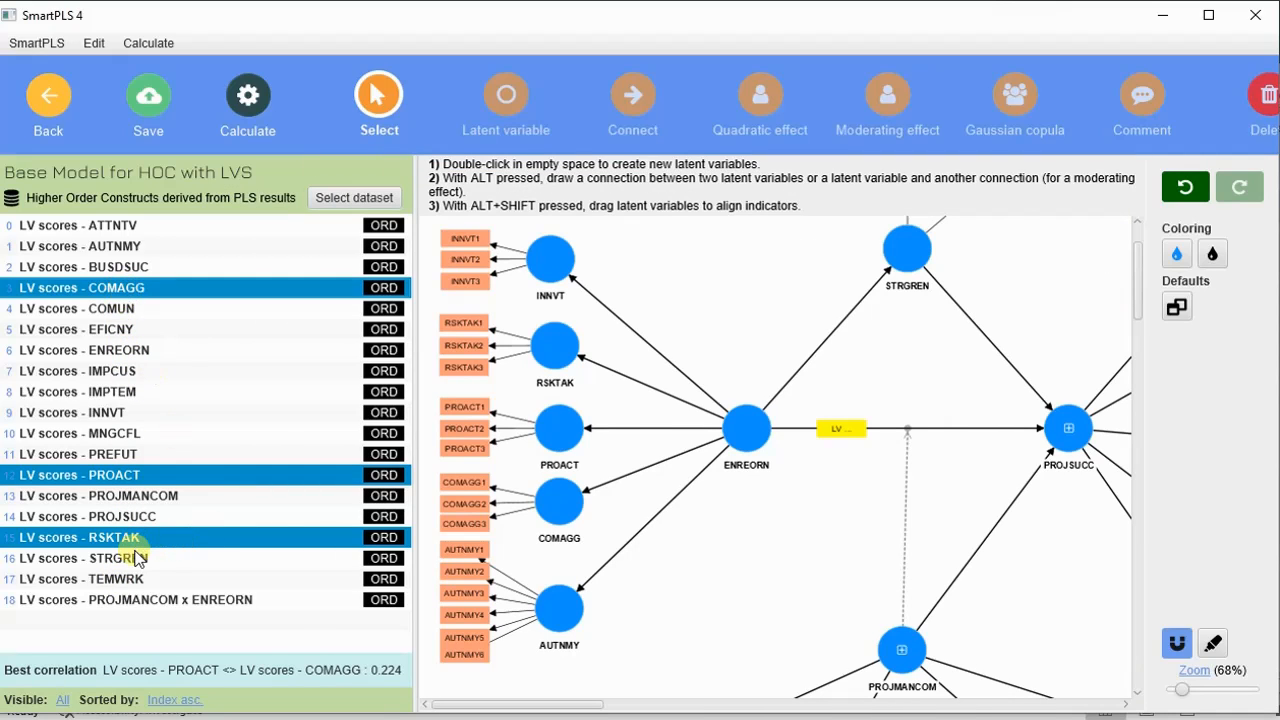
{"action": "left_click", "coordinate": [124, 247], "text": "ctrl"}
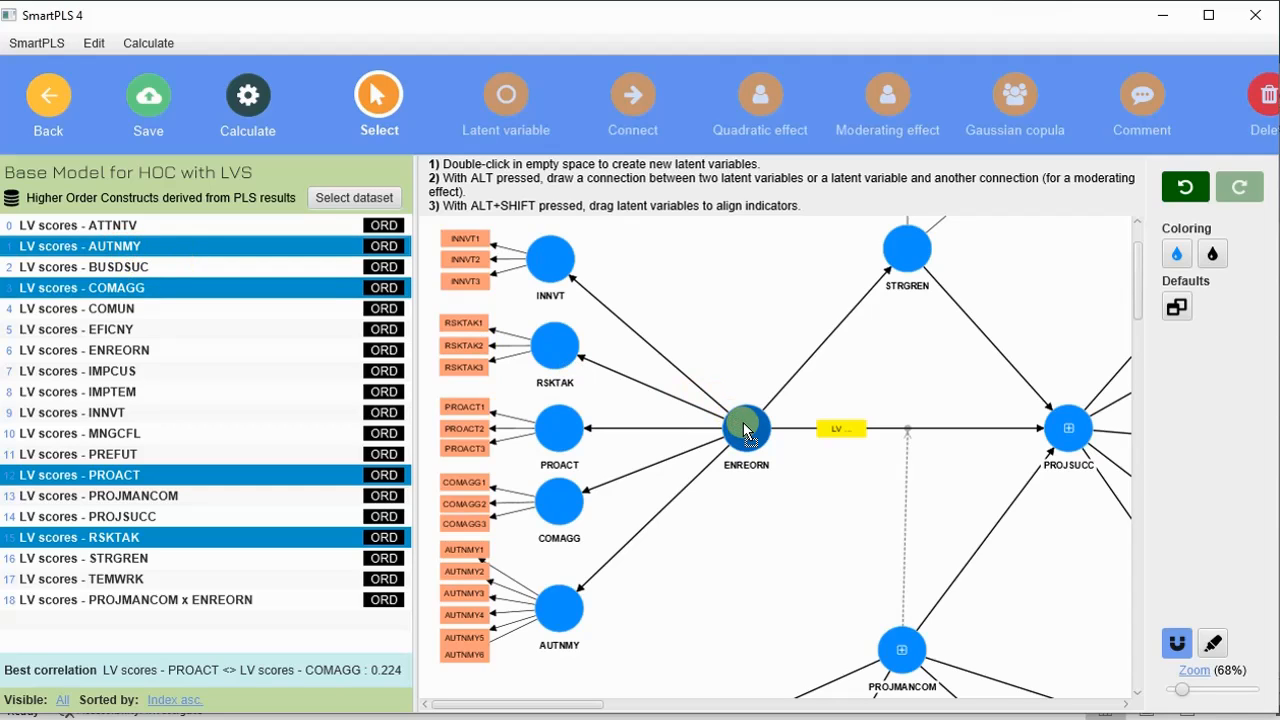
{"action": "left_click_drag", "start_coordinate": [124, 247], "coordinate": [745, 430]}
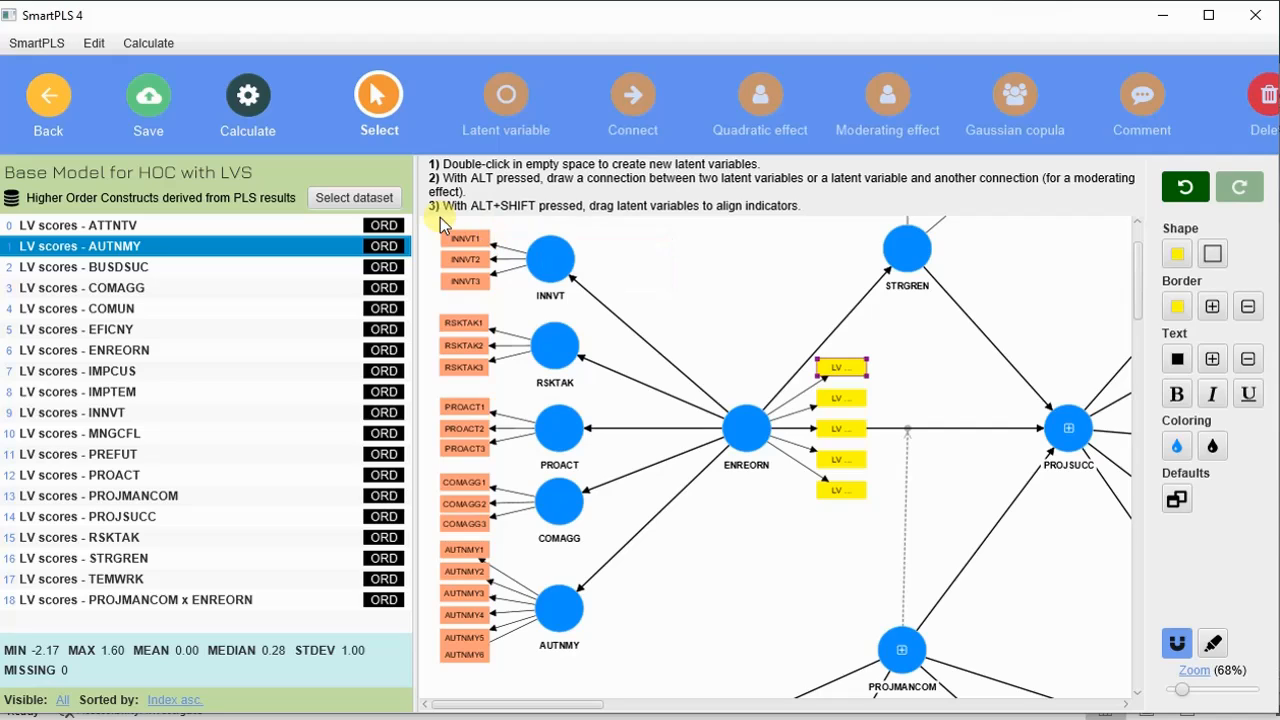
Step: Delete ENREORN's five lower-order constructs with their indicators, and arrange its LV score indicators on its left side, widened to show full names
{"action": "left_click_drag", "start_coordinate": [440, 222], "coordinate": [613, 660]}
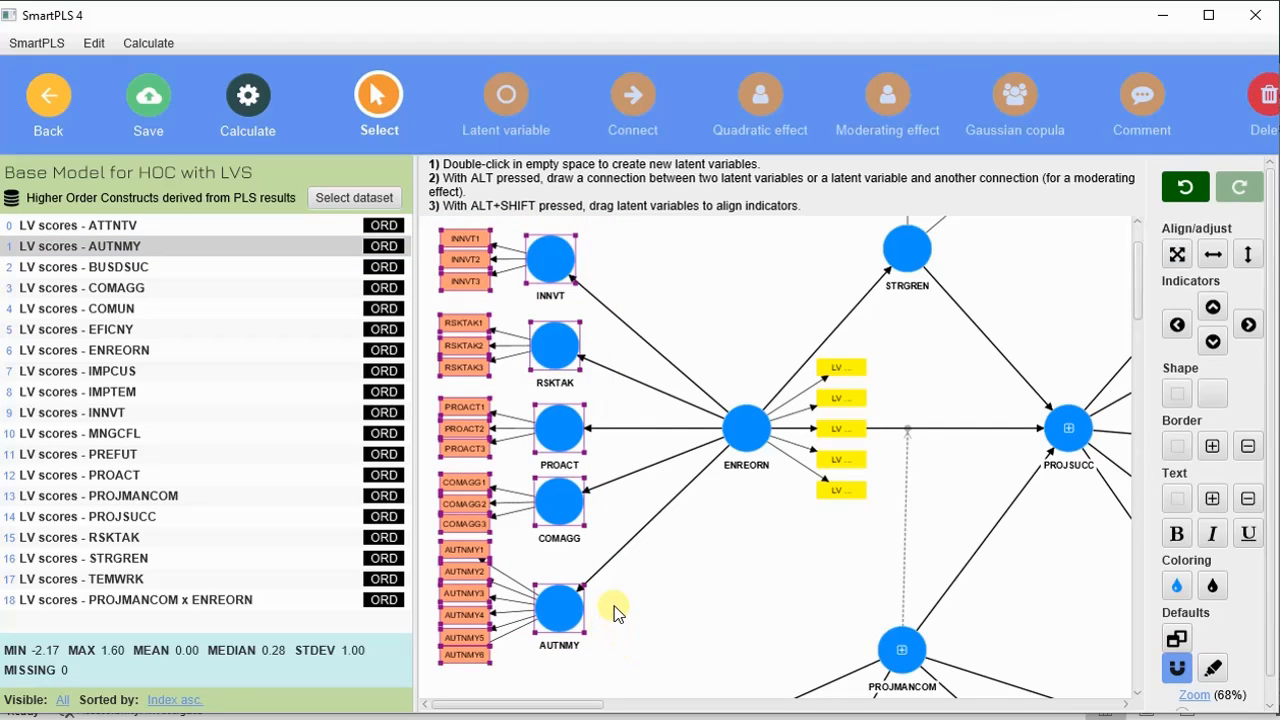
{"action": "key", "text": "Delete"}
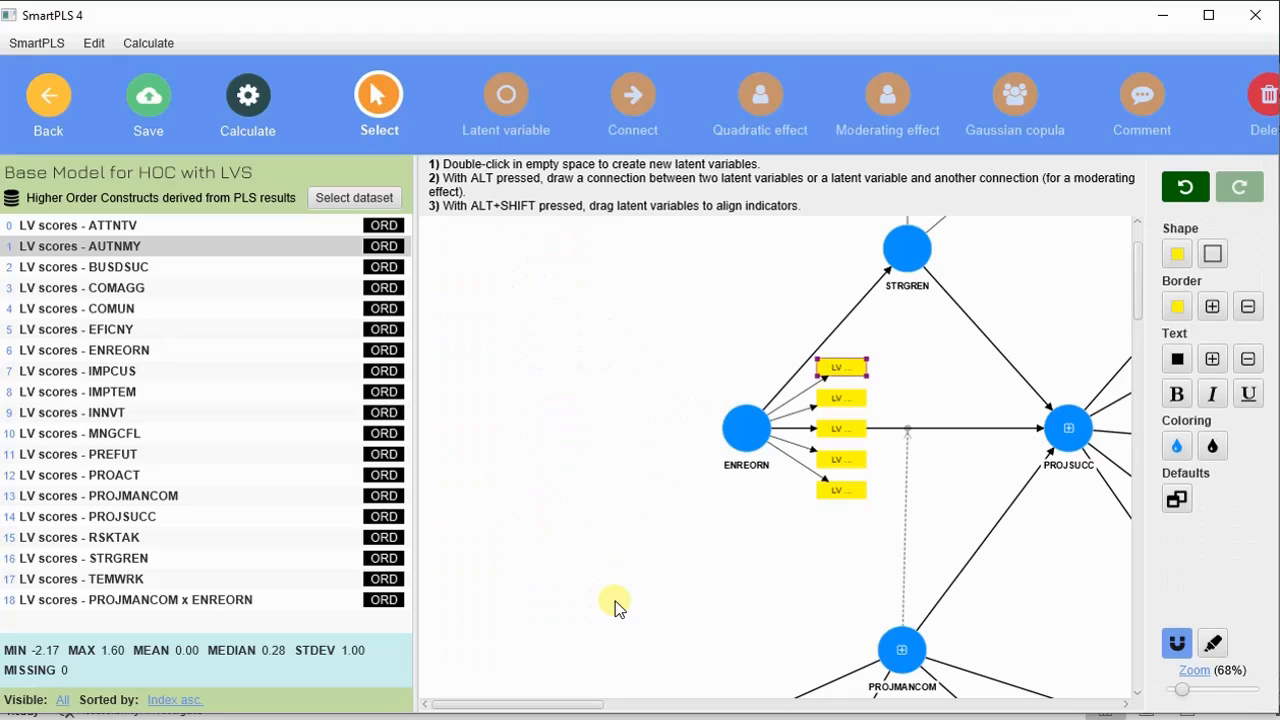
{"action": "left_click", "coordinate": [755, 415]}
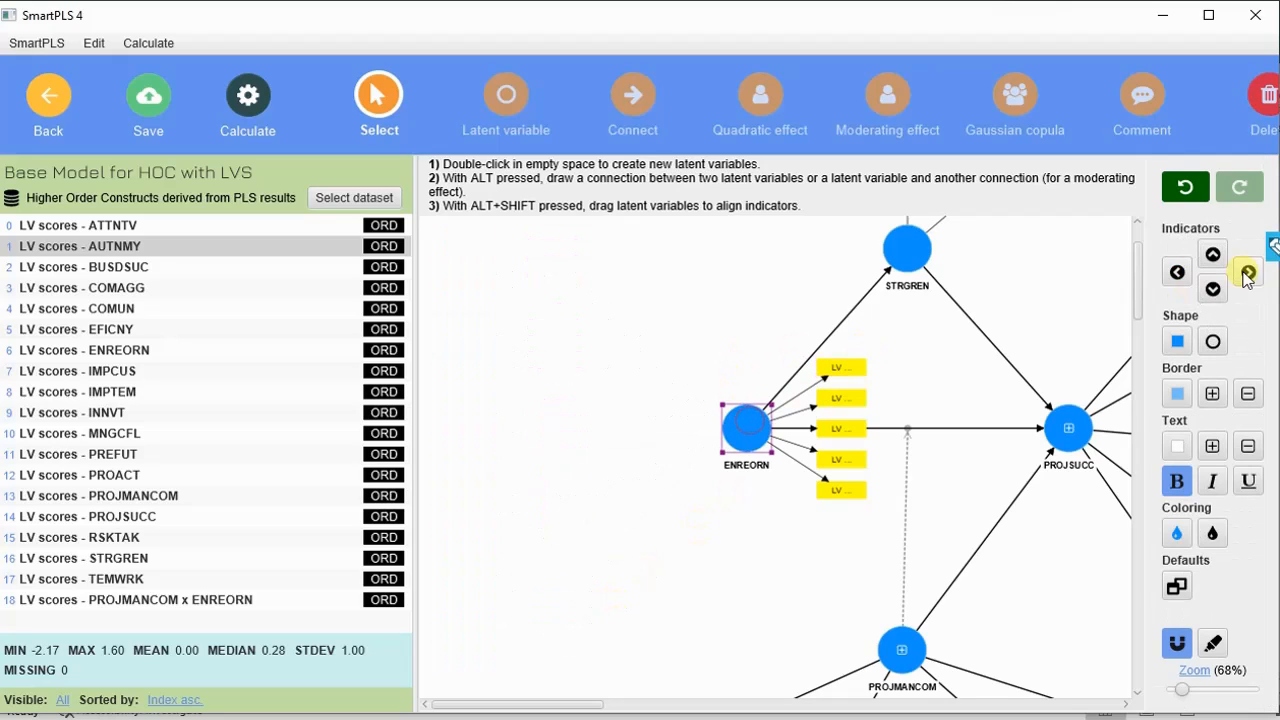
{"action": "left_click", "coordinate": [1177, 272]}
{"action": "left_click_drag", "start_coordinate": [552, 336], "coordinate": [713, 524]}
{"action": "left_click_drag", "start_coordinate": [628, 497], "coordinate": [532, 510]}
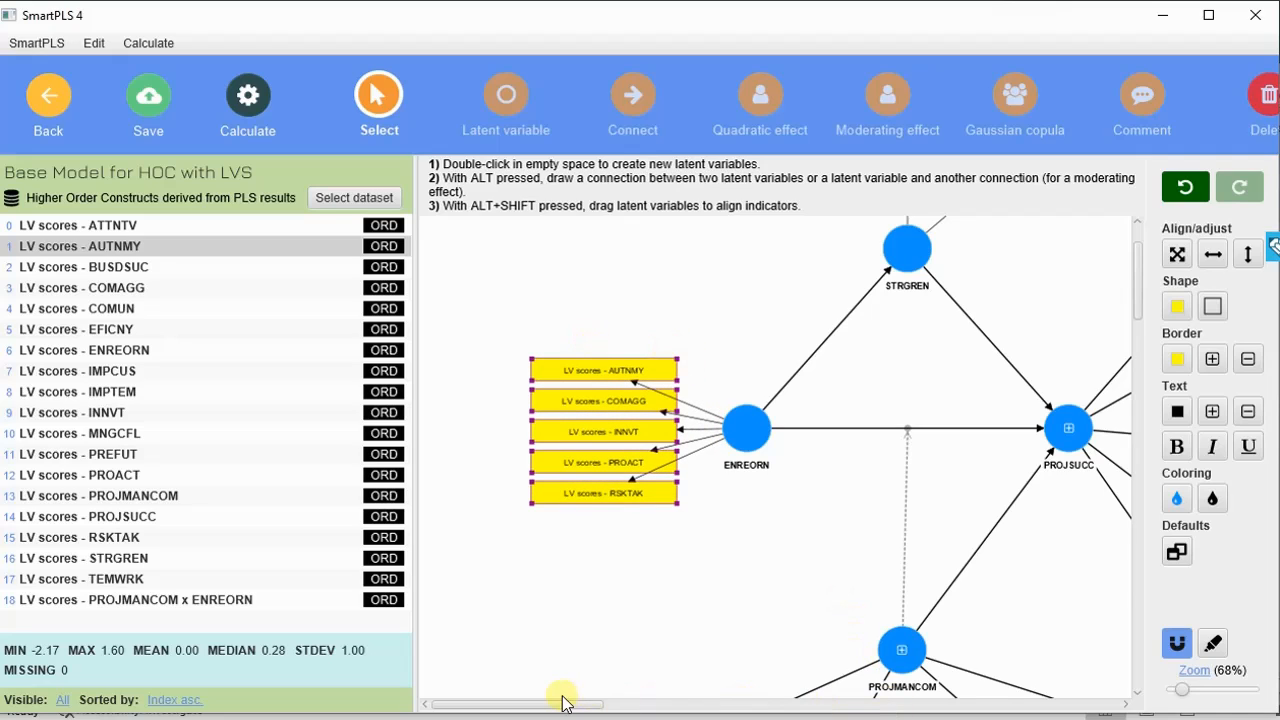
Step: Show the hidden indicators of the PROJSUCC construct
{"action": "left_click_drag", "start_coordinate": [562, 703], "coordinate": [671, 706]}
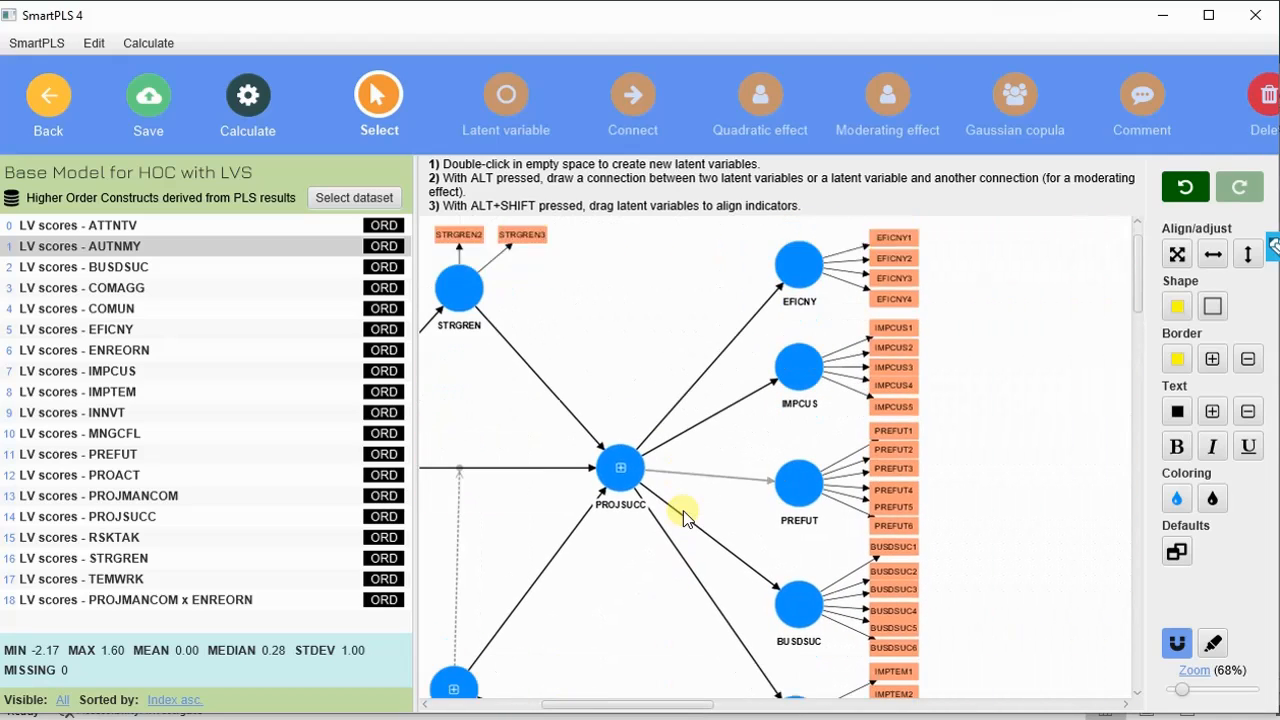
{"action": "scroll", "coordinate": [683, 515], "scroll_direction": "down", "scroll_amount": 1}
{"action": "left_click", "coordinate": [617, 426]}
{"action": "right_click", "coordinate": [617, 426]}
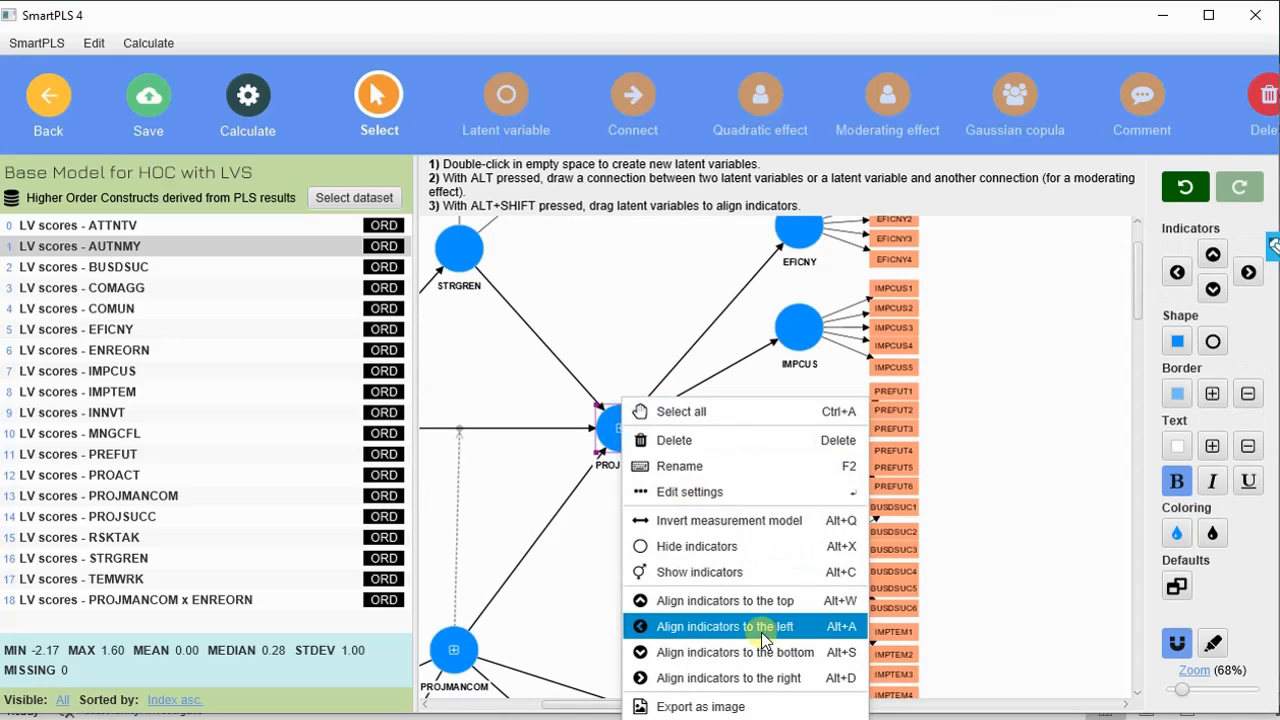
{"action": "left_click", "coordinate": [767, 574]}
Step: Delete the indicators attached directly to PROJSUCC from BUSDSUC1 through PREFUT3
{"action": "scroll", "coordinate": [745, 550], "scroll_direction": "up", "scroll_amount": 2}
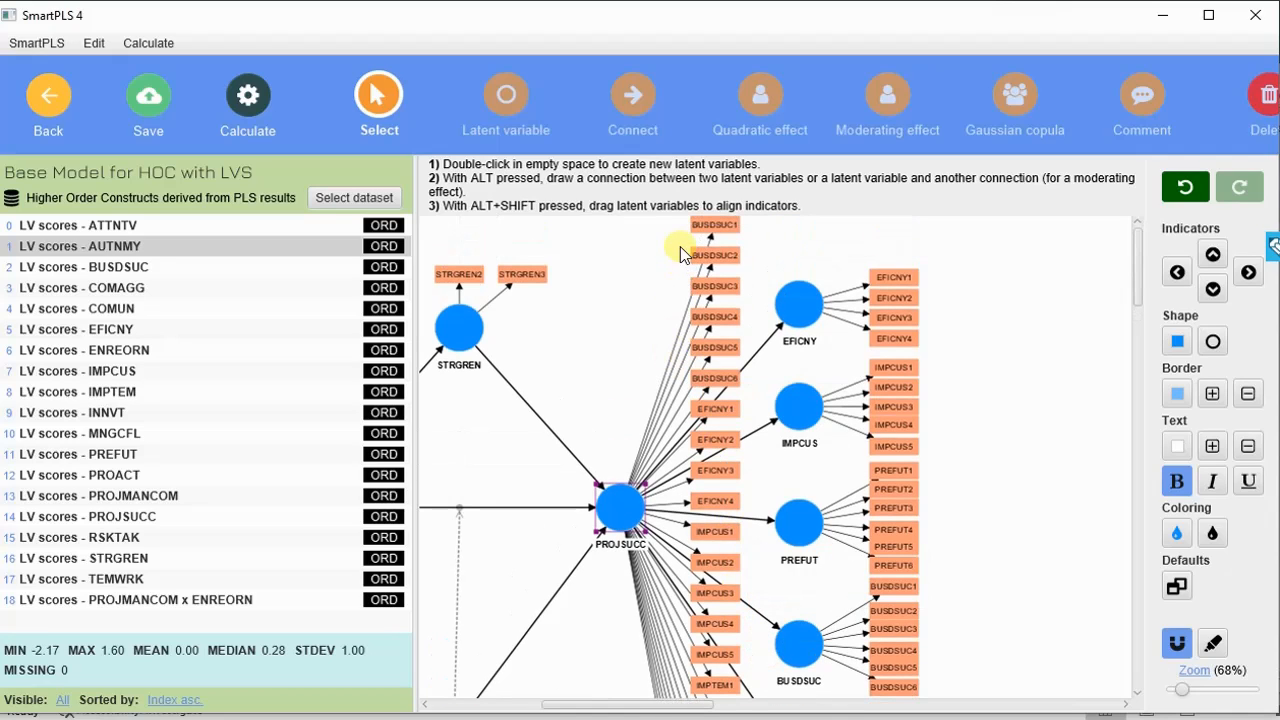
{"action": "left_click_drag", "start_coordinate": [673, 220], "coordinate": [742, 717]}
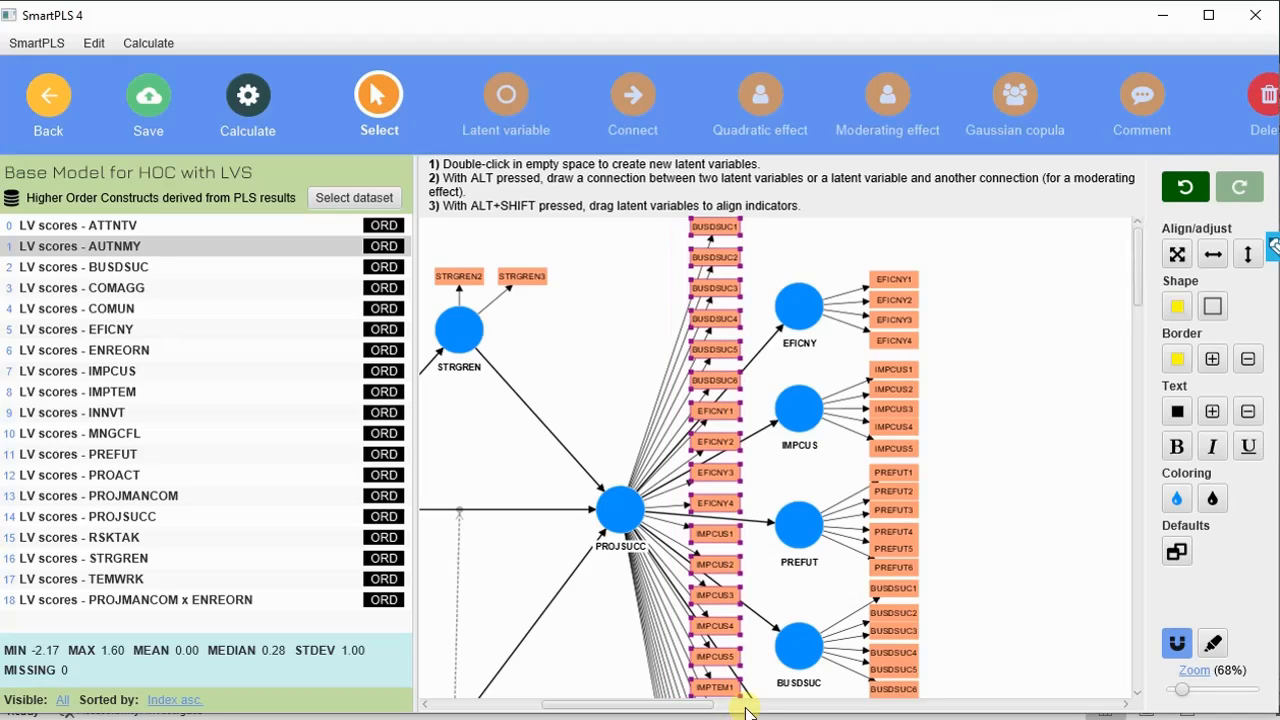
{"action": "scroll", "coordinate": [700, 343], "scroll_direction": "down", "scroll_amount": 10}
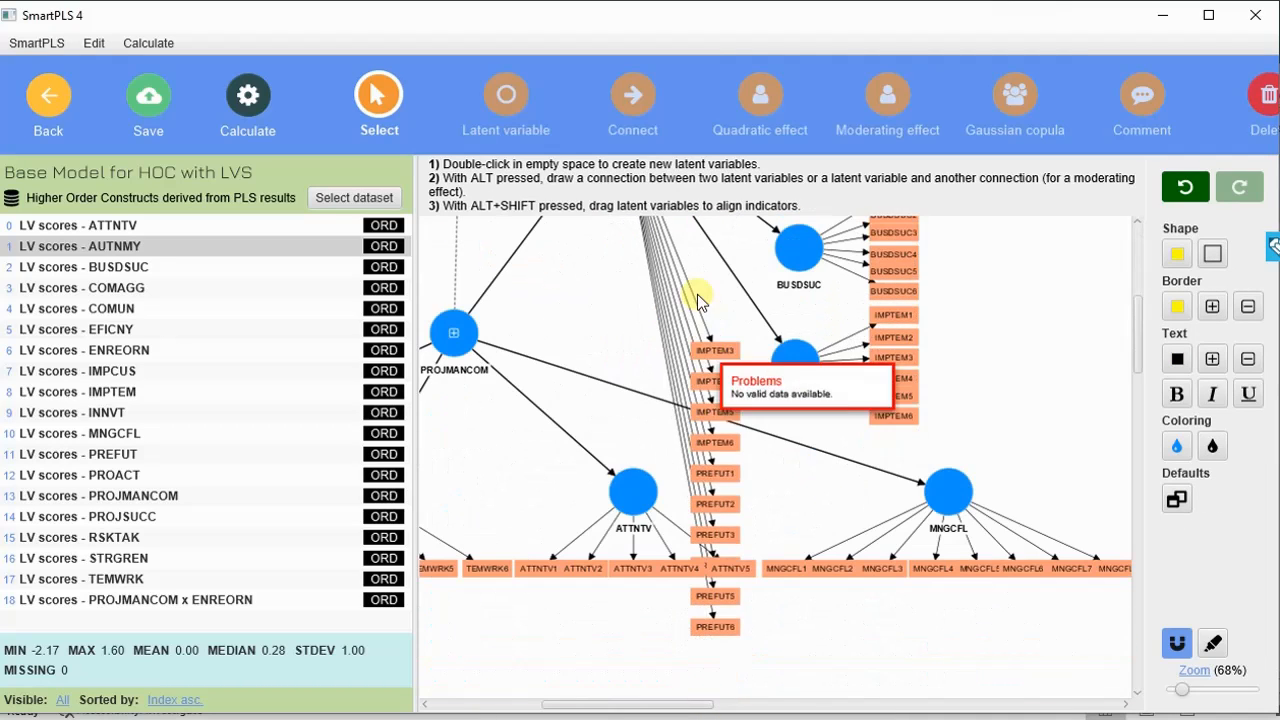
{"action": "left_click_drag", "start_coordinate": [663, 295], "coordinate": [765, 541]}
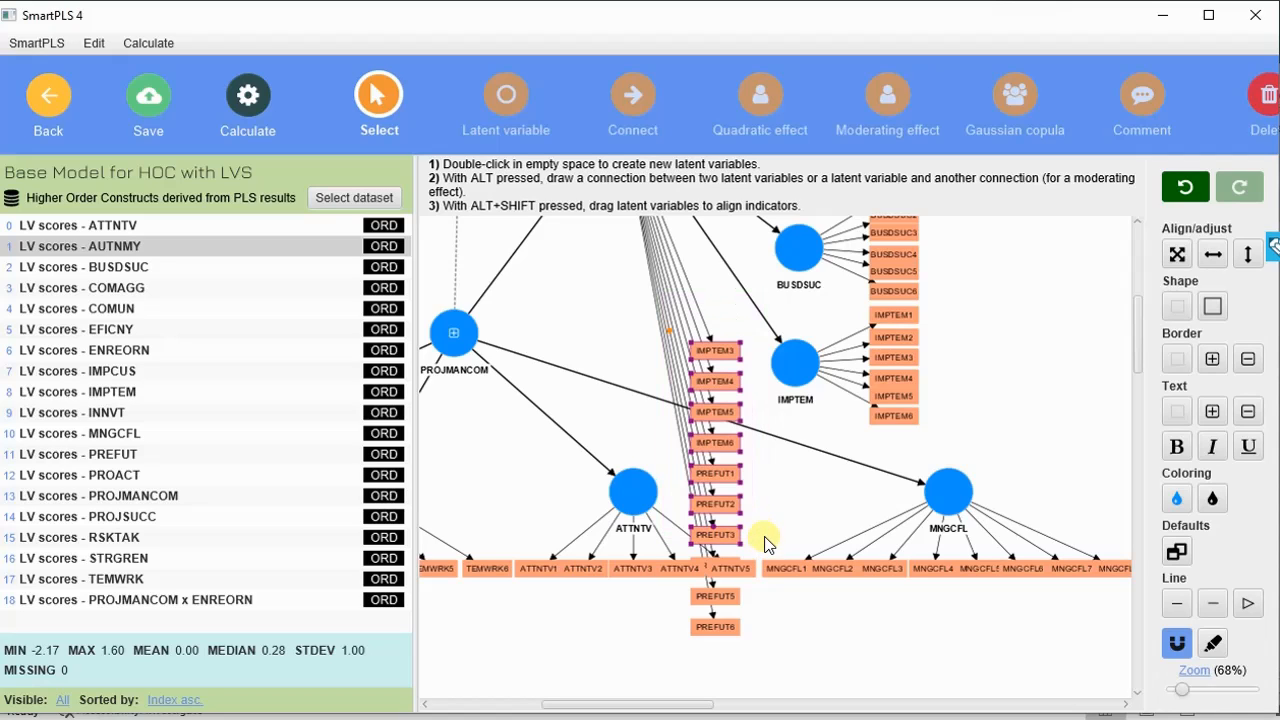
Step: Move PROJSUCC to free its remaining indicators PREFUT4 to PREFUT6 from overlap, delete them, and place the construct back near its original spot
{"action": "scroll", "coordinate": [765, 533], "scroll_direction": "up", "scroll_amount": 4}
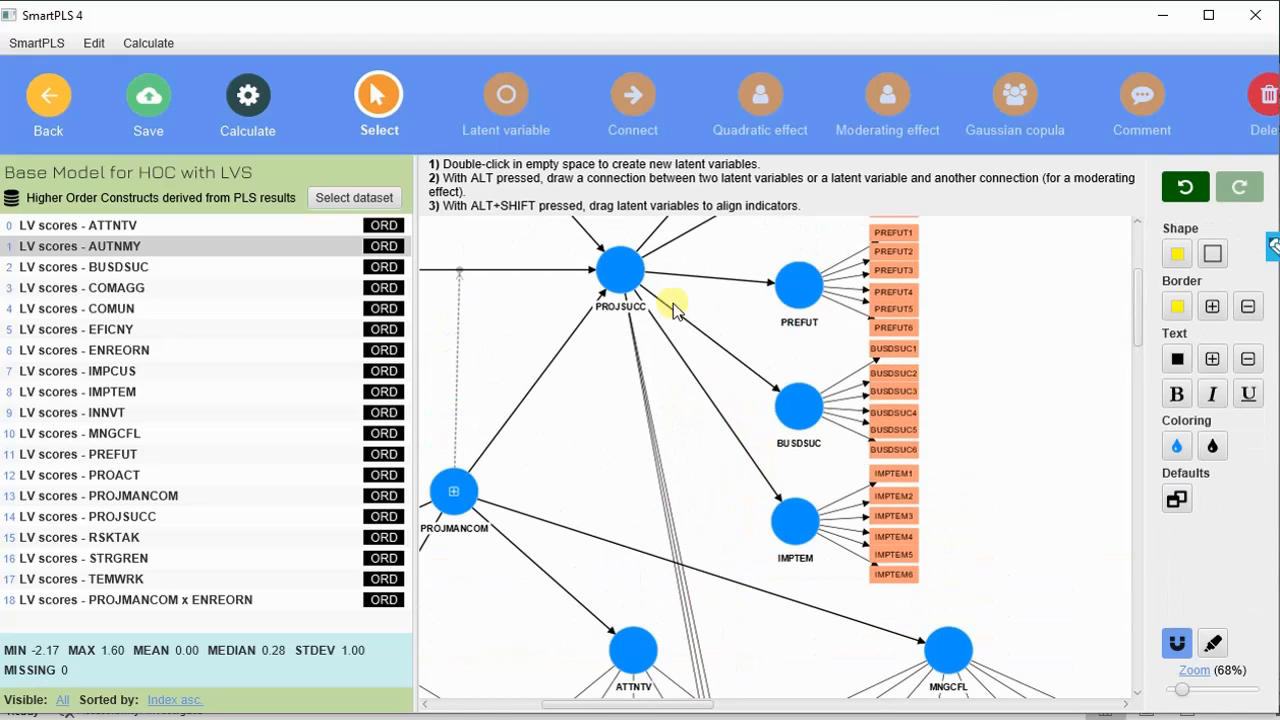
{"action": "left_click", "coordinate": [625, 262]}
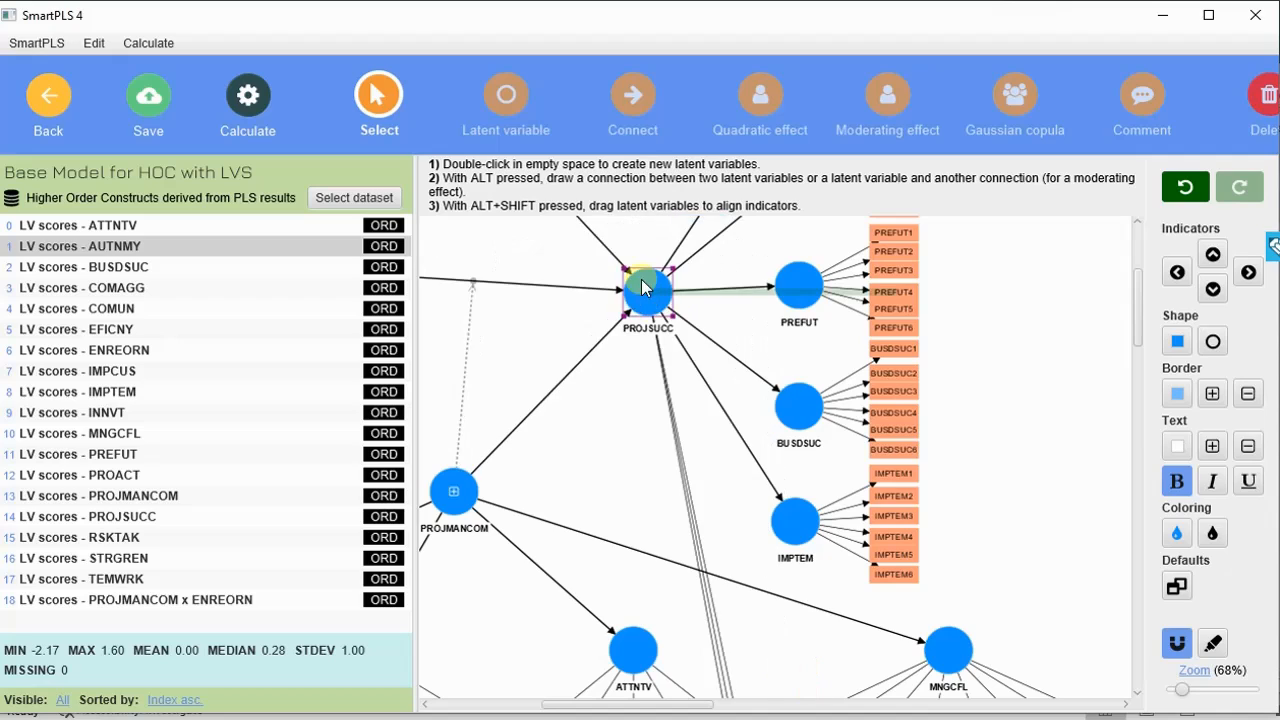
{"action": "left_click_drag", "start_coordinate": [625, 268], "coordinate": [670, 163]}
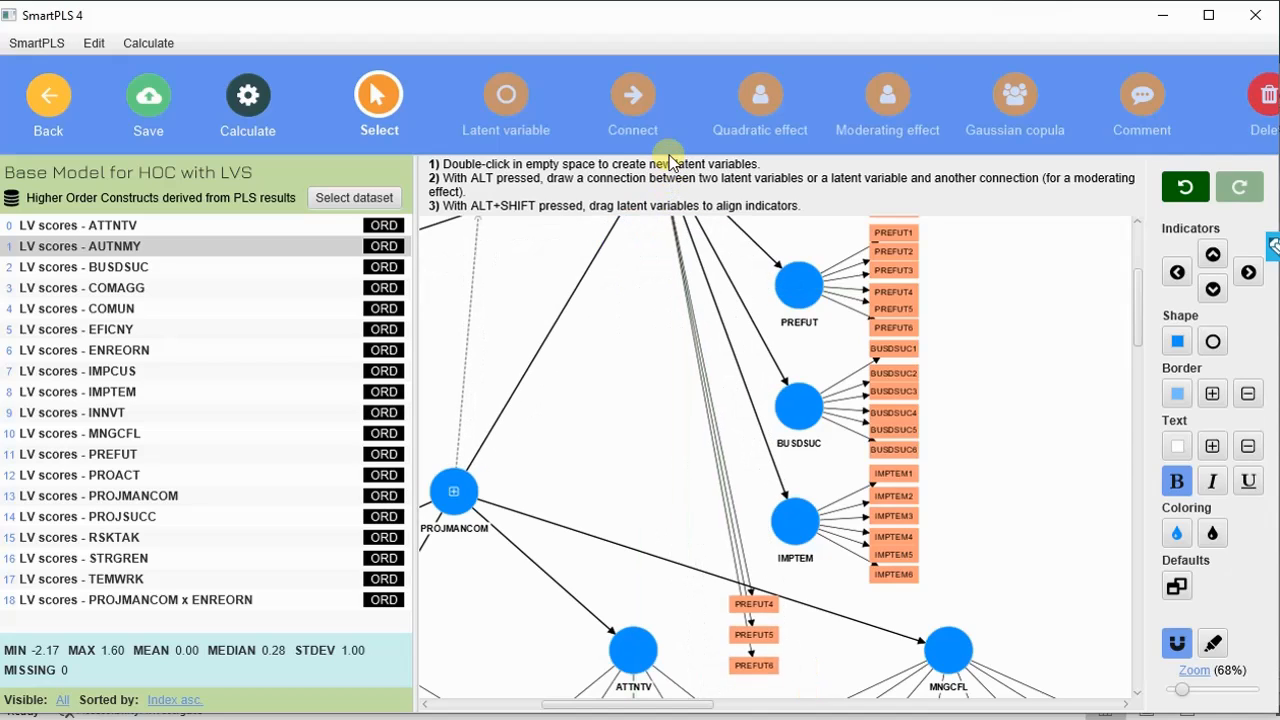
{"action": "left_click_drag", "start_coordinate": [706, 588], "coordinate": [793, 676]}
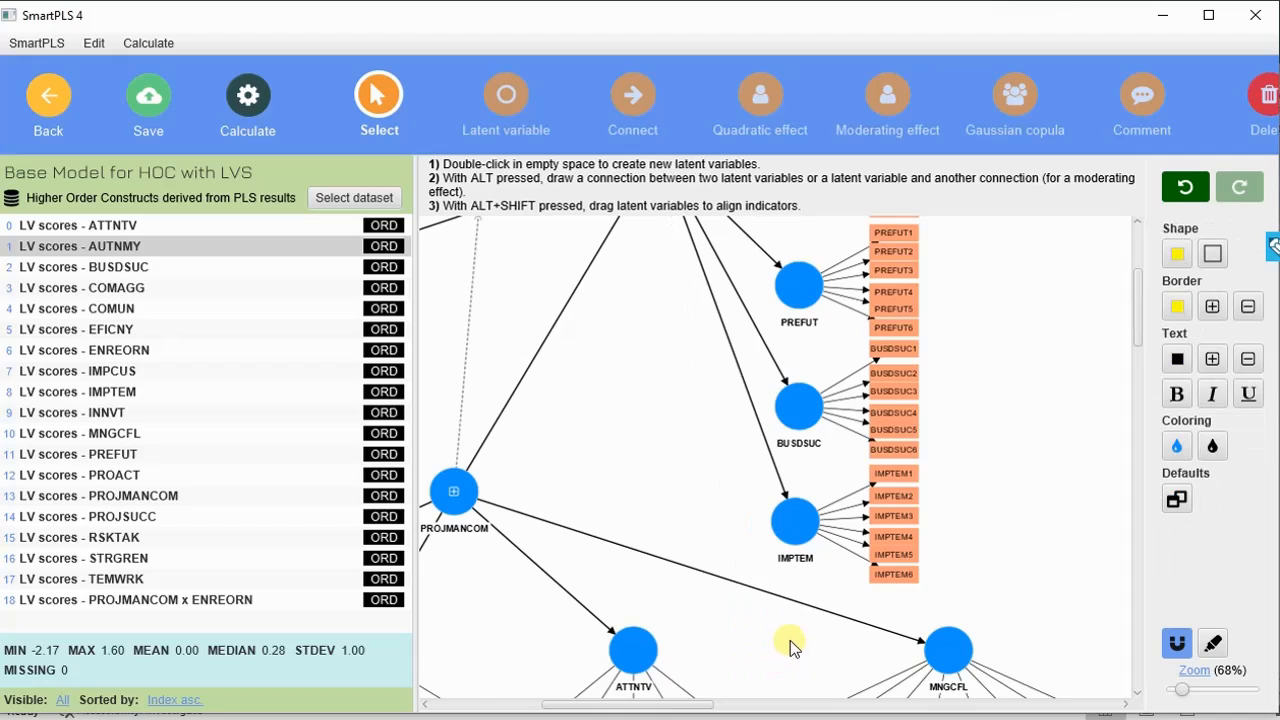
{"action": "scroll", "coordinate": [760, 575], "scroll_direction": "up", "scroll_amount": 2}
{"action": "left_click", "coordinate": [652, 308]}
{"action": "left_click_drag", "start_coordinate": [648, 432], "coordinate": [614, 443]}
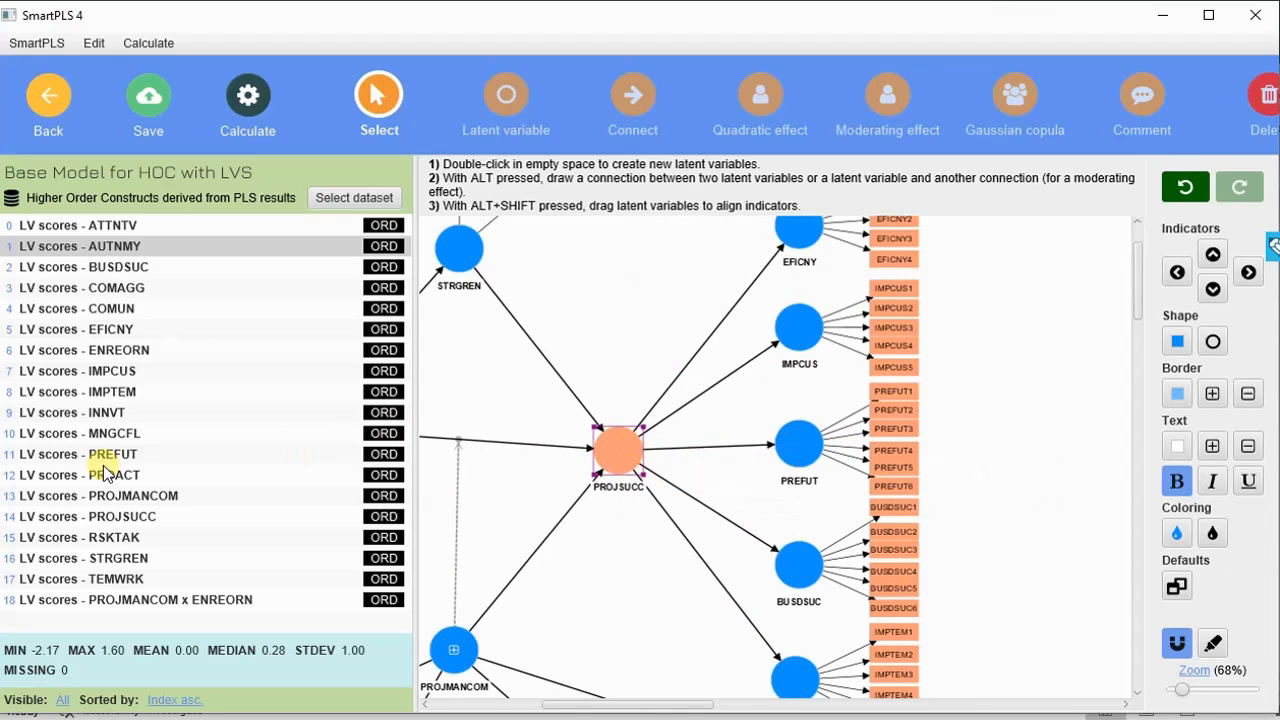
Step: Assign the LV scores of BUSDSUC, EFICNY, IMPCUS, IMPTEM and PREFUT to PROJSUCC as its indicators
{"action": "left_click", "coordinate": [203, 329]}
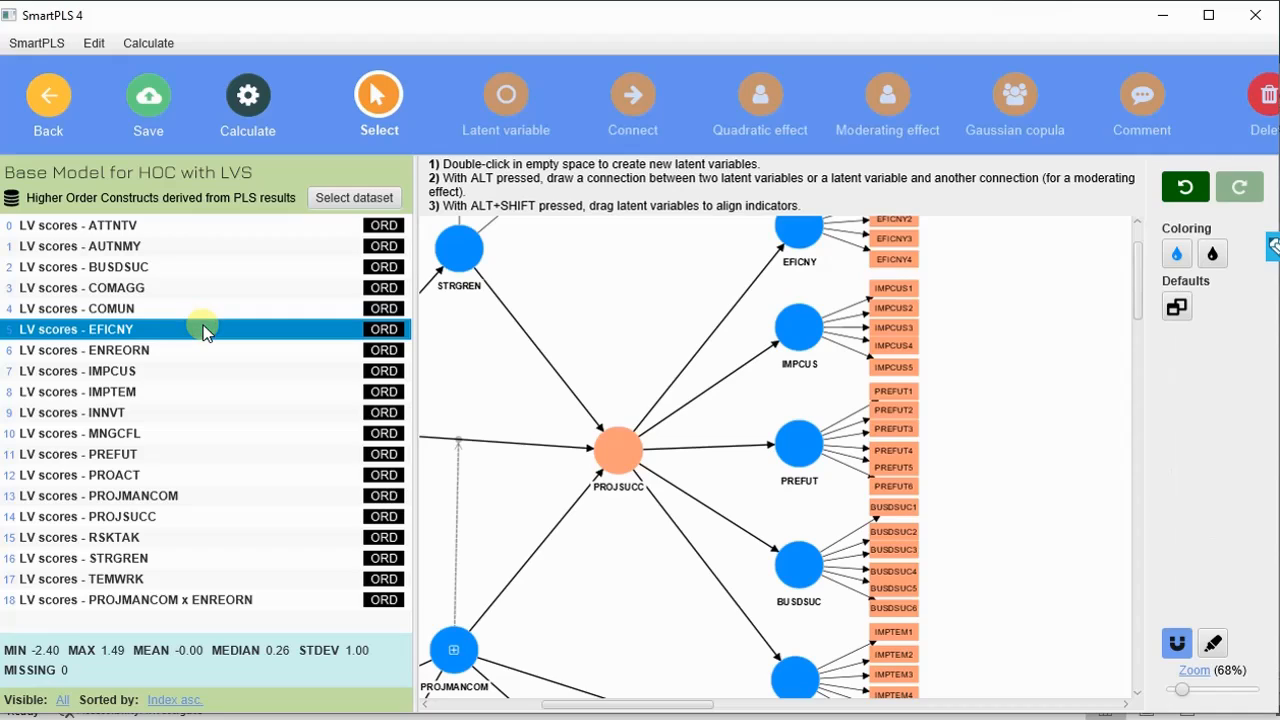
{"action": "left_click", "coordinate": [114, 331]}
{"action": "left_click", "coordinate": [127, 372], "text": "ctrl"}
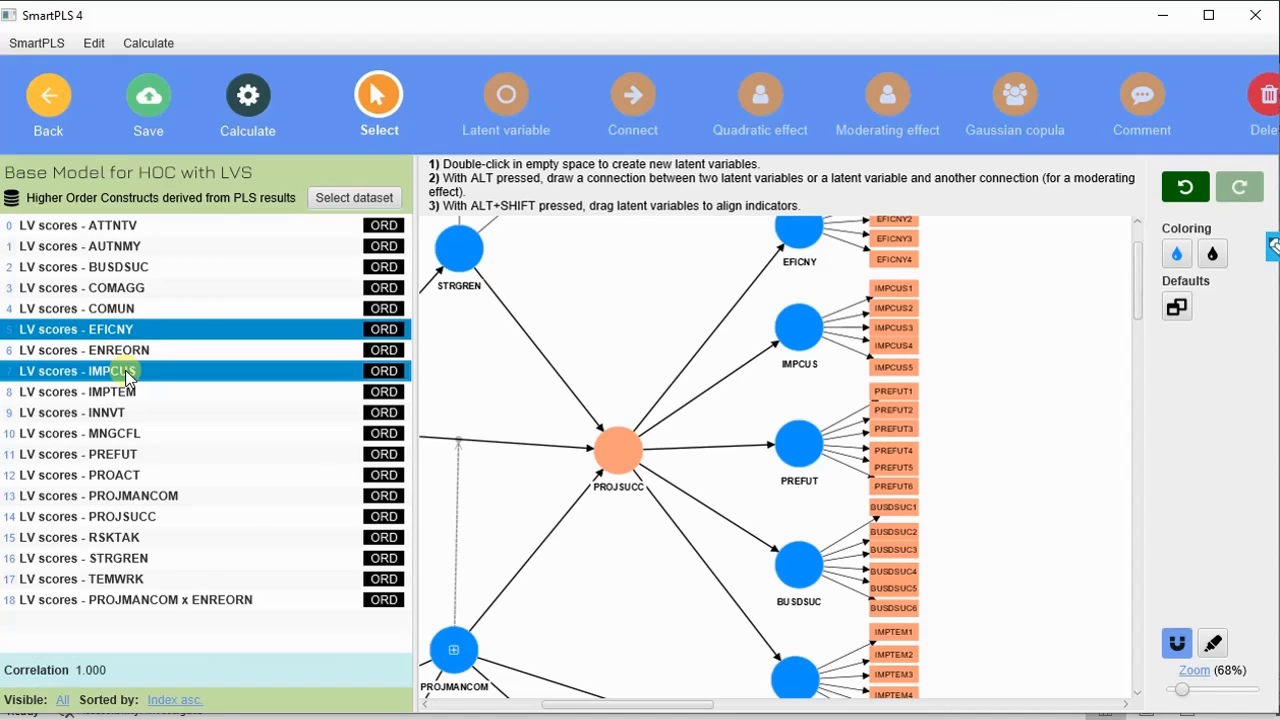
{"action": "left_click", "coordinate": [127, 392], "text": "ctrl"}
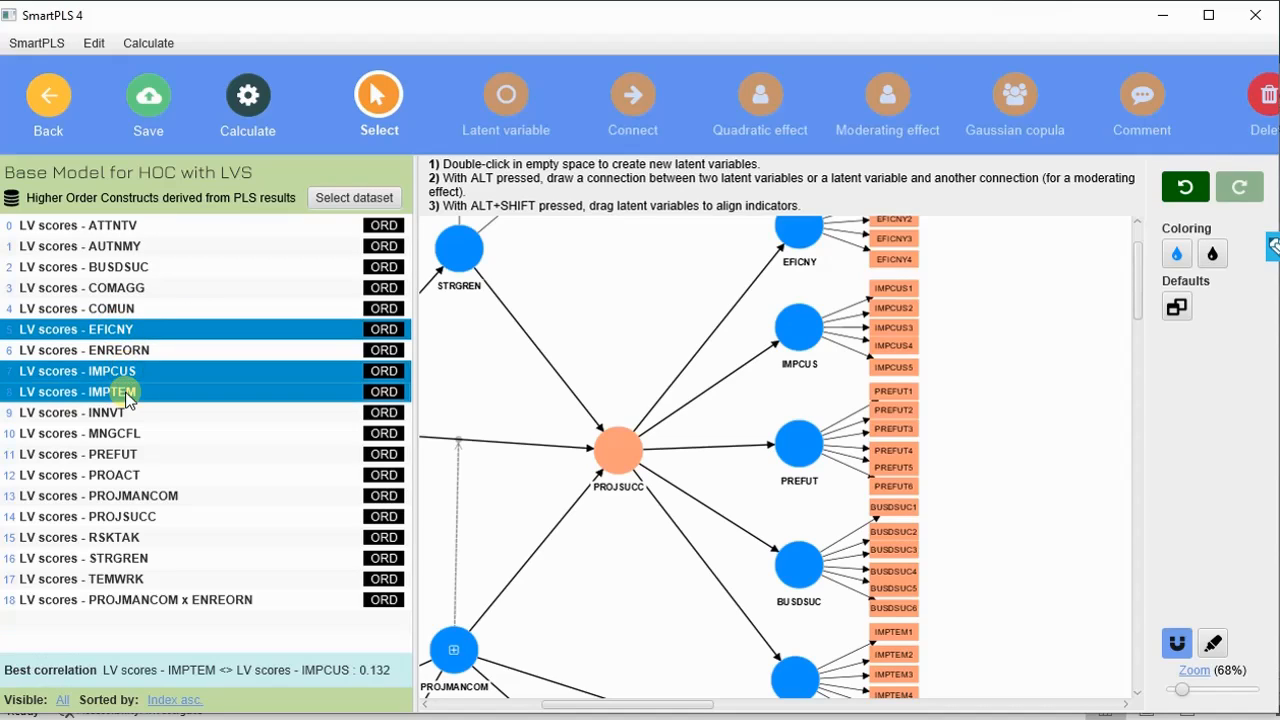
{"action": "left_click", "coordinate": [124, 456], "text": "ctrl"}
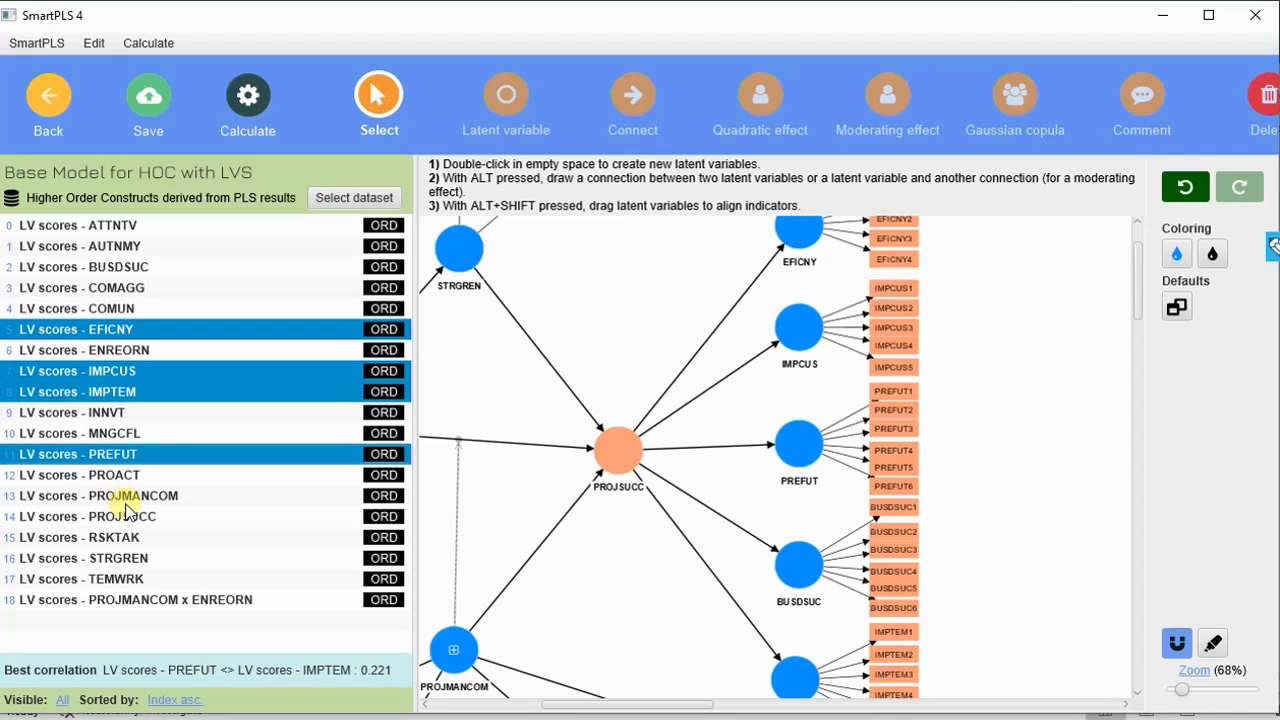
{"action": "left_click", "coordinate": [126, 268], "text": "ctrl"}
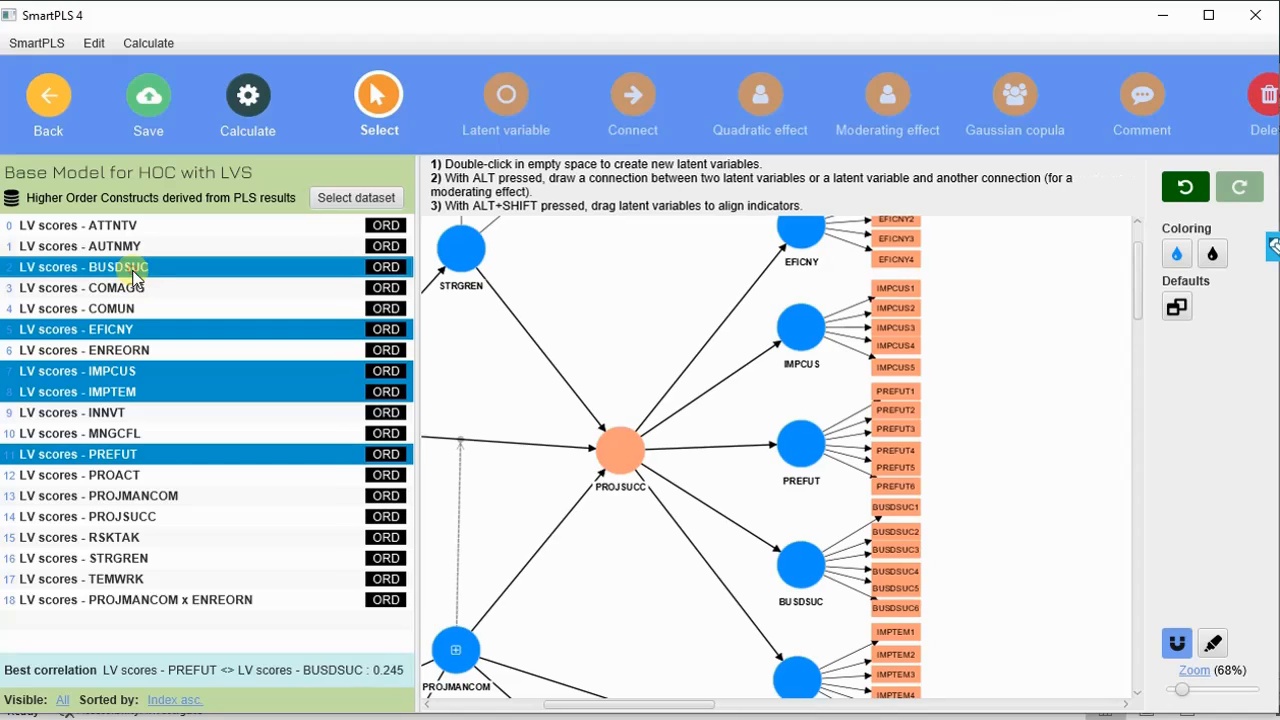
{"action": "scroll", "coordinate": [530, 440], "scroll_direction": "down", "scroll_amount": 2}
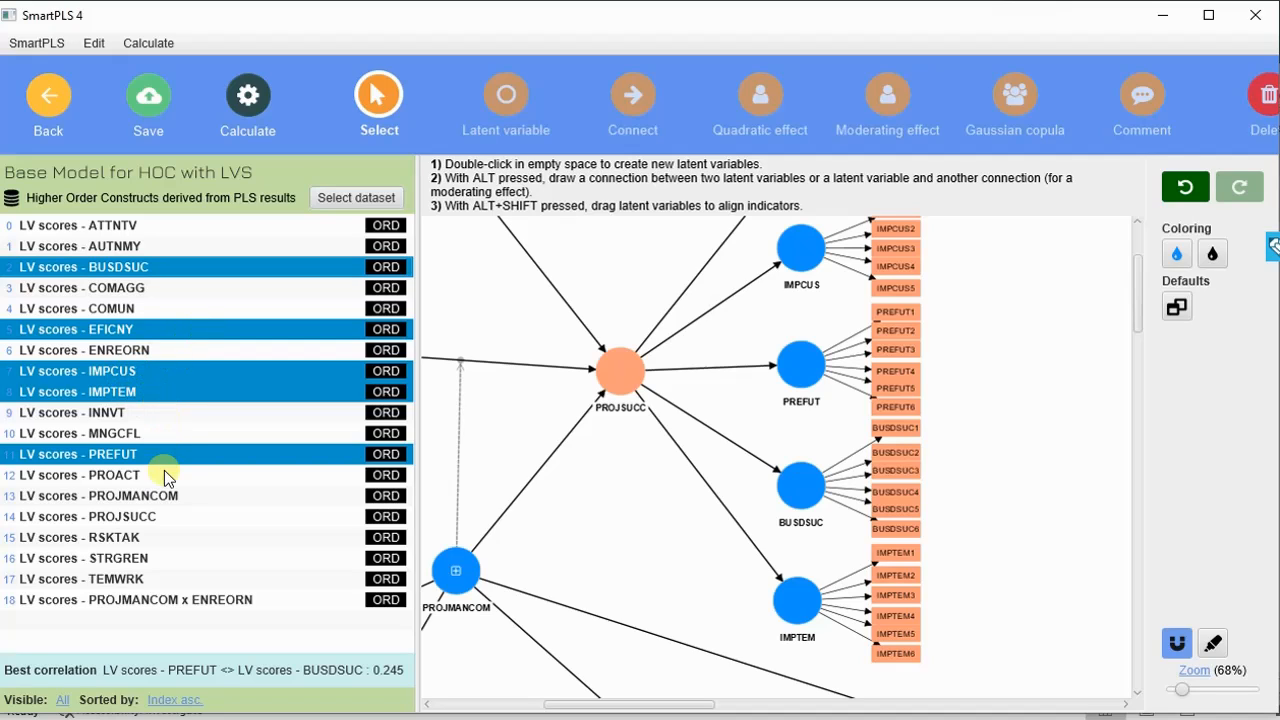
{"action": "scroll", "coordinate": [897, 515], "scroll_direction": "up", "scroll_amount": 2}
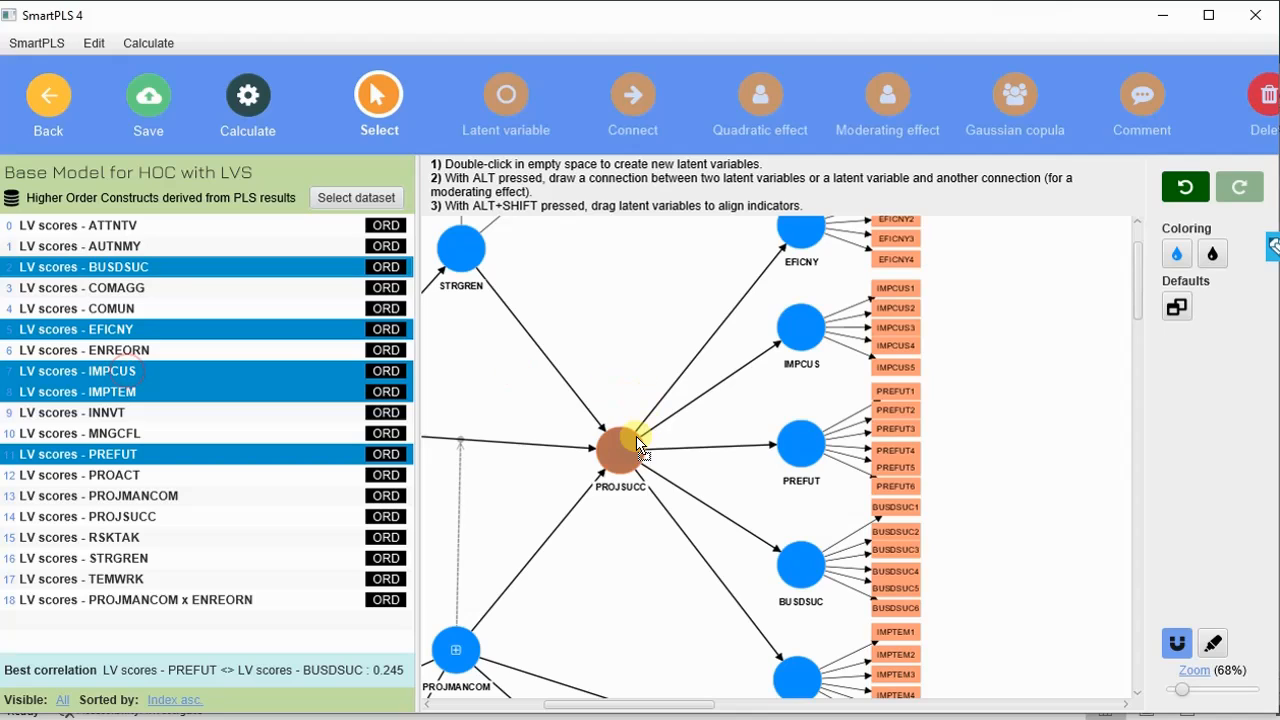
{"action": "left_click_drag", "start_coordinate": [620, 447], "coordinate": [620, 447]}
Step: Delete PROJSUCC's lower-order constructs EFICNY, IMPCUS, PREFUT, BUSDSUC and IMPTEM together with their indicators
{"action": "scroll", "coordinate": [760, 400], "scroll_direction": "up", "scroll_amount": 2}
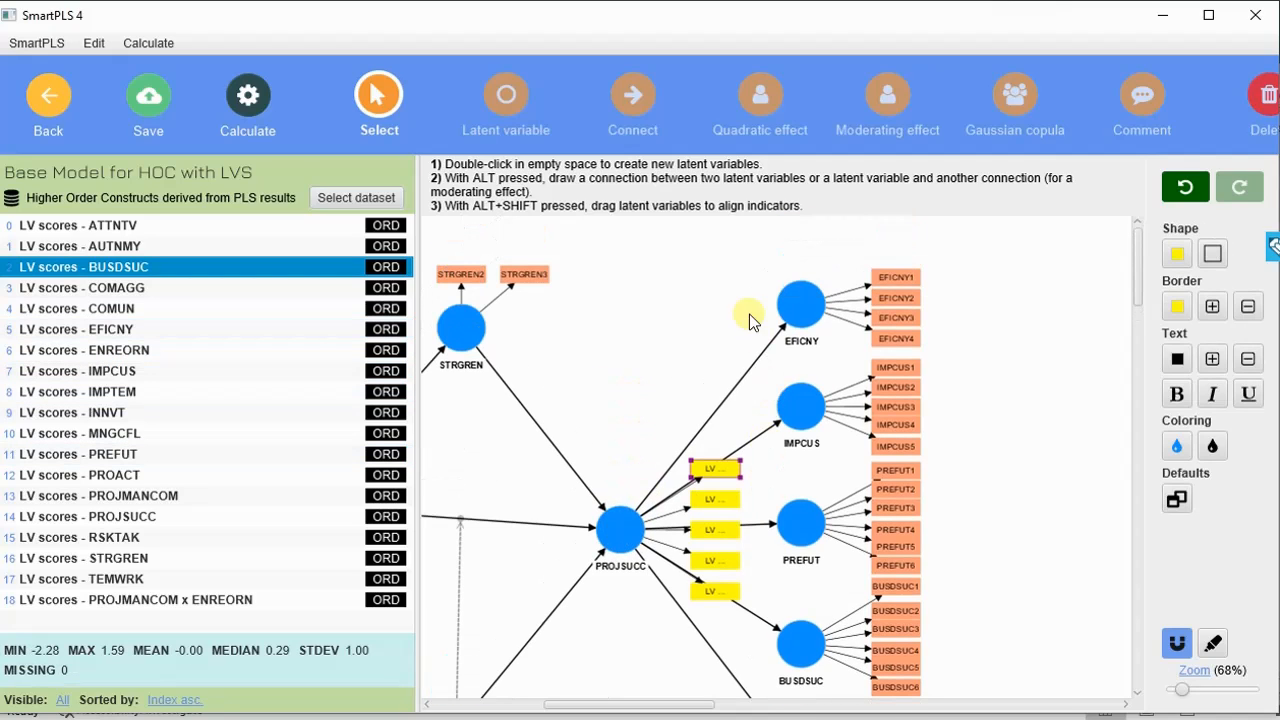
{"action": "left_click_drag", "start_coordinate": [705, 266], "coordinate": [1017, 708]}
{"action": "left_click_drag", "start_coordinate": [733, 233], "coordinate": [982, 490]}
{"action": "left_click_drag", "start_coordinate": [765, 264], "coordinate": [957, 700]}
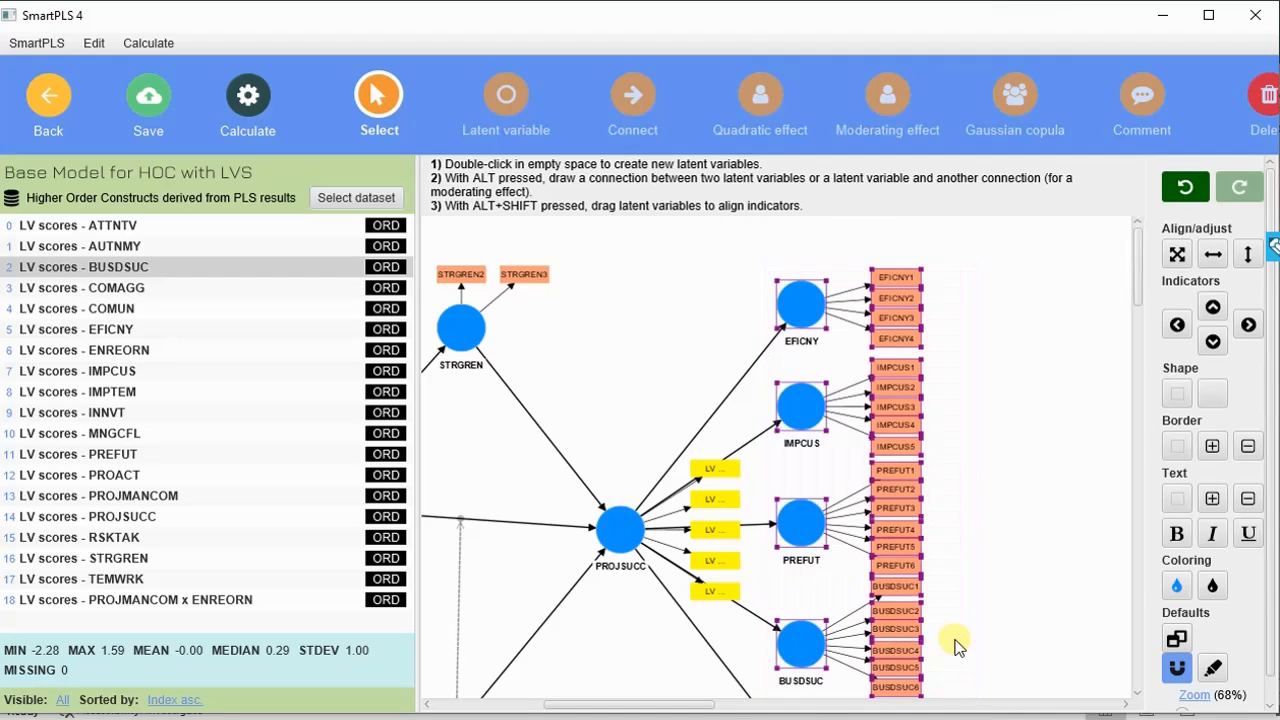
{"action": "scroll", "coordinate": [955, 635], "scroll_direction": "down", "scroll_amount": 3}
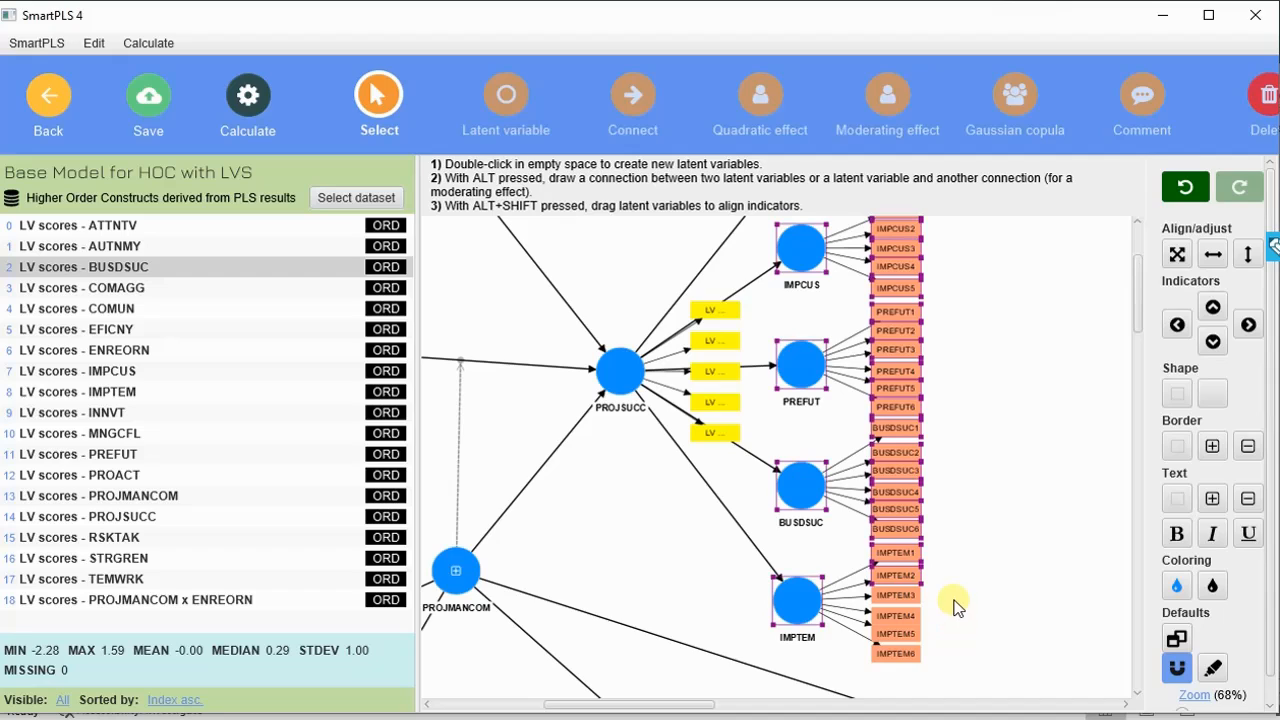
{"action": "key", "text": "Delete"}
{"action": "scroll", "coordinate": [911, 430], "scroll_direction": "down", "scroll_amount": 1}
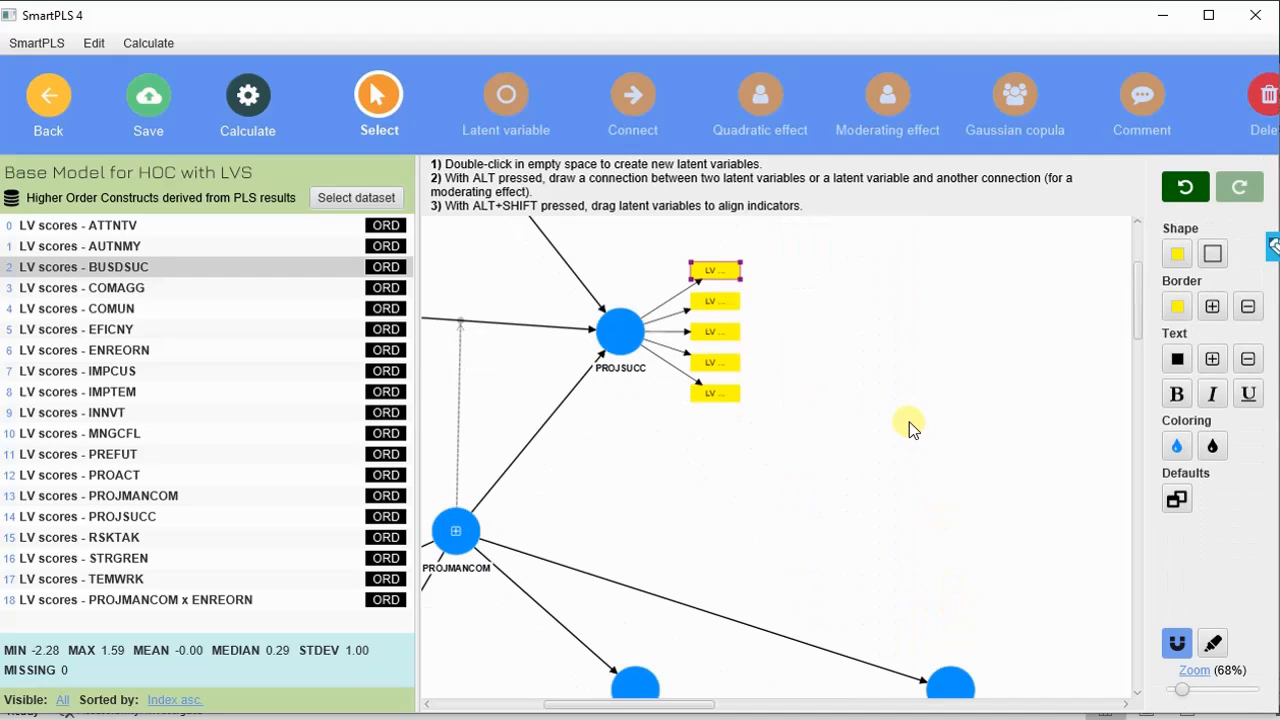
Step: Widen PROJSUCC's five LV score indicator boxes together until their full names fit
{"action": "left_click", "coordinate": [895, 418]}
{"action": "left_click_drag", "start_coordinate": [690, 250], "coordinate": [812, 436]}
{"action": "left_click_drag", "start_coordinate": [752, 400], "coordinate": [873, 412]}
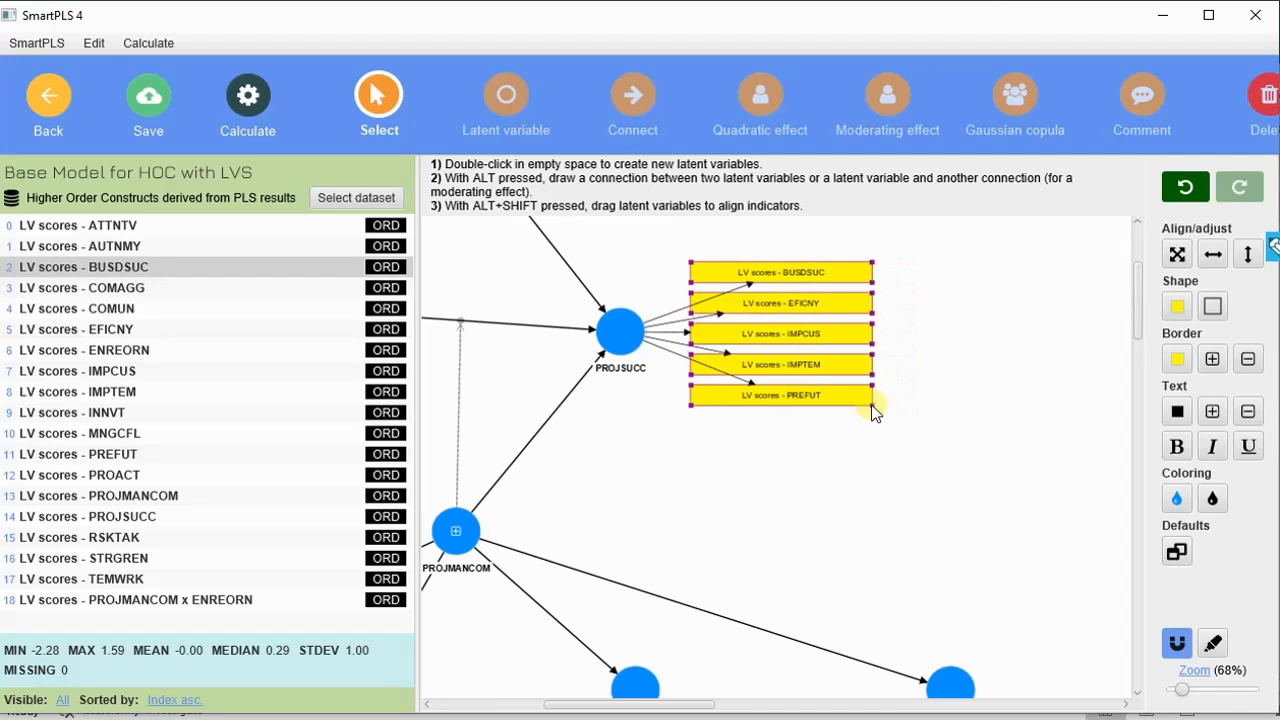
{"action": "left_click", "coordinate": [852, 472]}
Step: Show the hidden indicators of the PROJMANCOM construct
{"action": "left_click_drag", "start_coordinate": [673, 704], "coordinate": [600, 700]}
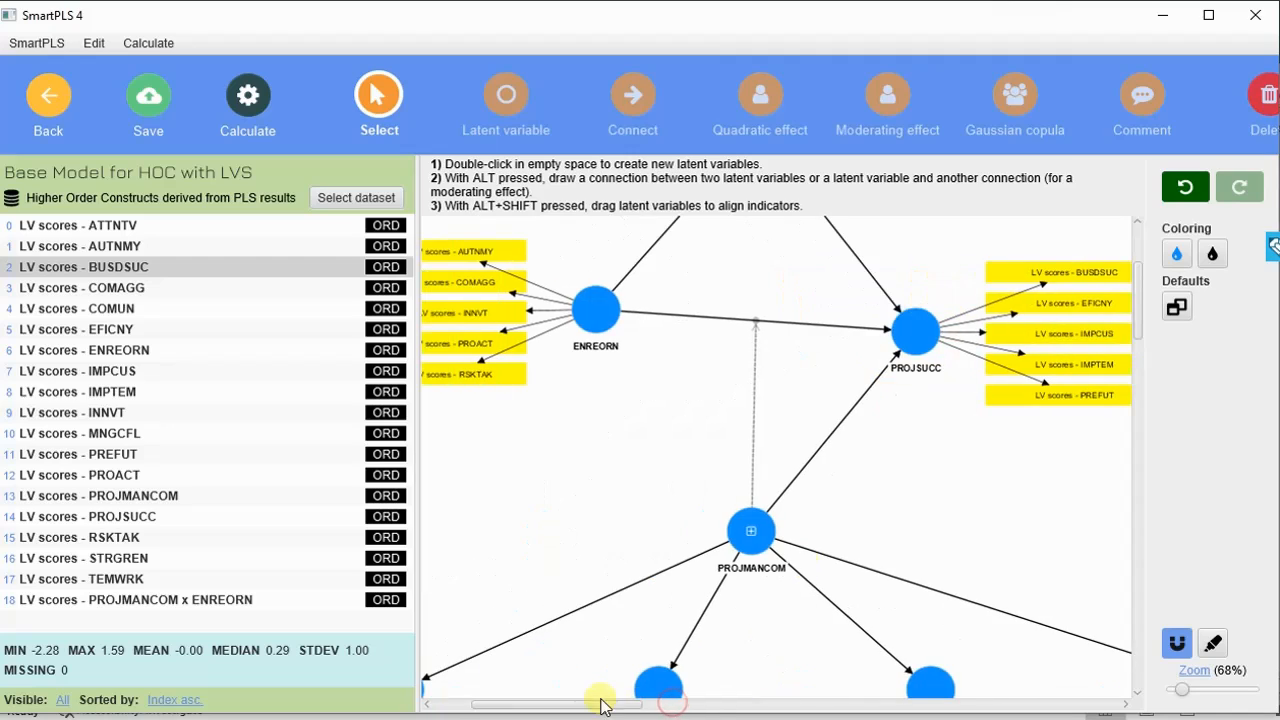
{"action": "scroll", "coordinate": [897, 463], "scroll_direction": "down", "scroll_amount": 3}
{"action": "left_click", "coordinate": [760, 335]}
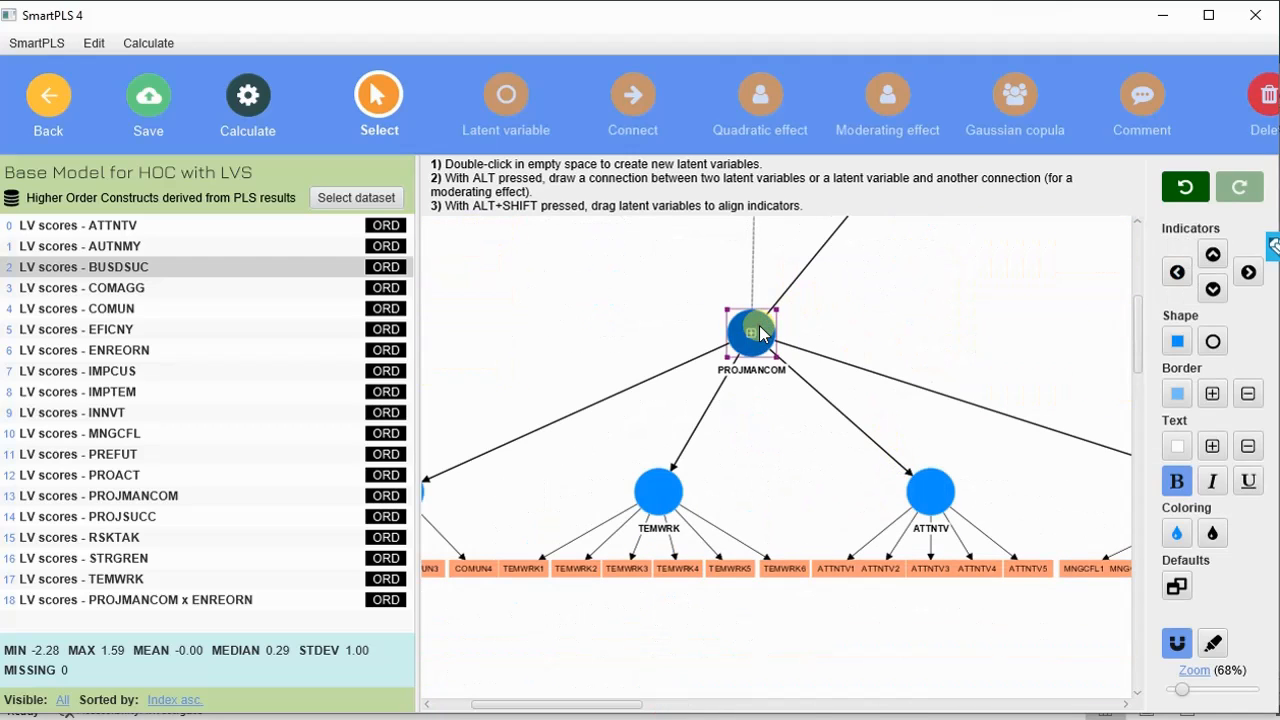
{"action": "right_click", "coordinate": [761, 334]}
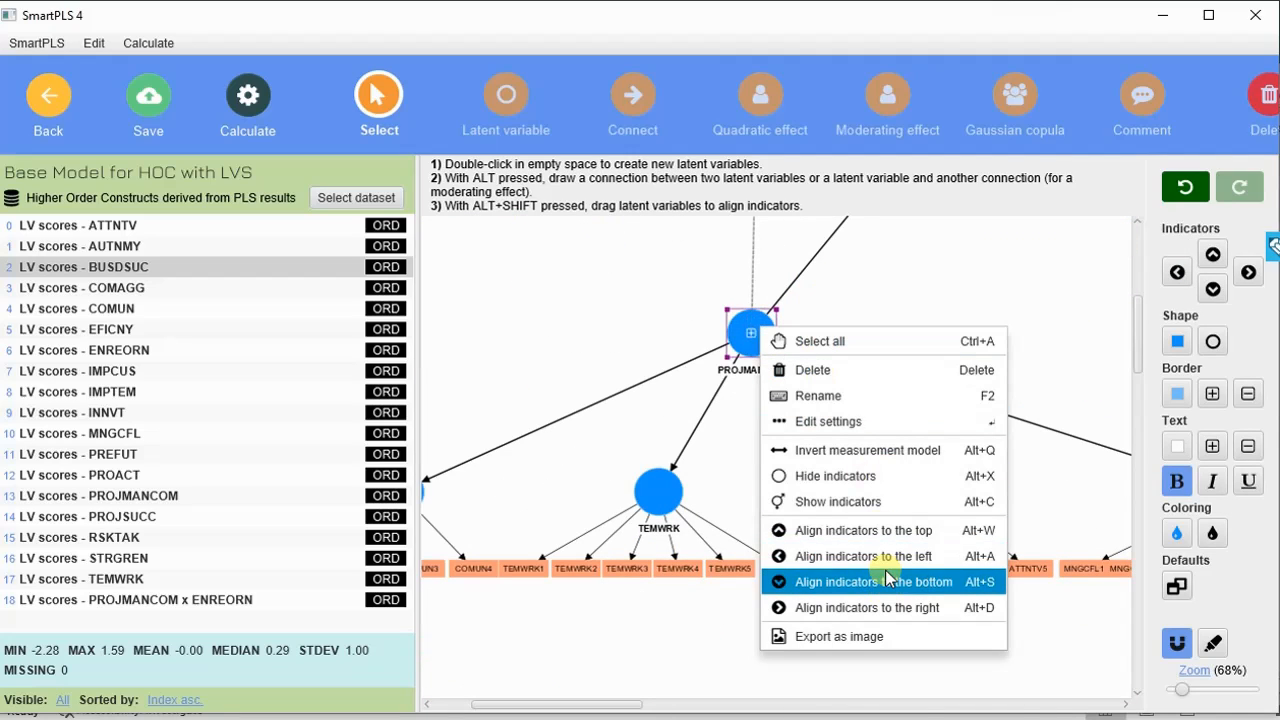
{"action": "left_click", "coordinate": [899, 494]}
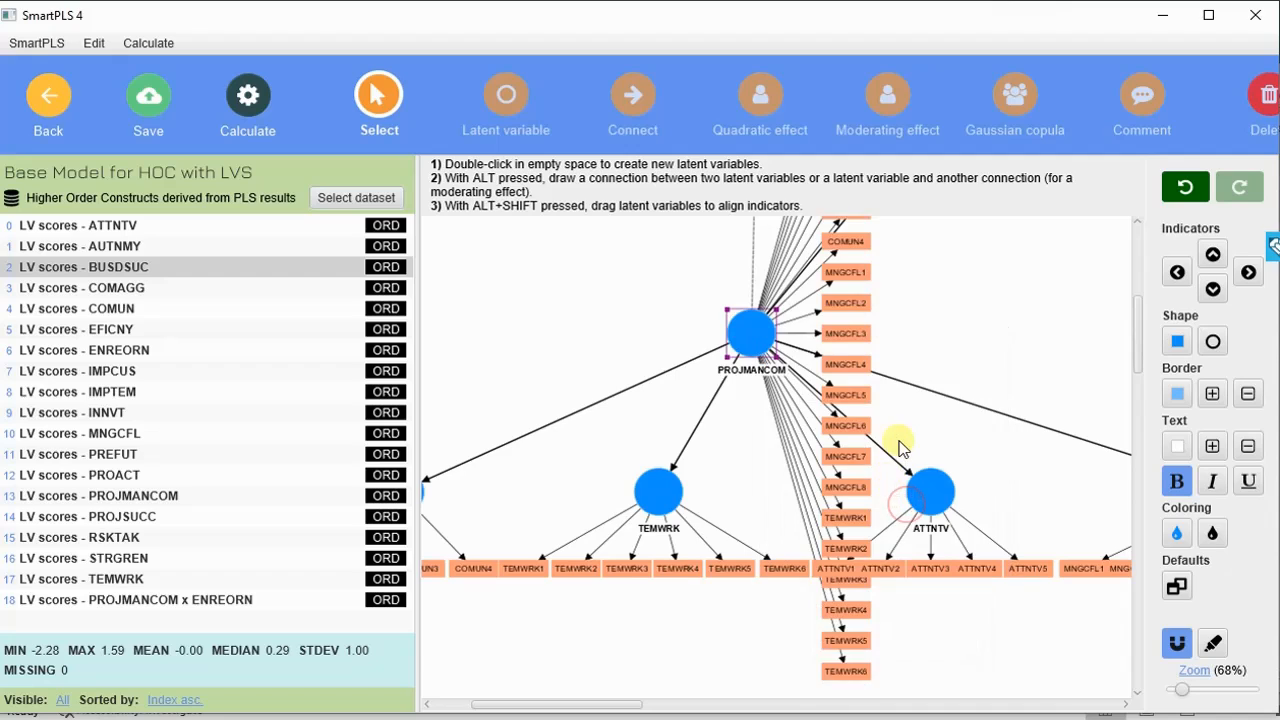
Step: Delete all the original indicators attached directly to PROJMANCOM, down to TEMWRK6
{"action": "scroll", "coordinate": [880, 420], "scroll_direction": "up", "scroll_amount": 5}
{"action": "left_click_drag", "start_coordinate": [815, 278], "coordinate": [882, 695]}
{"action": "scroll", "coordinate": [870, 601], "scroll_direction": "down", "scroll_amount": 3}
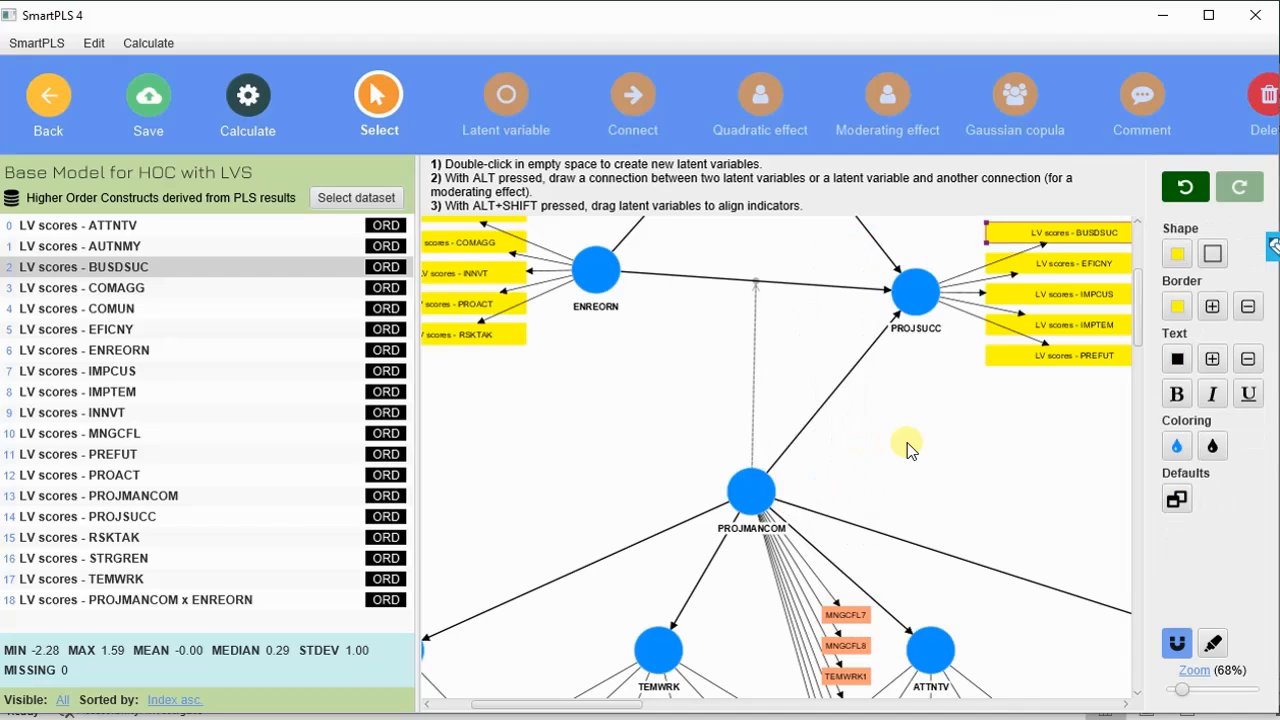
{"action": "scroll", "coordinate": [900, 445], "scroll_direction": "down", "scroll_amount": 4}
{"action": "left_click_drag", "start_coordinate": [794, 391], "coordinate": [880, 640]}
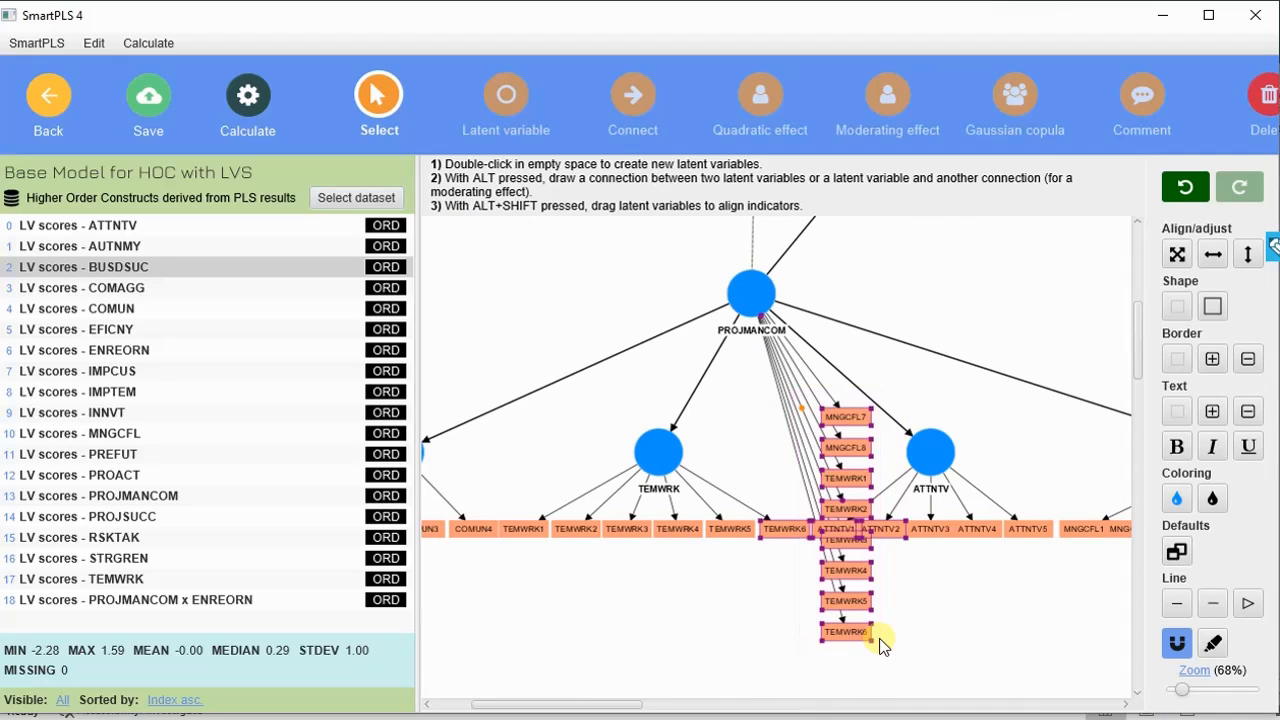
{"action": "key", "text": "Delete"}
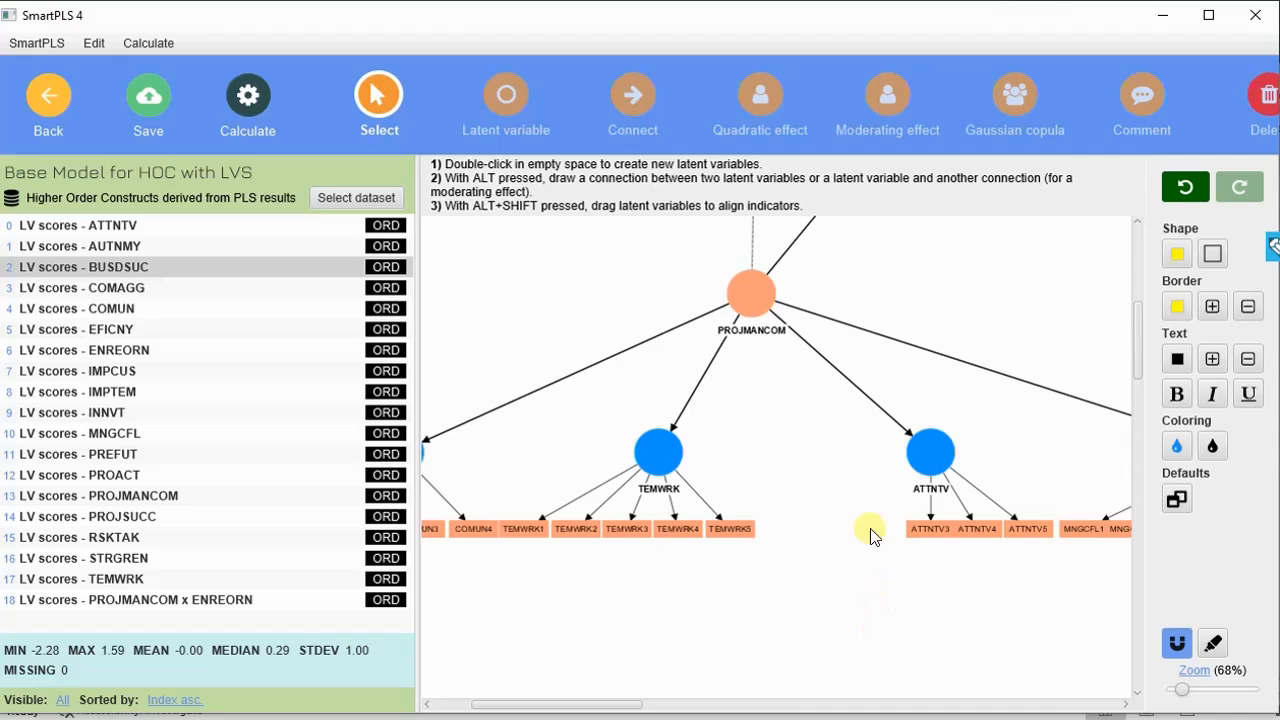
Step: Assign the LV scores of COMUN, TEMWRK, ATTNTV and MNGCFL to PROJMANCOM as its indicators
{"action": "left_click_drag", "start_coordinate": [586, 703], "coordinate": [540, 703]}
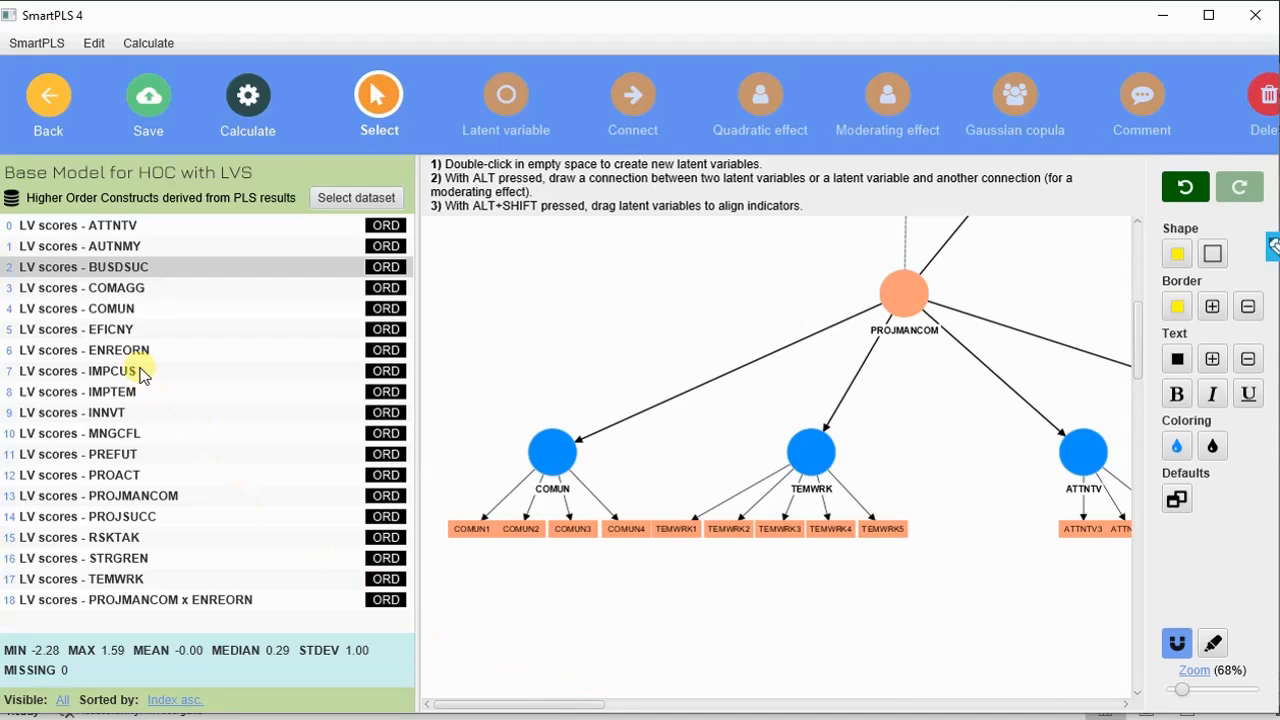
{"action": "left_click", "coordinate": [130, 308]}
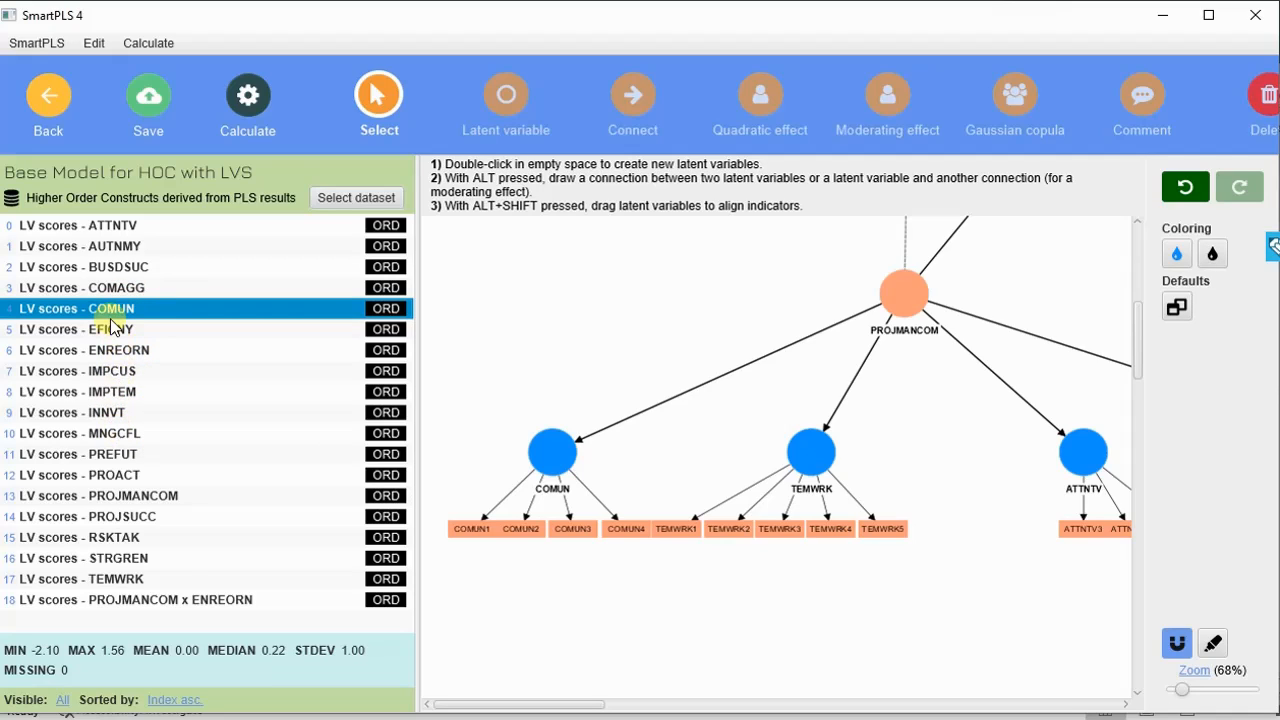
{"action": "left_click", "coordinate": [103, 580], "text": "ctrl"}
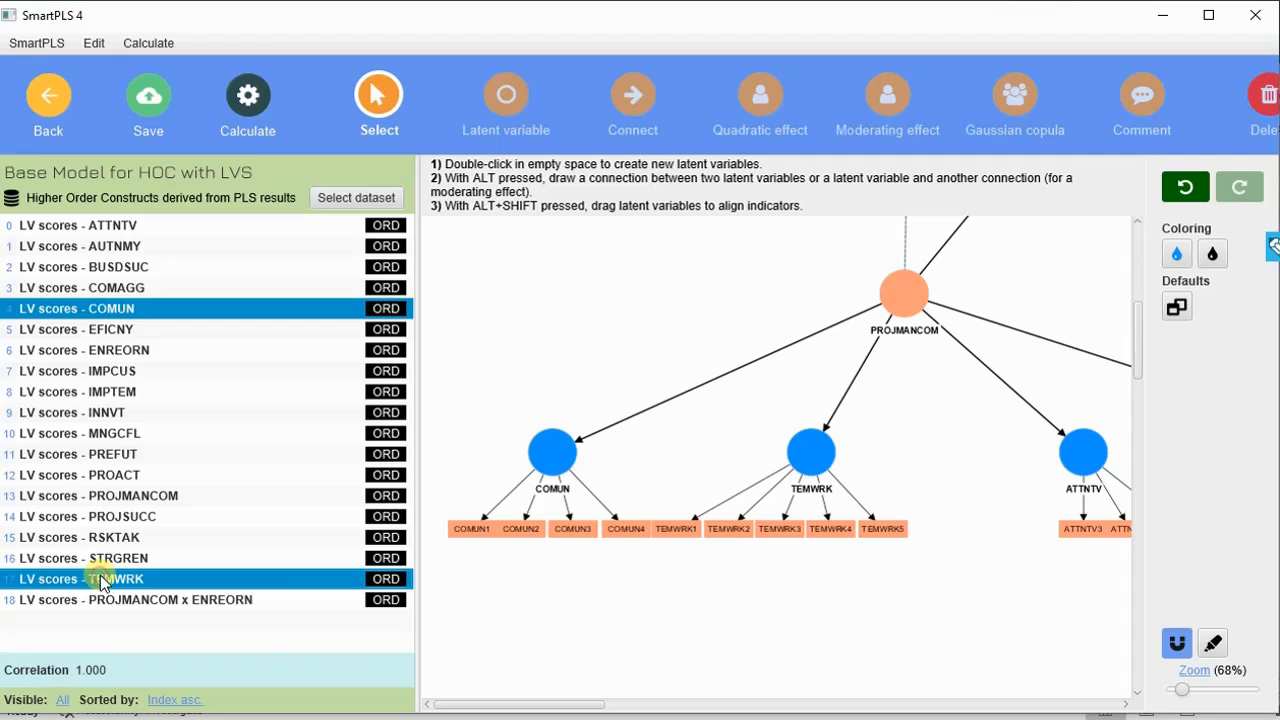
{"action": "left_click", "coordinate": [130, 228], "text": "ctrl"}
{"action": "left_click_drag", "start_coordinate": [600, 703], "coordinate": [699, 706]}
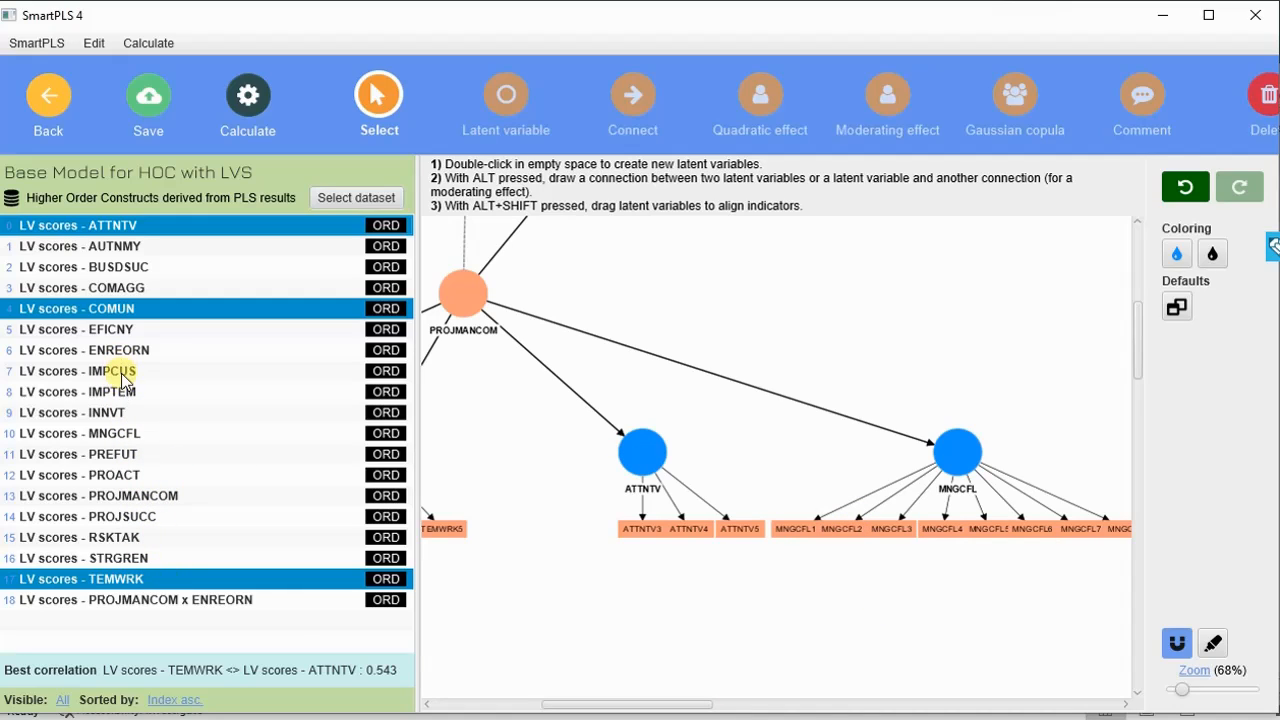
{"action": "left_click", "coordinate": [123, 436], "text": "ctrl"}
{"action": "left_click", "coordinate": [462, 316]}
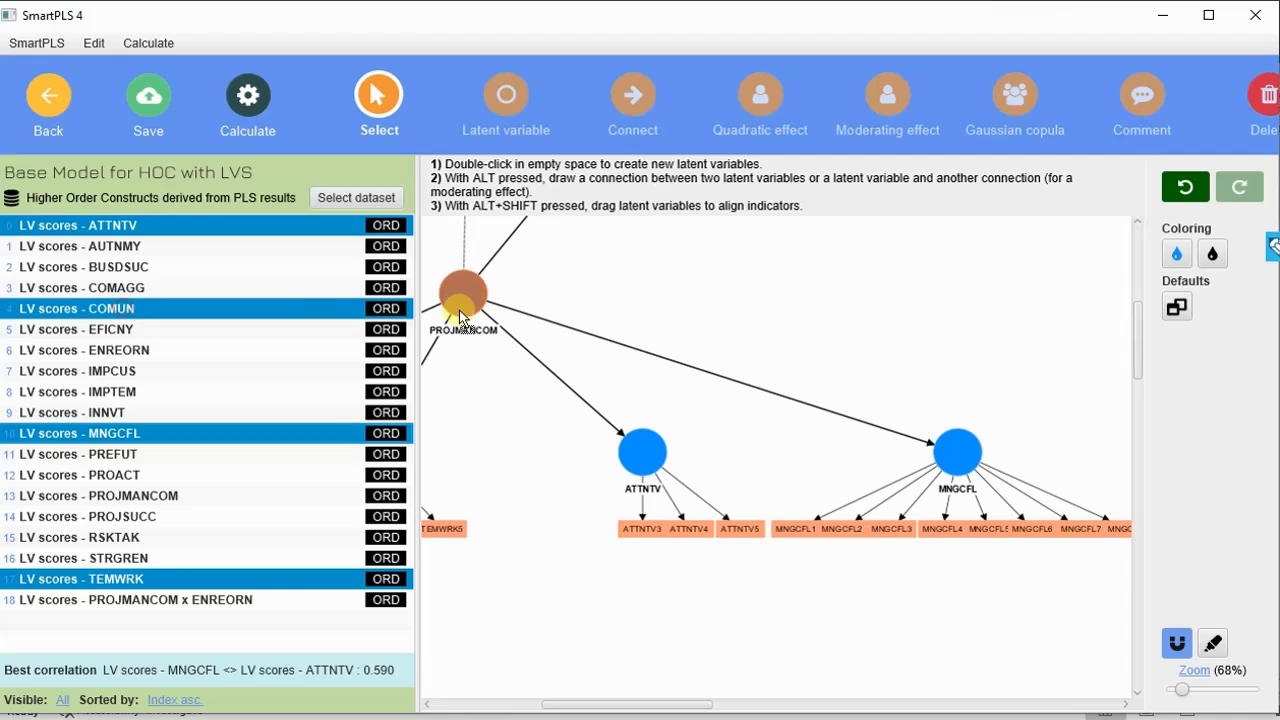
{"action": "left_click_drag", "start_coordinate": [466, 312], "coordinate": [464, 308]}
Step: Delete PROJMANCOM's lower-order constructs ATTNTV, MNGCFL, TEMWRK and COMUN together with their indicators
{"action": "scroll", "coordinate": [1097, 384], "scroll_direction": "down", "scroll_amount": 3}
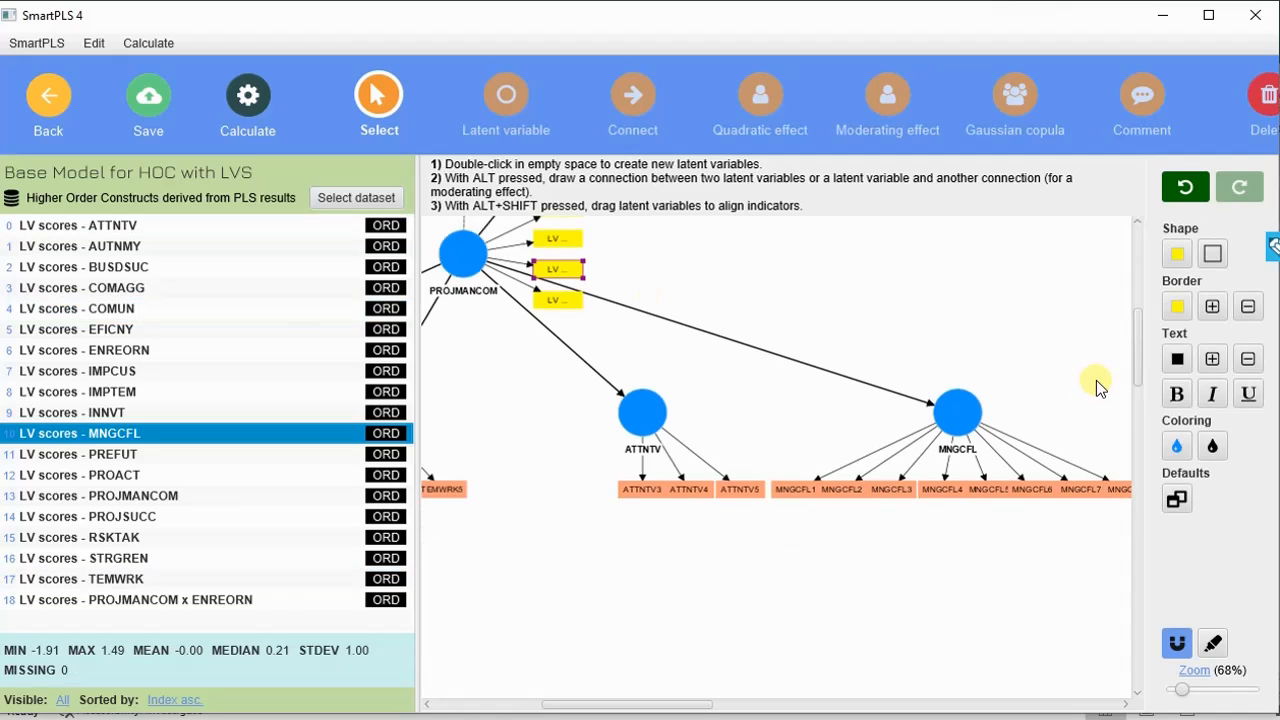
{"action": "left_click", "coordinate": [976, 251]}
{"action": "left_click_drag", "start_coordinate": [976, 250], "coordinate": [295, 447]}
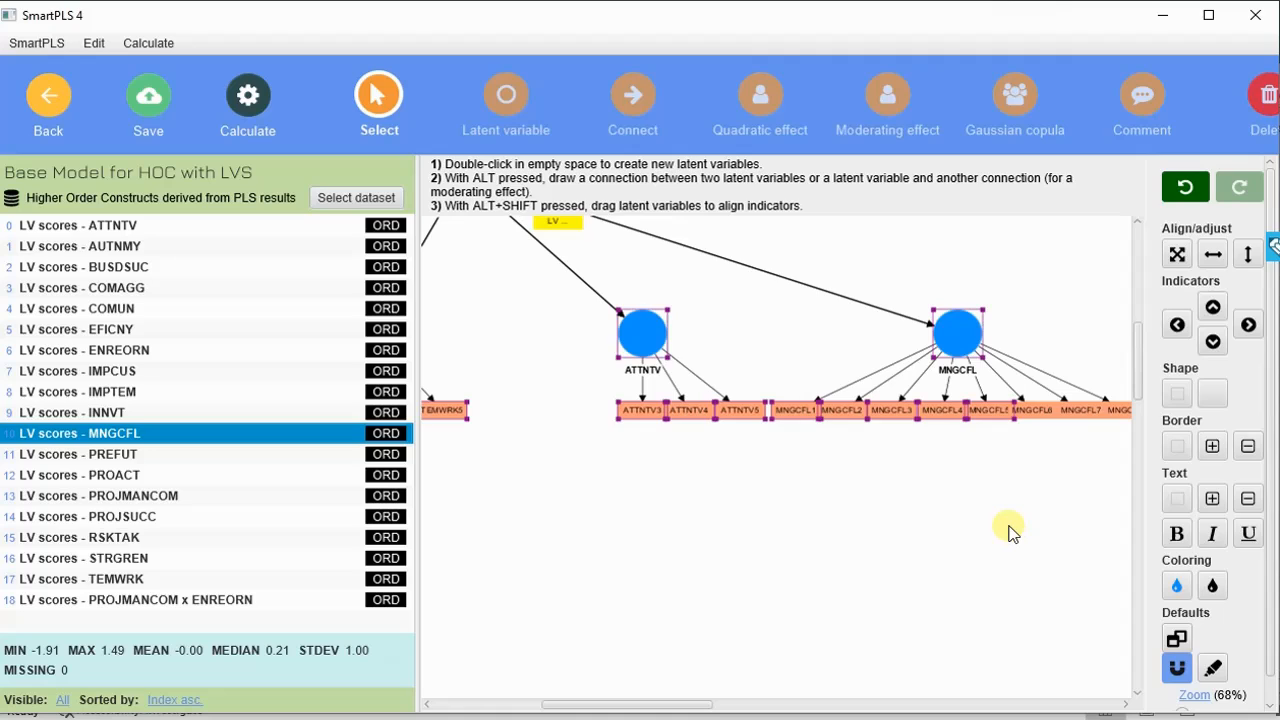
{"action": "key", "text": "Delete"}
{"action": "left_click_drag", "start_coordinate": [669, 705], "coordinate": [567, 690]}
{"action": "scroll", "coordinate": [746, 546], "scroll_direction": "up", "scroll_amount": 3}
{"action": "left_click_drag", "start_coordinate": [486, 381], "coordinate": [737, 580]}
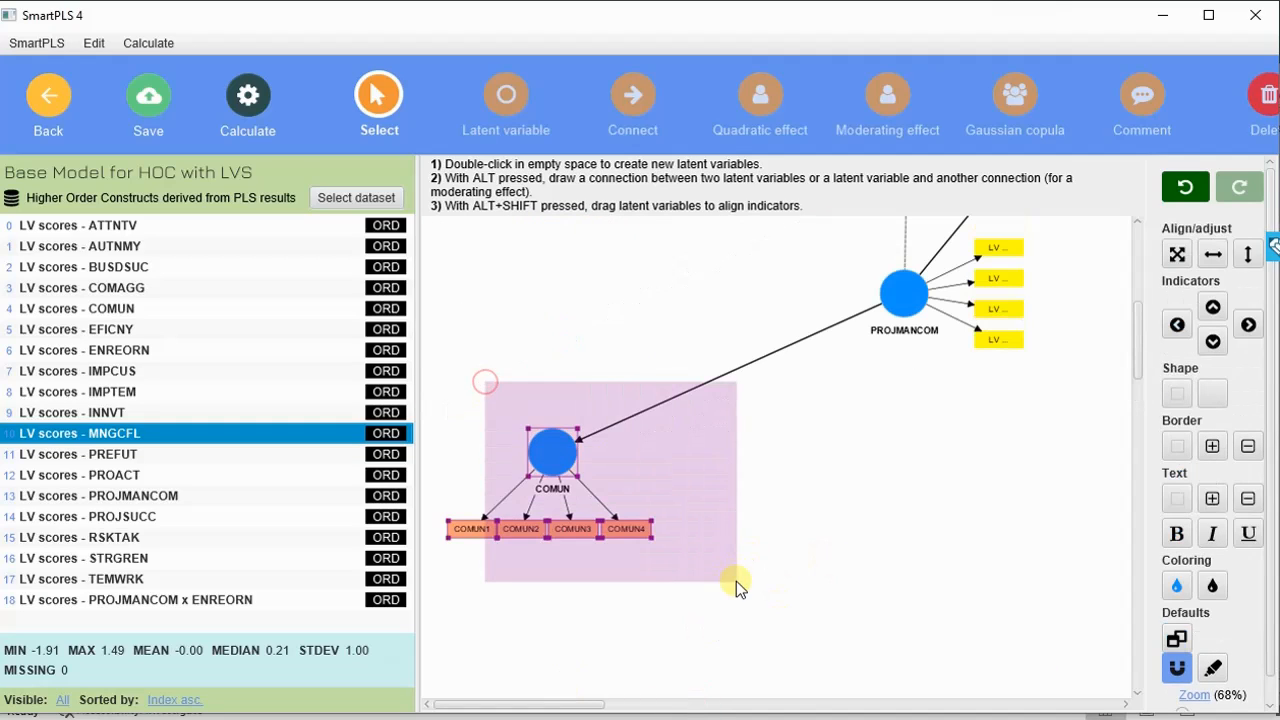
{"action": "key", "text": "Delete"}
Step: Align PROJMANCOM's LV score indicators below the construct
{"action": "scroll", "coordinate": [1000, 350], "scroll_direction": "up", "scroll_amount": 2}
{"action": "left_click", "coordinate": [918, 457]}
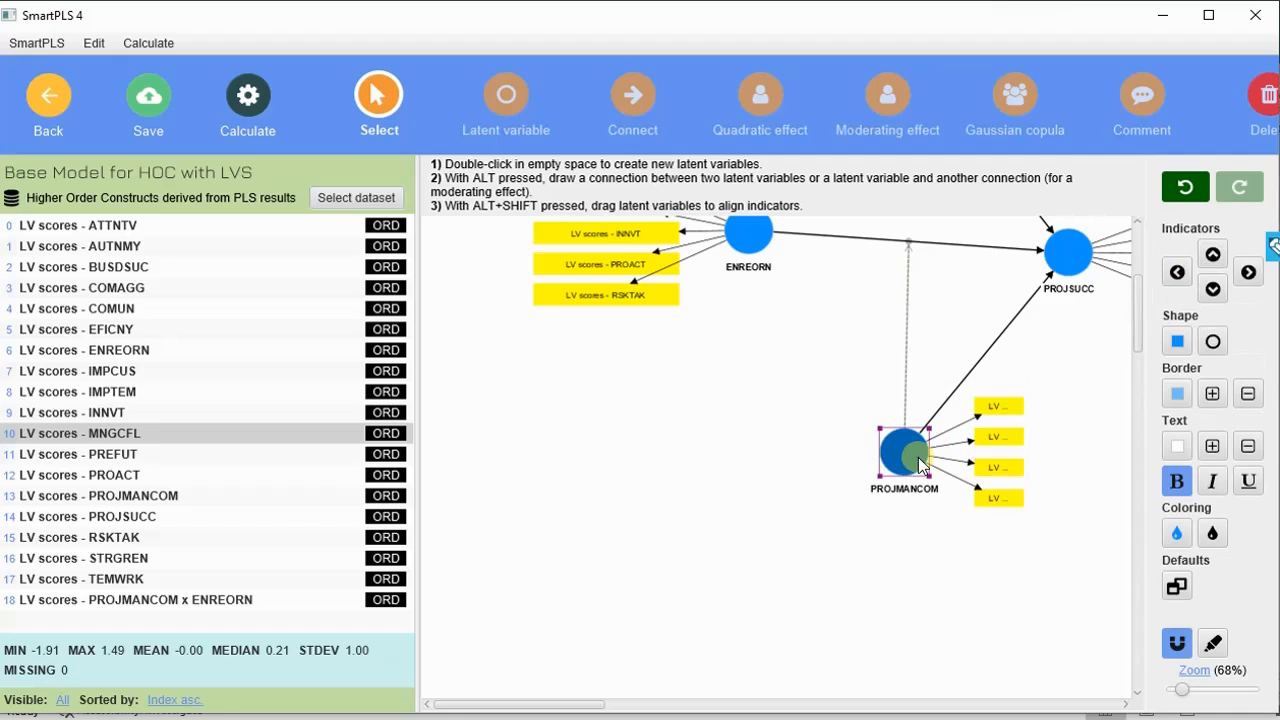
{"action": "right_click", "coordinate": [918, 457]}
{"action": "left_click", "coordinate": [1212, 289]}
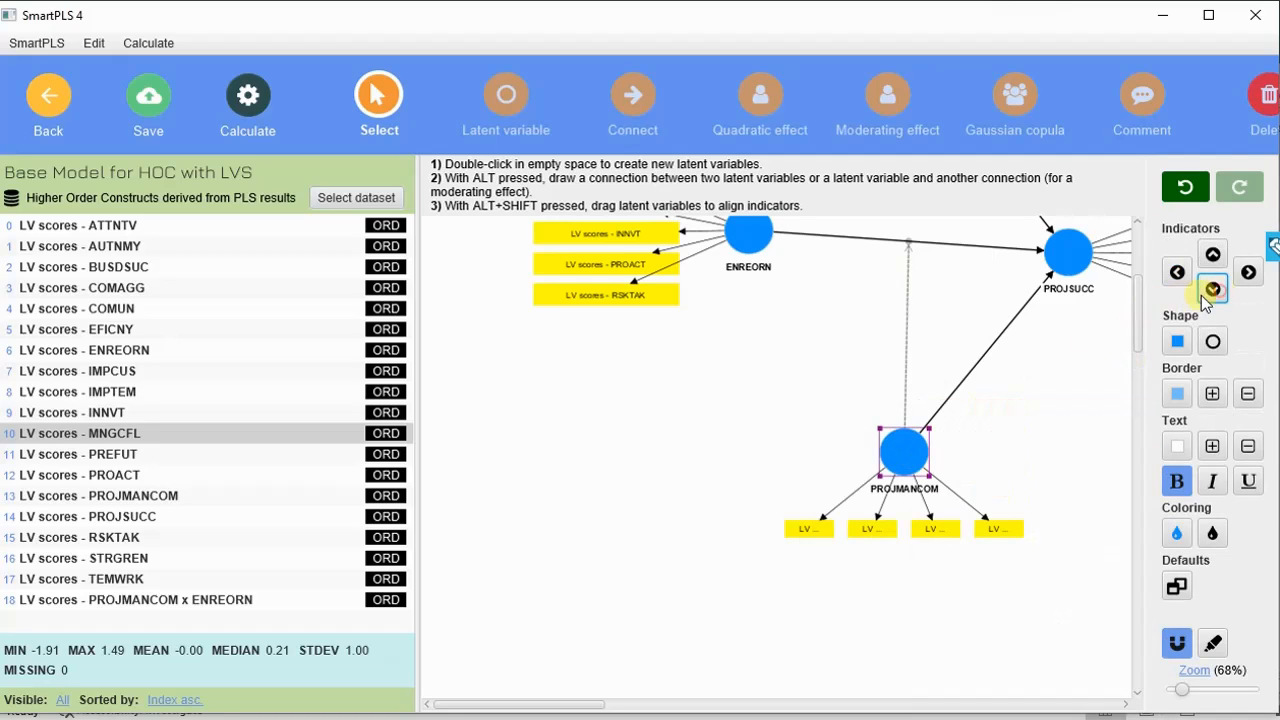
Step: Move ENREORN slightly down so it is level with PROJSUCC
{"action": "scroll", "coordinate": [800, 260], "scroll_direction": "up", "scroll_amount": 2}
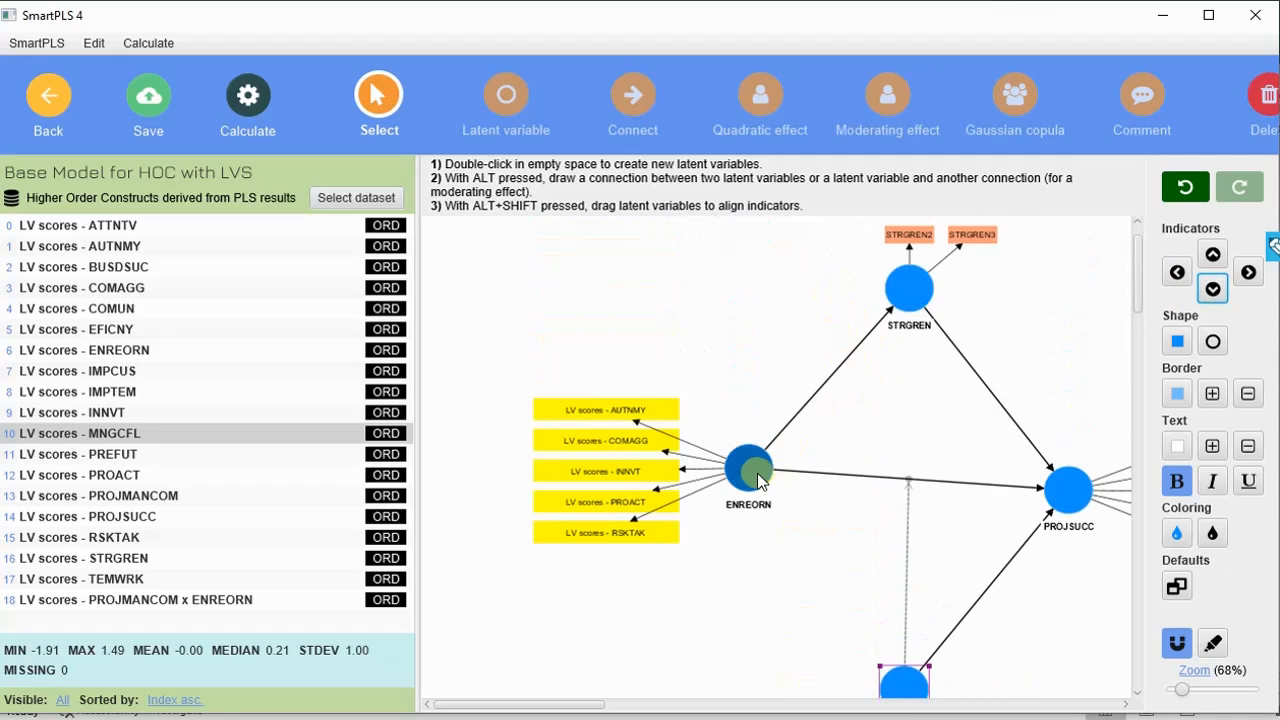
{"action": "left_click", "coordinate": [757, 473]}
{"action": "left_click_drag", "start_coordinate": [766, 517], "coordinate": [757, 493]}
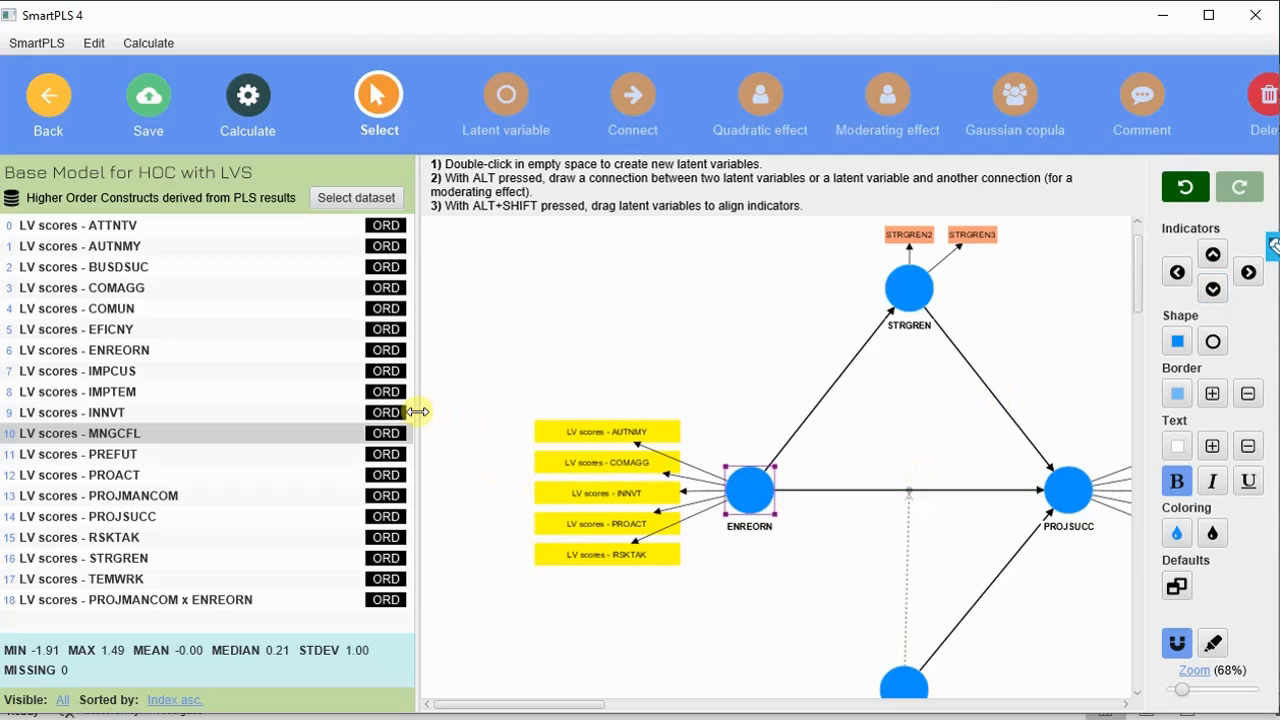
Step: Narrow the variable list to enlarge the canvas, and move PROJMANCOM up, directly beneath the middle of the ENREORN–PROJSUCC path
{"action": "left_click_drag", "start_coordinate": [418, 411], "coordinate": [243, 383]}
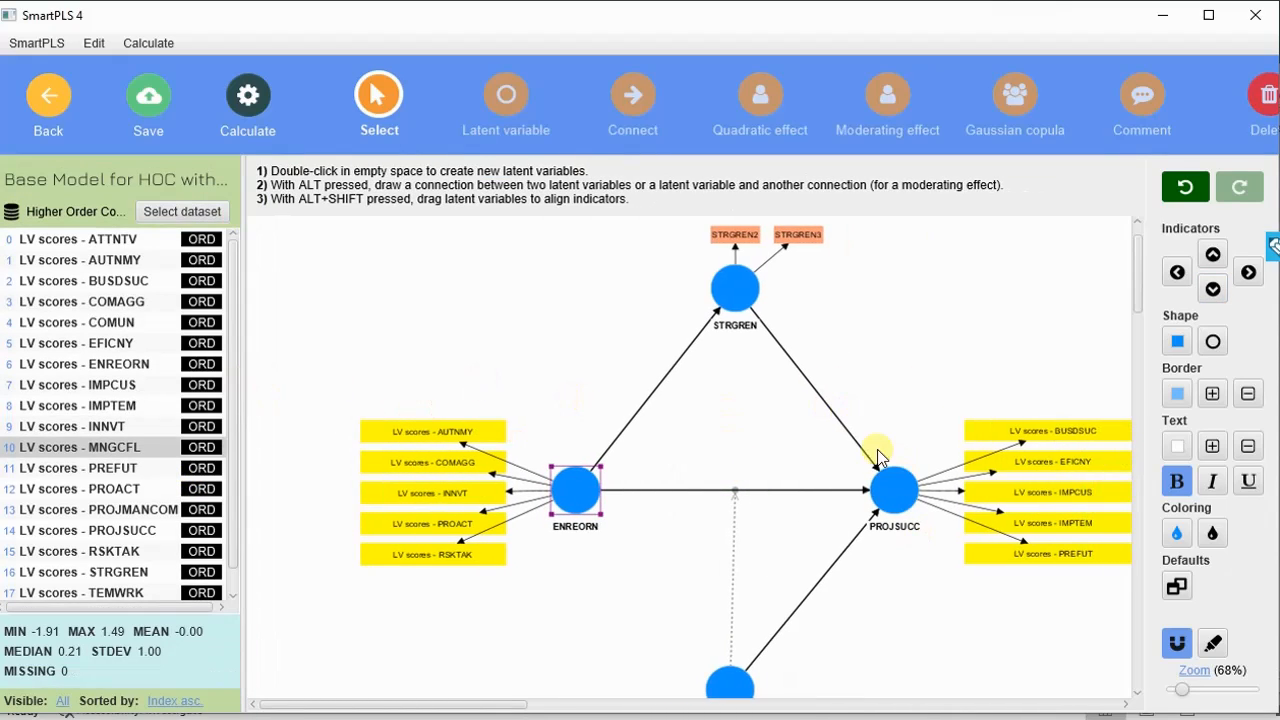
{"action": "scroll", "coordinate": [965, 400], "scroll_direction": "down", "scroll_amount": 1}
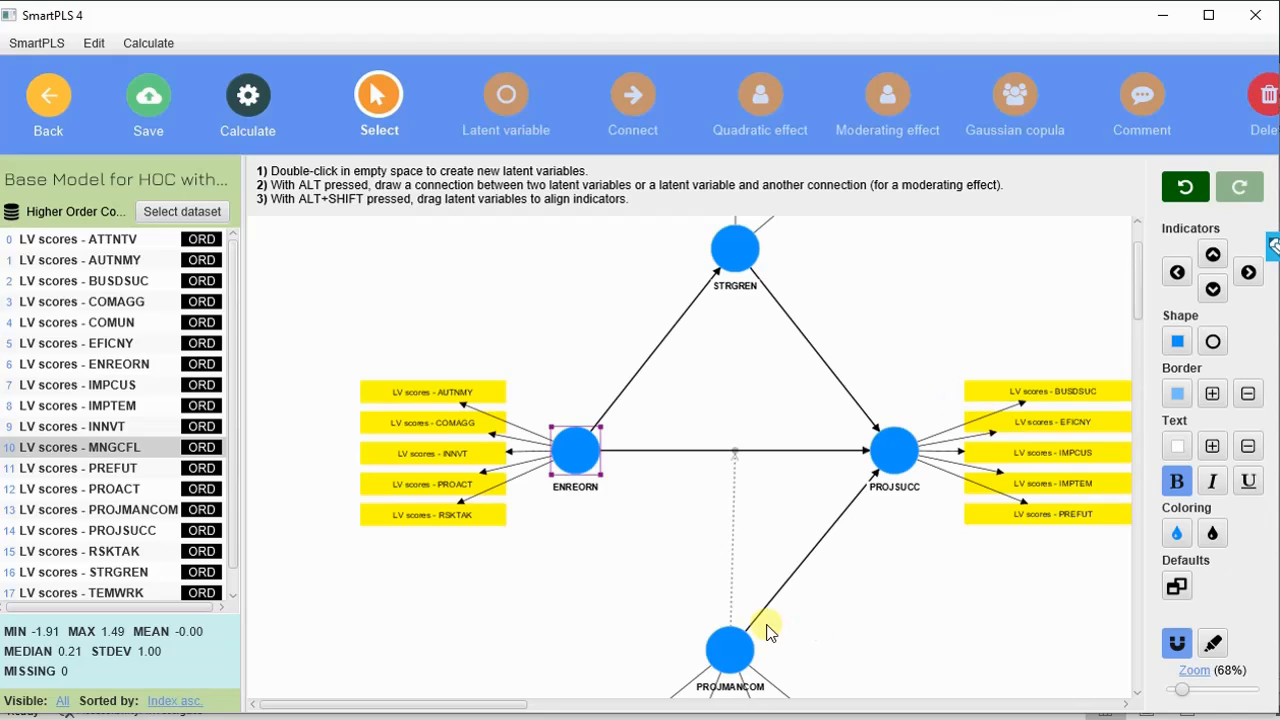
{"action": "left_click_drag", "start_coordinate": [740, 638], "coordinate": [729, 552]}
Step: Try moving STRGREN down closer to the ENREORN–PROJSUCC path
{"action": "left_click_drag", "start_coordinate": [722, 272], "coordinate": [696, 351]}
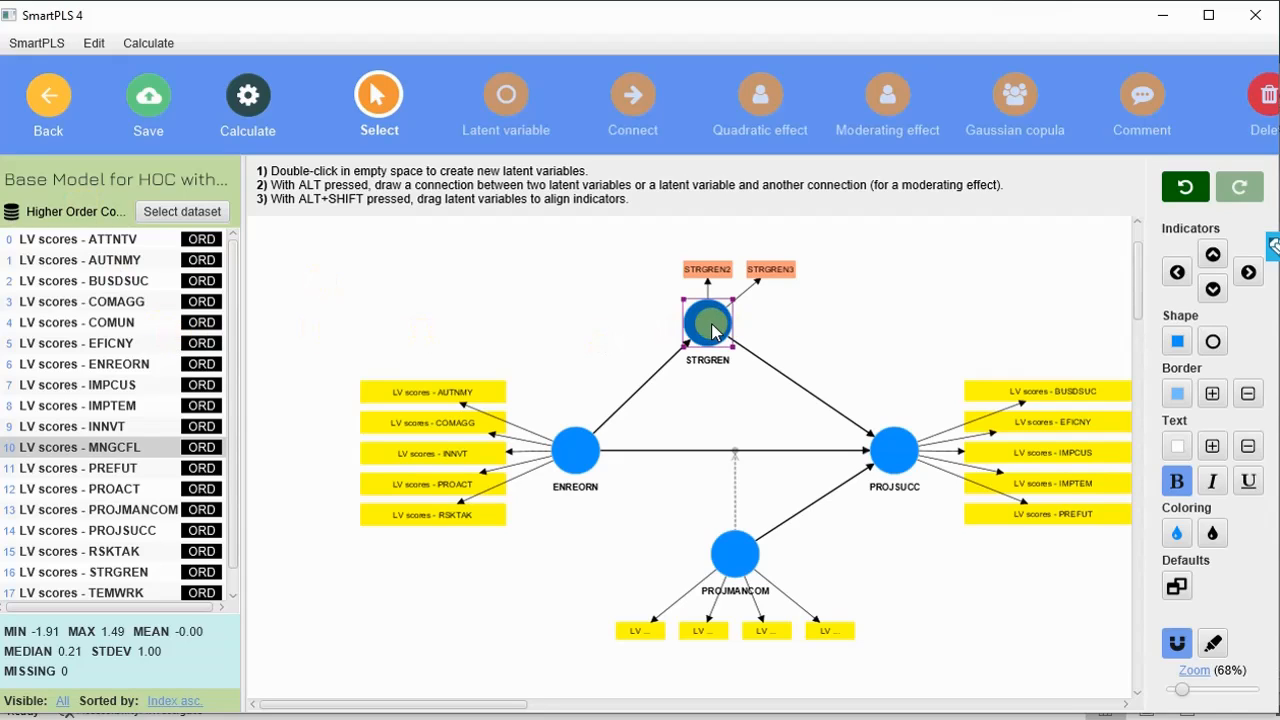
{"action": "scroll", "coordinate": [165, 380], "scroll_direction": "down", "scroll_amount": 1}
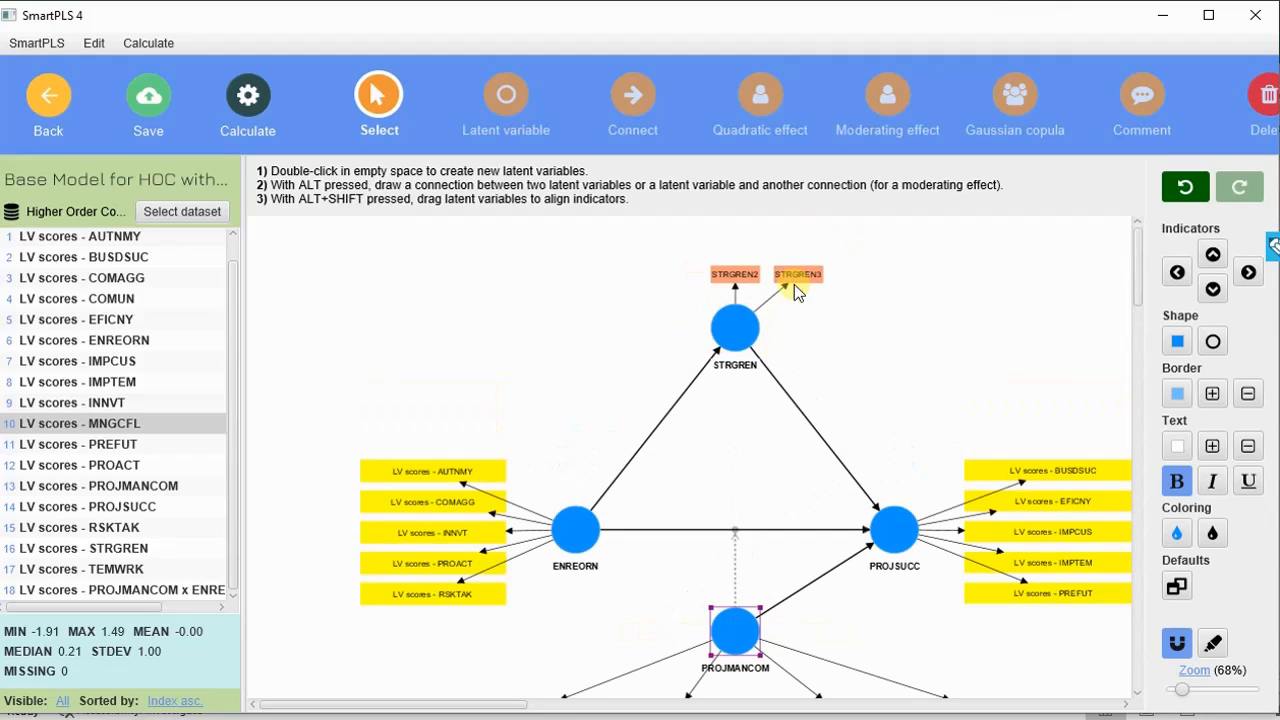
Step: Remove the STRGREN2 and STRGREN3 indicators from STRGREN and assign LV scores - STRGREN to the construct instead
{"action": "scroll", "coordinate": [229, 337], "scroll_direction": "up", "scroll_amount": 1}
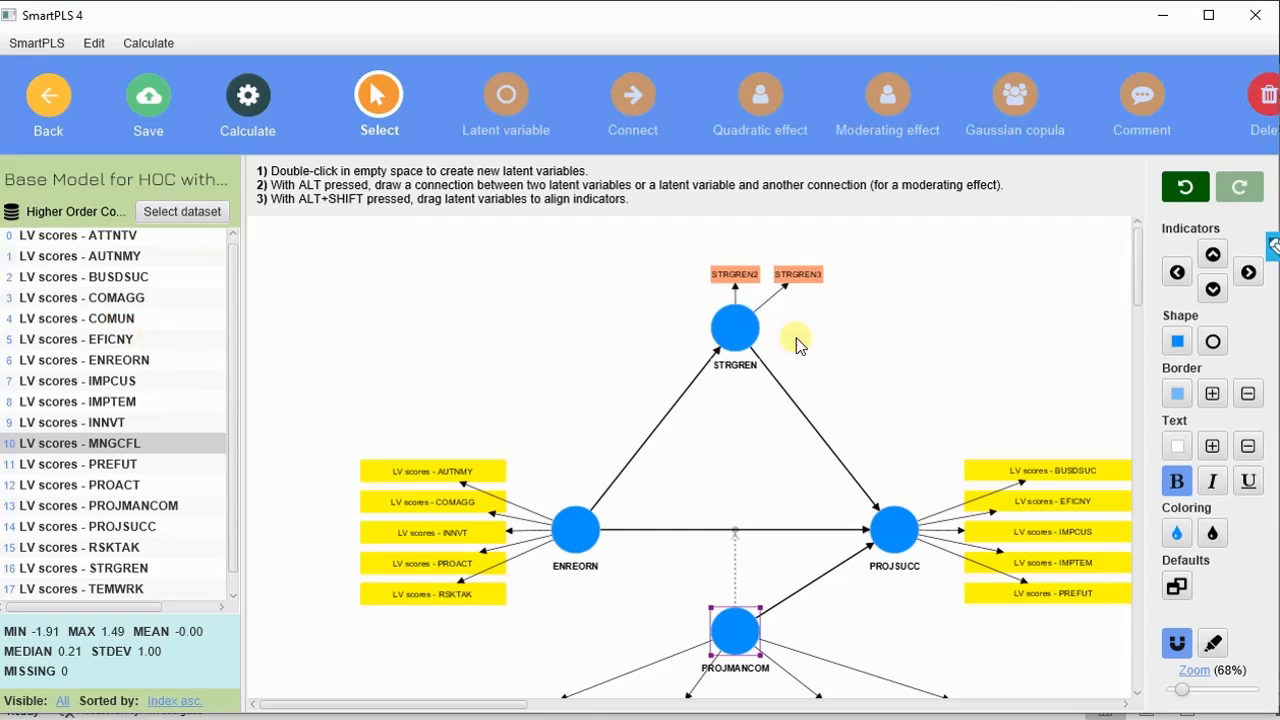
{"action": "left_click_drag", "start_coordinate": [671, 248], "coordinate": [847, 286]}
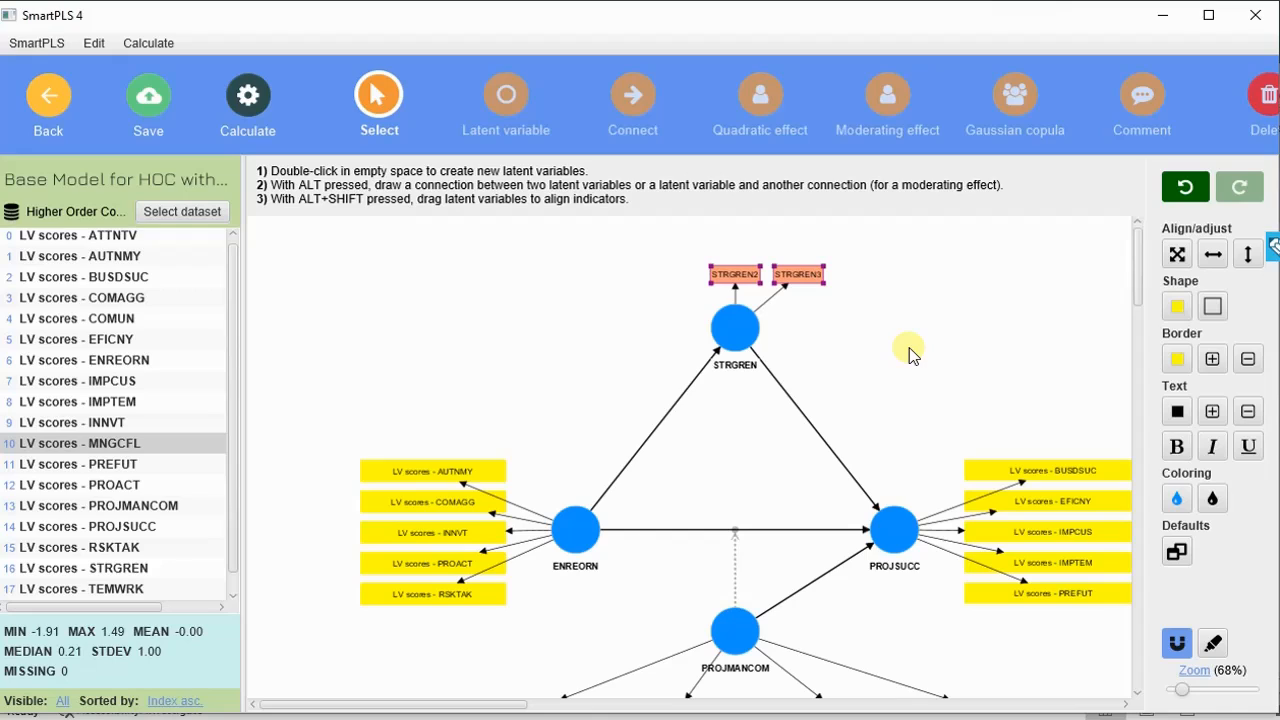
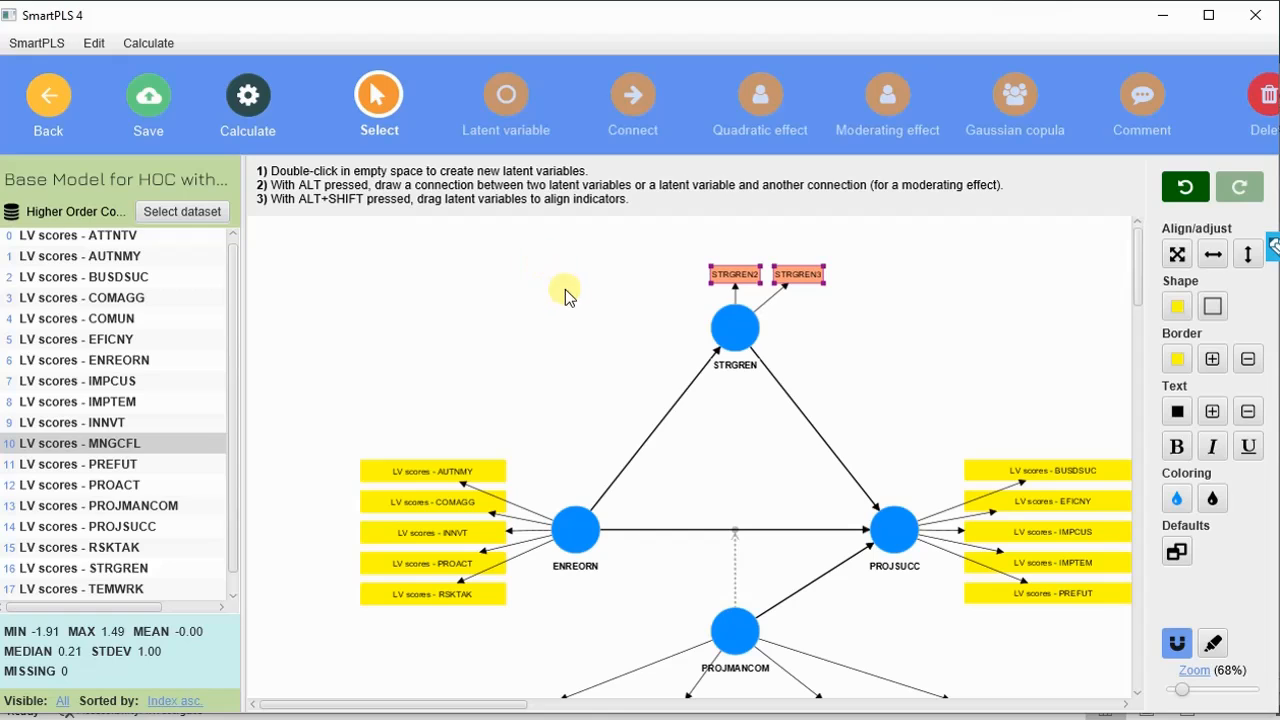
{"action": "mouse_move", "coordinate": [149, 426]}
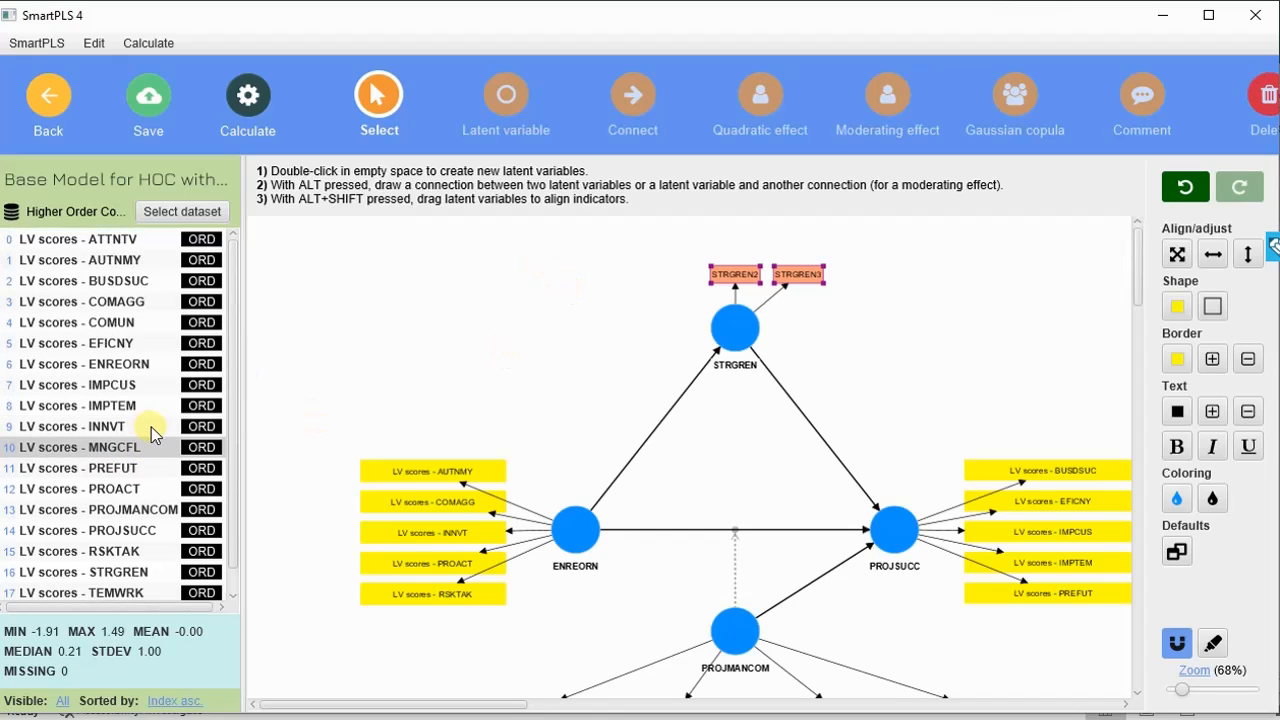
{"action": "scroll", "coordinate": [157, 364], "scroll_direction": "down", "scroll_amount": 2}
{"action": "scroll", "coordinate": [157, 362], "scroll_direction": "up", "scroll_amount": 2}
{"action": "scroll", "coordinate": [150, 362], "scroll_direction": "down", "scroll_amount": 1}
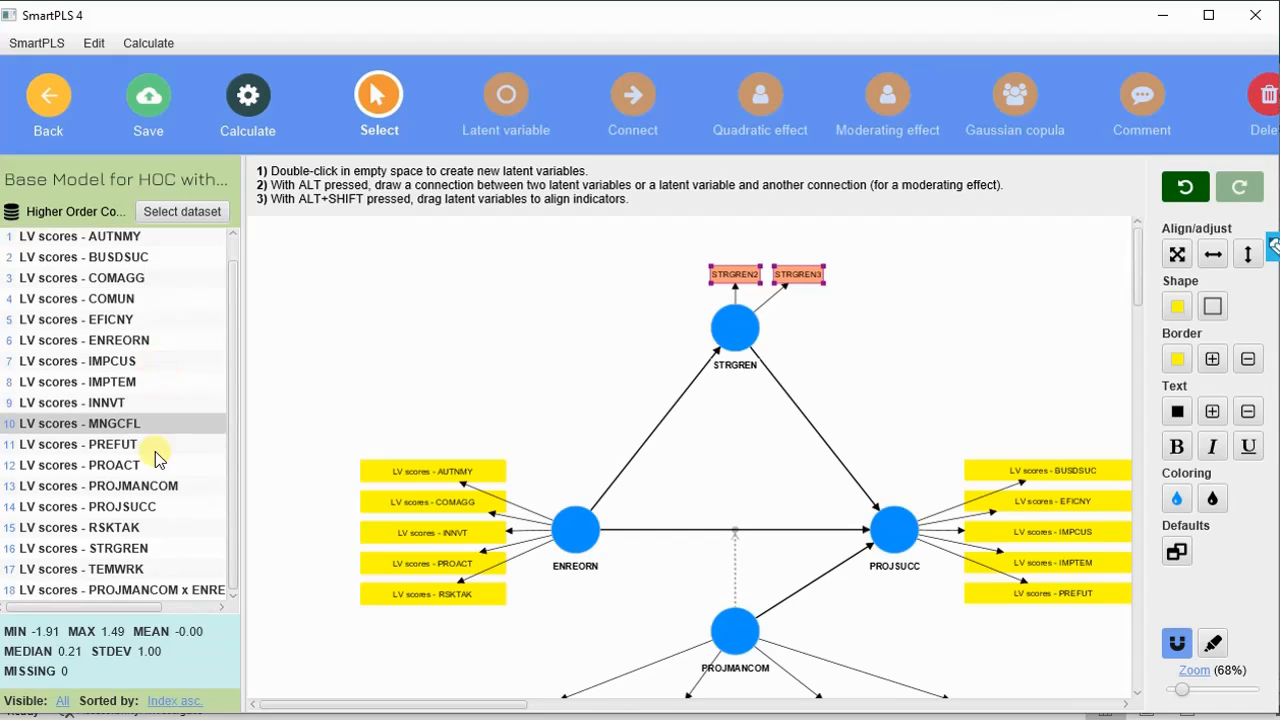
{"action": "left_click_drag", "start_coordinate": [137, 563], "coordinate": [676, 402]}
{"action": "left_click_drag", "start_coordinate": [732, 320], "coordinate": [734, 320]}
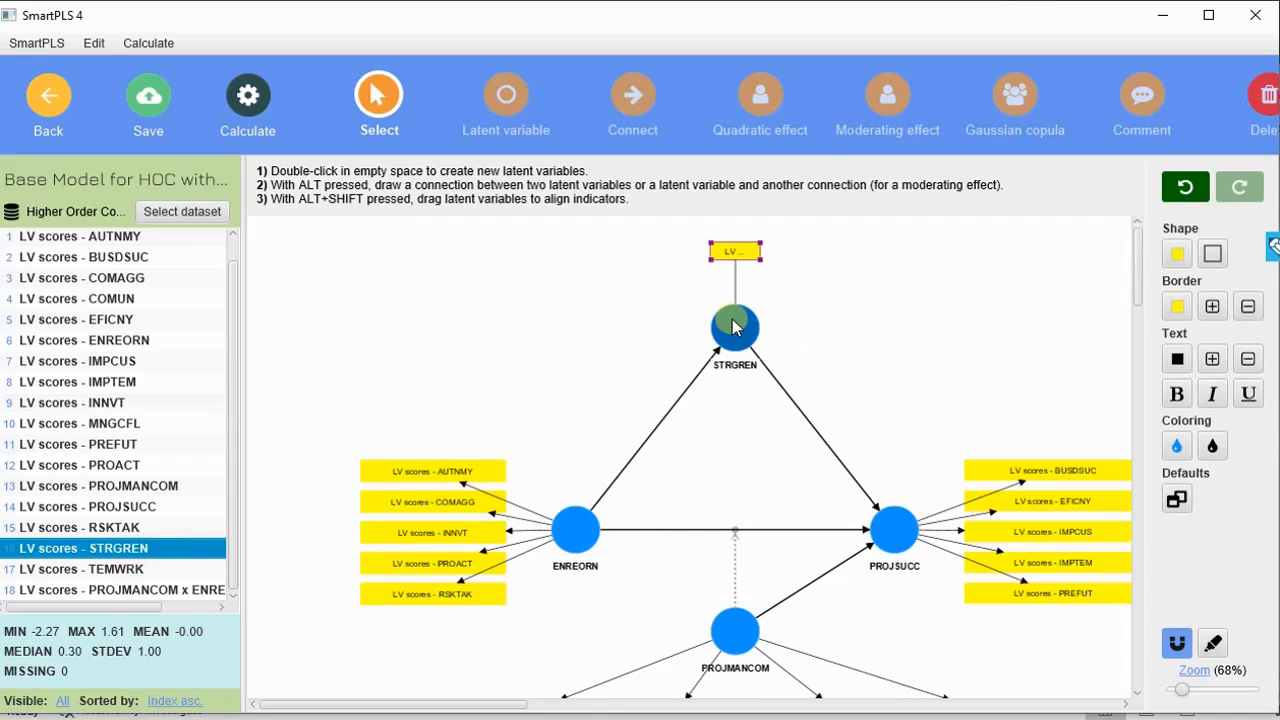
Step: Widen the LV scores - STRGREN indicator to fit its full name and centre it above STRGREN
{"action": "left_click_drag", "start_coordinate": [760, 263], "coordinate": [876, 252]}
{"action": "left_click_drag", "start_coordinate": [788, 253], "coordinate": [736, 245]}
{"action": "left_click", "coordinate": [823, 311]}
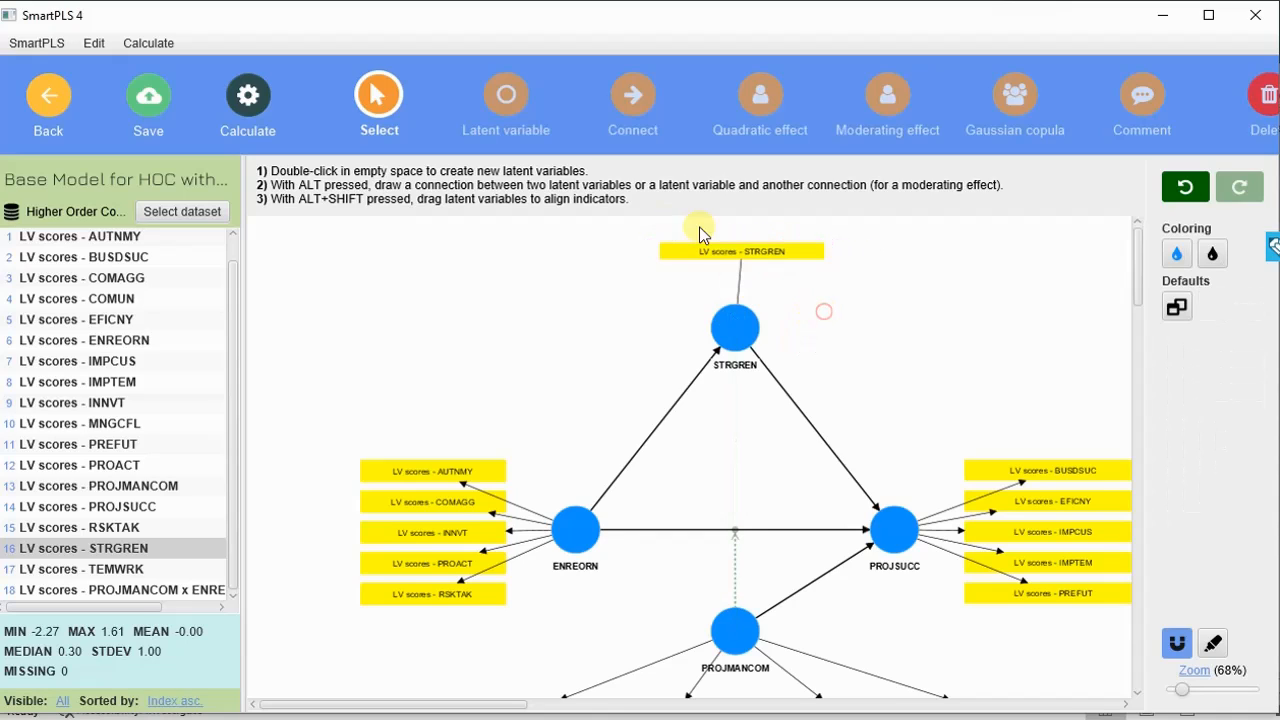
{"action": "left_click", "coordinate": [731, 246]}
{"action": "left_click_drag", "start_coordinate": [822, 259], "coordinate": [748, 257]}
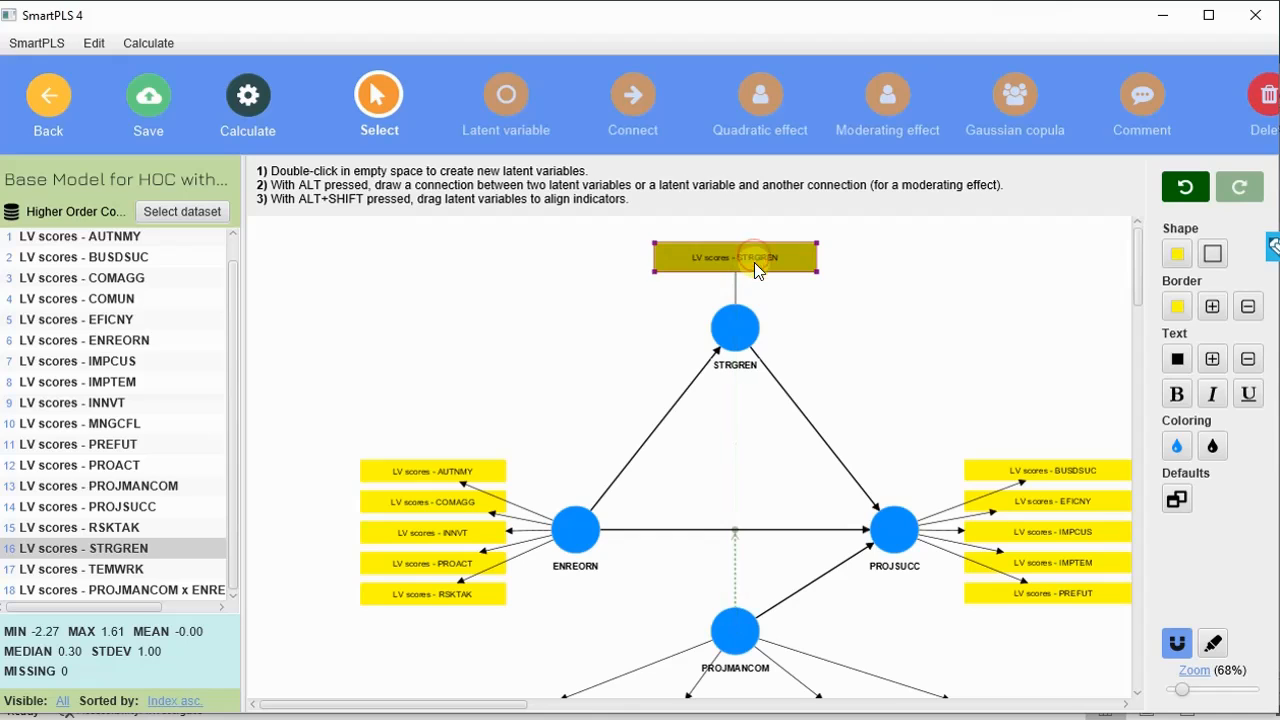
{"action": "left_click", "coordinate": [873, 331]}
Step: Move ENREORN, PROJSUCC and PROJMANCOM up to bring them closer to STRGREN and make the diagram more compact
{"action": "scroll", "coordinate": [880, 390], "scroll_direction": "down", "scroll_amount": 2}
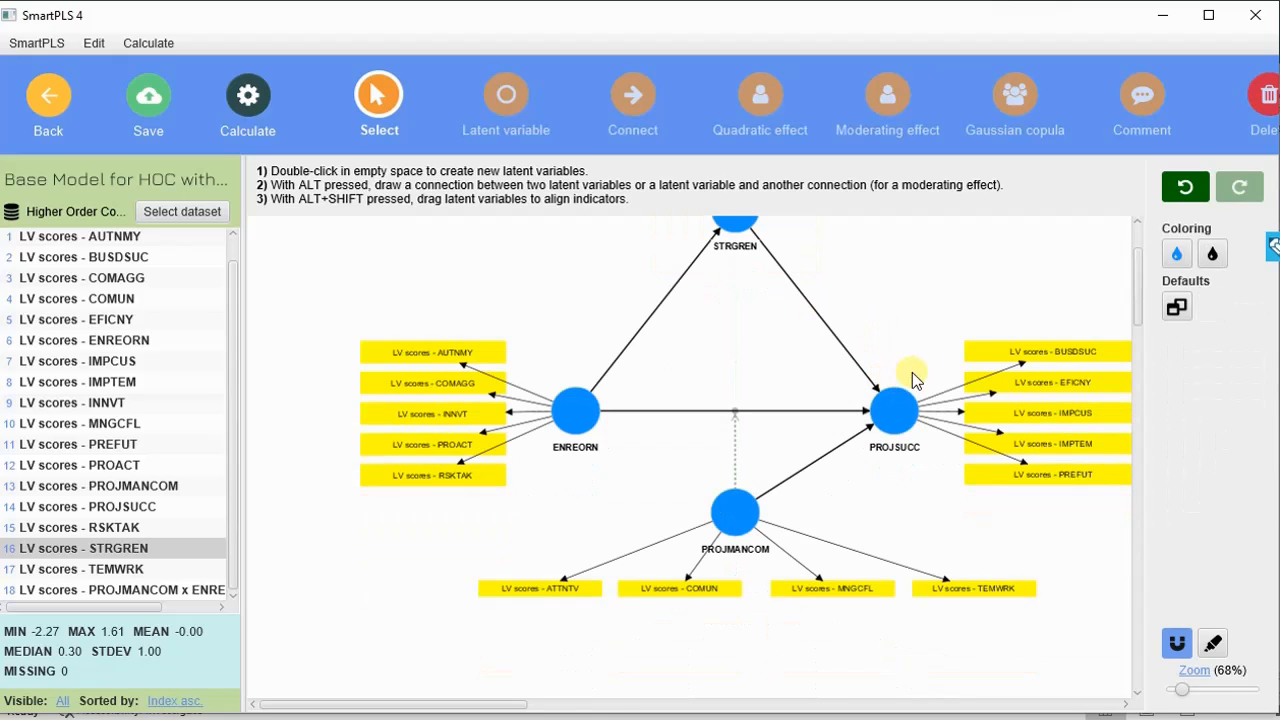
{"action": "scroll", "coordinate": [908, 314], "scroll_direction": "up", "scroll_amount": 2}
{"action": "left_click", "coordinate": [576, 488]}
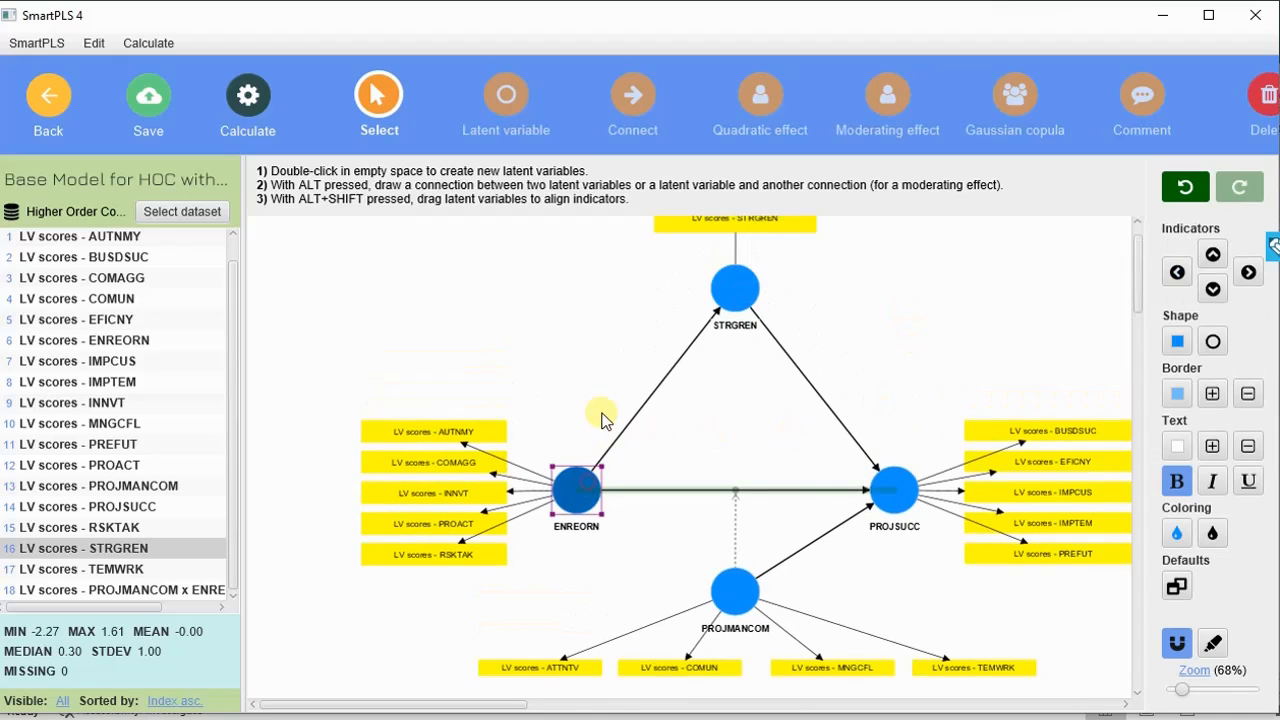
{"action": "left_click_drag", "start_coordinate": [602, 420], "coordinate": [596, 416]}
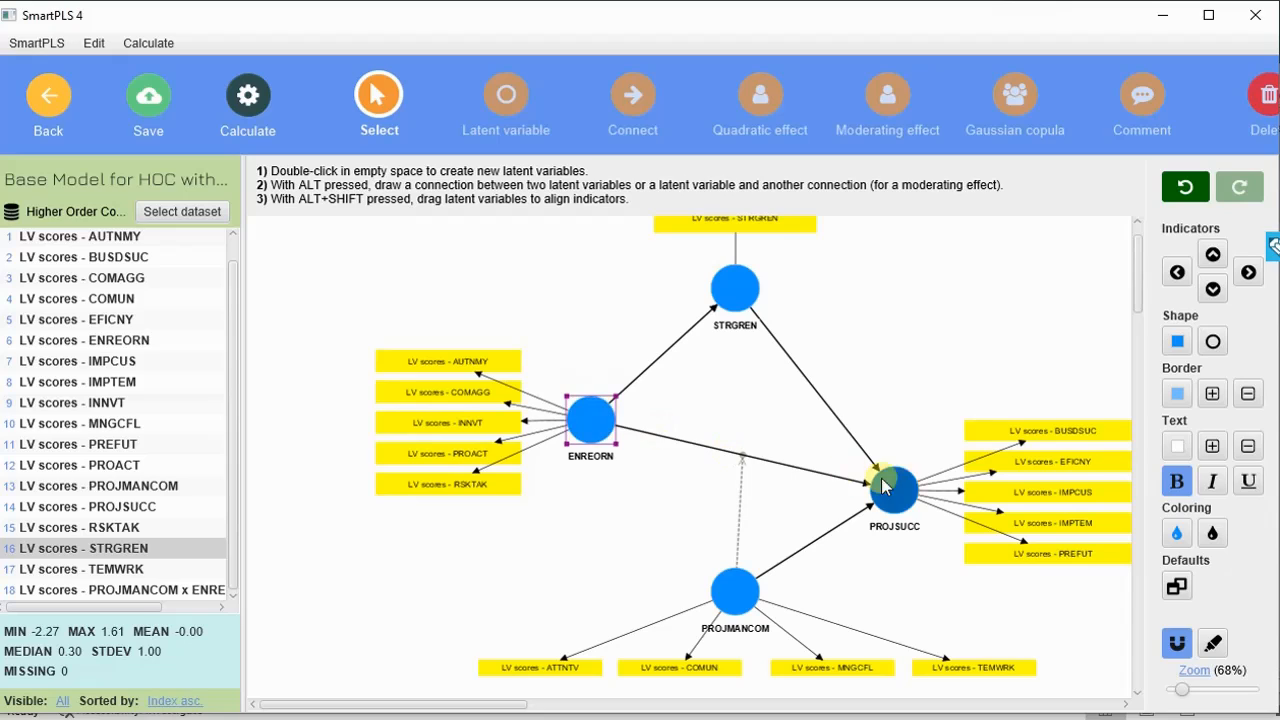
{"action": "left_click_drag", "start_coordinate": [882, 487], "coordinate": [897, 410]}
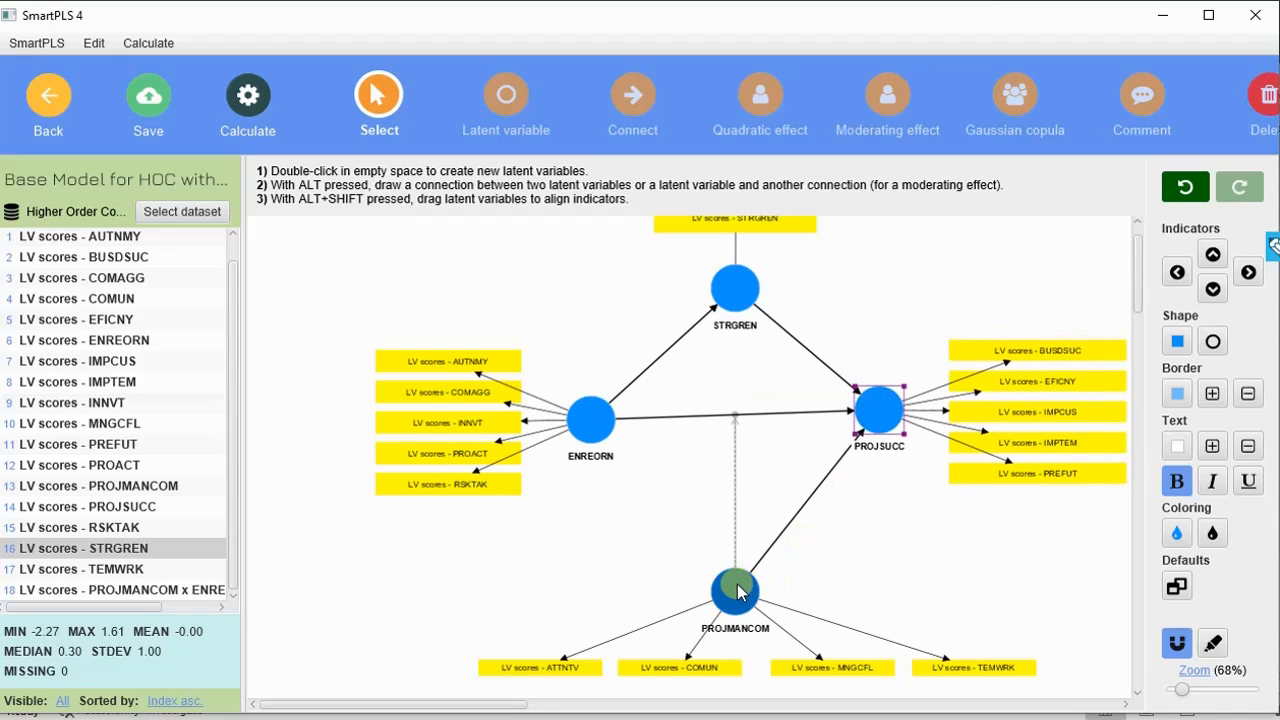
{"action": "left_click_drag", "start_coordinate": [745, 585], "coordinate": [764, 537]}
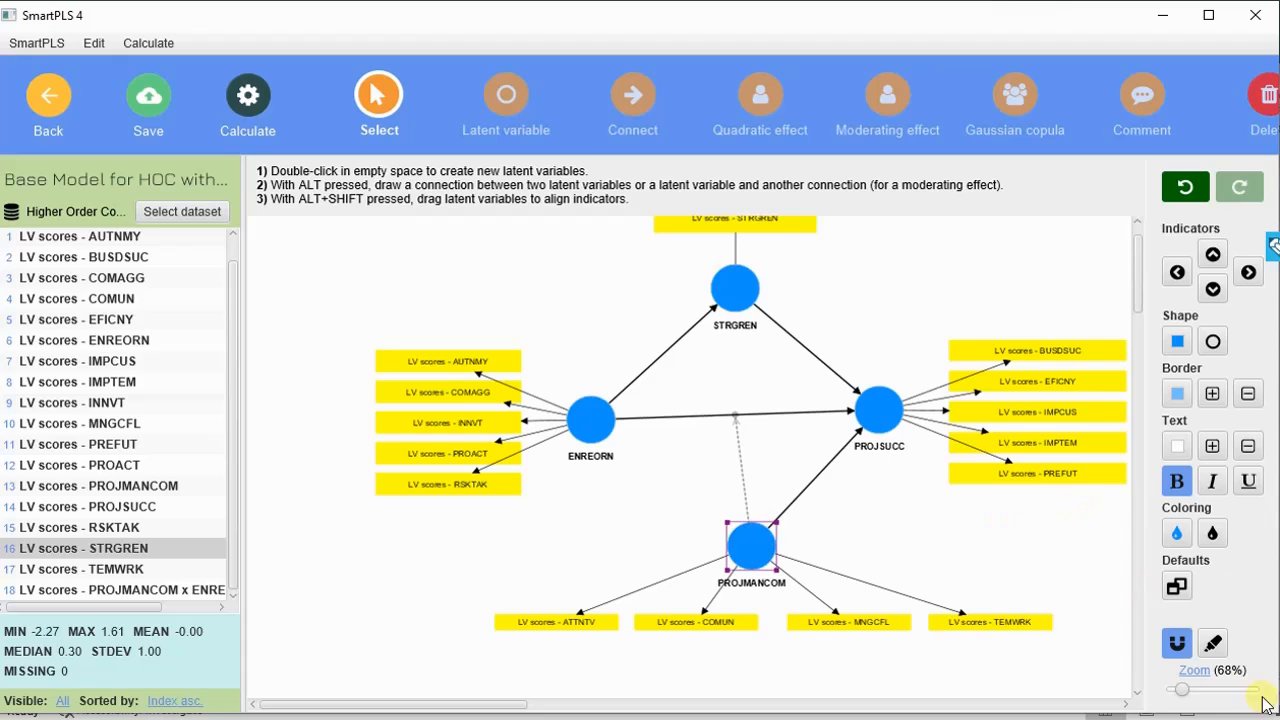
Step: Align PROJMANCOM vertically beneath STRGREN so that its moderating path runs straight up
{"action": "left_click_drag", "start_coordinate": [1182, 689], "coordinate": [1186, 692]}
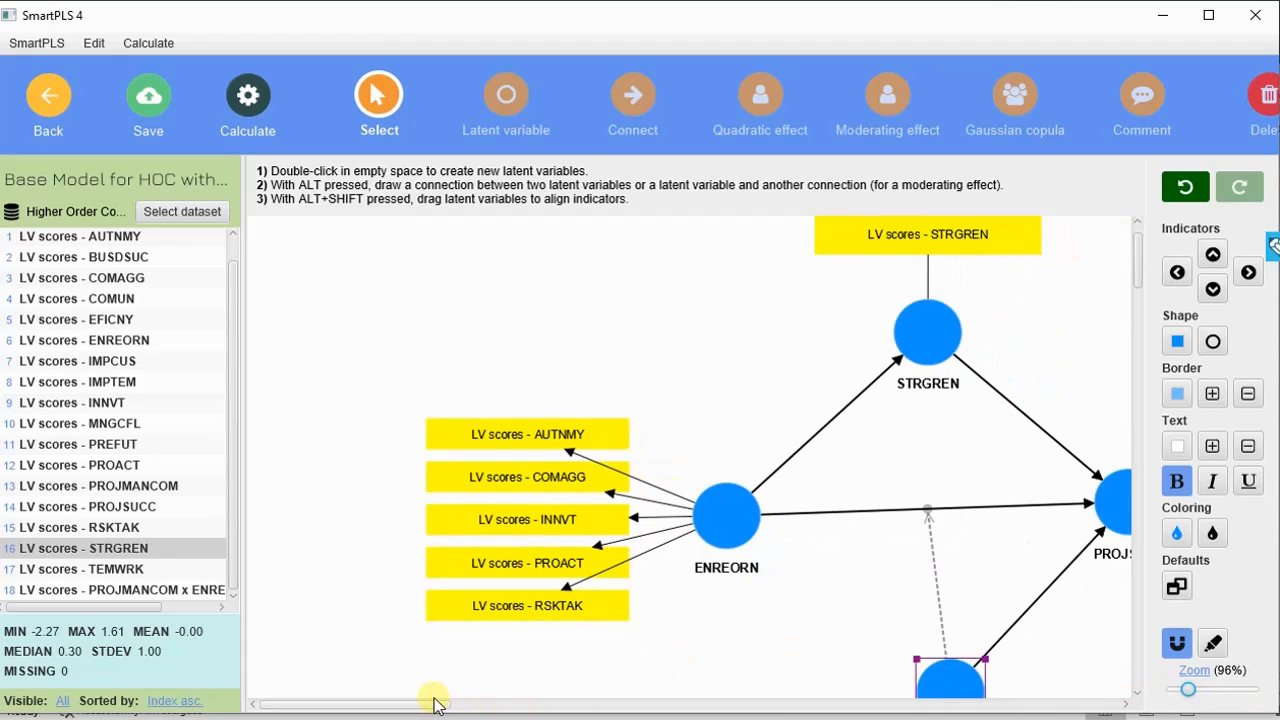
{"action": "left_click_drag", "start_coordinate": [434, 703], "coordinate": [493, 713]}
{"action": "scroll", "coordinate": [650, 546], "scroll_direction": "down", "scroll_amount": 2}
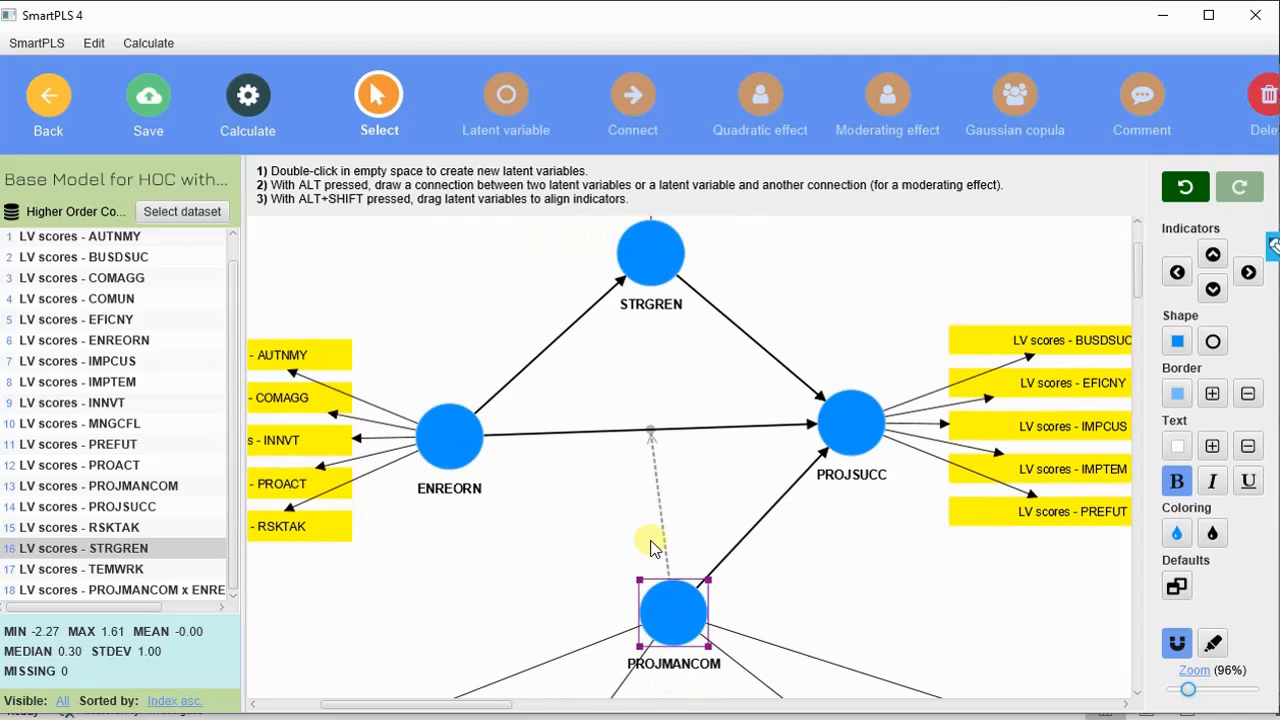
{"action": "left_click_drag", "start_coordinate": [690, 609], "coordinate": [672, 607]}
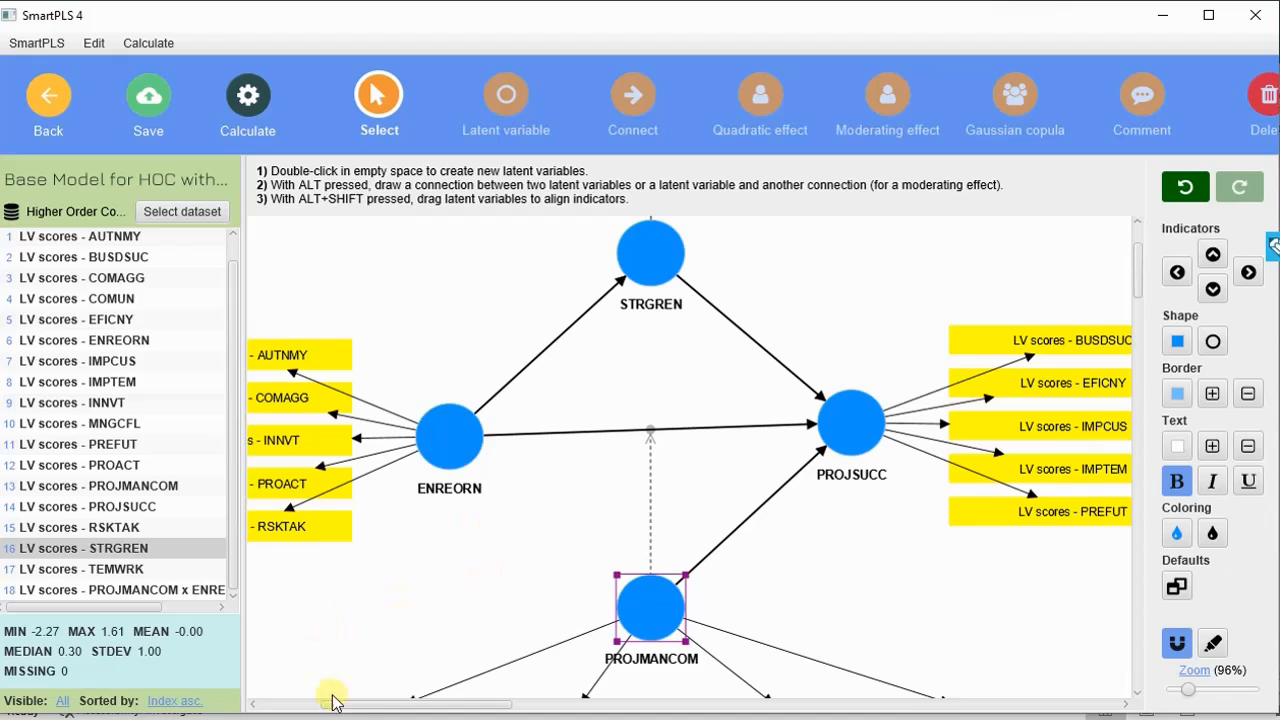
Step: Move ENREORN level with PROJSUCC and shift both constructs slightly closer together
{"action": "left_click_drag", "start_coordinate": [380, 708], "coordinate": [371, 682]}
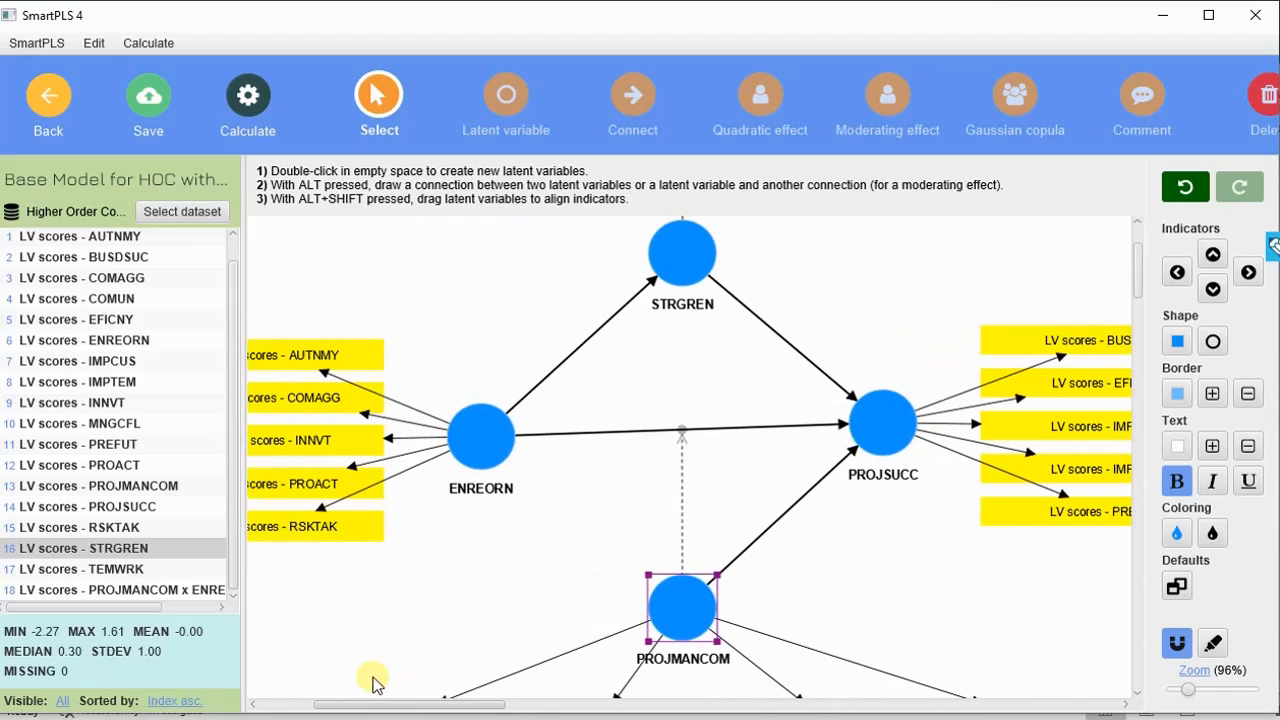
{"action": "left_click", "coordinate": [490, 432]}
{"action": "mouse_move", "coordinate": [525, 420]}
{"action": "left_mouse_down"}
{"action": "mouse_move", "coordinate": [539, 413]}
{"action": "mouse_move", "coordinate": [530, 426]}
{"action": "left_mouse_up"}
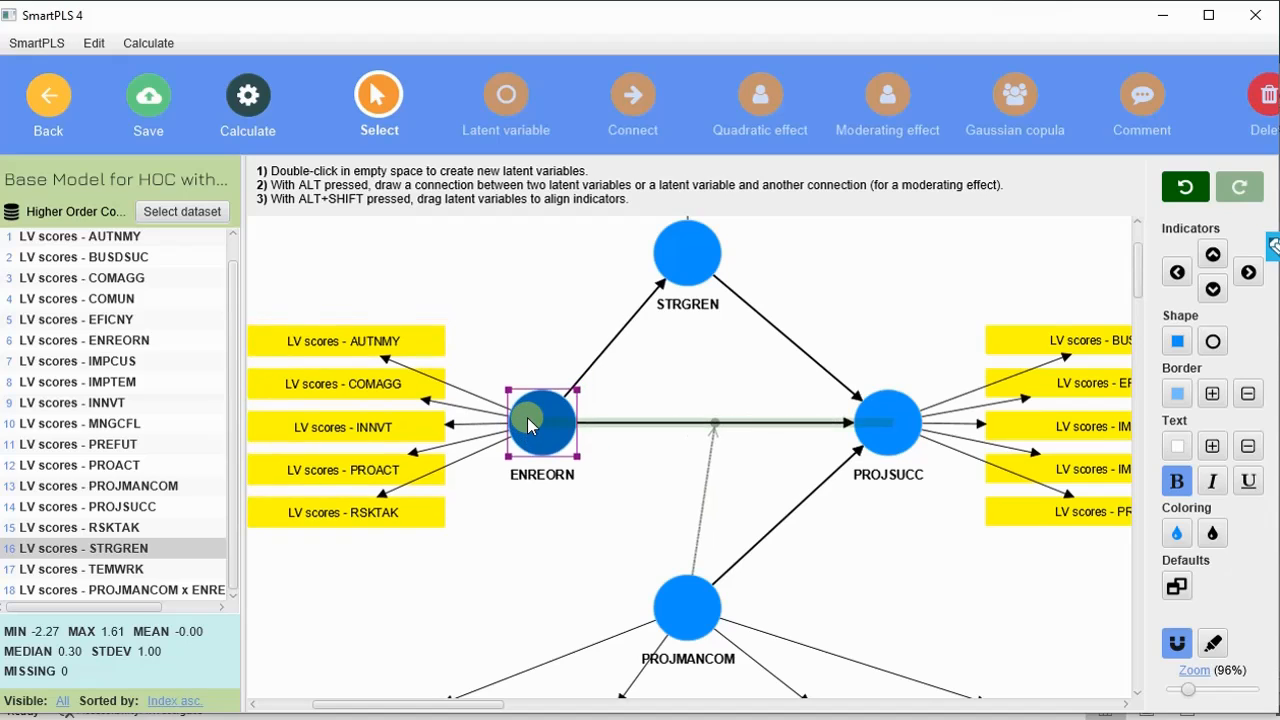
{"action": "left_click_drag", "start_coordinate": [885, 420], "coordinate": [865, 420]}
Step: Run Bootstrapping on the model with 5000 subsamples and the Path weighting scheme
{"action": "left_click", "coordinate": [248, 97]}
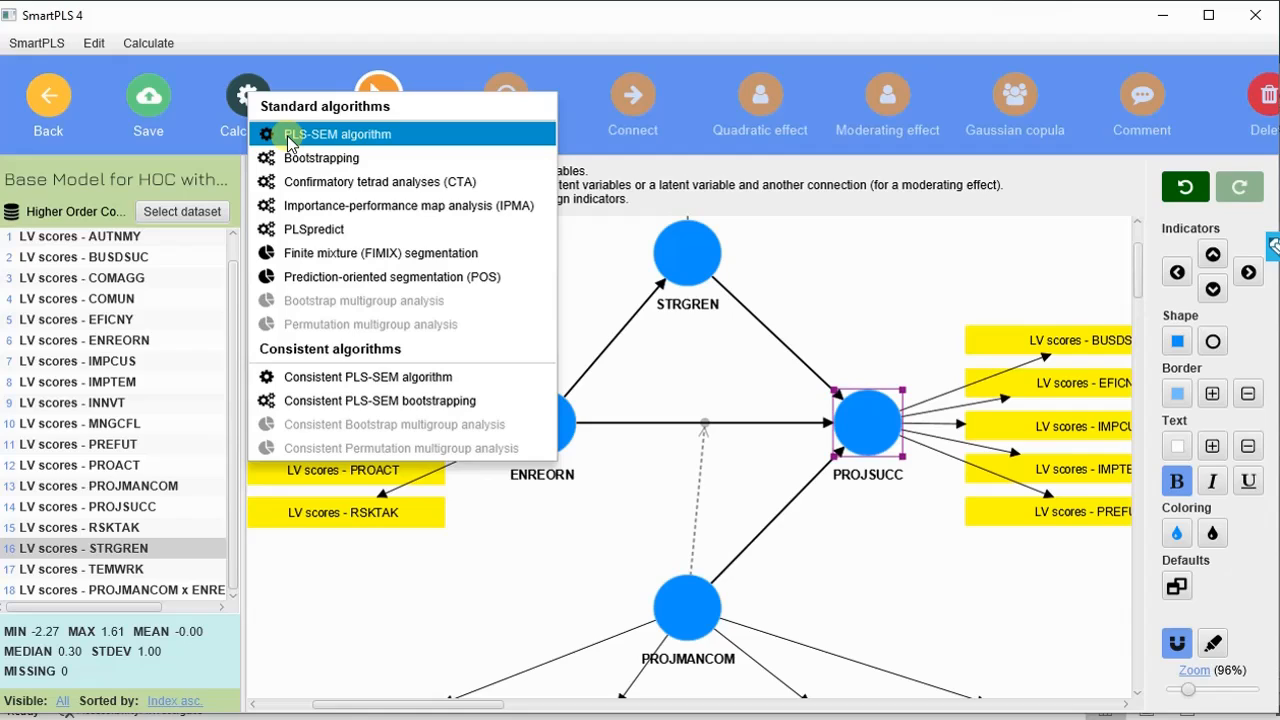
{"action": "left_click", "coordinate": [355, 165]}
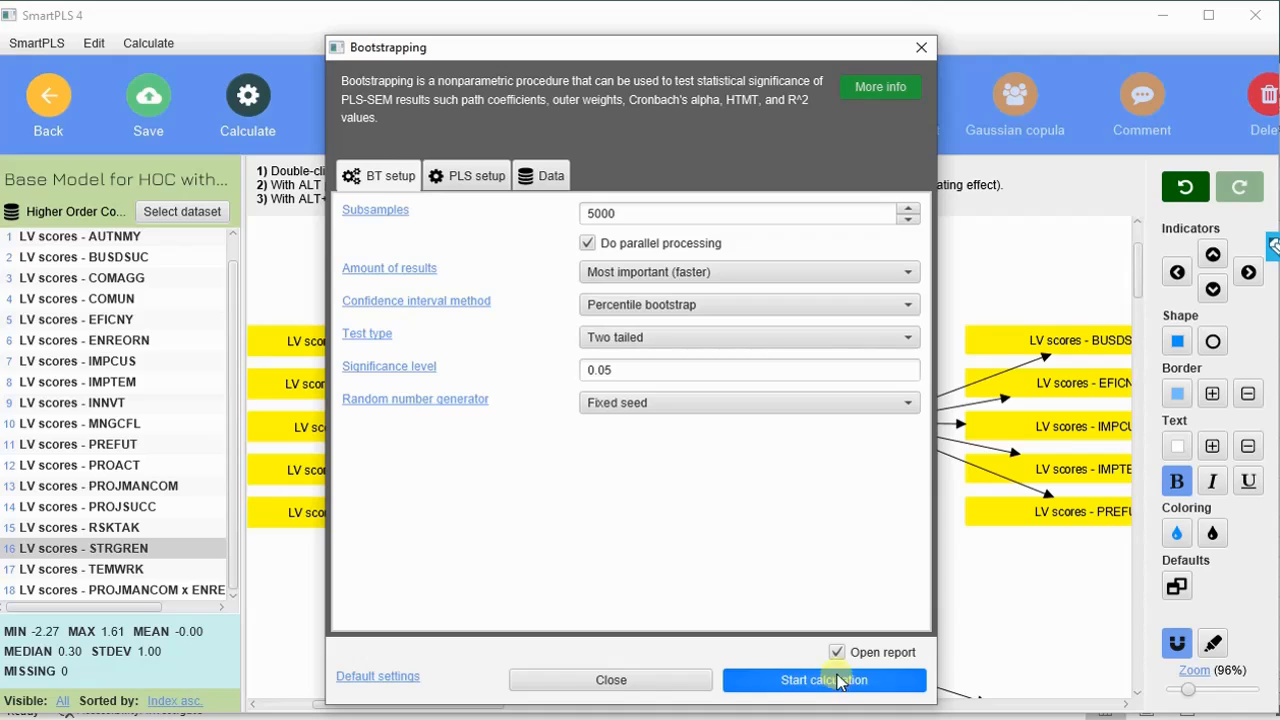
{"action": "left_click", "coordinate": [487, 176]}
{"action": "left_click", "coordinate": [650, 210]}
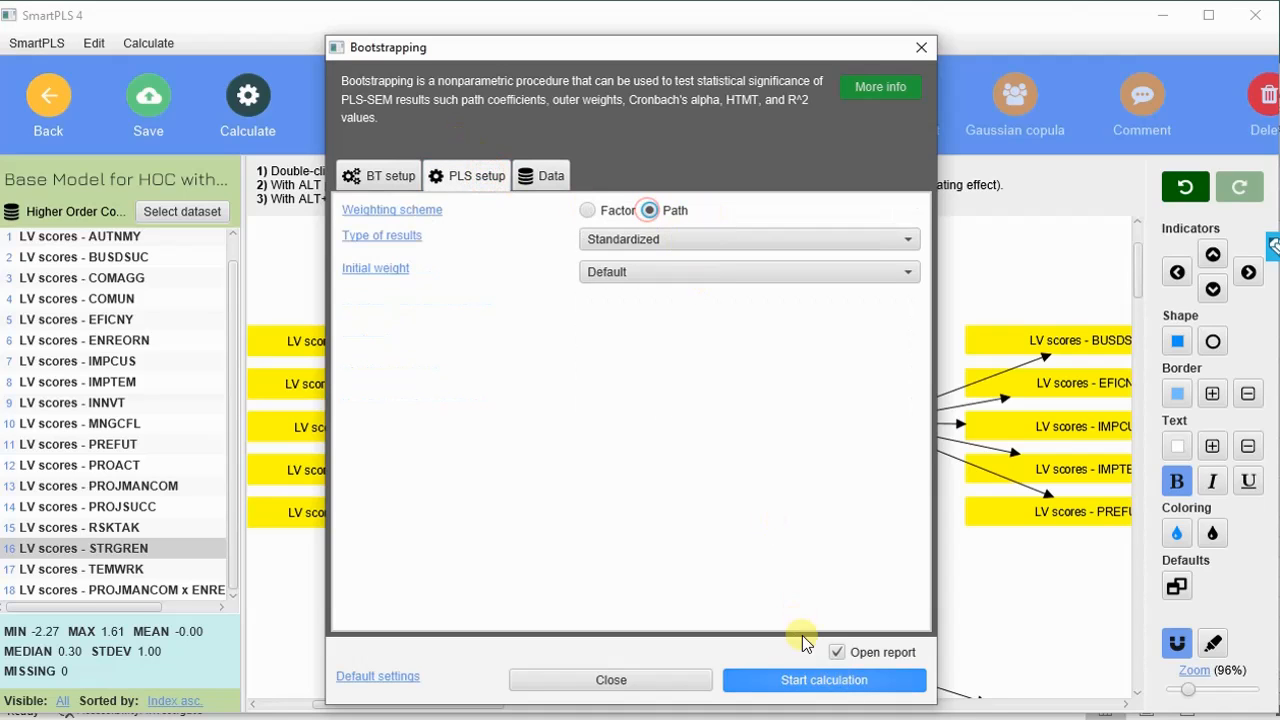
{"action": "left_click", "coordinate": [826, 678]}
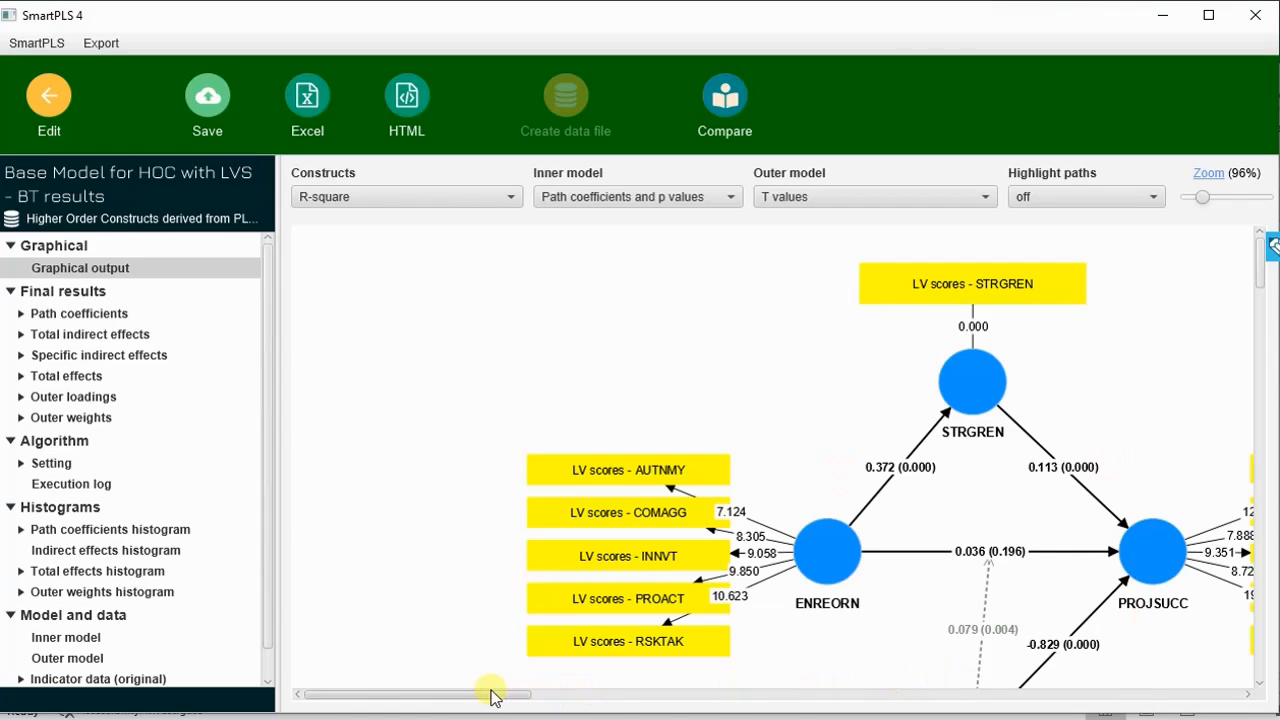
Step: Move PROJSUCC's five LV score indicators farther from the construct in the graphical output to uncover their path values
{"action": "left_click_drag", "start_coordinate": [488, 693], "coordinate": [583, 703]}
{"action": "scroll", "coordinate": [811, 348], "scroll_direction": "down", "scroll_amount": 1}
{"action": "scroll", "coordinate": [811, 349], "scroll_direction": "down", "scroll_amount": 1}
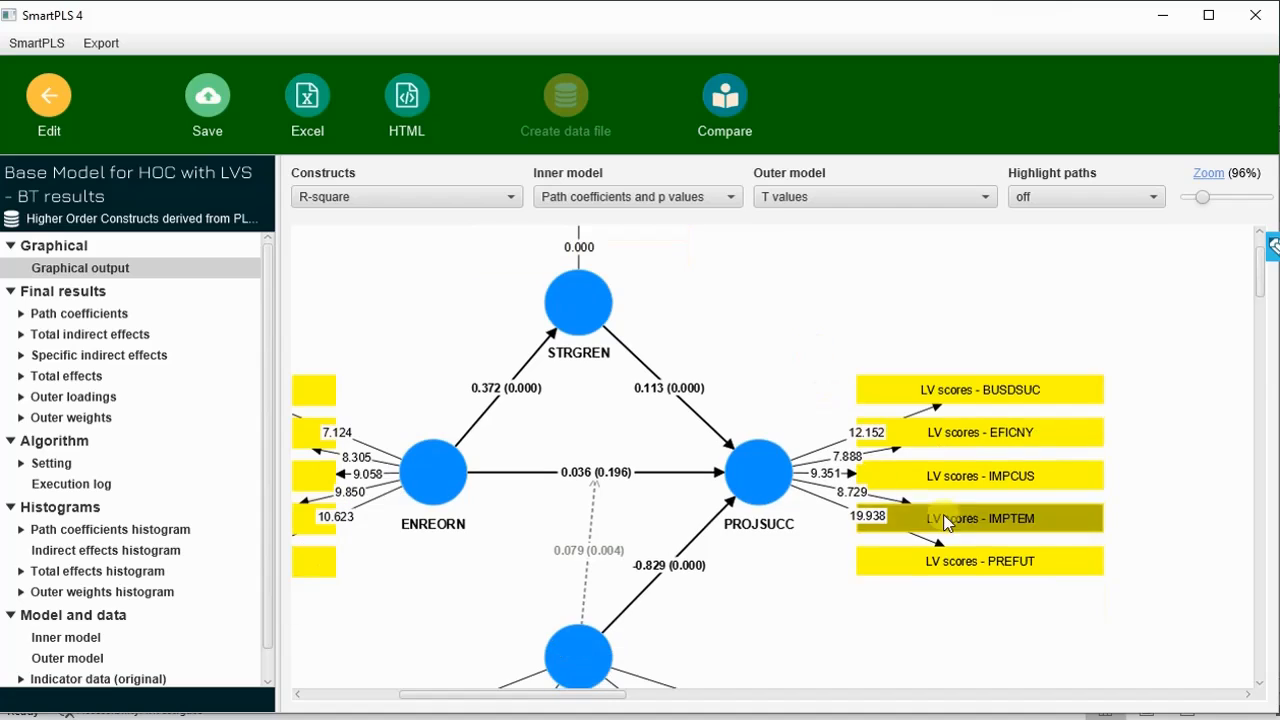
{"action": "left_click_drag", "start_coordinate": [869, 334], "coordinate": [1100, 608]}
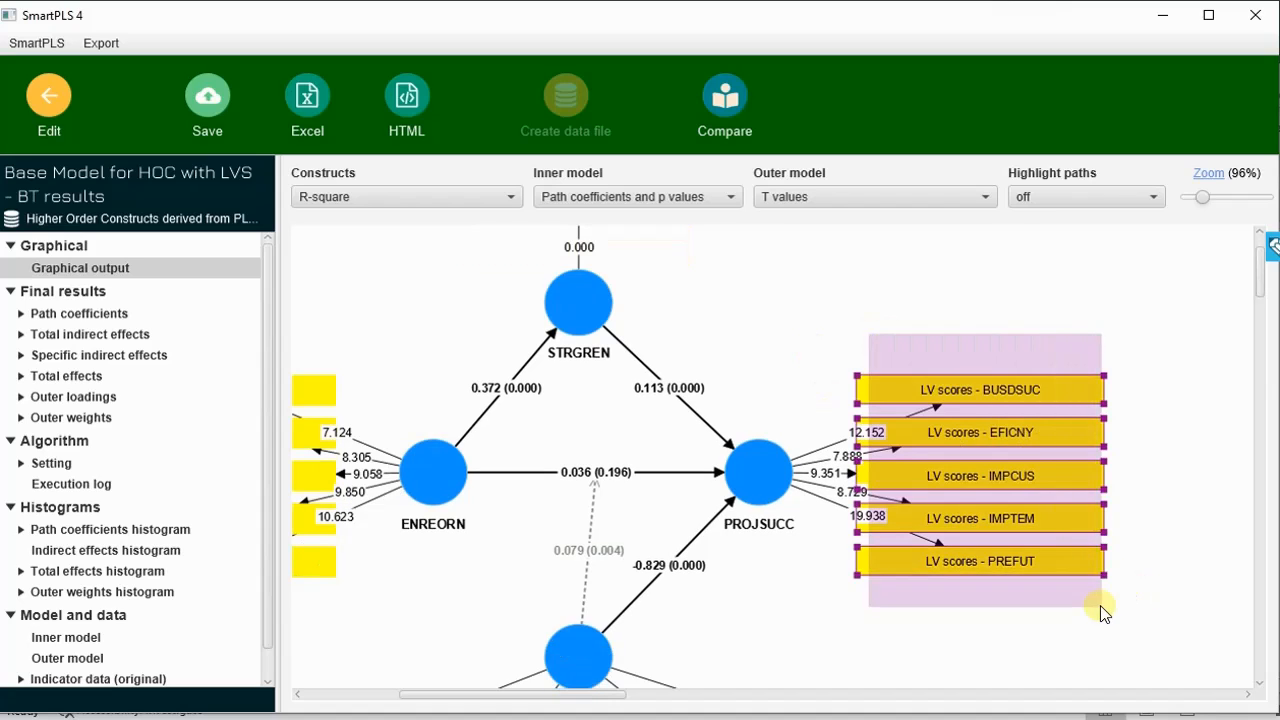
{"action": "left_click_drag", "start_coordinate": [1036, 469], "coordinate": [1112, 477]}
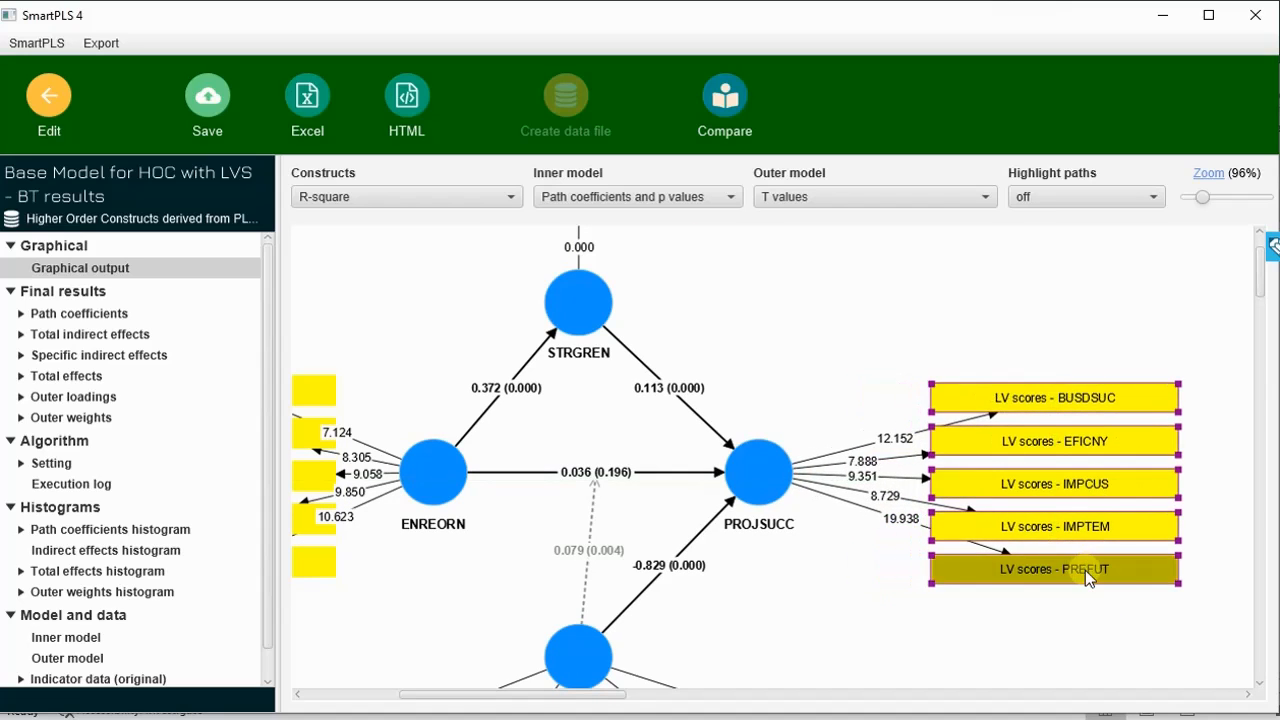
{"action": "left_click_drag", "start_coordinate": [1085, 570], "coordinate": [1085, 610]}
{"action": "left_click_drag", "start_coordinate": [1093, 577], "coordinate": [1093, 571]}
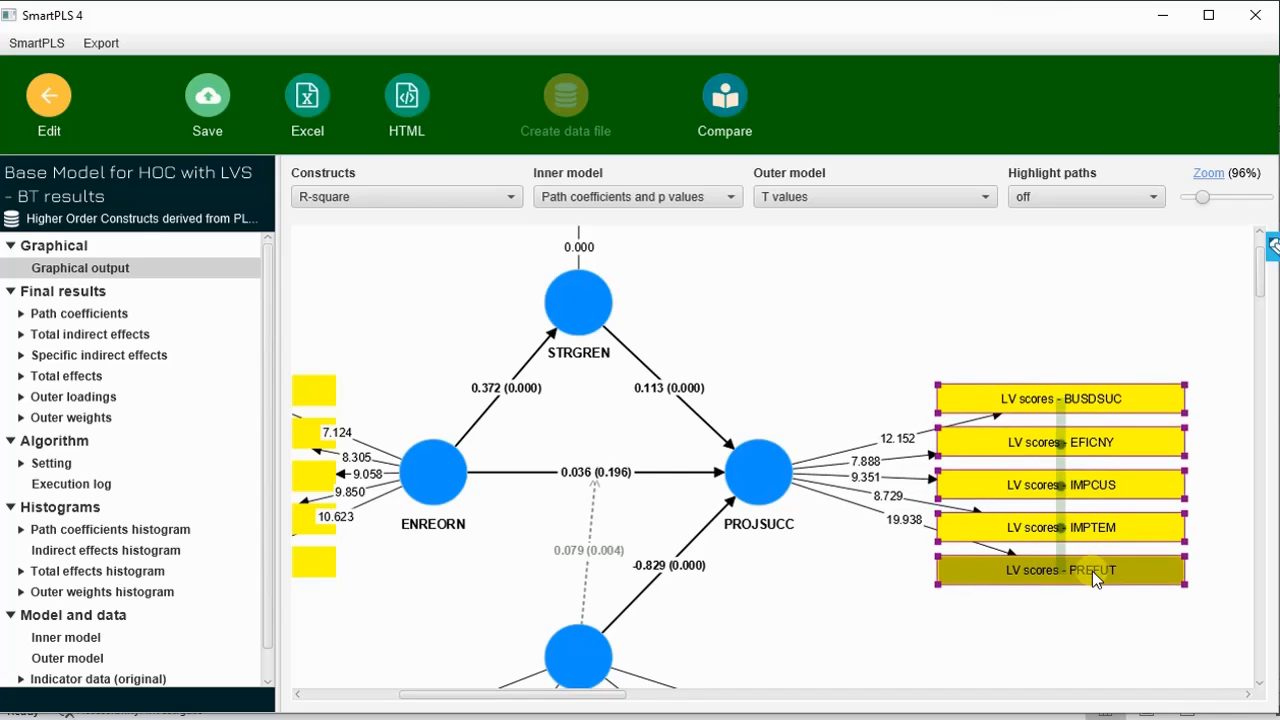
{"action": "left_click", "coordinate": [1071, 628]}
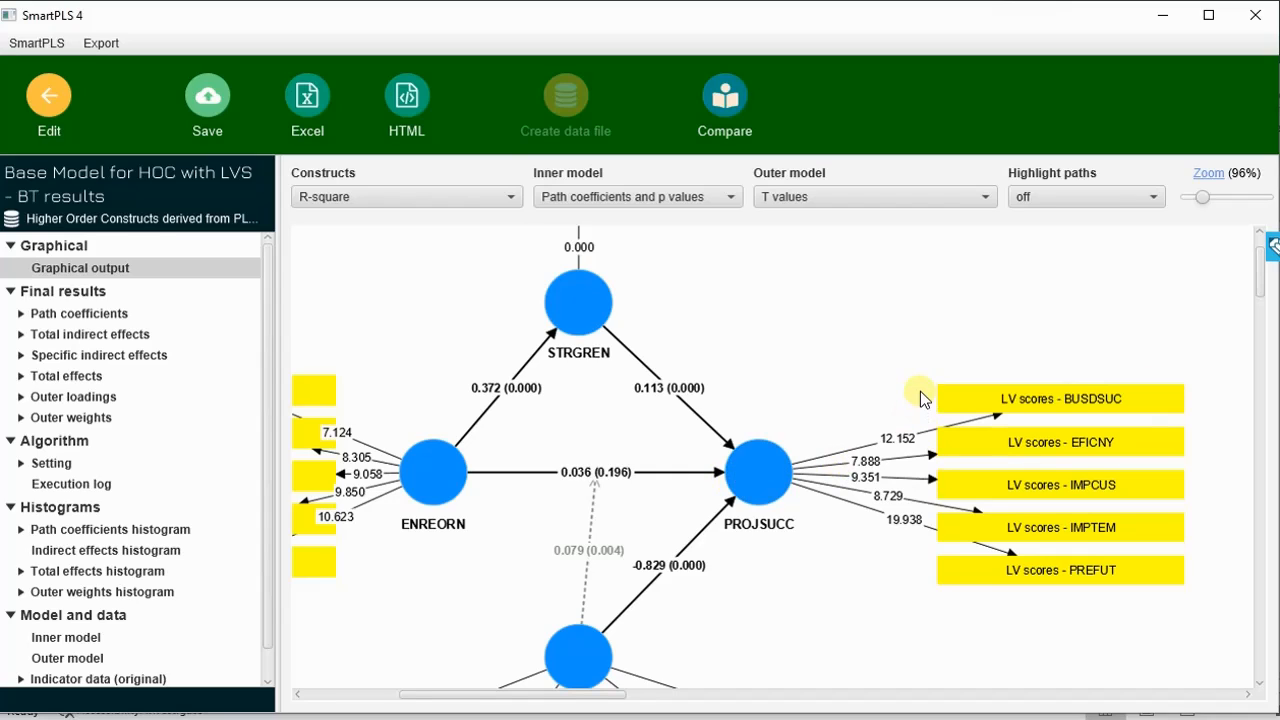
Step: Check the graphical output's display options, keeping T values for the outer model and path coefficients and p values for the inner model
{"action": "left_click", "coordinate": [892, 207]}
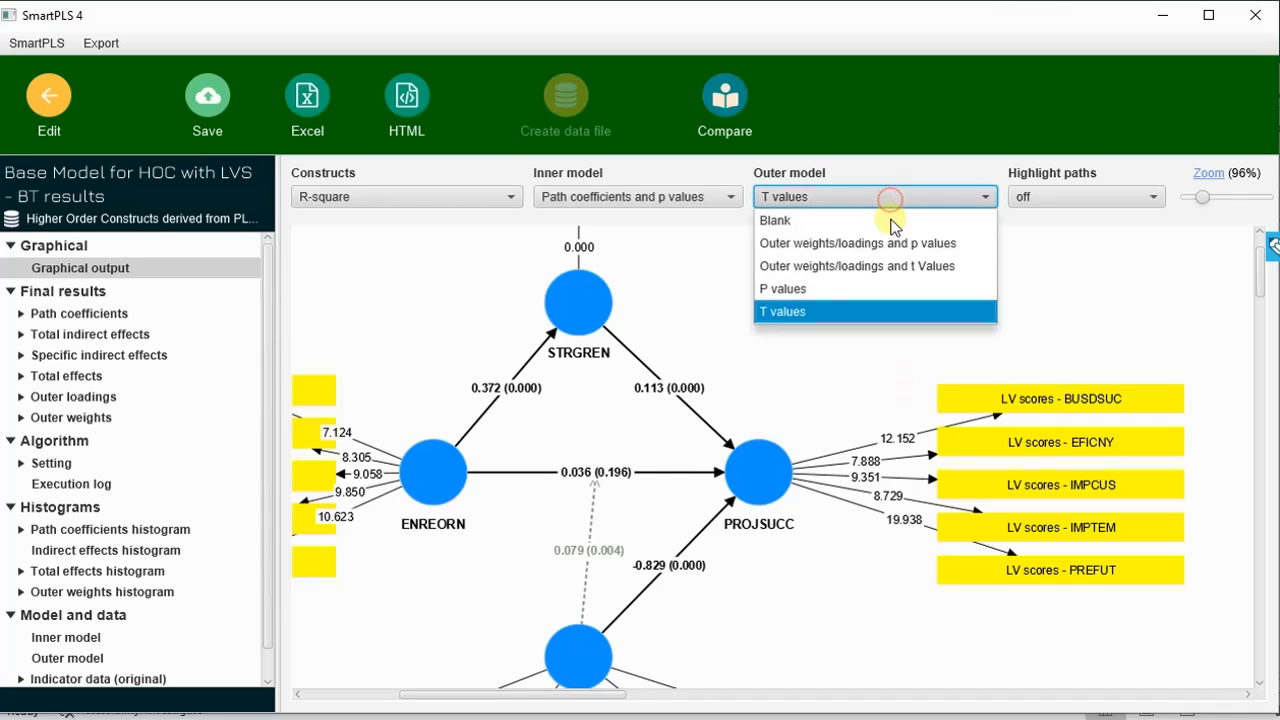
{"action": "left_click", "coordinate": [884, 314]}
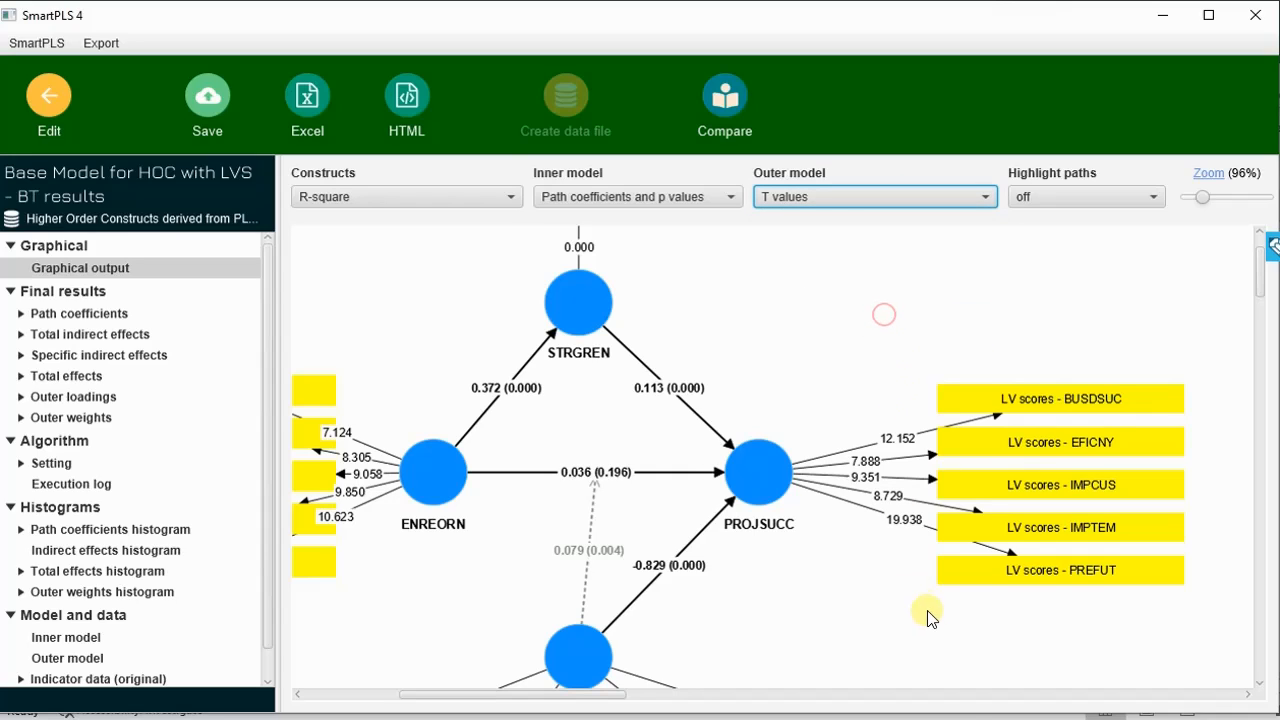
{"action": "left_click", "coordinate": [650, 200]}
{"action": "left_click", "coordinate": [660, 271]}
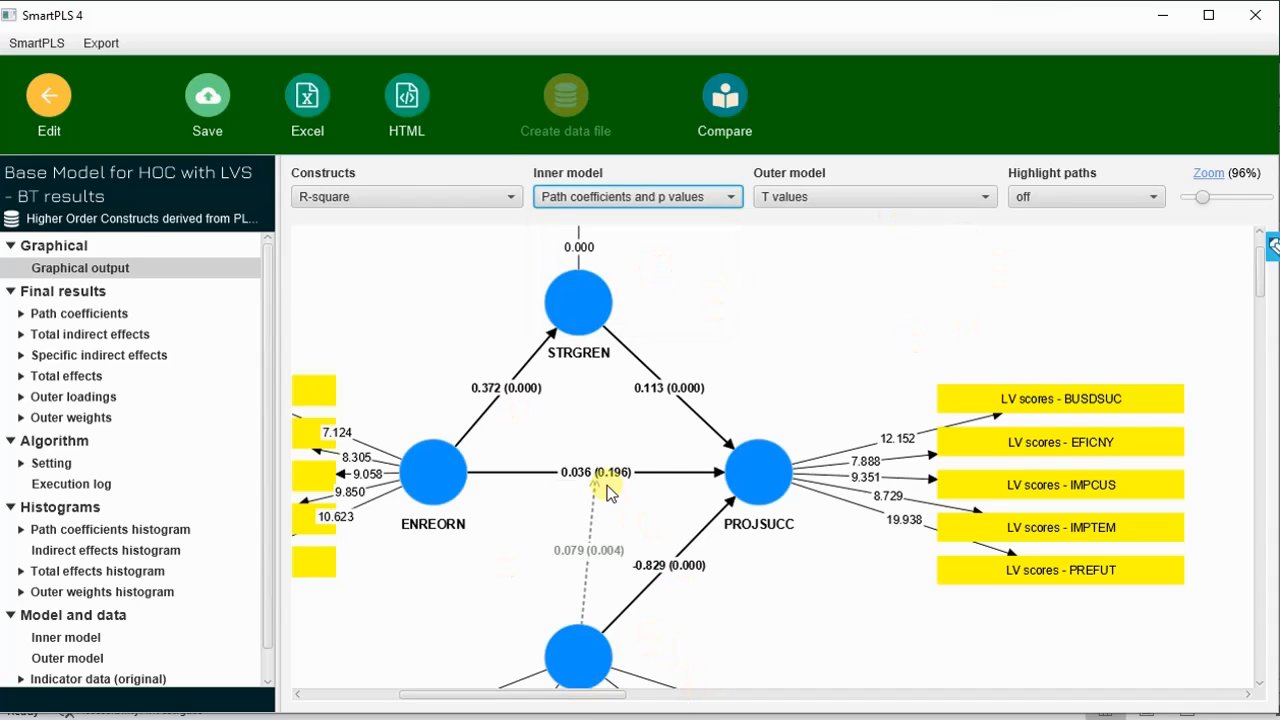
Step: Move PROJSUCC farther from ENREORN to lengthen the direct path, and review the ENREORN and STRGREN indicator values
{"action": "left_click_drag", "start_coordinate": [608, 472], "coordinate": [832, 474]}
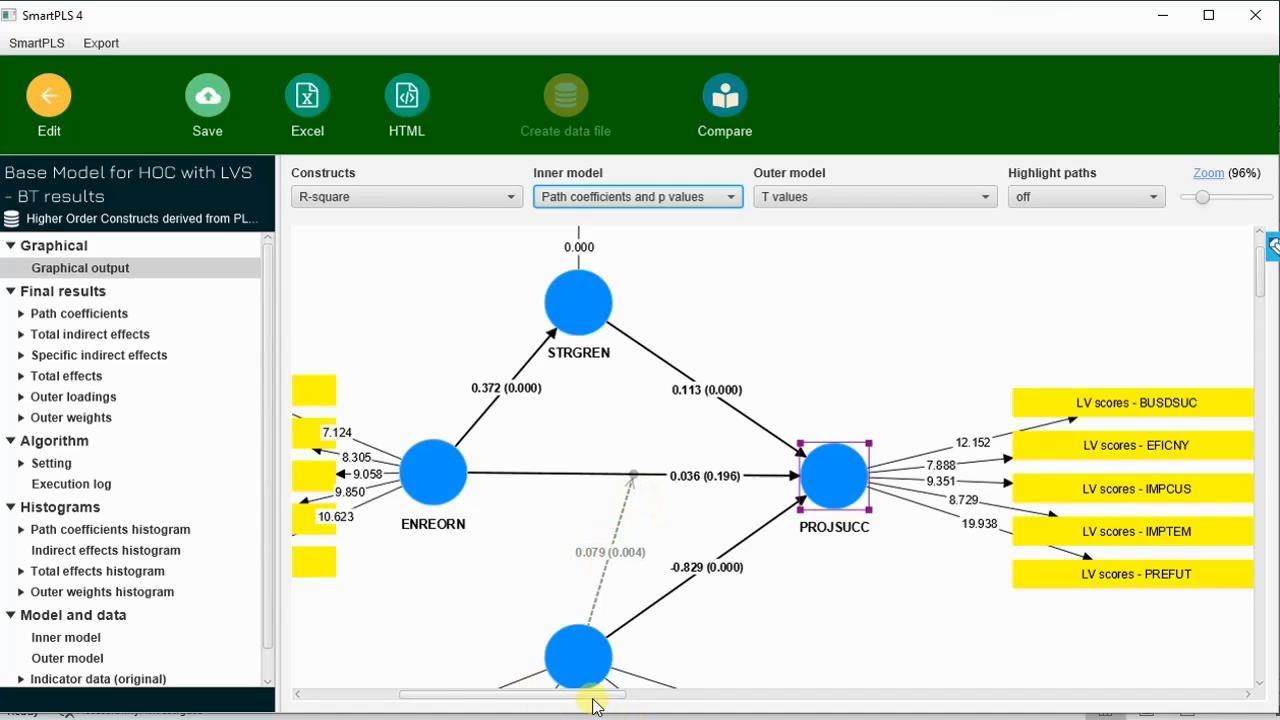
{"action": "left_click_drag", "start_coordinate": [594, 694], "coordinate": [519, 684]}
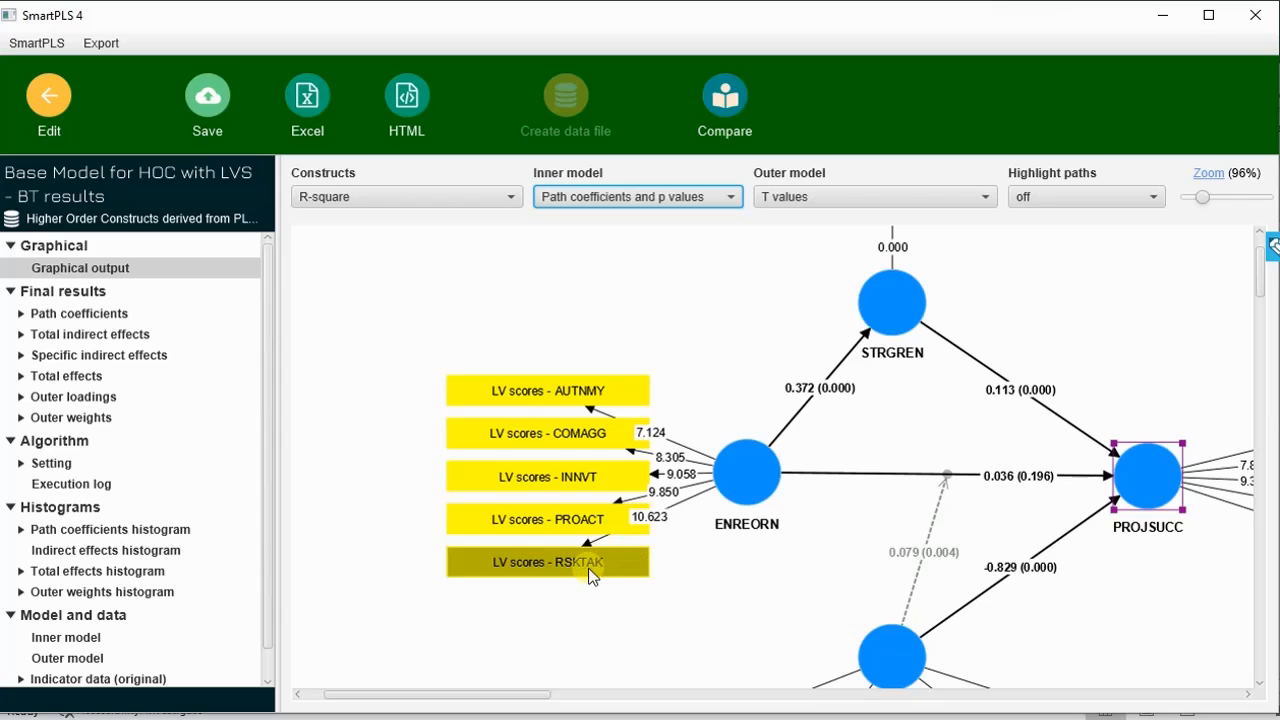
{"action": "scroll", "coordinate": [990, 300], "scroll_direction": "up", "scroll_amount": 2}
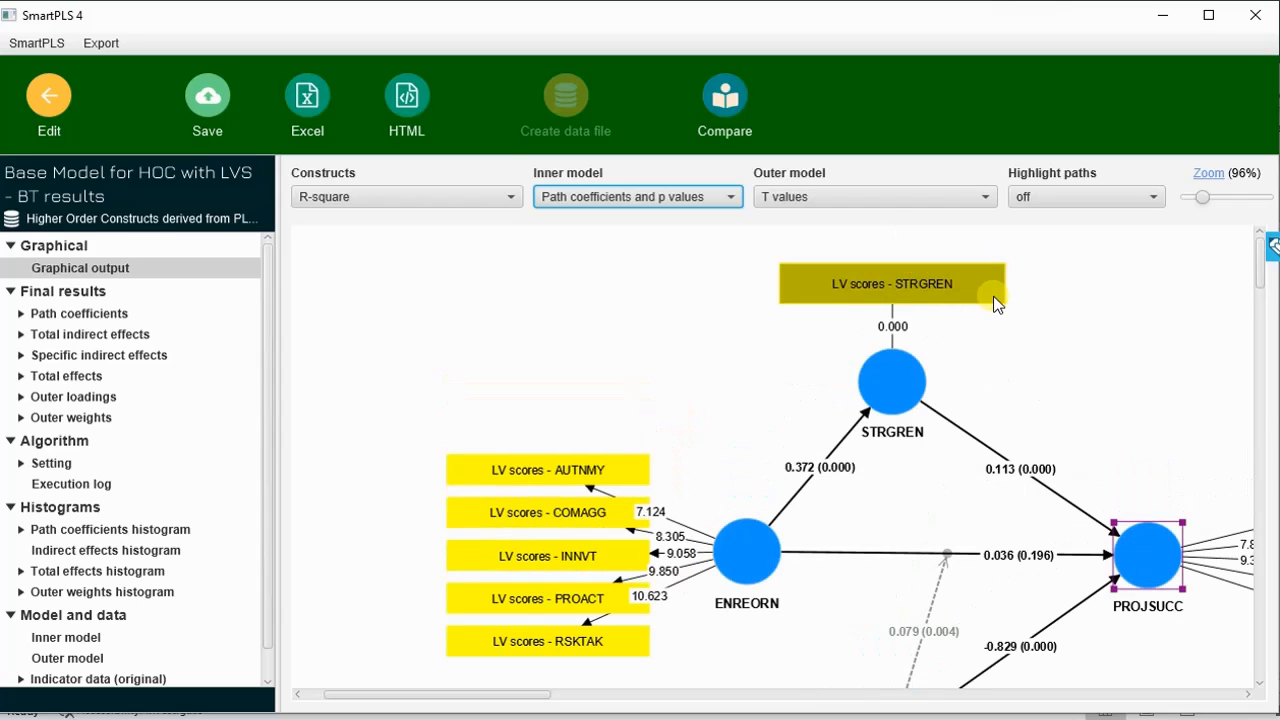
{"action": "scroll", "coordinate": [995, 305], "scroll_direction": "down", "scroll_amount": 1}
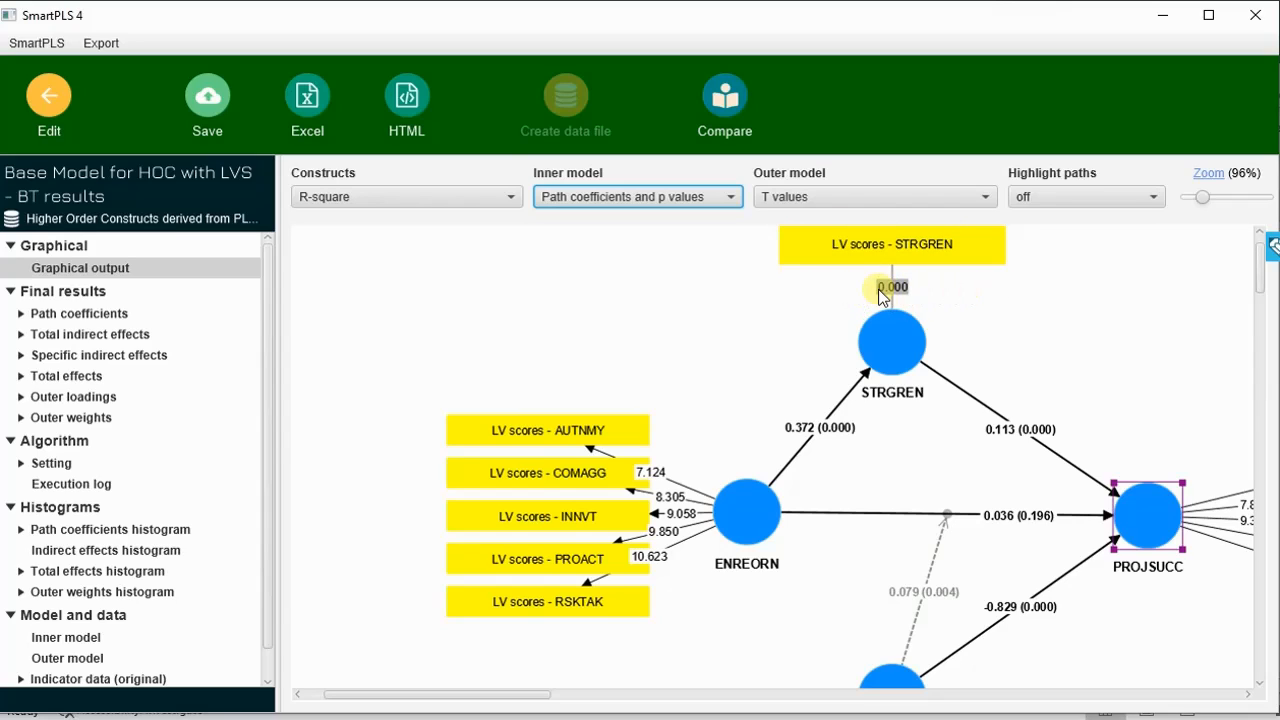
Step: Show outer weights/loadings and p values for the outer model, restore T values, and examine the PROJMANCOM paths
{"action": "left_click", "coordinate": [929, 198]}
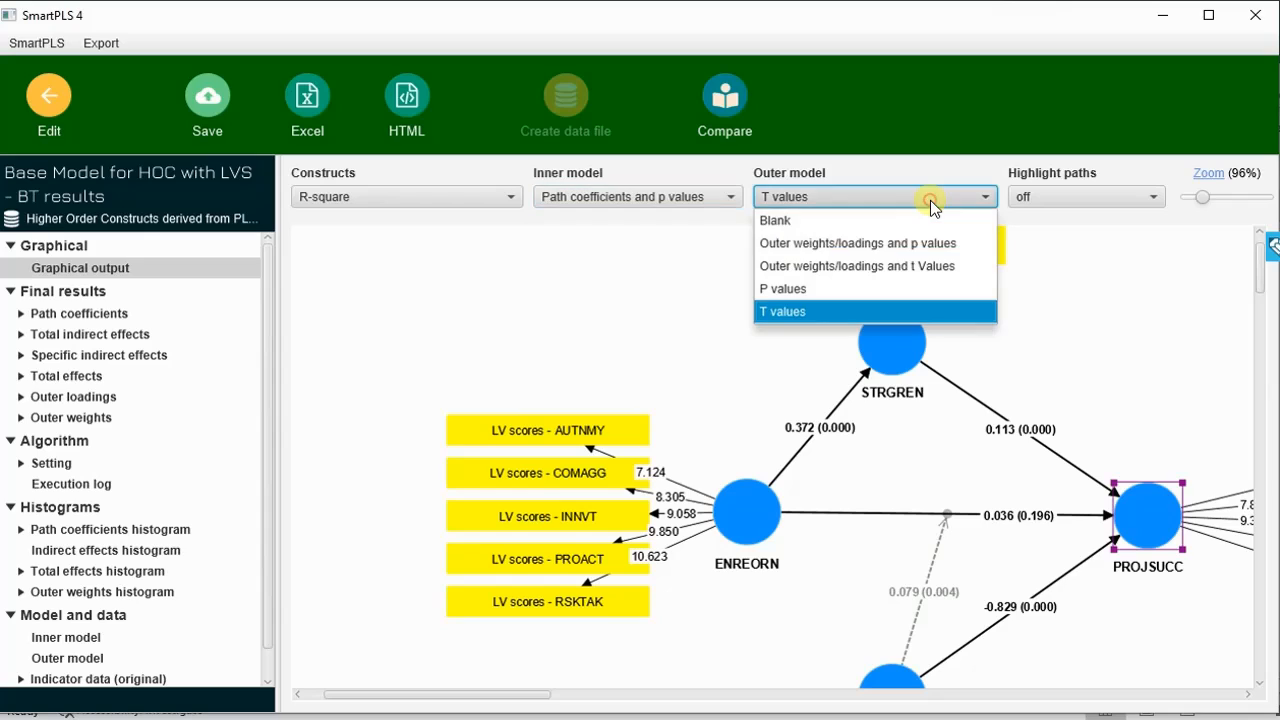
{"action": "left_click", "coordinate": [935, 246]}
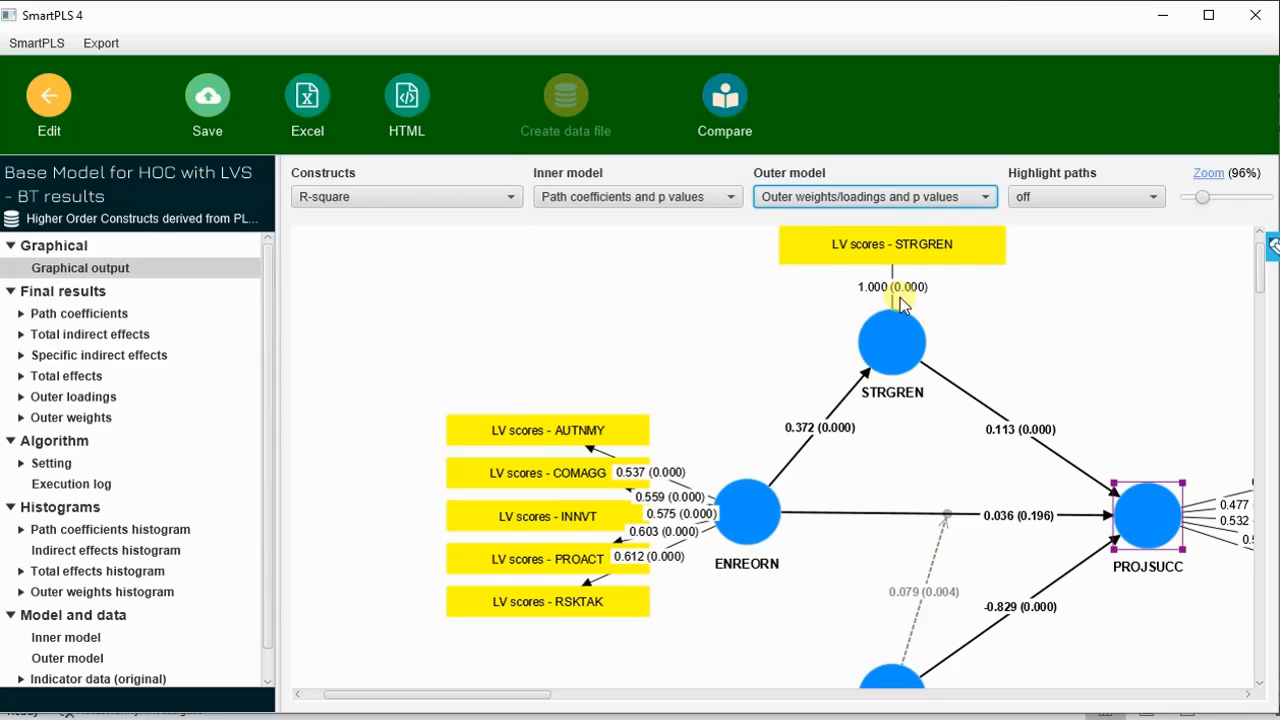
{"action": "left_click", "coordinate": [922, 196]}
{"action": "left_click", "coordinate": [922, 310]}
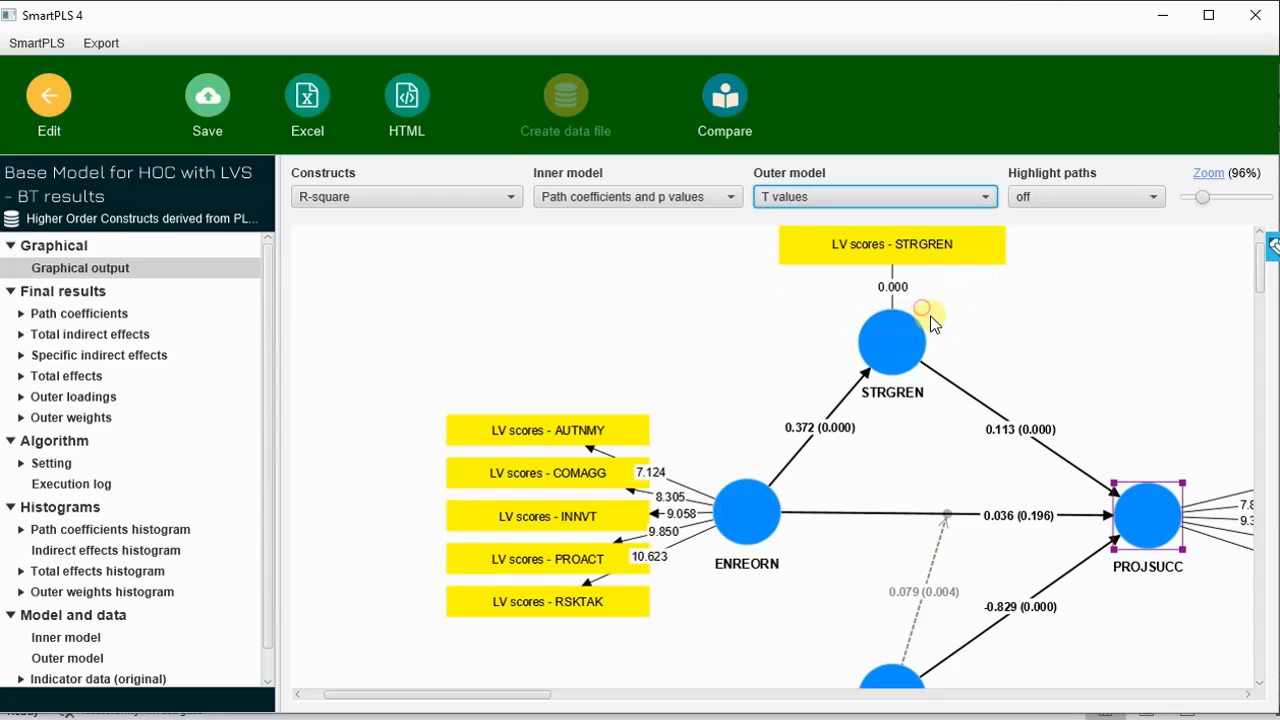
{"action": "scroll", "coordinate": [1000, 385], "scroll_direction": "down", "scroll_amount": 2}
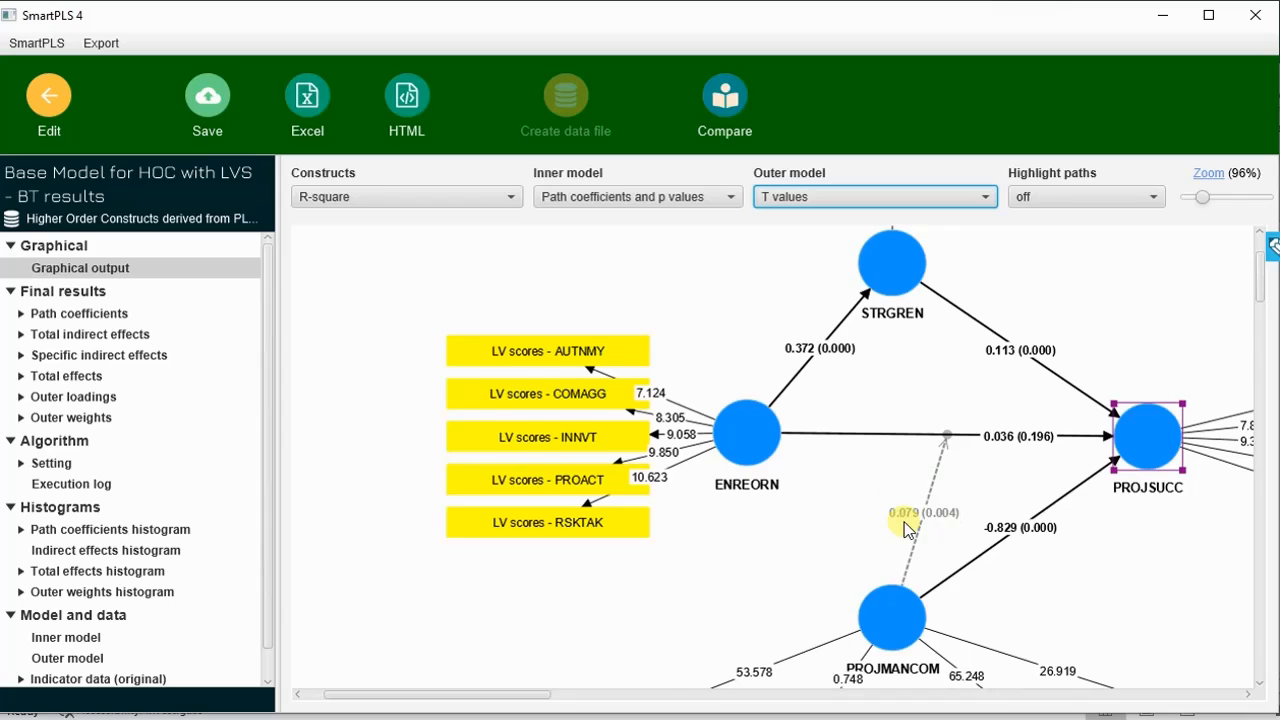
{"action": "scroll", "coordinate": [903, 514], "scroll_direction": "down", "scroll_amount": 2}
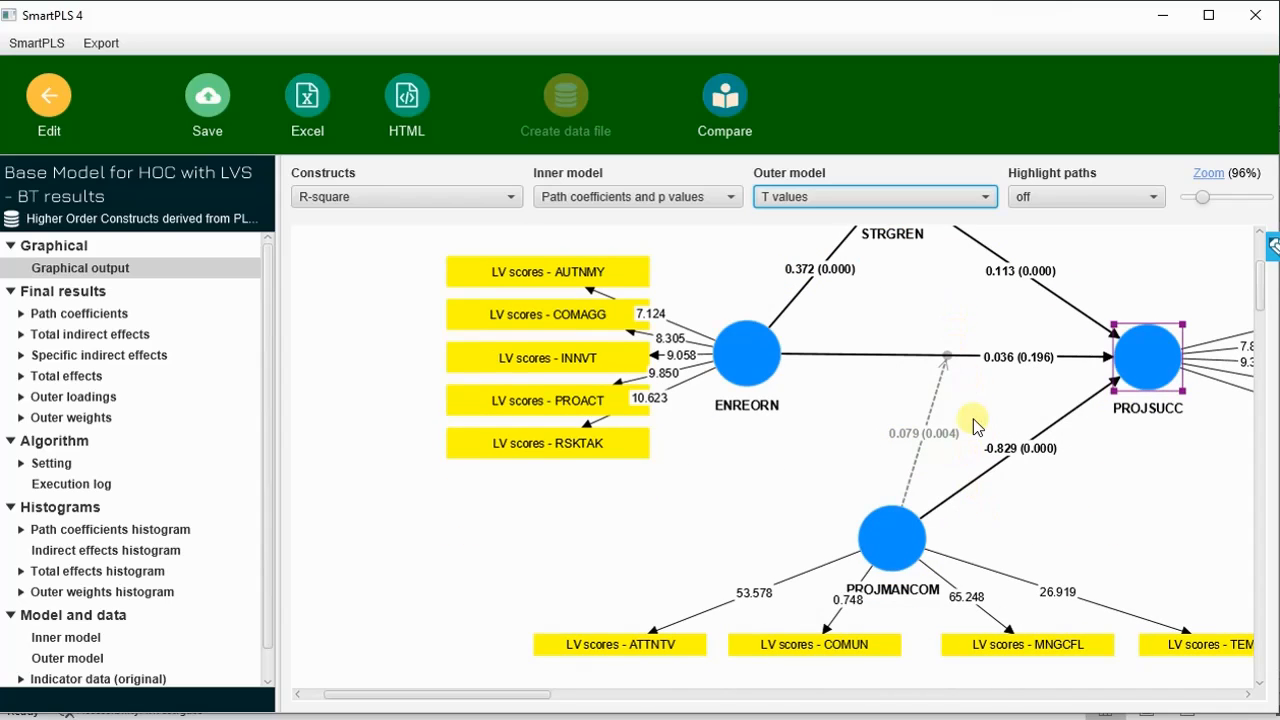
{"action": "scroll", "coordinate": [965, 415], "scroll_direction": "up", "scroll_amount": 2}
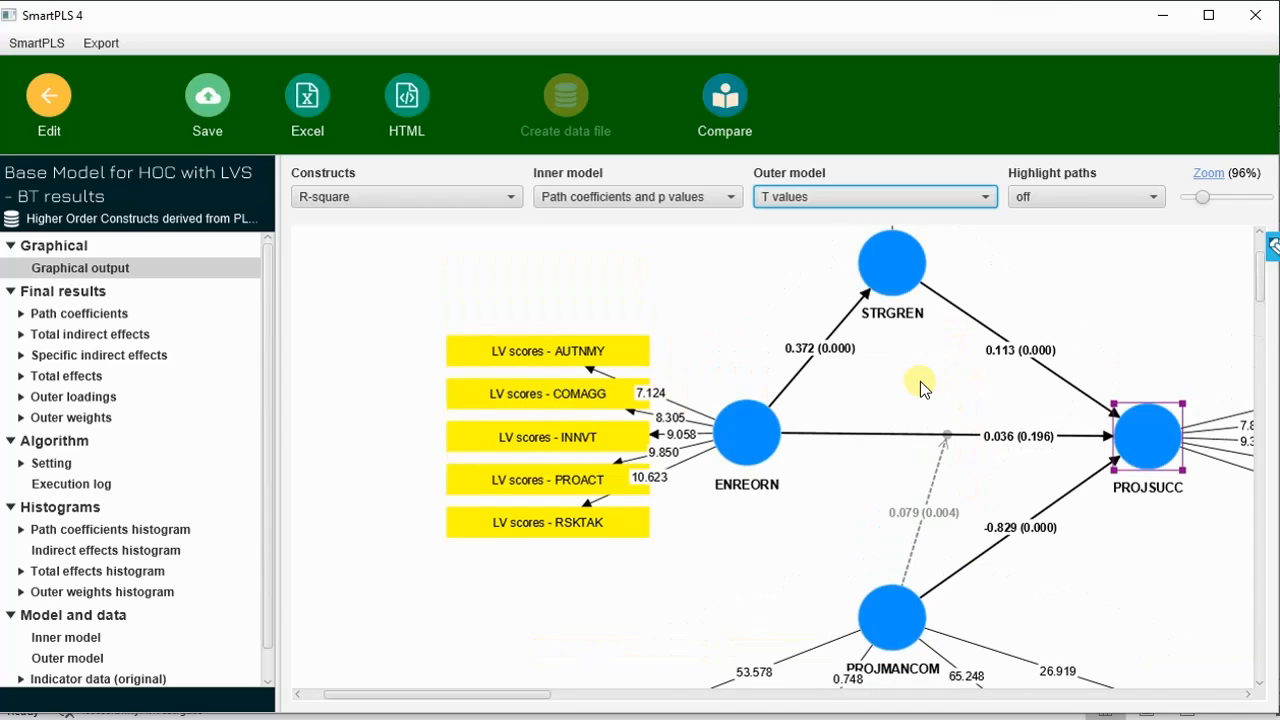
Step: Copy the bootstrapping path coefficients table for Excel and paste it at cell J4 of Sheet5 in the HOC Working workbook
{"action": "left_click", "coordinate": [86, 316]}
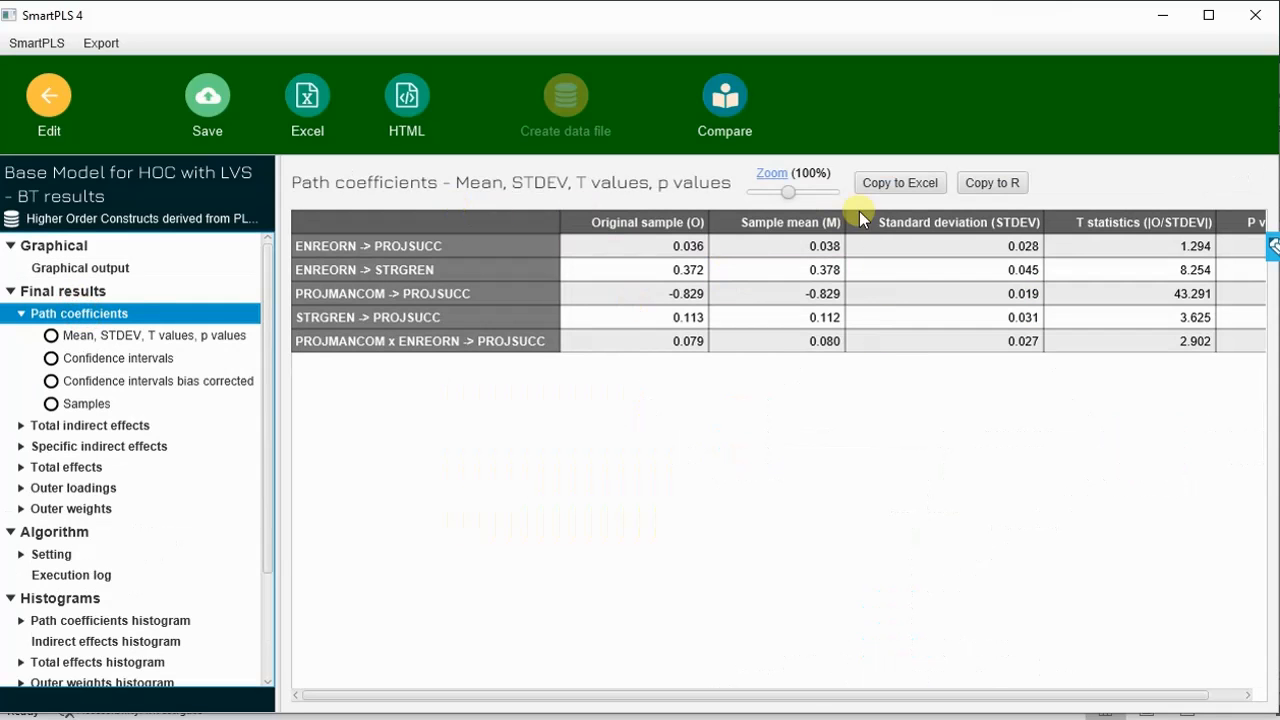
{"action": "left_click_drag", "start_coordinate": [501, 696], "coordinate": [634, 708]}
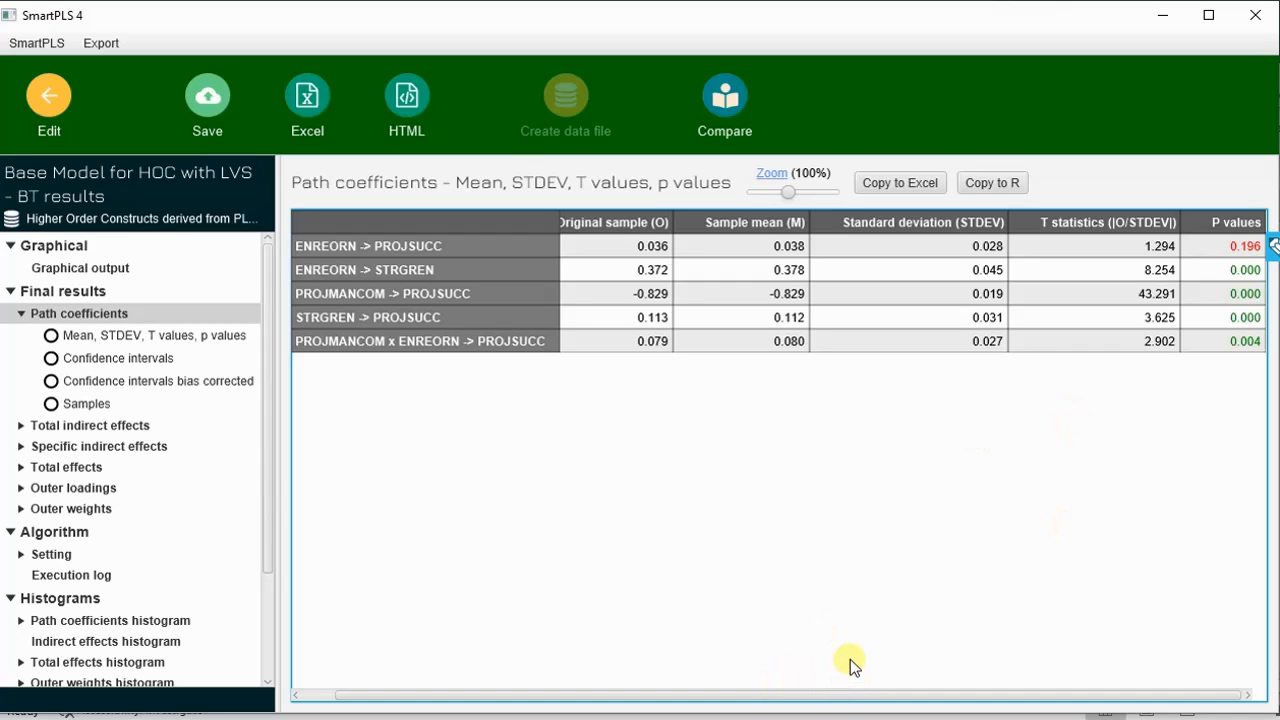
{"action": "left_click", "coordinate": [895, 185]}
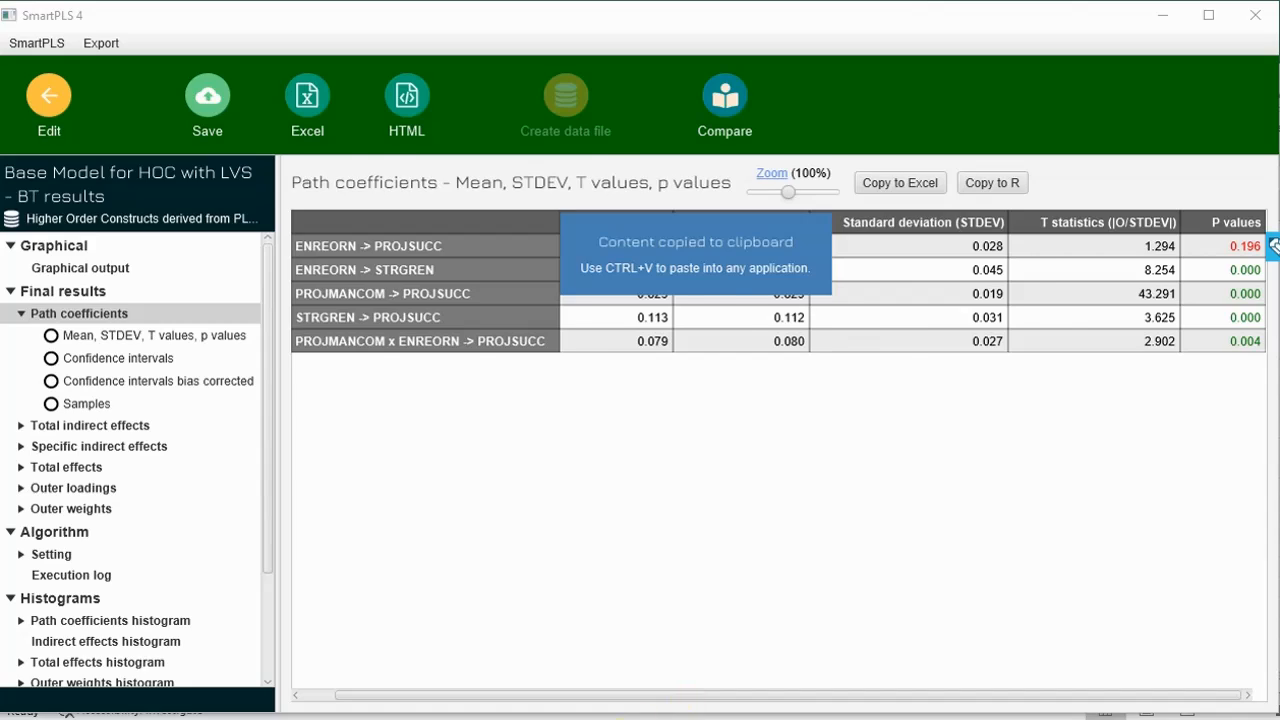
{"action": "key", "text": "alt+Tab"}
{"action": "left_click_drag", "start_coordinate": [1248, 684], "coordinate": [1258, 684]}
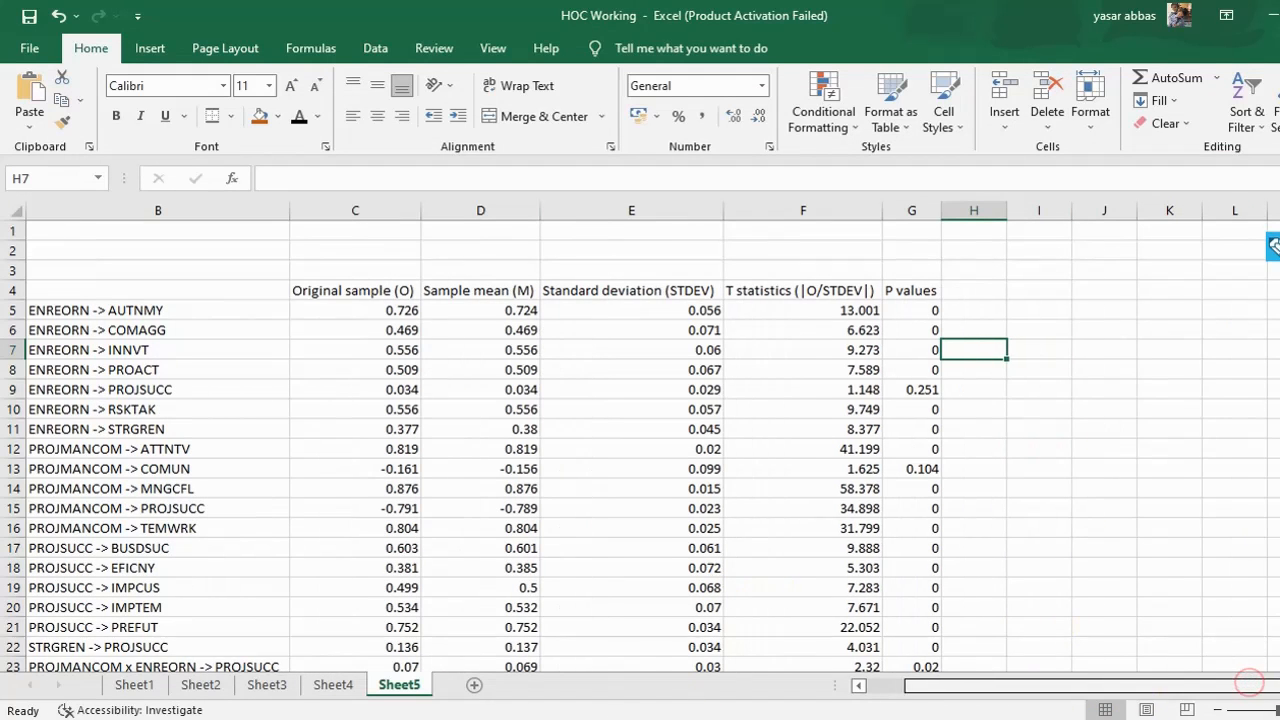
{"action": "left_click", "coordinate": [1125, 288]}
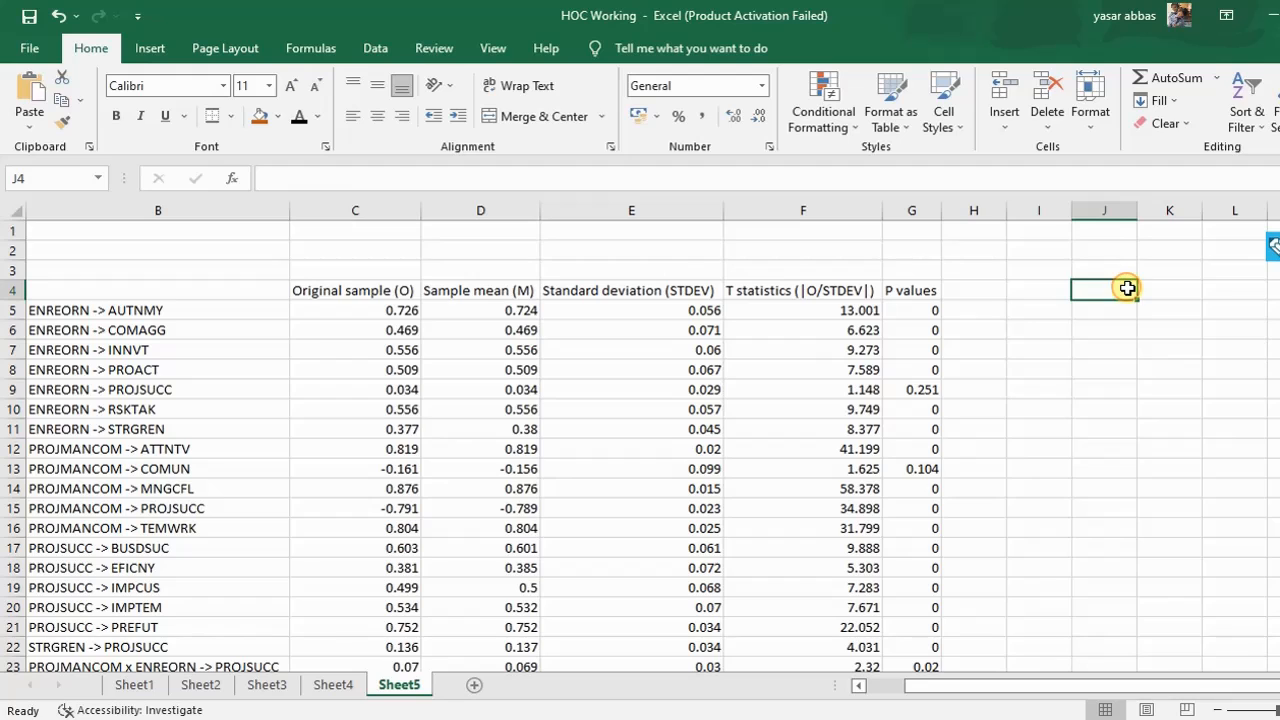
{"action": "key", "text": "ctrl+v"}
{"action": "left_click", "coordinate": [1105, 507]}
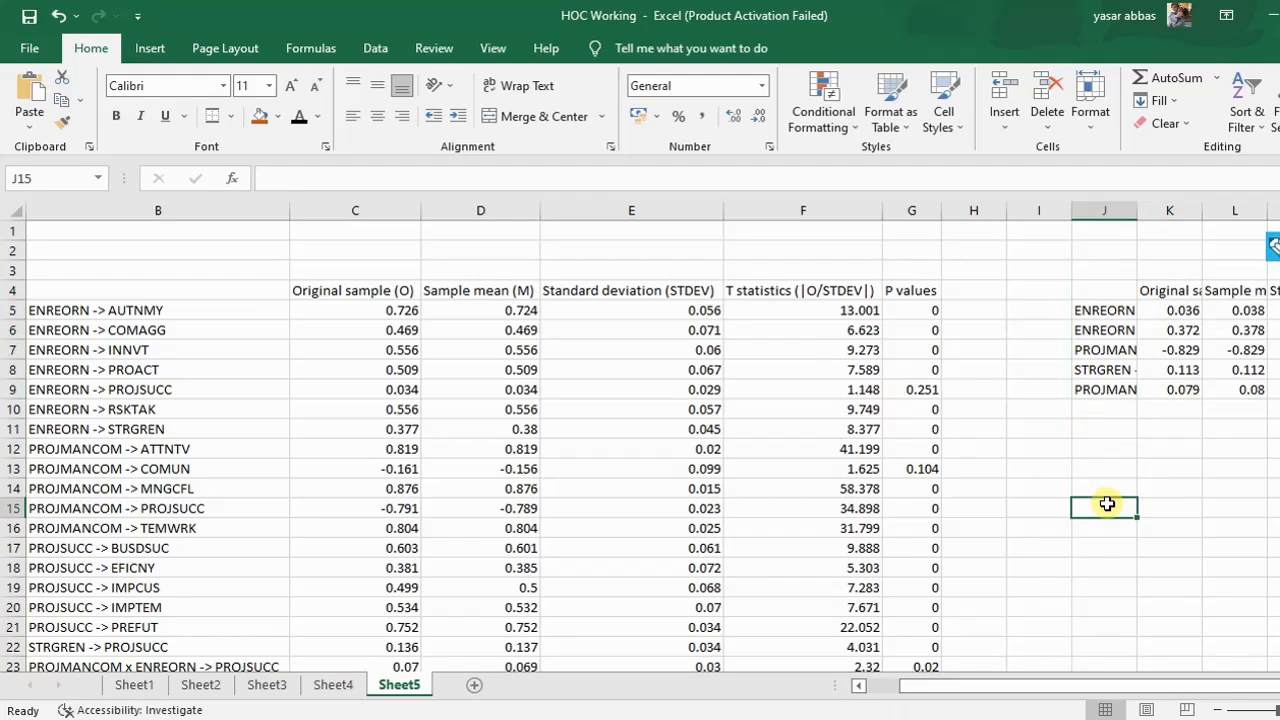
Step: Autofit all column widths on Sheet5 to their contents
{"action": "left_click", "coordinate": [12, 208]}
{"action": "double_click", "coordinate": [287, 214]}
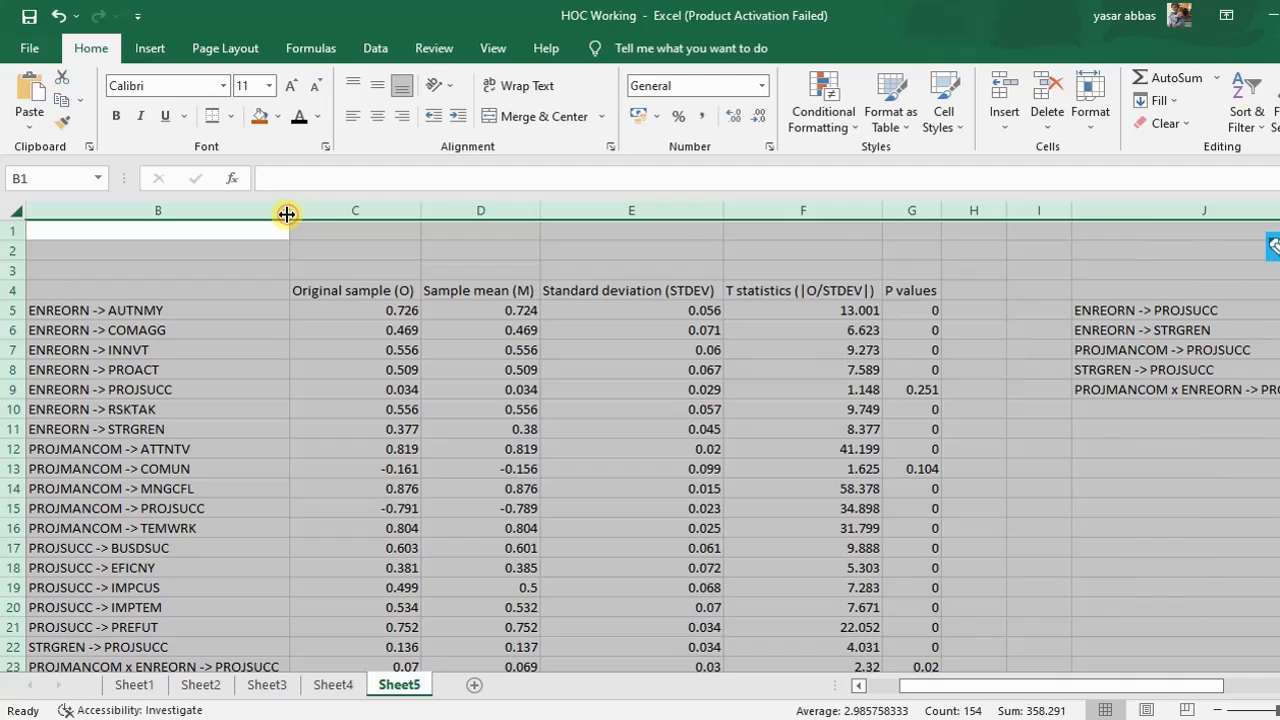
{"action": "left_click", "coordinate": [692, 248]}
Step: Hide columns D to F so the first table keeps only its original sample and p values
{"action": "left_click_drag", "start_coordinate": [436, 210], "coordinate": [805, 205]}
{"action": "right_click", "coordinate": [805, 205]}
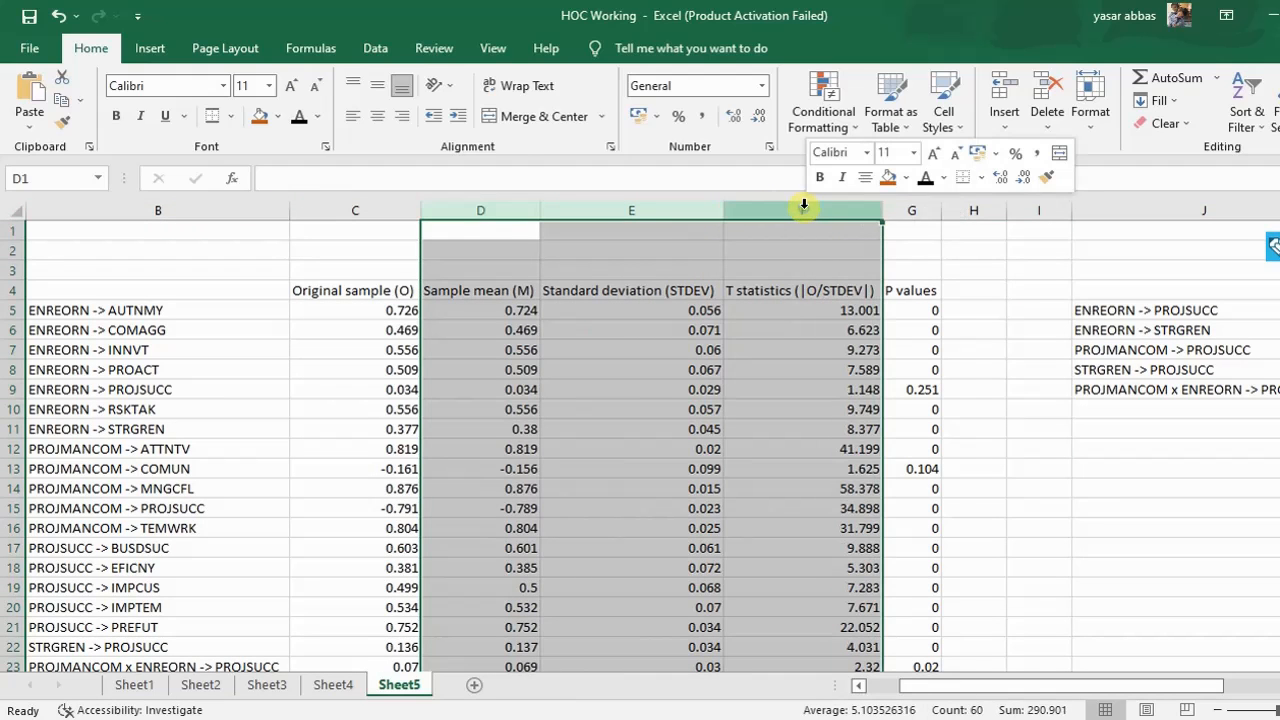
{"action": "left_click", "coordinate": [873, 468]}
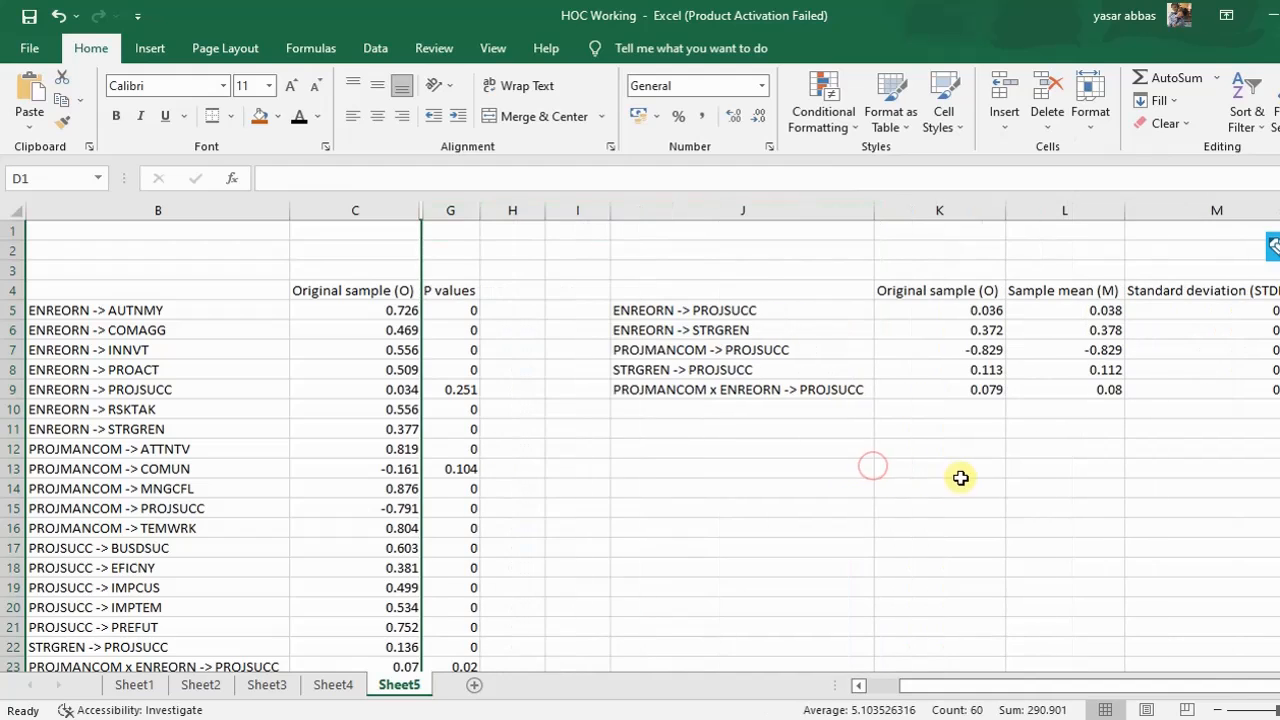
{"action": "left_click", "coordinate": [959, 478]}
Step: Hide columns L to N so the second table keeps only its original sample and p values
{"action": "scroll", "coordinate": [1266, 614], "scroll_direction": "right", "scroll_amount": 3}
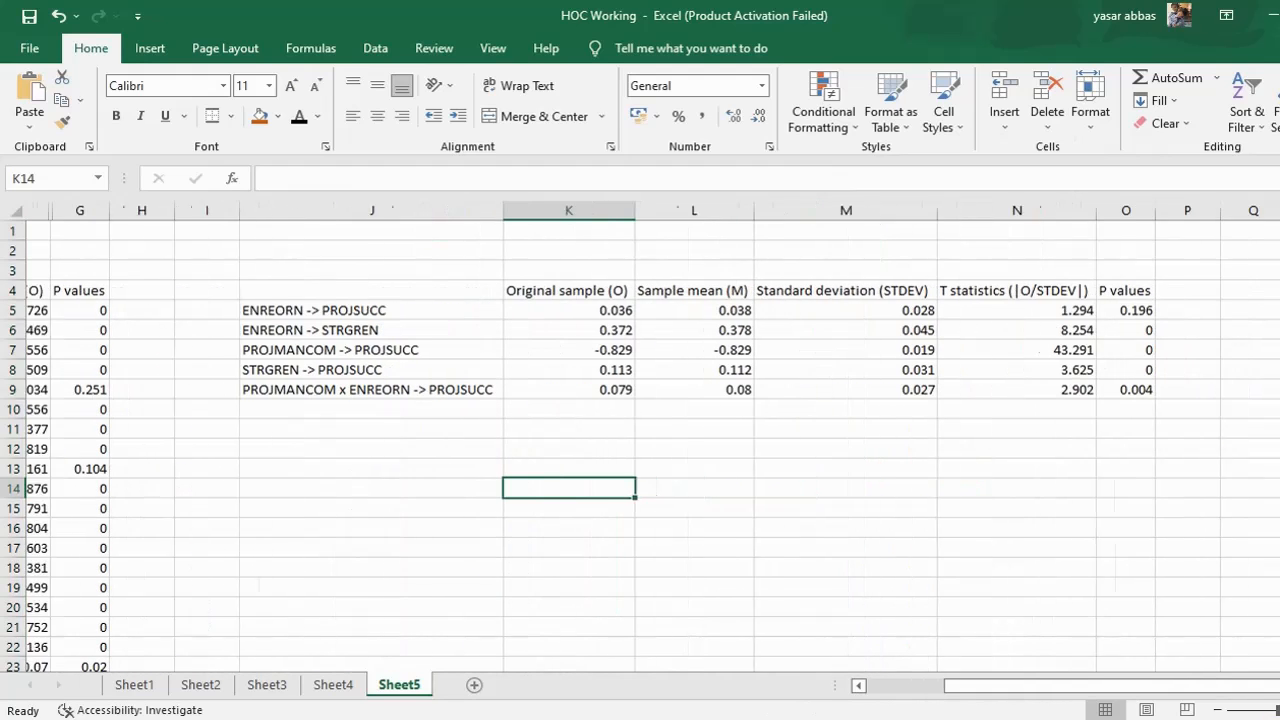
{"action": "left_click_drag", "start_coordinate": [658, 207], "coordinate": [966, 209]}
{"action": "right_click", "coordinate": [966, 208]}
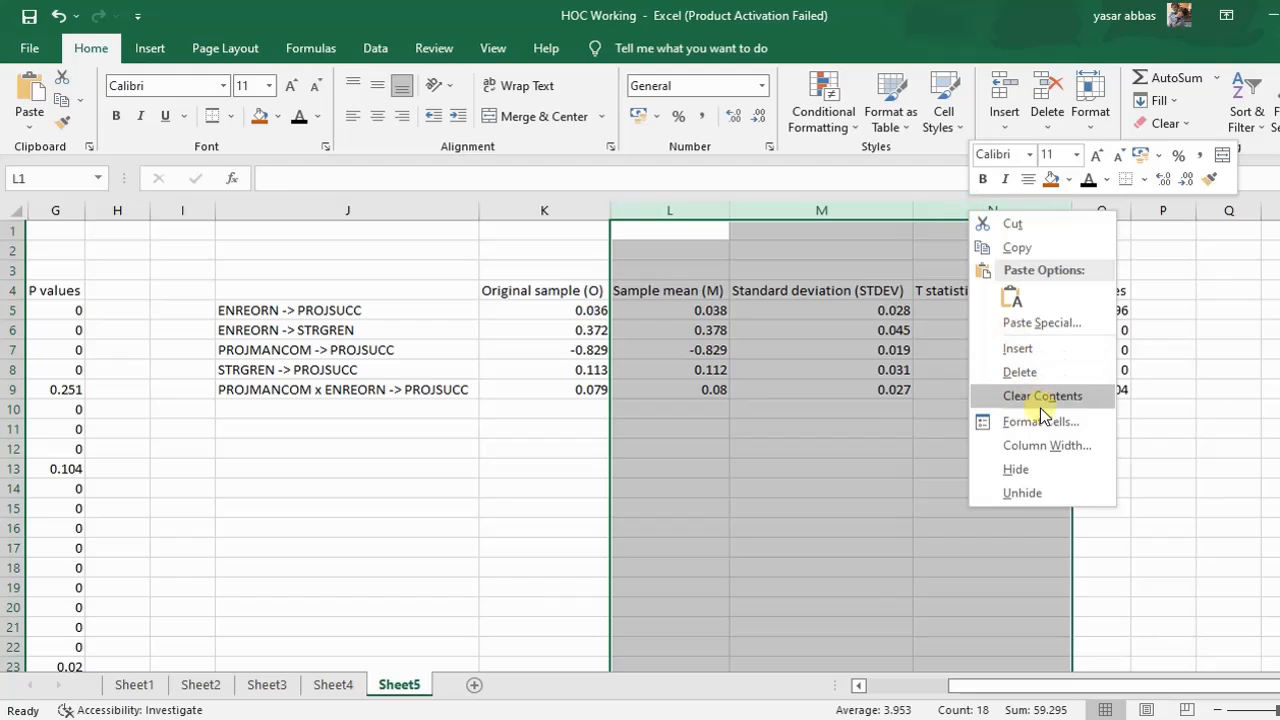
{"action": "left_click", "coordinate": [1027, 469]}
{"action": "left_click_drag", "start_coordinate": [1090, 685], "coordinate": [900, 685]}
{"action": "left_click", "coordinate": [980, 480]}
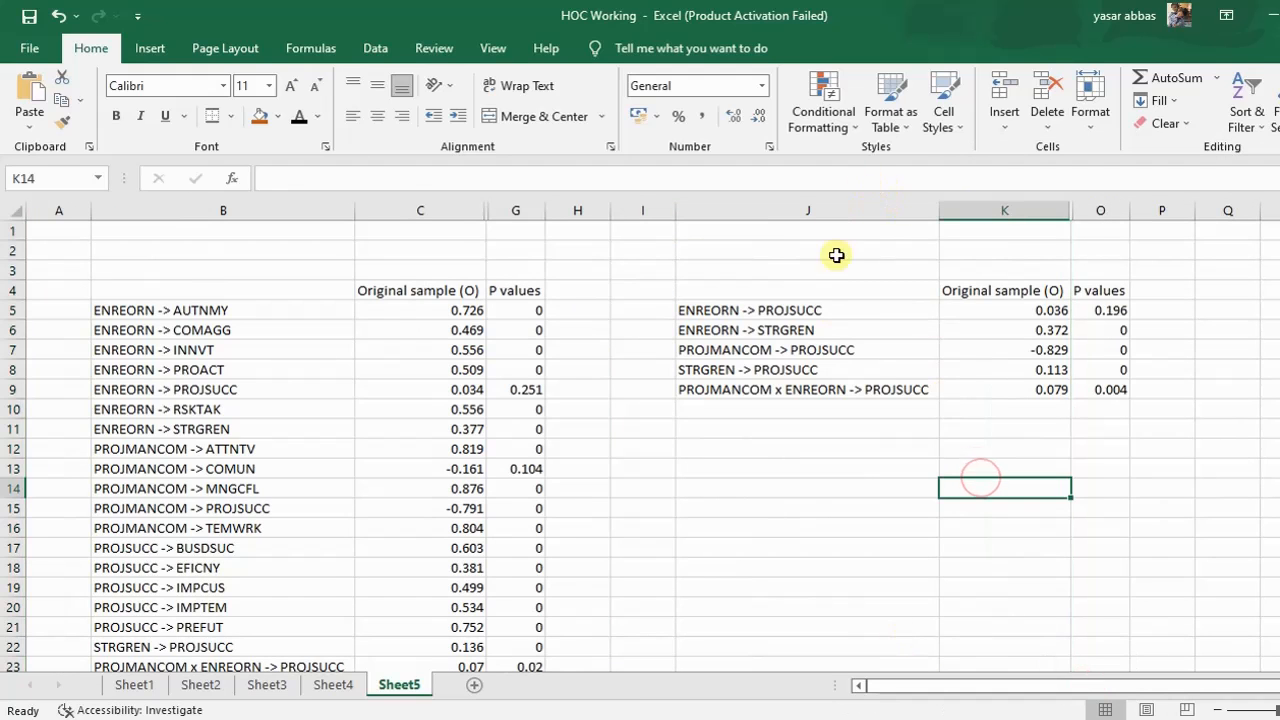
Step: Compare the path coefficients and p values in the two tables on Sheet5, covering the full first table in B5:G23
{"action": "left_click", "coordinate": [717, 312]}
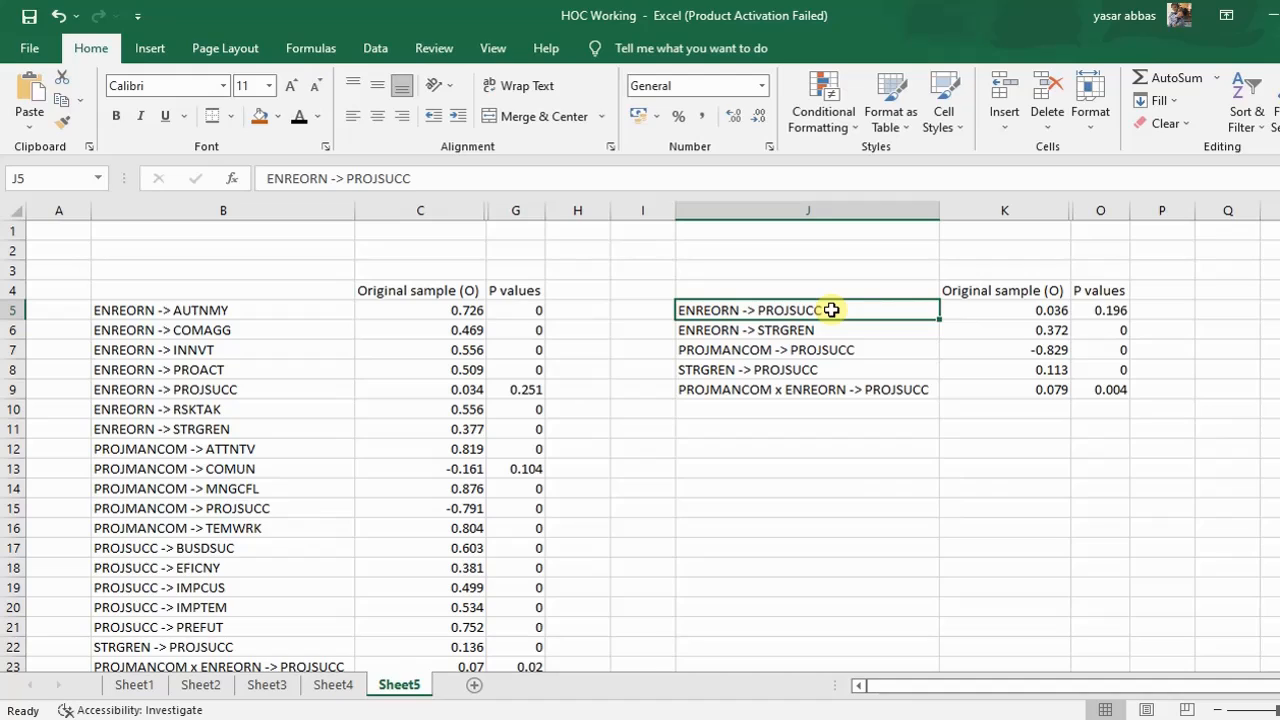
{"action": "left_click", "coordinate": [1117, 313]}
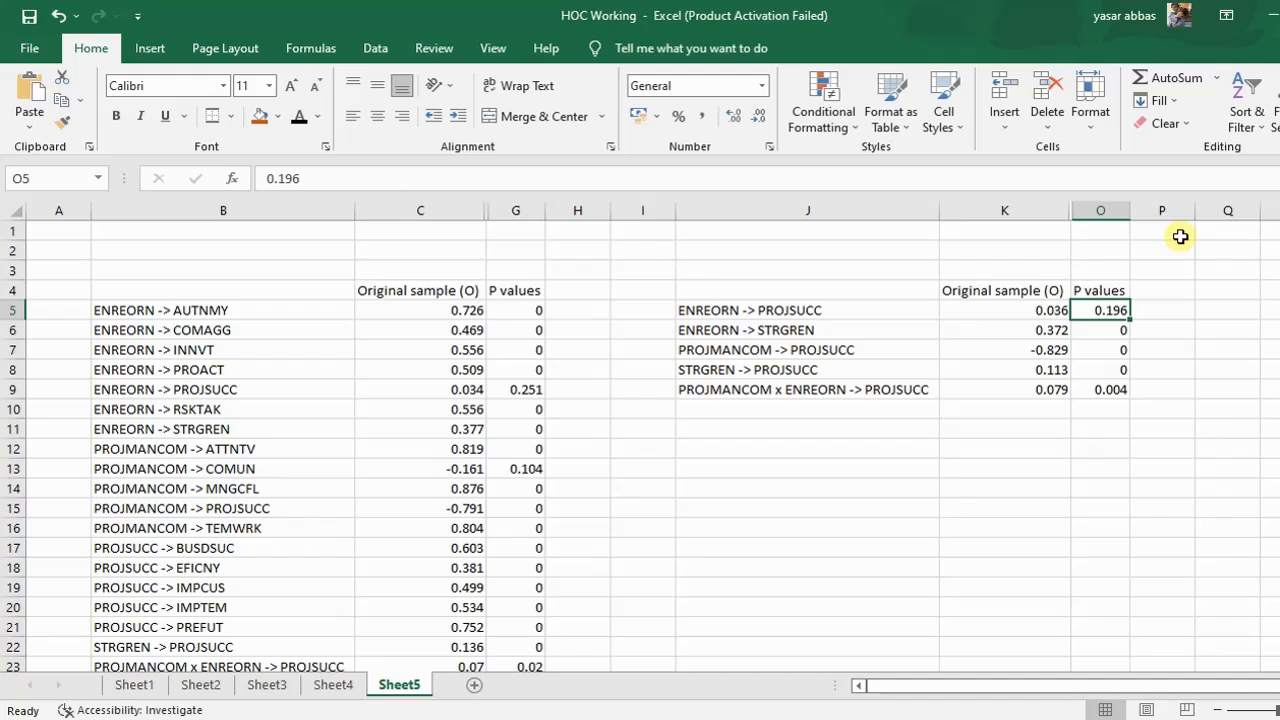
{"action": "scroll", "coordinate": [640, 437], "scroll_direction": "down", "scroll_amount": 2}
{"action": "scroll", "coordinate": [639, 438], "scroll_direction": "up", "scroll_amount": 2}
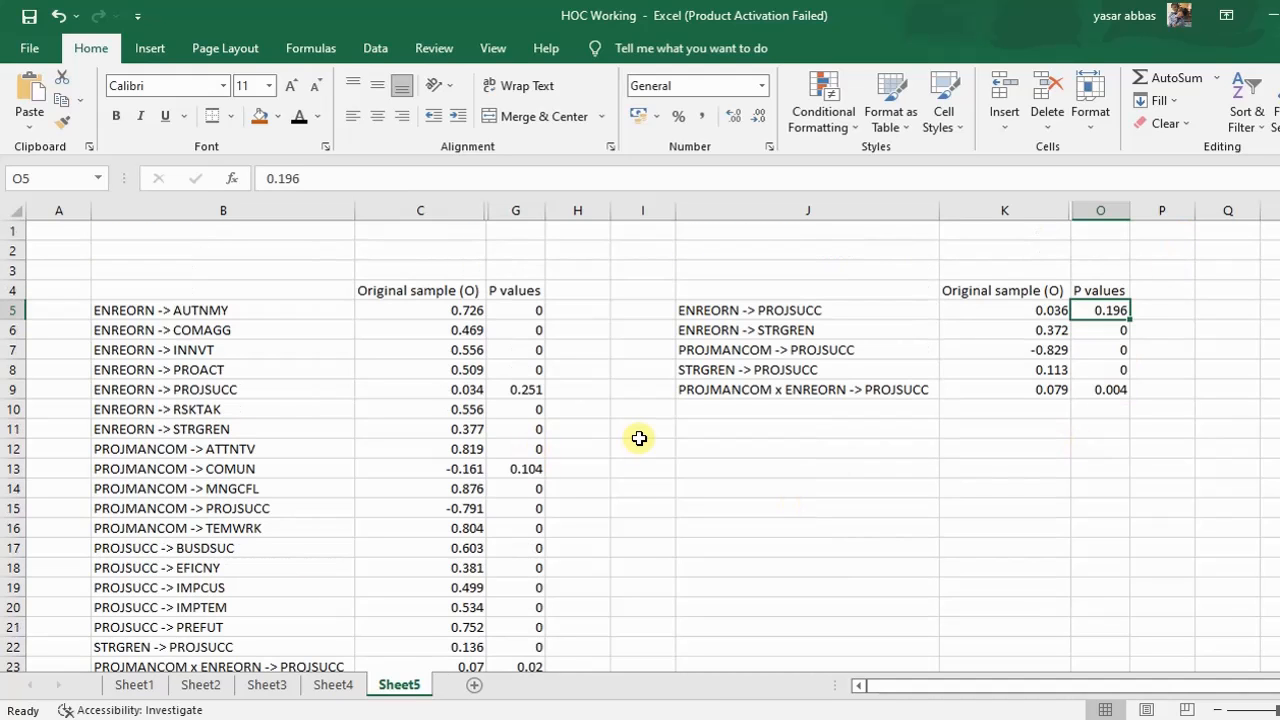
{"action": "scroll", "coordinate": [394, 343], "scroll_direction": "down", "scroll_amount": 3}
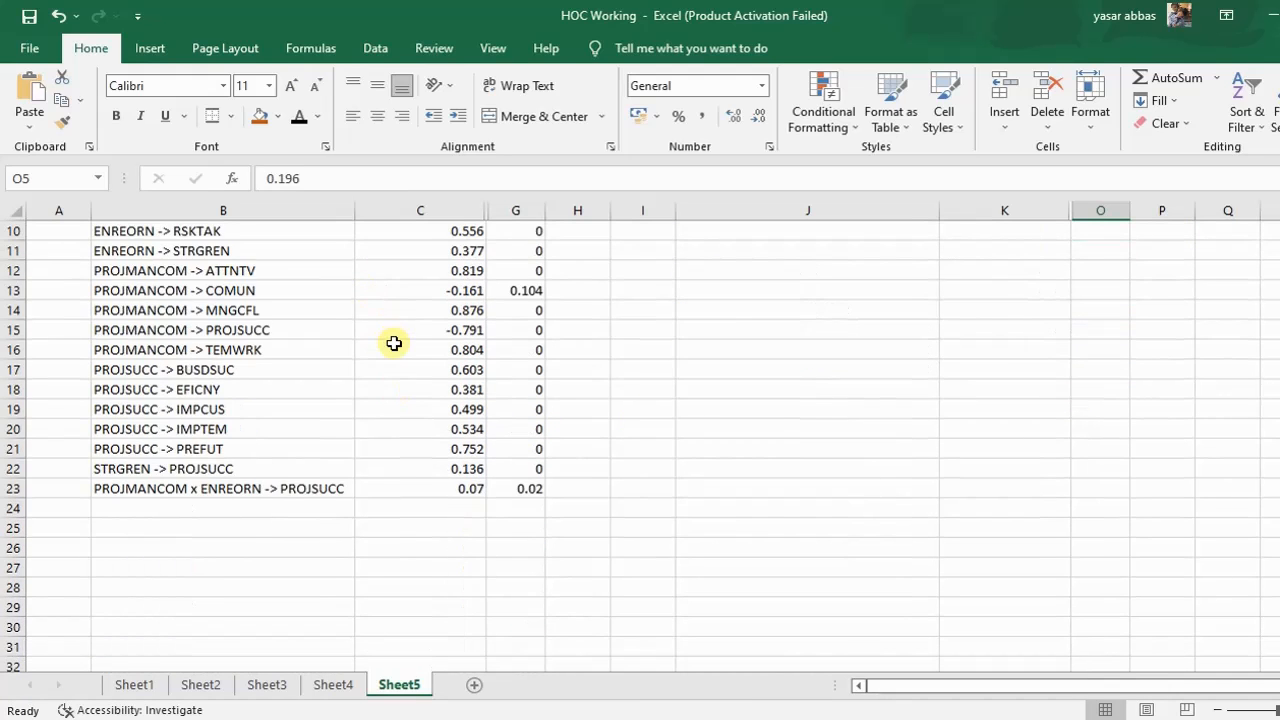
{"action": "scroll", "coordinate": [394, 343], "scroll_direction": "up", "scroll_amount": 3}
{"action": "left_click", "coordinate": [193, 291]}
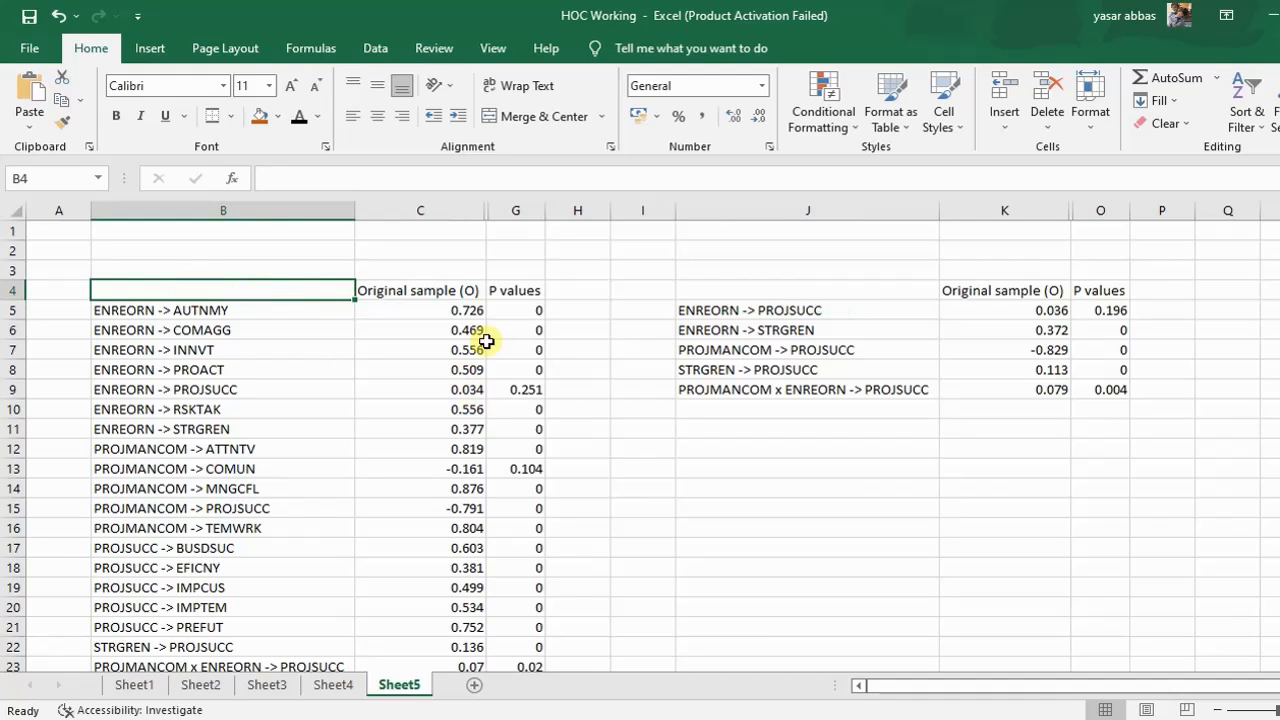
{"action": "scroll", "coordinate": [496, 292], "scroll_direction": "down", "scroll_amount": 2}
{"action": "scroll", "coordinate": [496, 295], "scroll_direction": "up", "scroll_amount": 2}
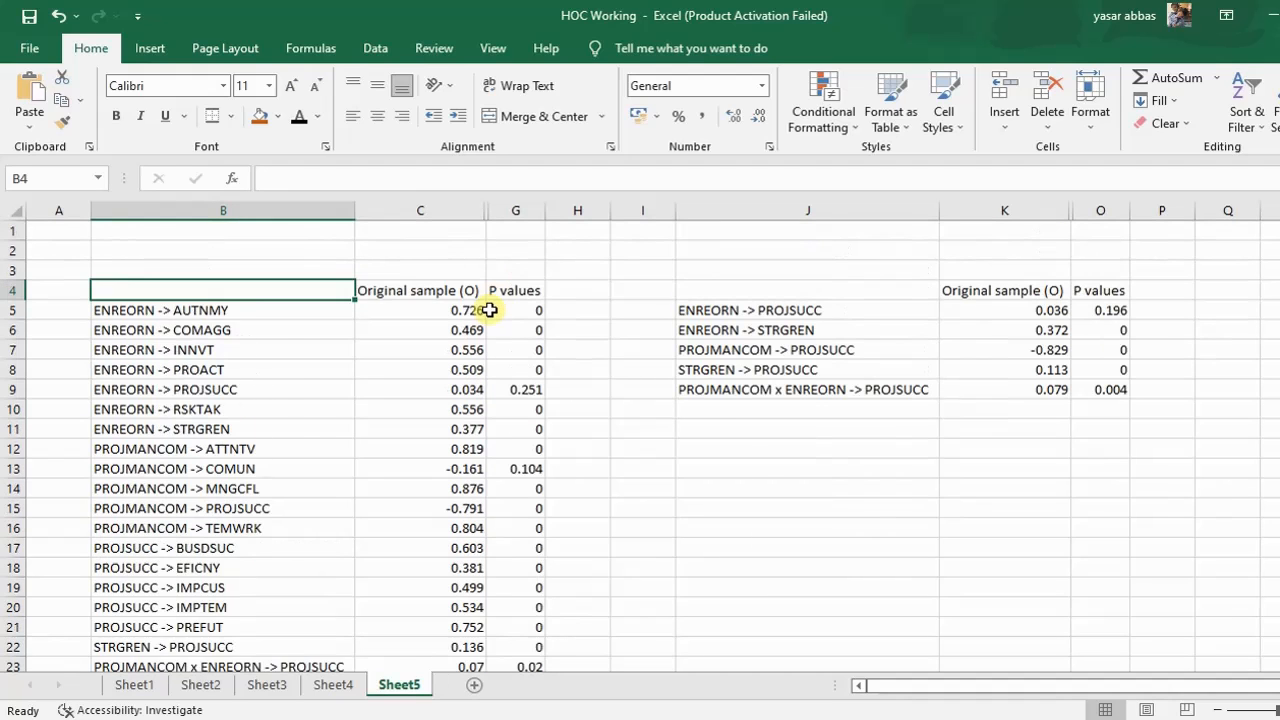
{"action": "left_click", "coordinate": [121, 316]}
{"action": "left_click_drag", "start_coordinate": [121, 316], "coordinate": [503, 622]}
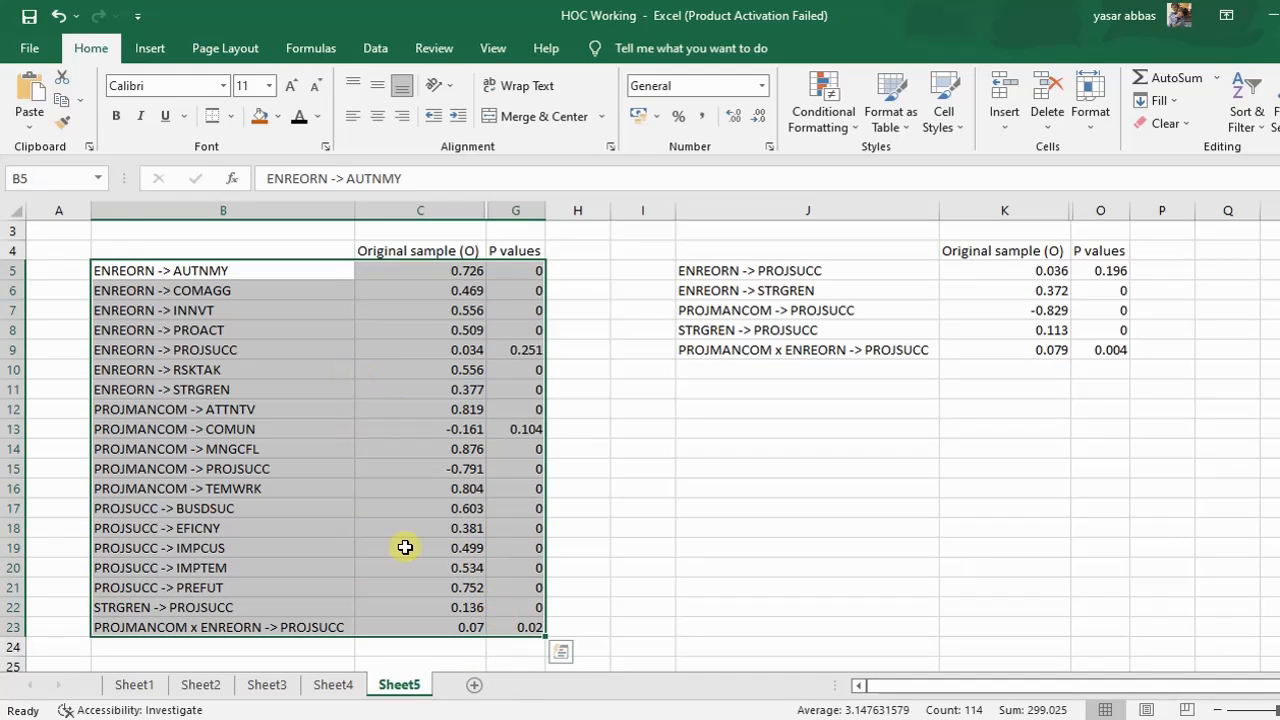
Step: Switch to the Word document Doc1 and examine the path diagram on its first page
{"action": "mouse_move", "coordinate": [651, 557]}
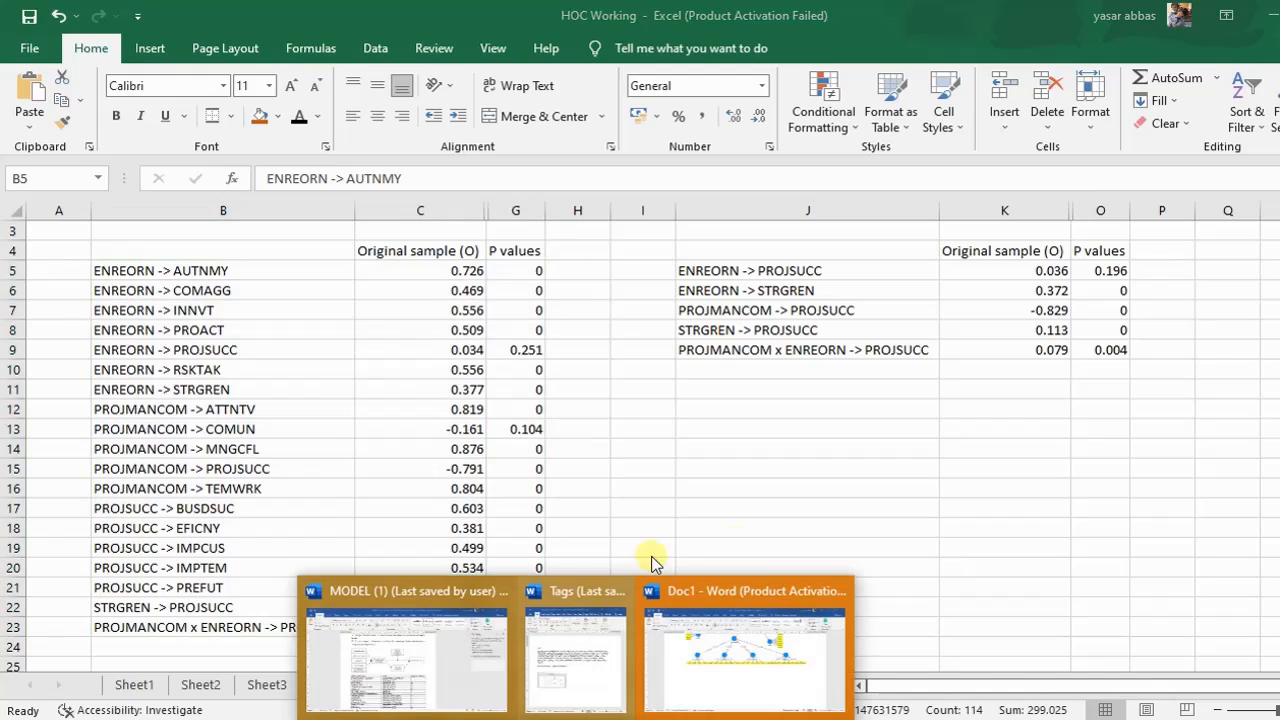
{"action": "left_click", "coordinate": [757, 643]}
{"action": "scroll", "coordinate": [689, 450], "scroll_direction": "up", "scroll_amount": 5}
{"action": "scroll", "coordinate": [689, 445], "scroll_direction": "up", "scroll_amount": 2}
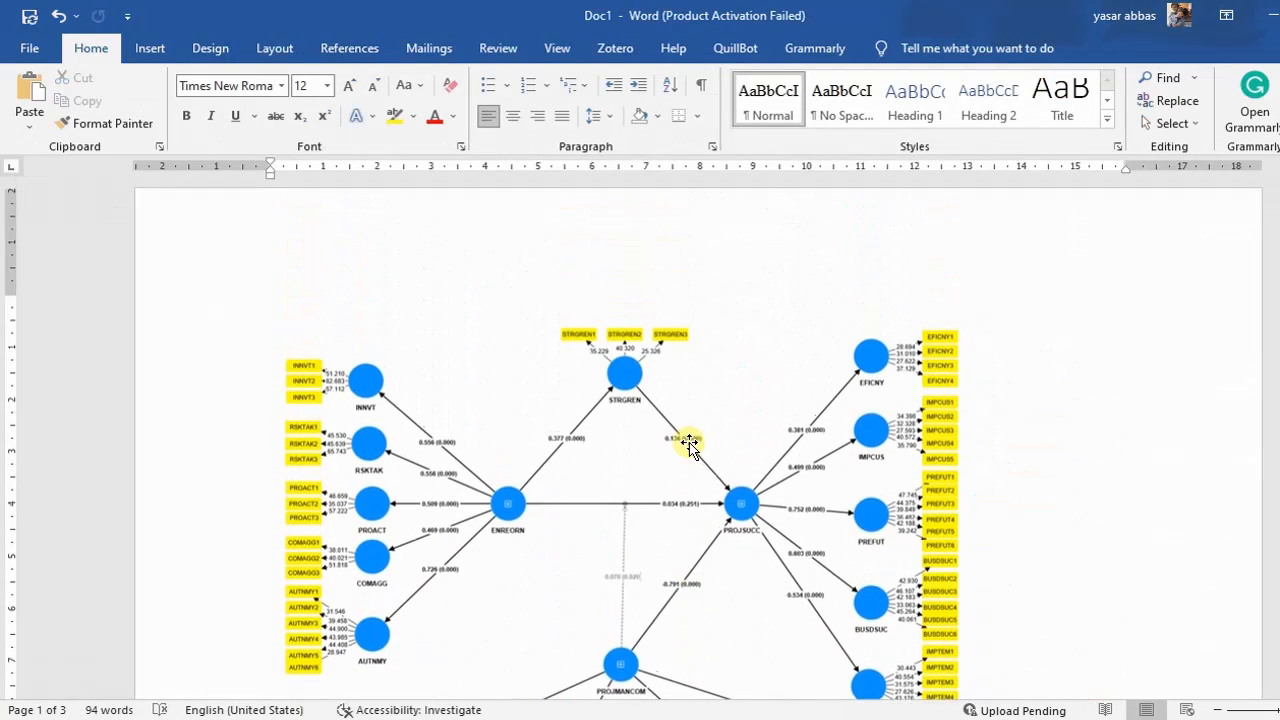
{"action": "scroll", "coordinate": [689, 443], "scroll_direction": "down", "scroll_amount": 6}
Step: Export the SmartPLS graphical output as an image to the clipboard and paste it below the existing diagram in Word's Doc1
{"action": "left_click", "coordinate": [664, 718]}
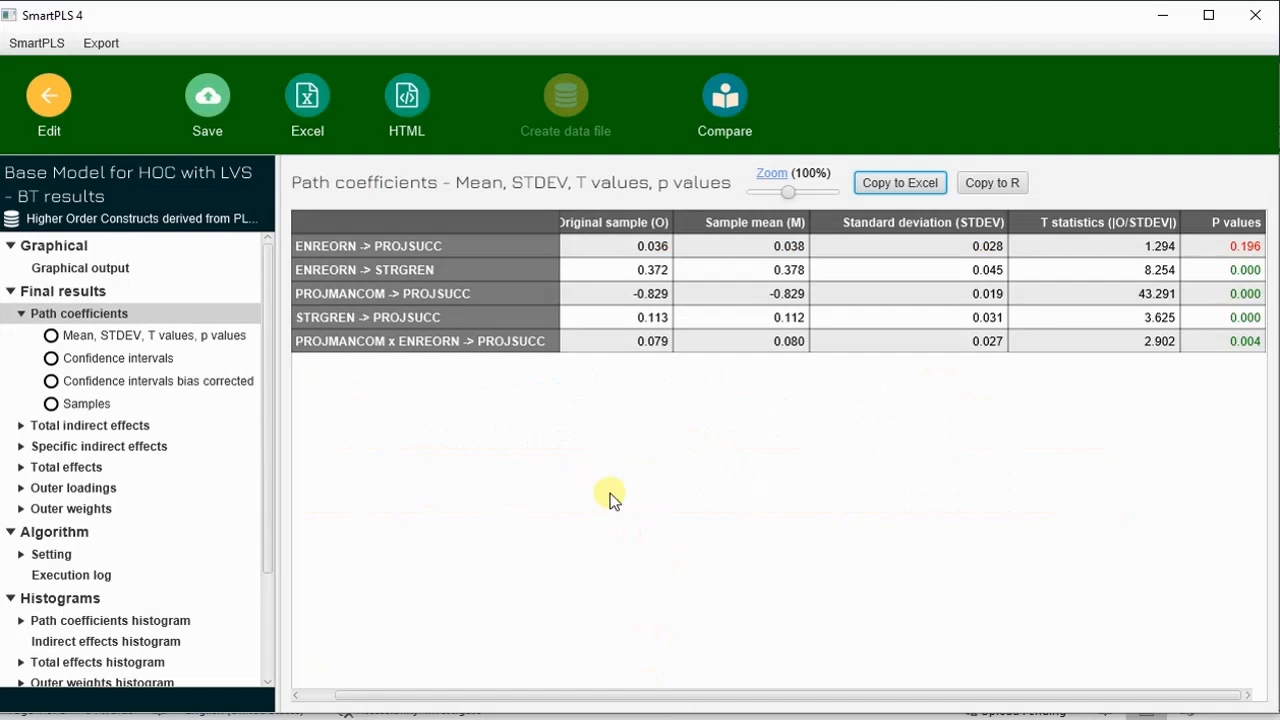
{"action": "left_click", "coordinate": [70, 268]}
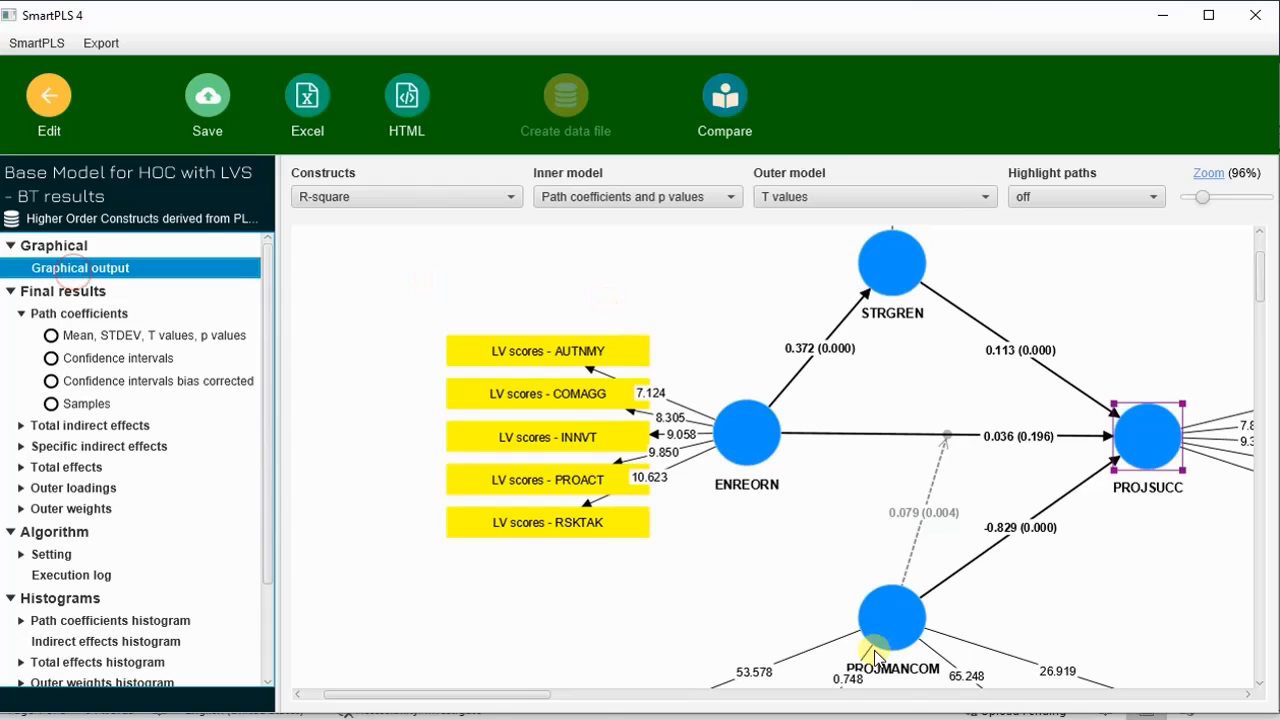
{"action": "right_click", "coordinate": [614, 272]}
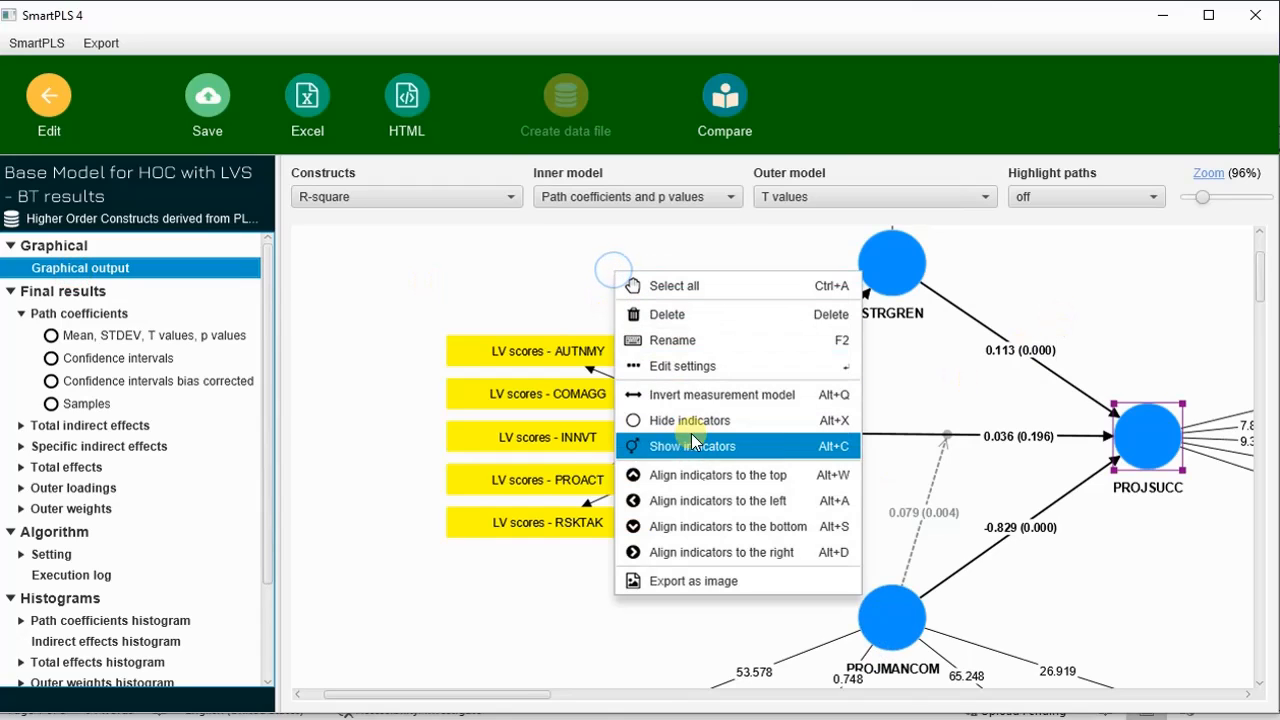
{"action": "left_click", "coordinate": [466, 263]}
{"action": "right_click", "coordinate": [600, 606]}
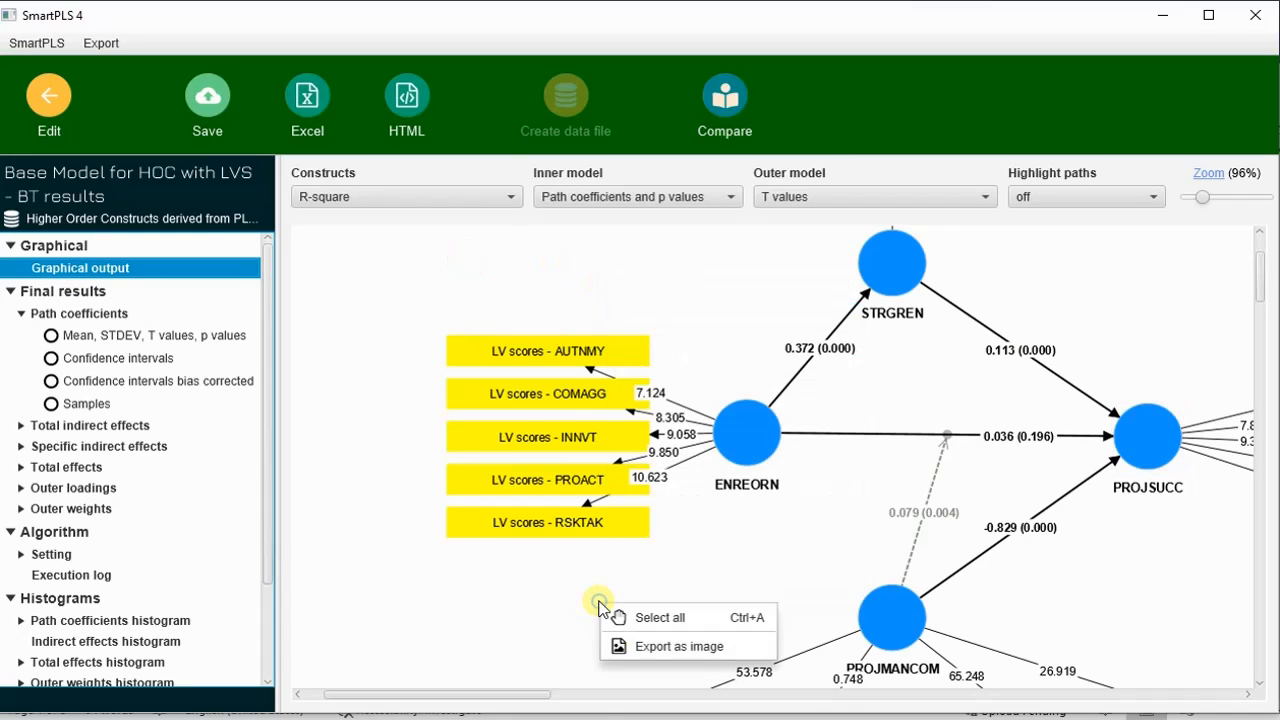
{"action": "left_click", "coordinate": [646, 648]}
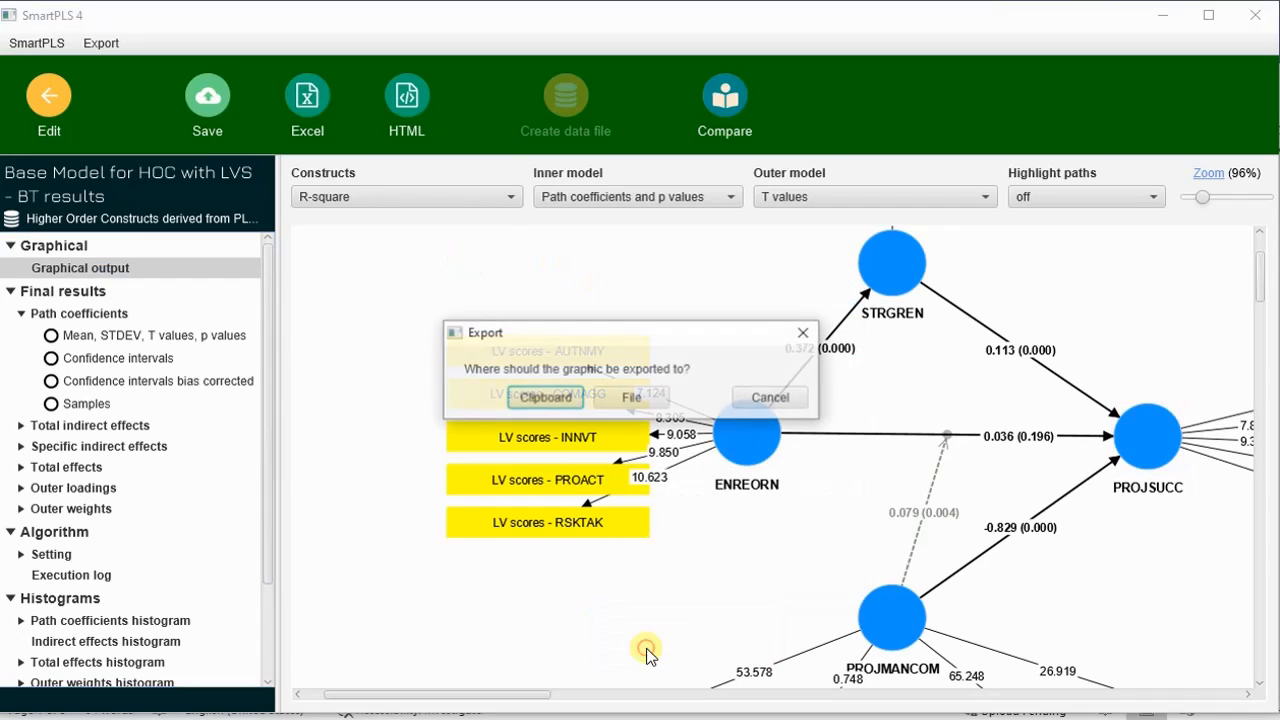
{"action": "left_click", "coordinate": [546, 397]}
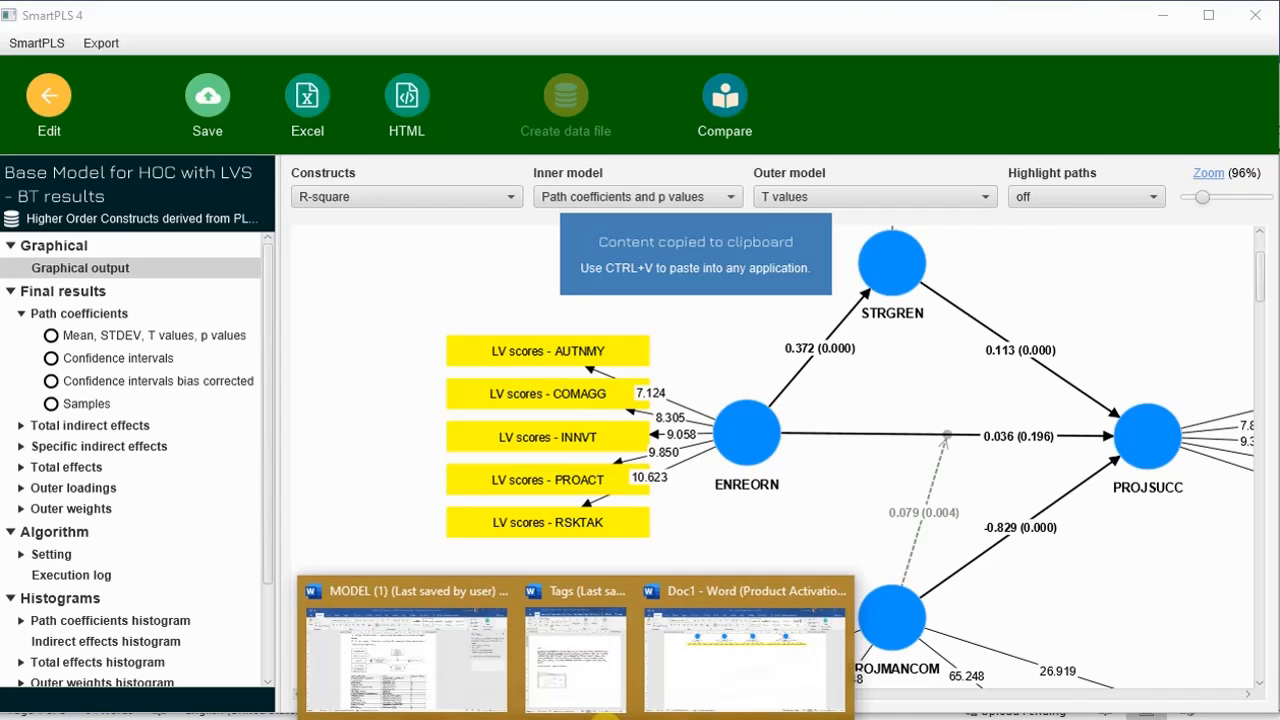
{"action": "left_click", "coordinate": [772, 667]}
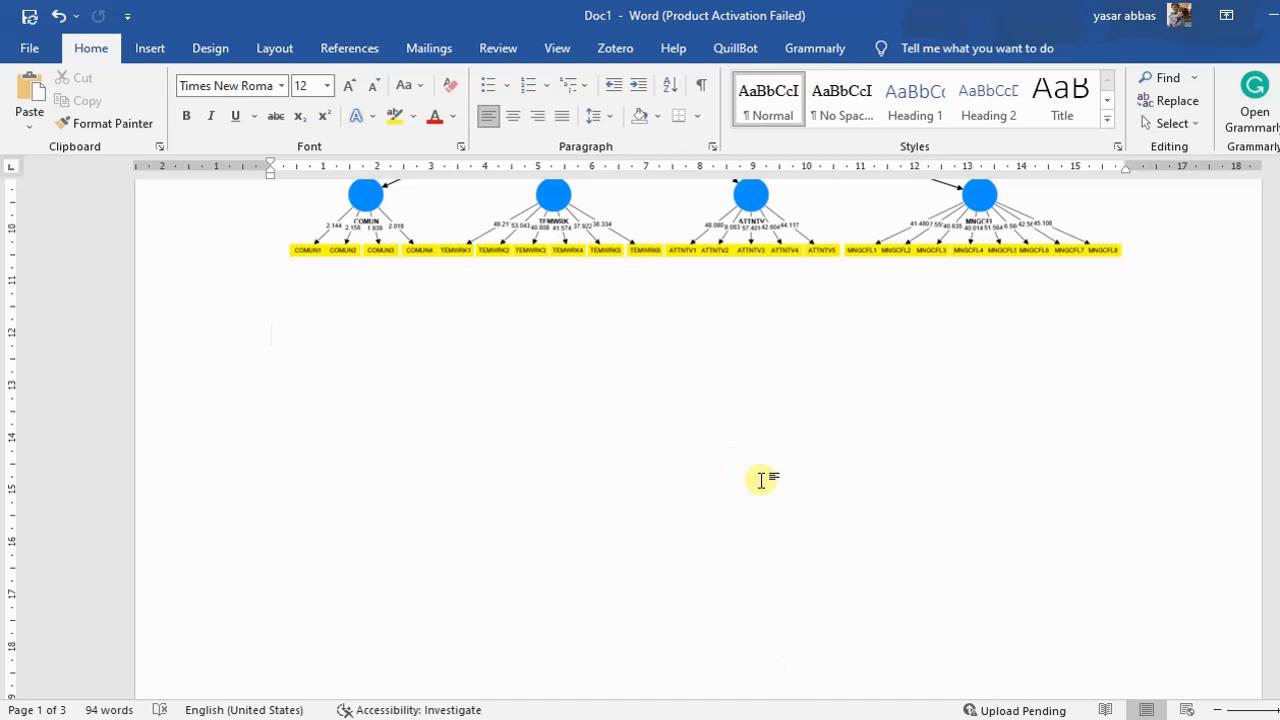
{"action": "key", "text": "ctrl+v"}
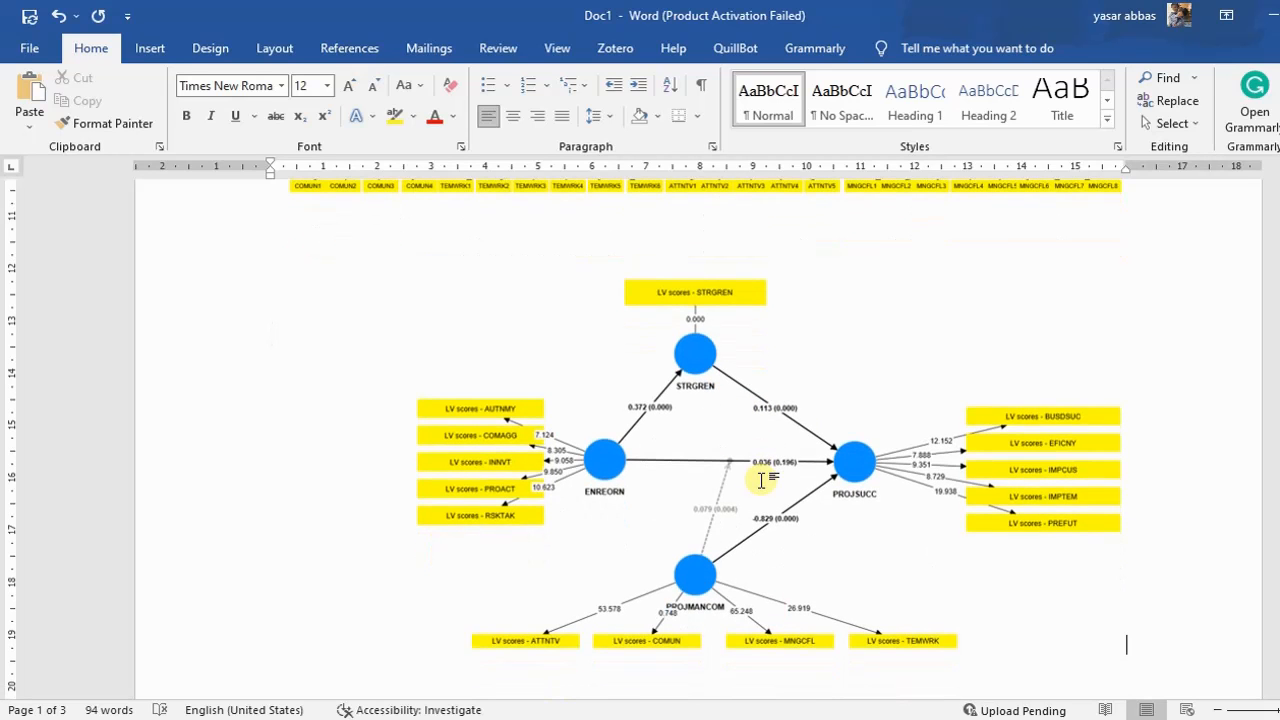
Step: Examine the second-stage path diagram in Doc1 and compare it with the earlier diagram above it
{"action": "scroll", "coordinate": [848, 370], "scroll_direction": "up", "scroll_amount": 2, "text": "ctrl"}
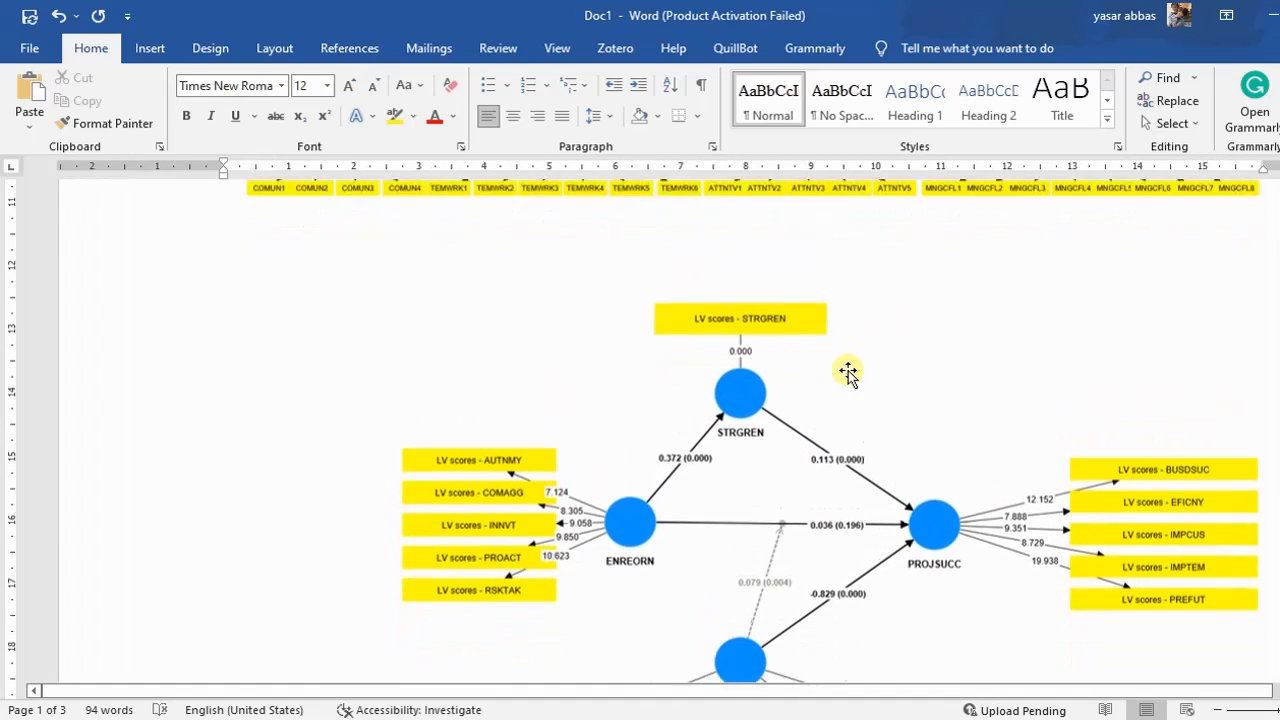
{"action": "scroll", "coordinate": [848, 370], "scroll_direction": "down", "scroll_amount": 1}
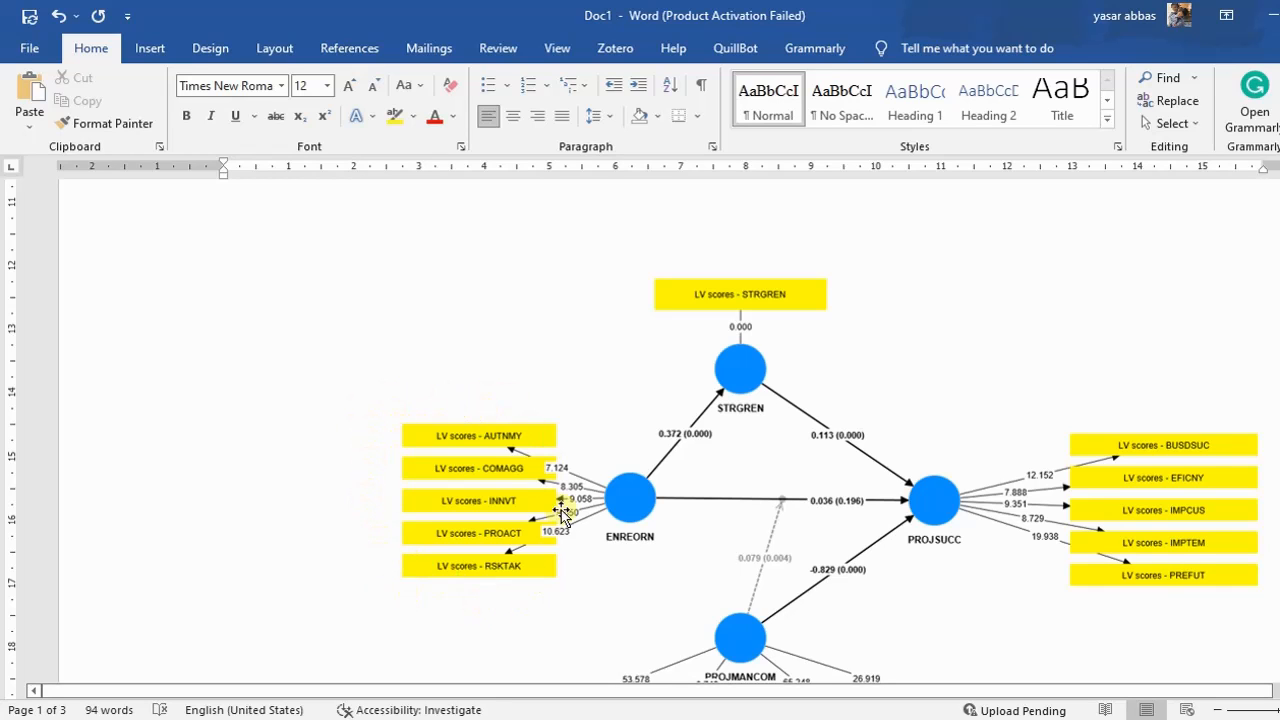
{"action": "scroll", "coordinate": [886, 445], "scroll_direction": "down", "scroll_amount": 1}
{"action": "scroll", "coordinate": [886, 450], "scroll_direction": "down", "scroll_amount": 5}
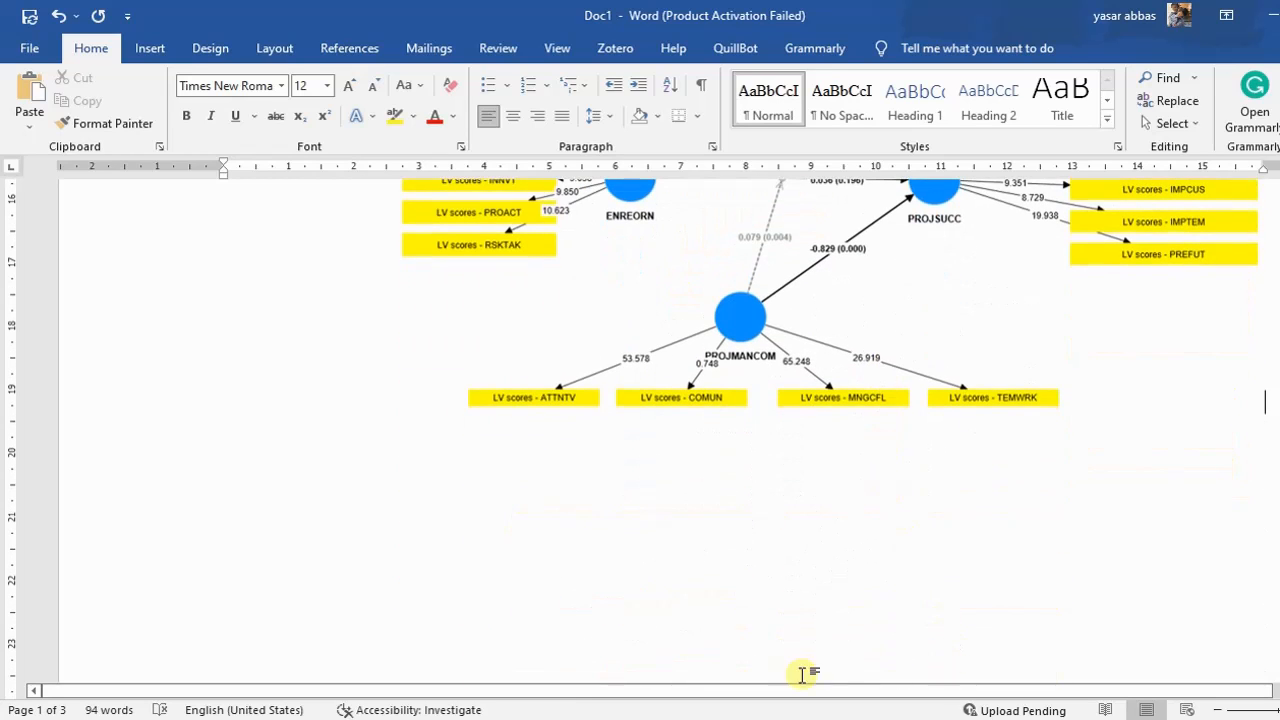
{"action": "left_click_drag", "start_coordinate": [760, 692], "coordinate": [857, 691]}
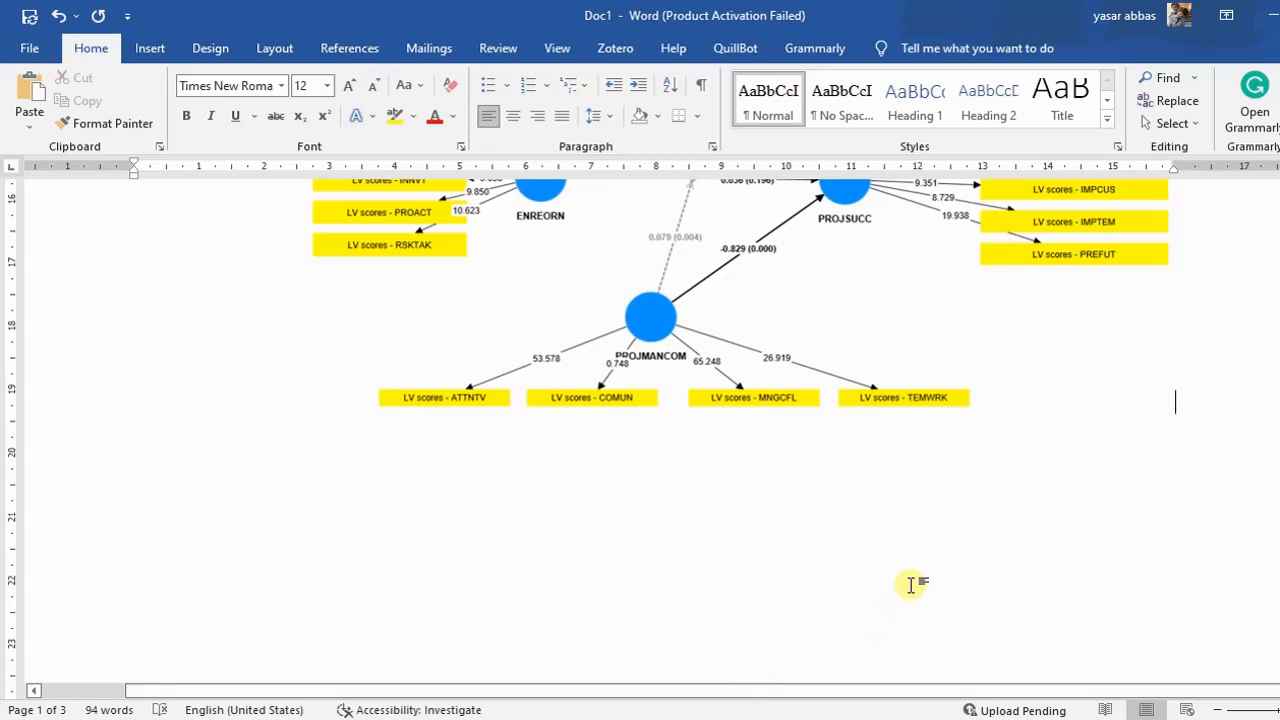
{"action": "scroll", "coordinate": [915, 583], "scroll_direction": "up", "scroll_amount": 9}
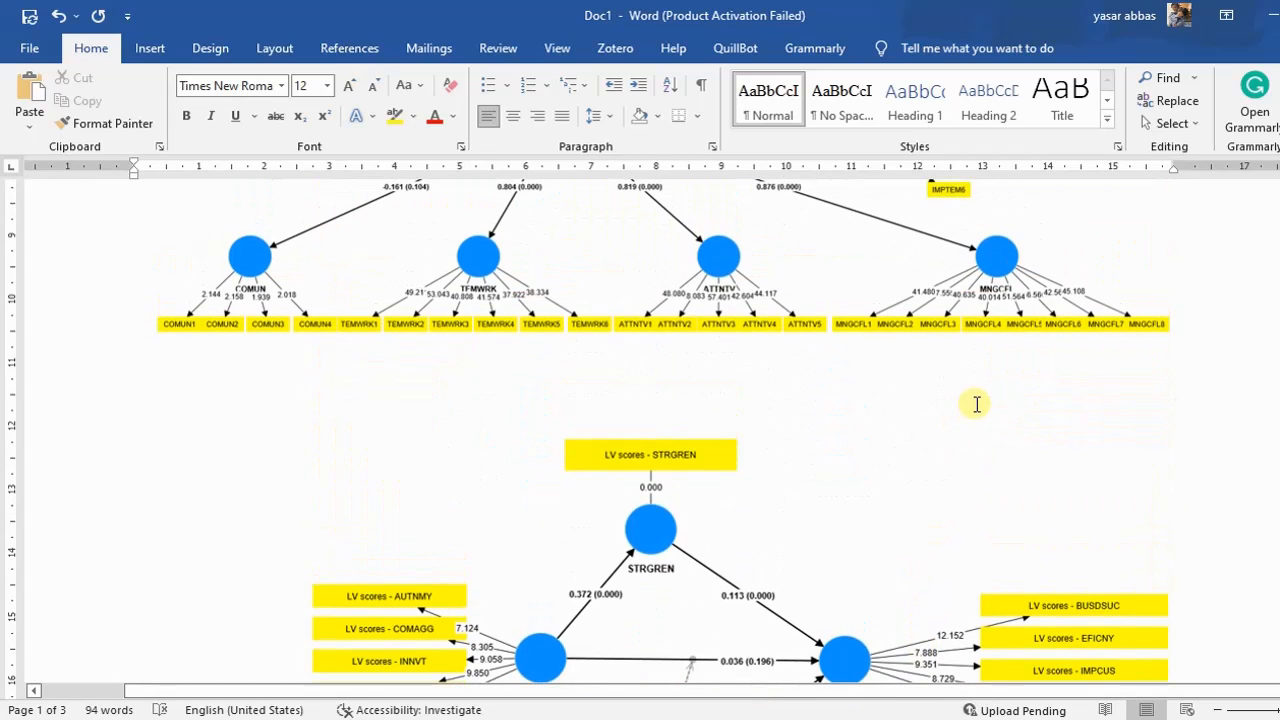
{"action": "scroll", "coordinate": [976, 404], "scroll_direction": "down", "scroll_amount": 6}
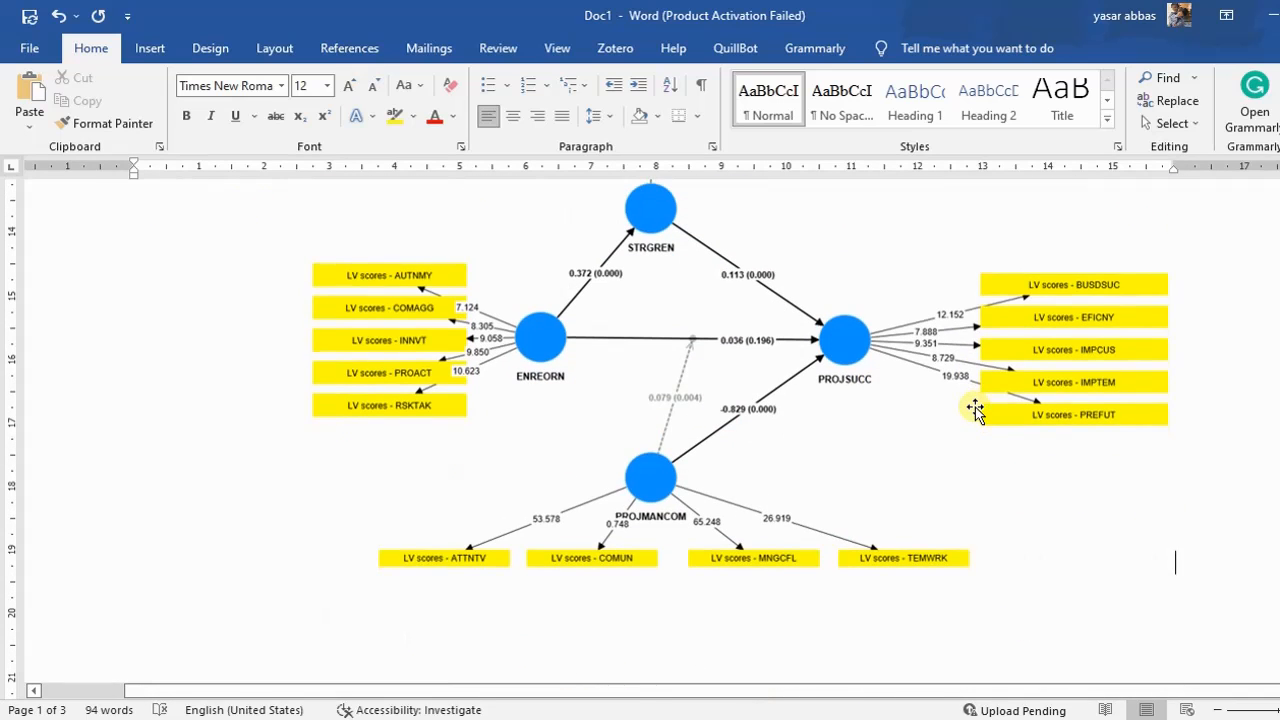
{"action": "scroll", "coordinate": [975, 408], "scroll_direction": "up", "scroll_amount": 4}
{"action": "scroll", "coordinate": [975, 408], "scroll_direction": "down", "scroll_amount": 6}
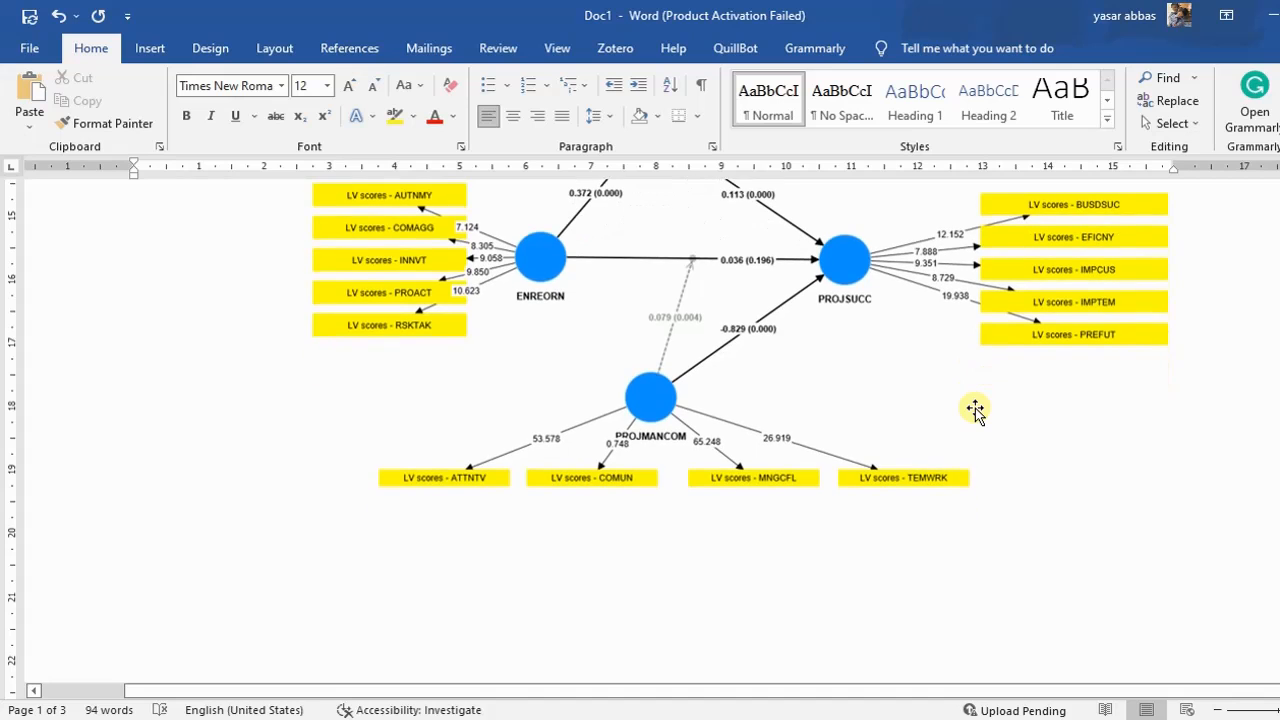
{"action": "scroll", "coordinate": [975, 410], "scroll_direction": "up", "scroll_amount": 4}
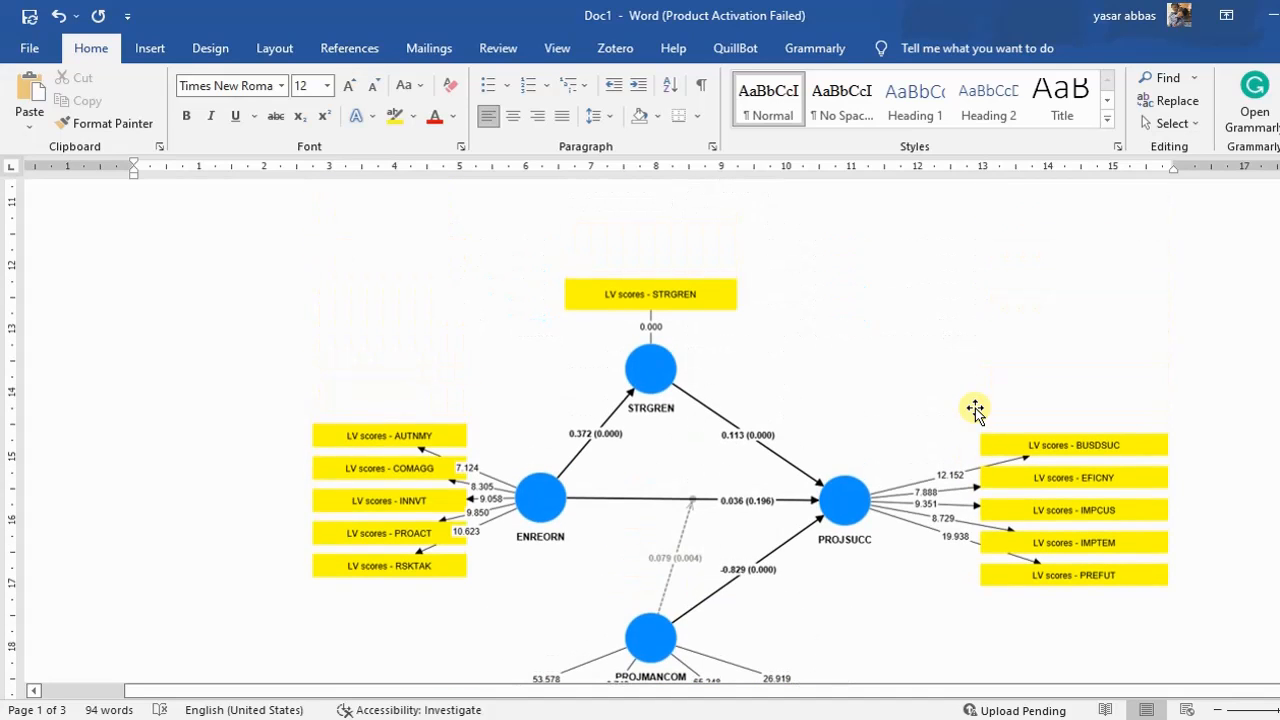
{"action": "scroll", "coordinate": [975, 408], "scroll_direction": "down", "scroll_amount": 4}
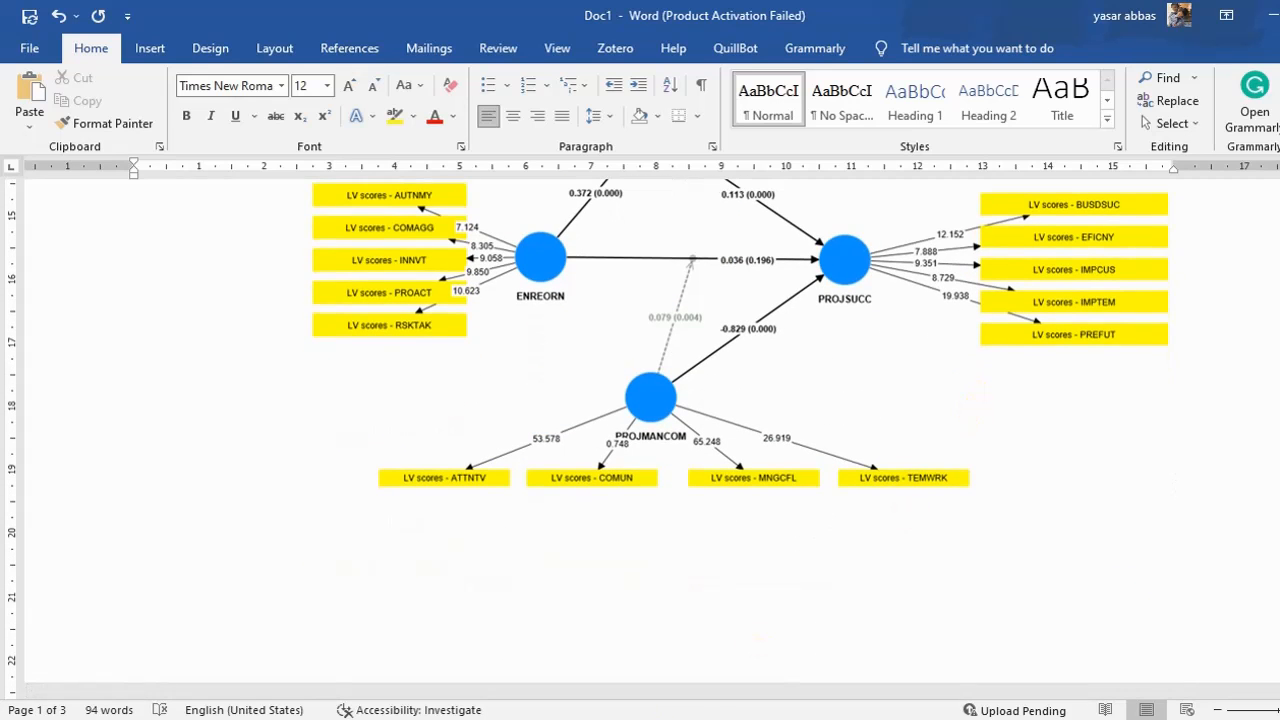
Step: In SmartPLS, delete PROJMANCOM's moderating effect on the ENREORN to PROJSUCC path and add one on the STRGREN to PROJSUCC path
{"action": "left_click", "coordinate": [722, 717]}
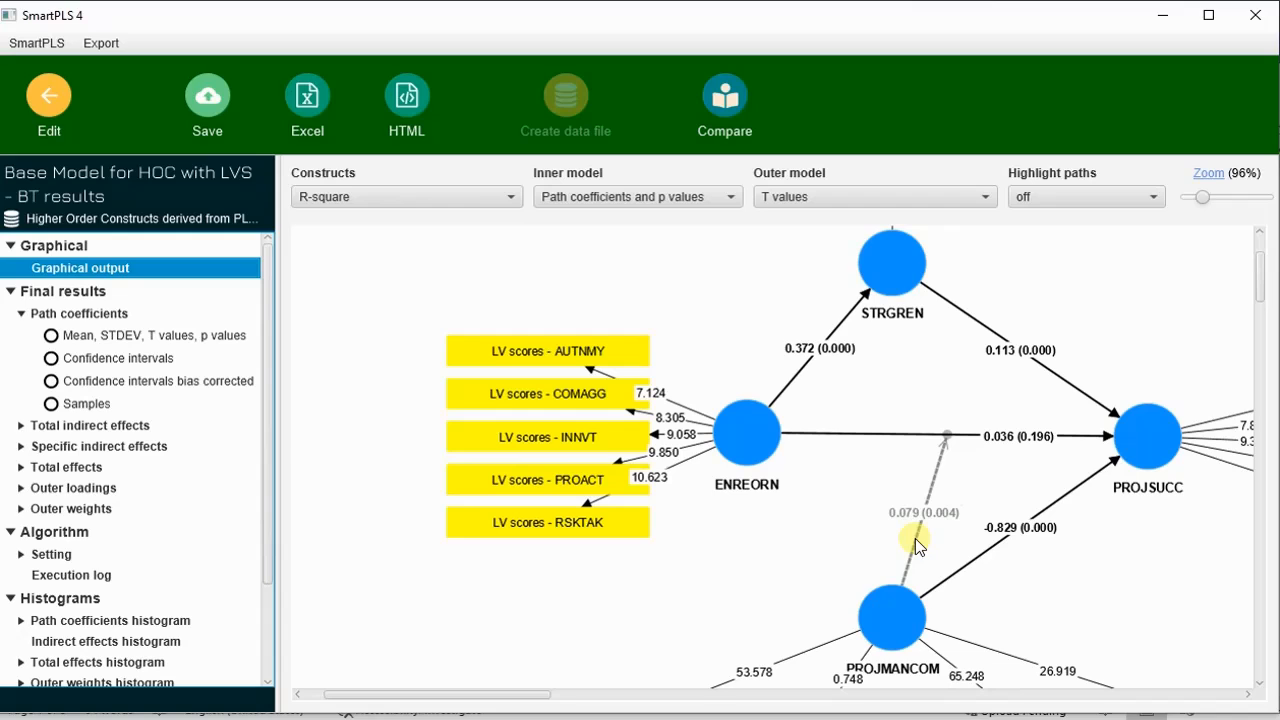
{"action": "left_click", "coordinate": [54, 106]}
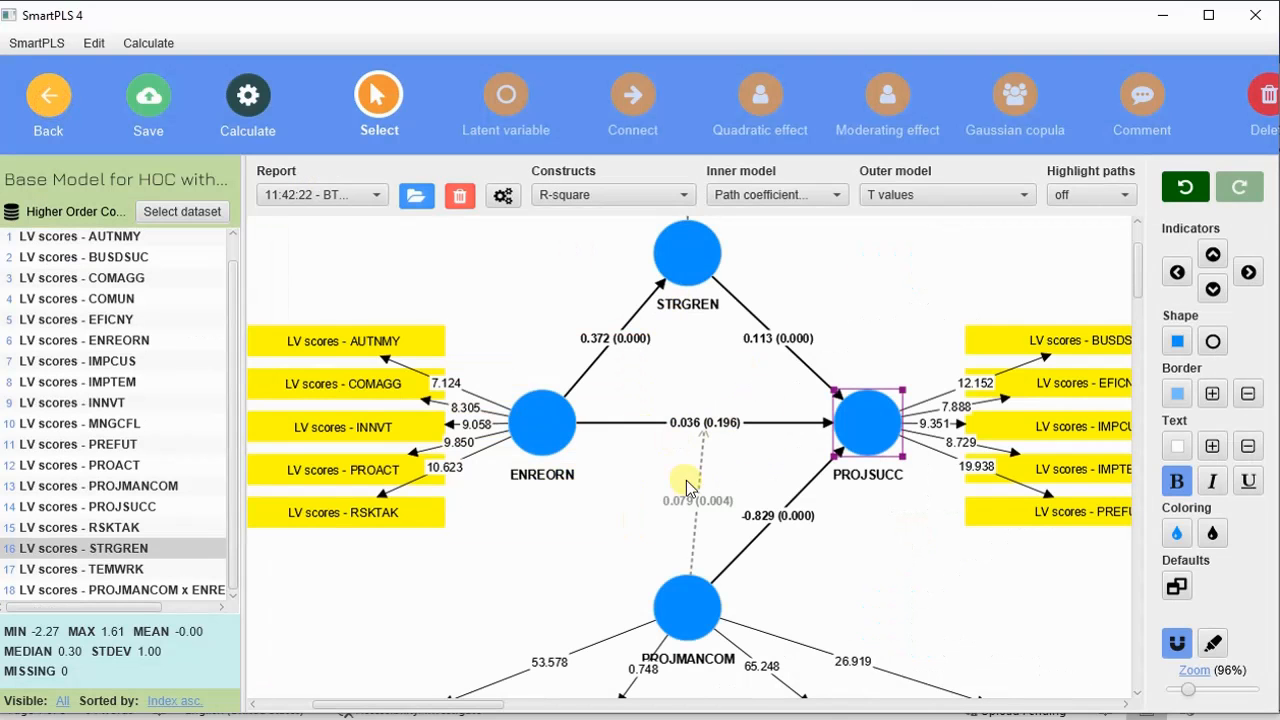
{"action": "left_click", "coordinate": [702, 468]}
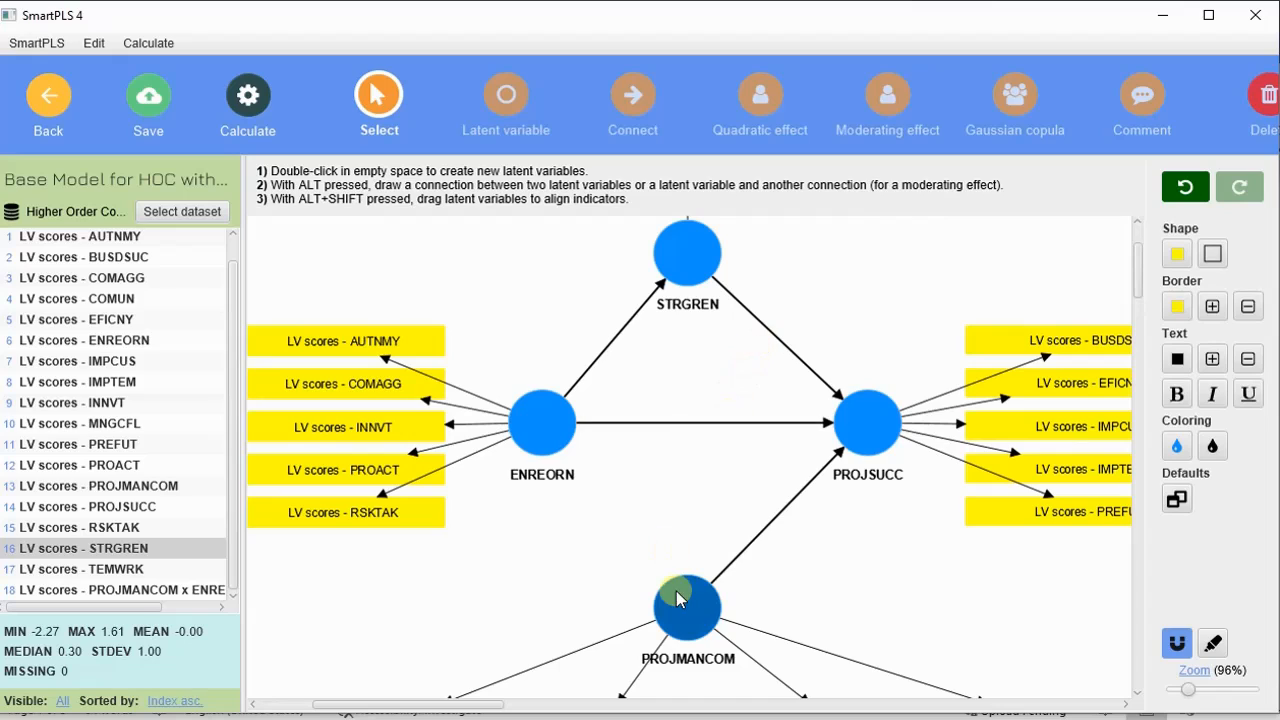
{"action": "left_click", "coordinate": [875, 113]}
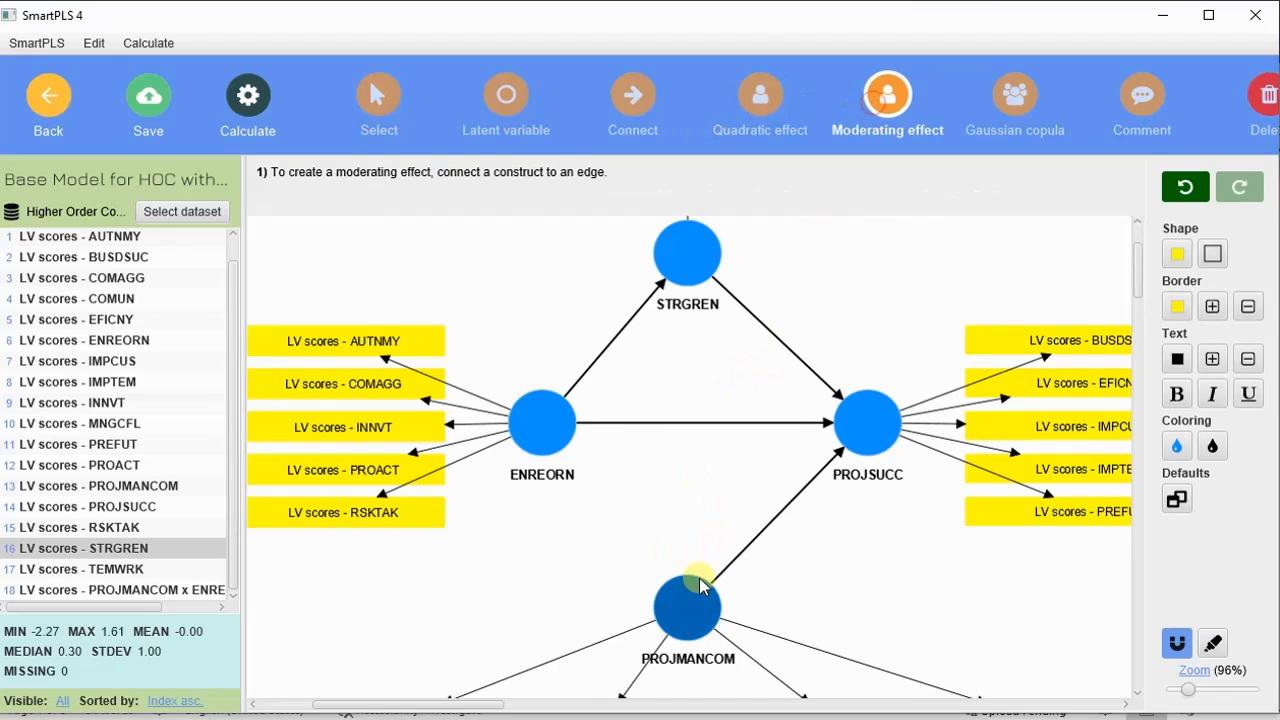
{"action": "mouse_move", "coordinate": [694, 586]}
{"action": "left_mouse_down"}
{"action": "mouse_move", "coordinate": [786, 406]}
{"action": "mouse_move", "coordinate": [772, 341]}
{"action": "left_mouse_up"}
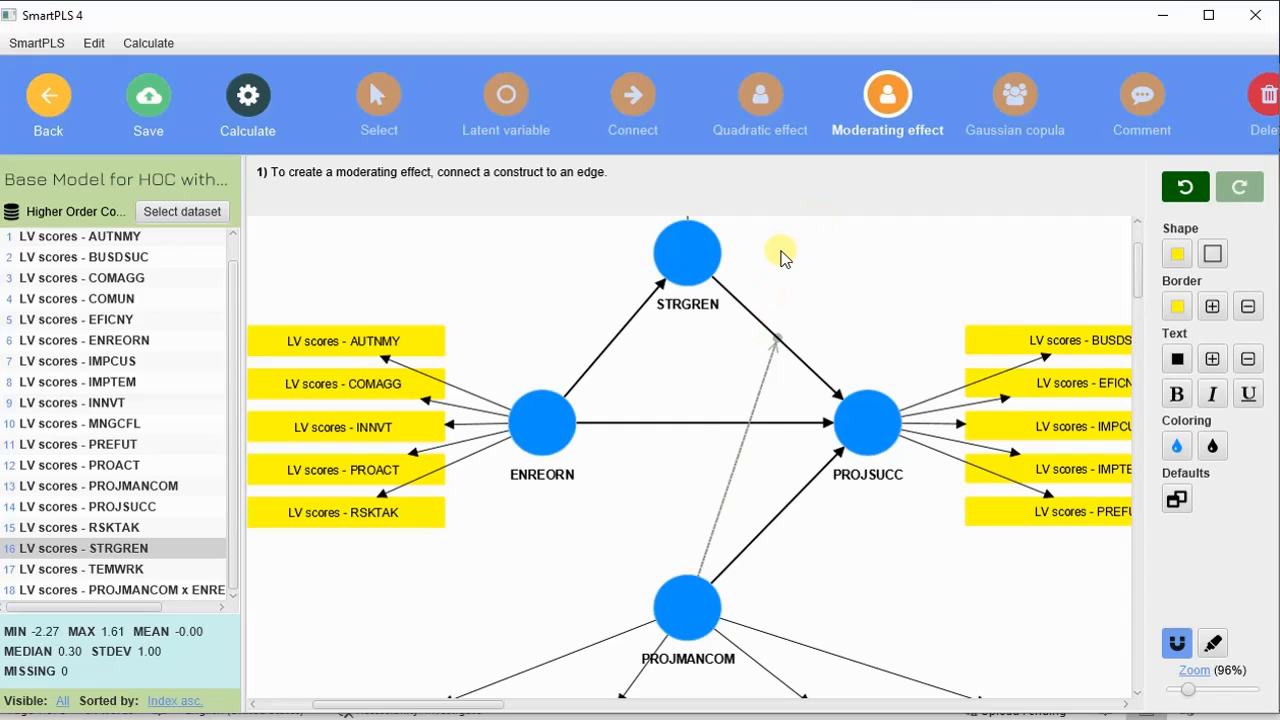
Step: Run the PLS-SEM algorithm with path weighting, standardized results and default initial weights, opening the report
{"action": "left_click", "coordinate": [247, 103]}
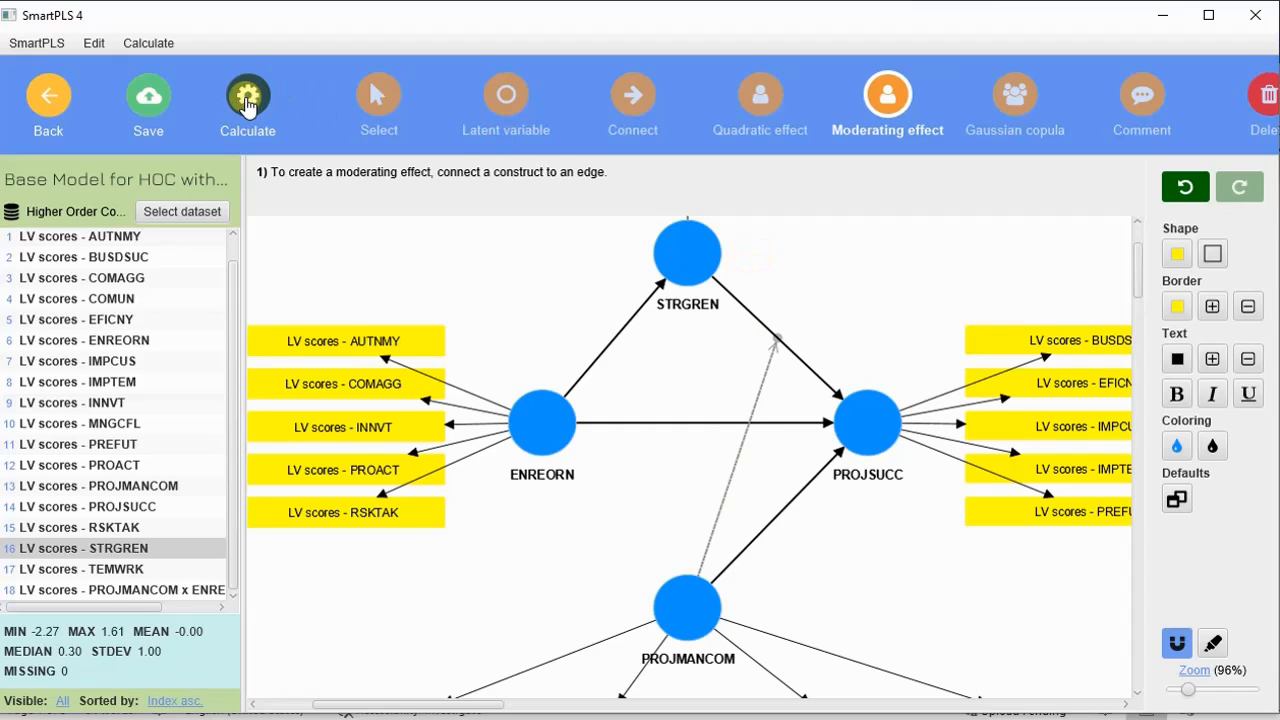
{"action": "left_click", "coordinate": [307, 142]}
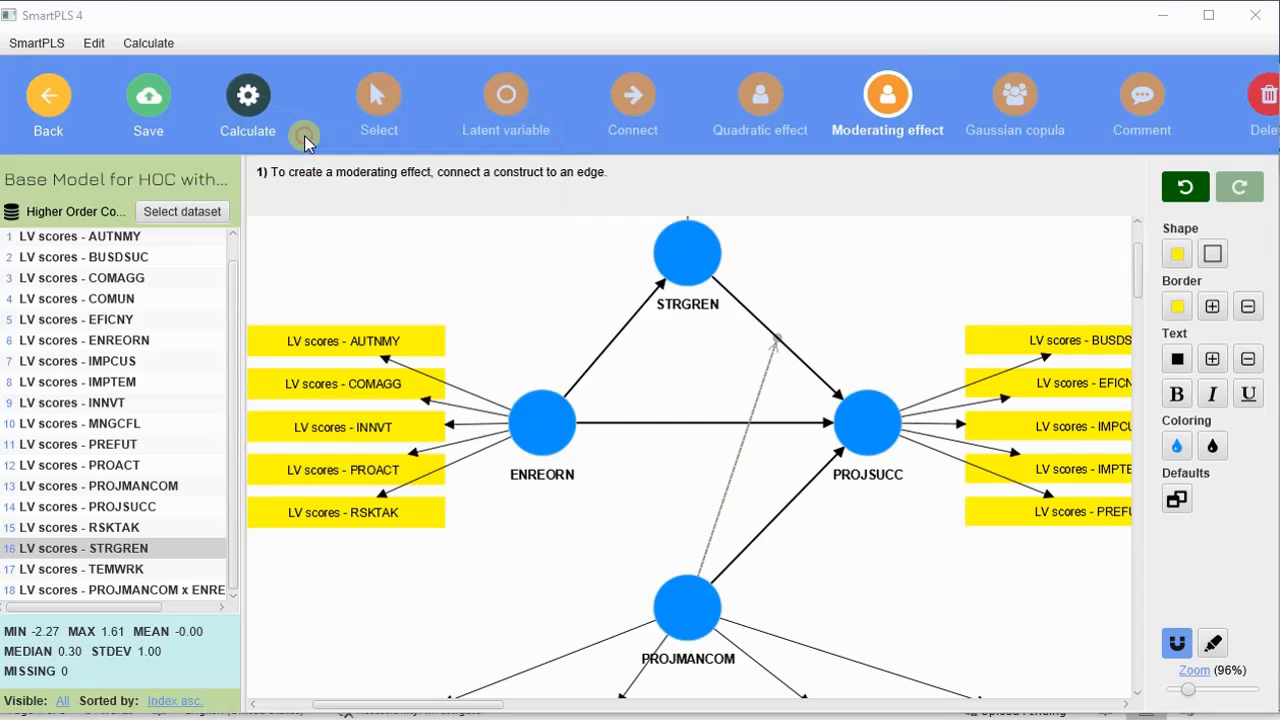
{"action": "left_click", "coordinate": [652, 212]}
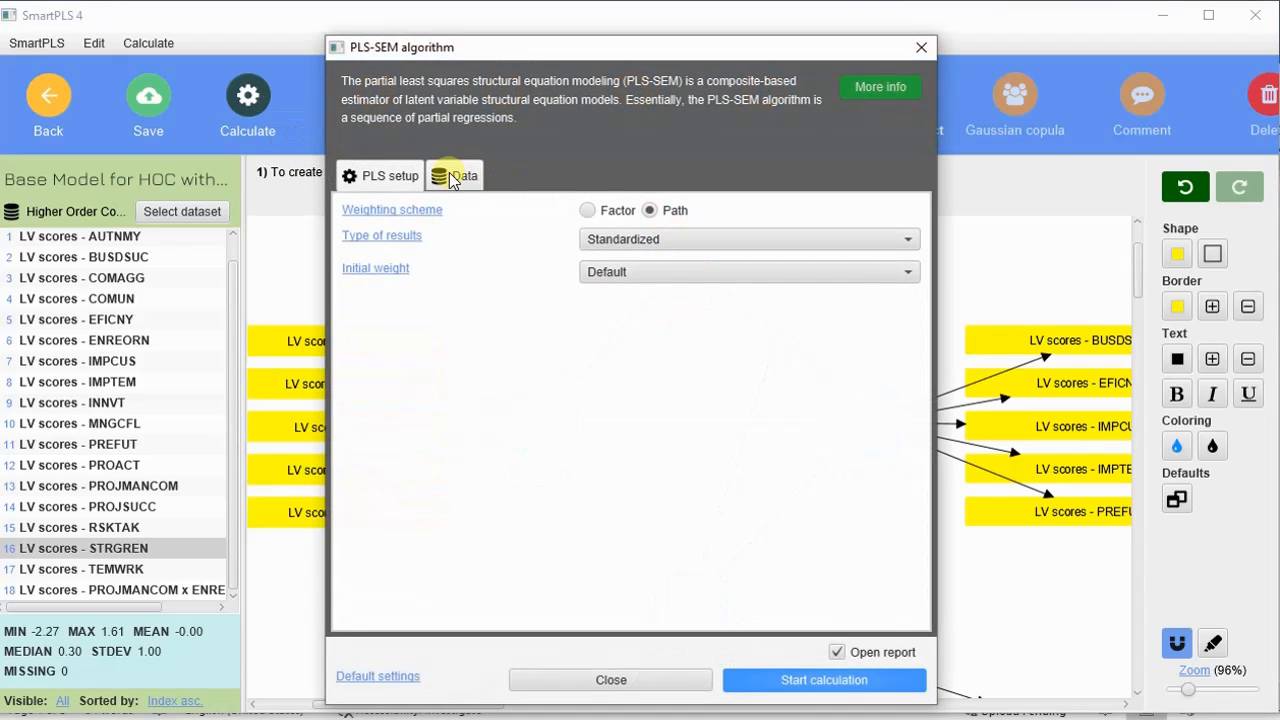
{"action": "left_click", "coordinate": [850, 690]}
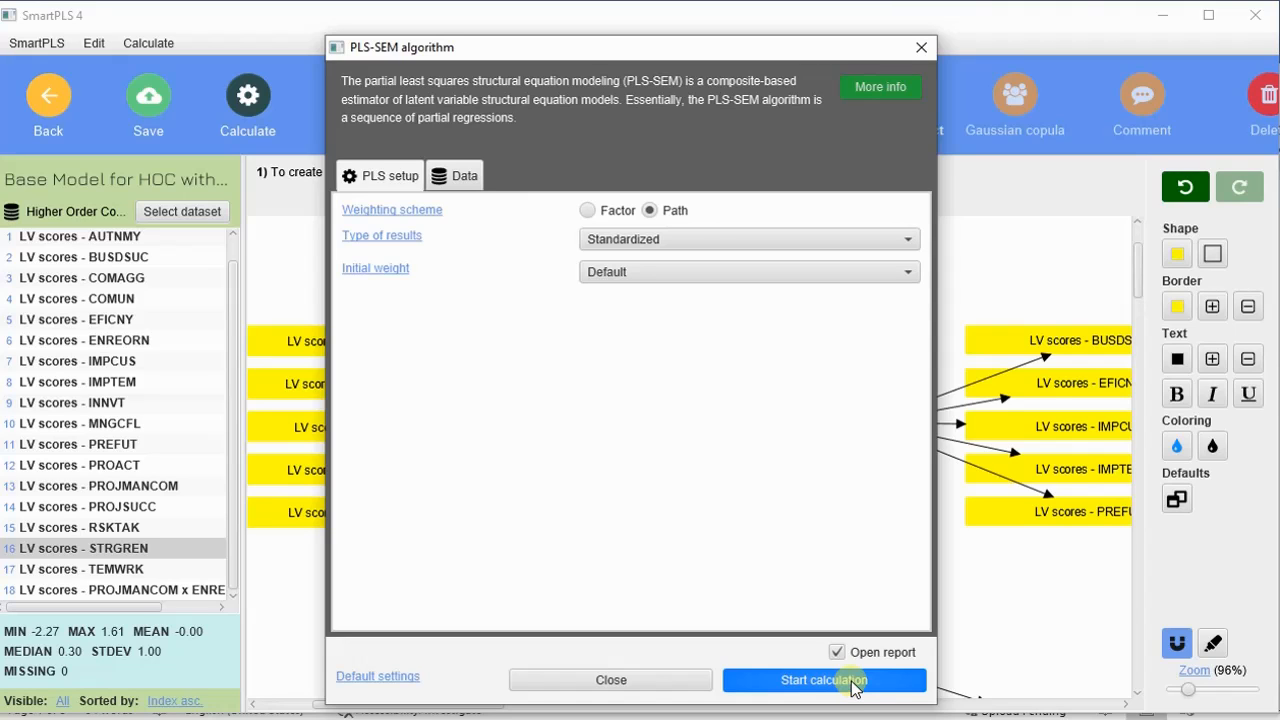
{"action": "left_click", "coordinate": [850, 686]}
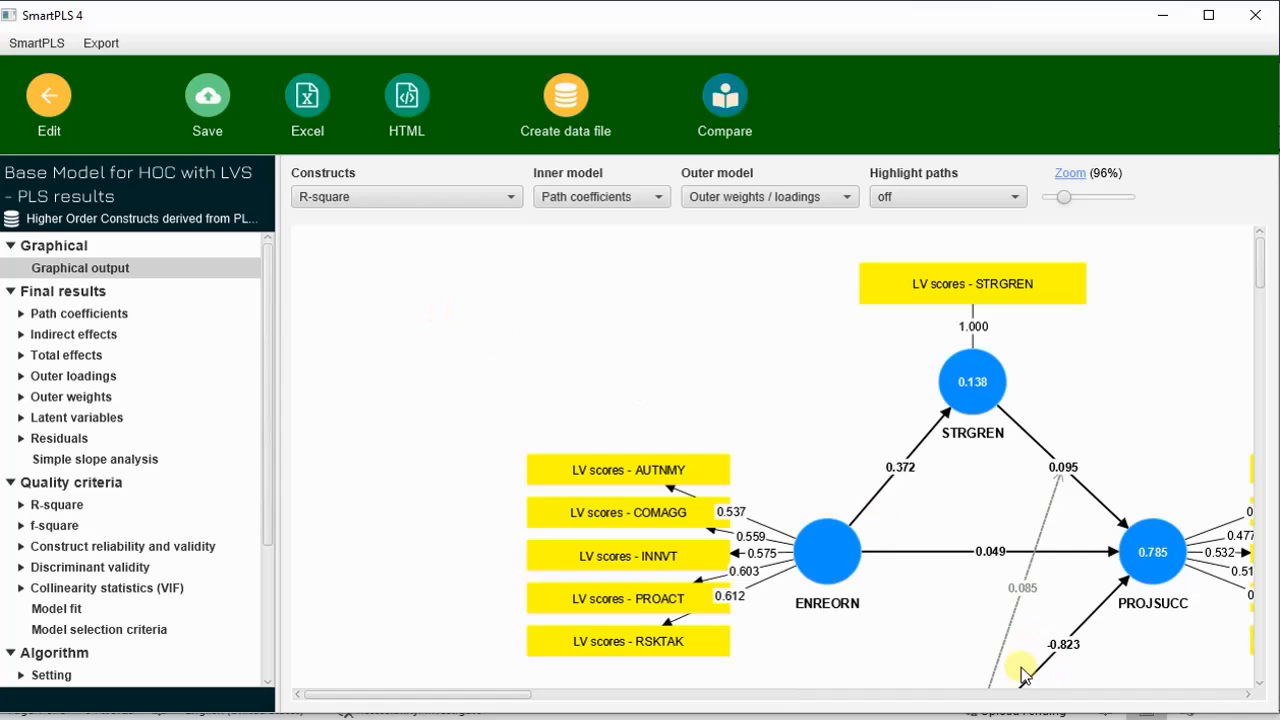
Step: Examine the PLS path diagram and the simple slope plot for PROJMANCOM x STRGREN, checking against the diagram in Word
{"action": "left_click_drag", "start_coordinate": [533, 700], "coordinate": [505, 697]}
{"action": "scroll", "coordinate": [771, 400], "scroll_direction": "down", "scroll_amount": 2}
{"action": "scroll", "coordinate": [156, 345], "scroll_direction": "down", "scroll_amount": 3}
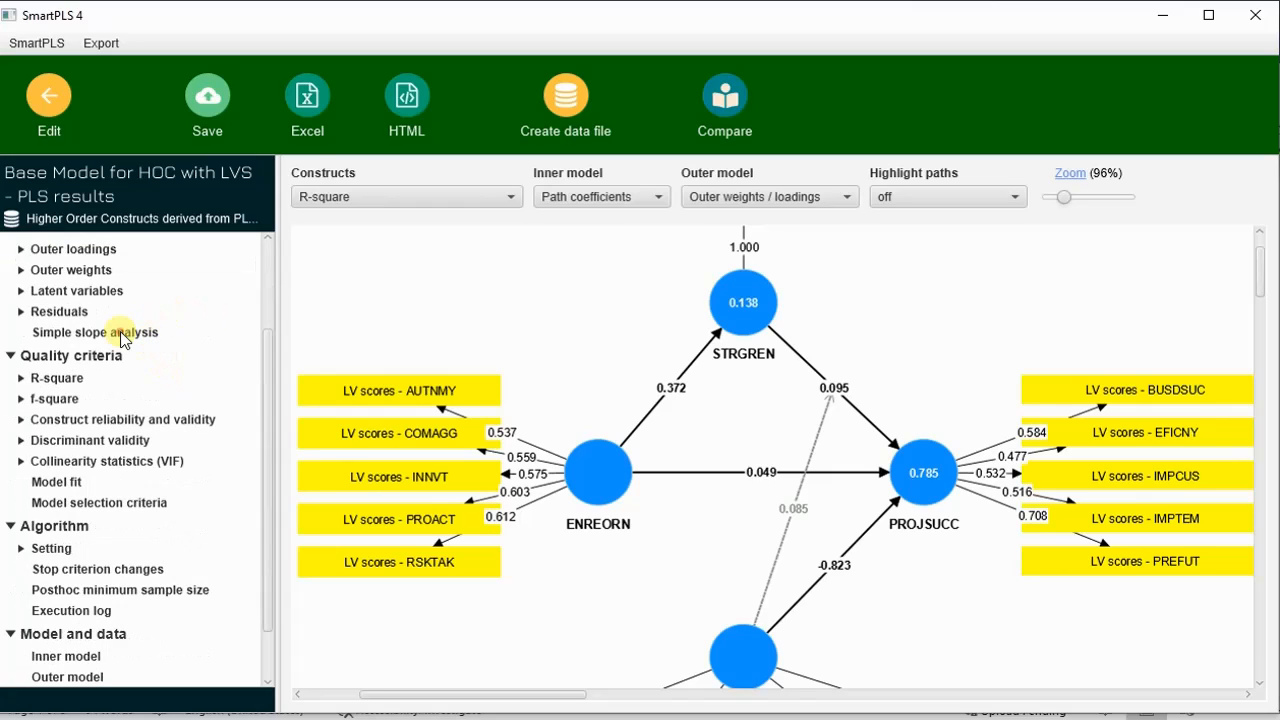
{"action": "left_click", "coordinate": [122, 333]}
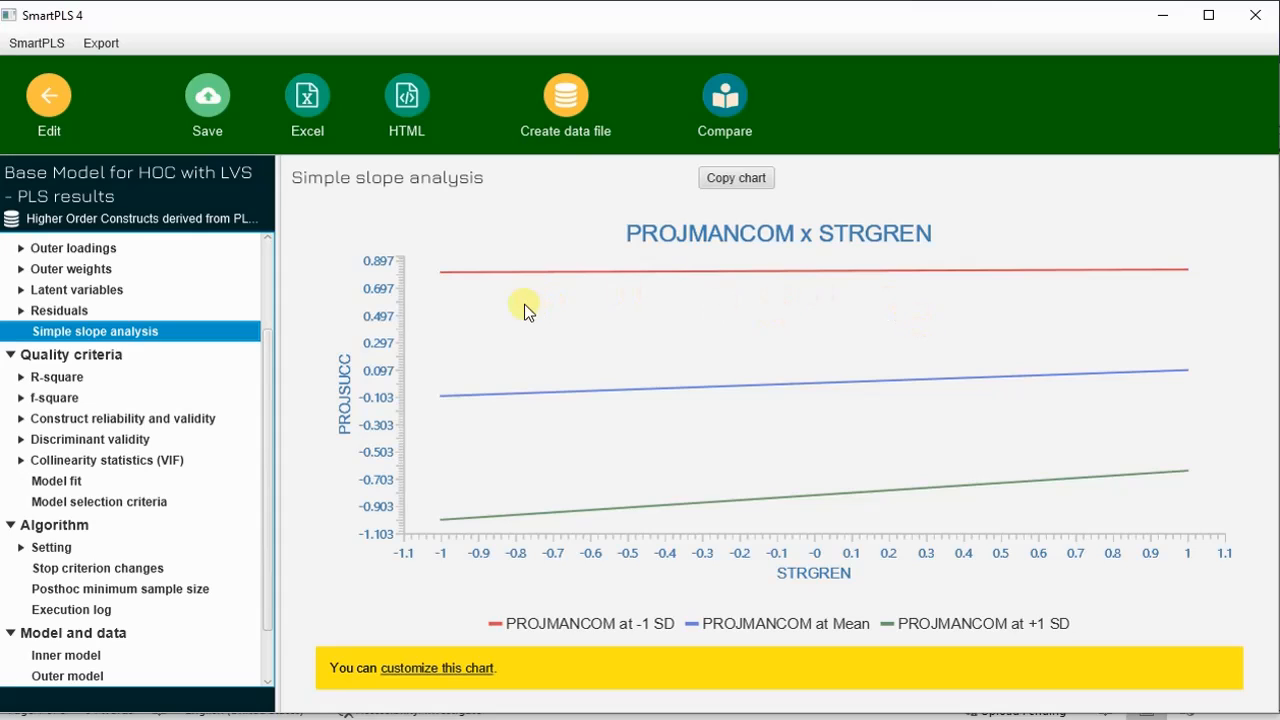
{"action": "left_click", "coordinate": [1163, 18]}
{"action": "scroll", "coordinate": [840, 450], "scroll_direction": "up", "scroll_amount": 2}
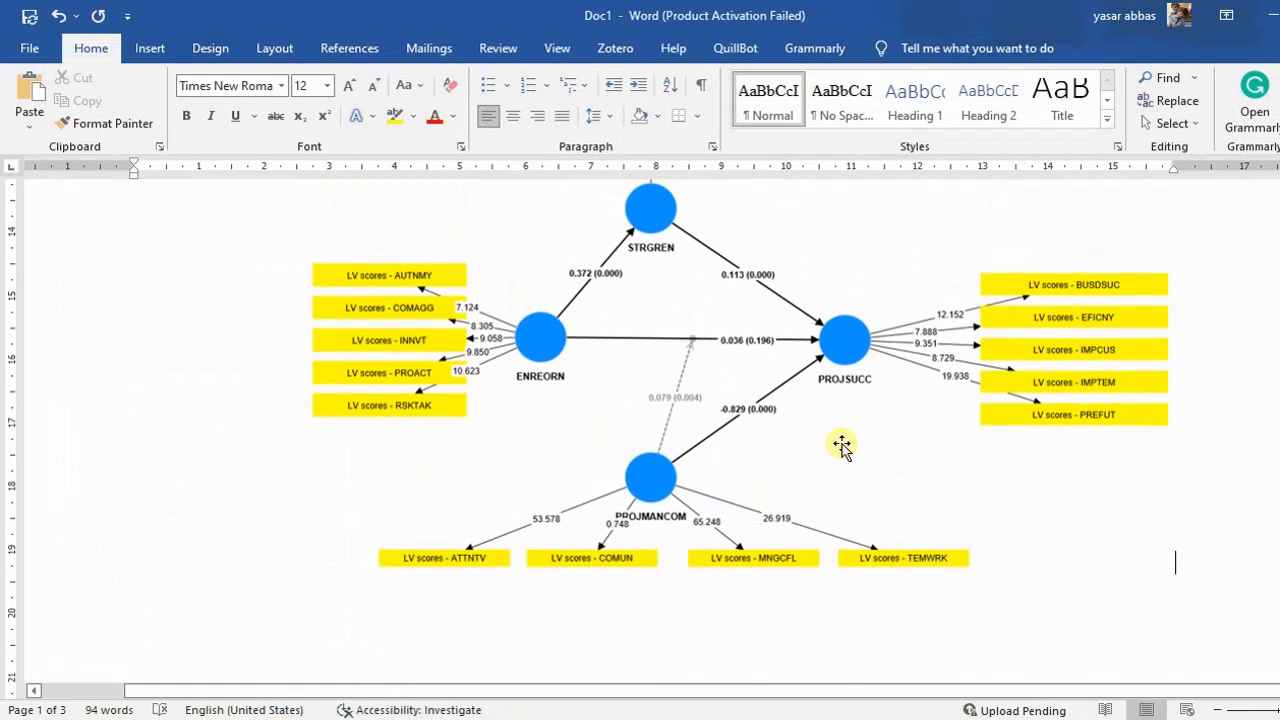
{"action": "left_click", "coordinate": [850, 718]}
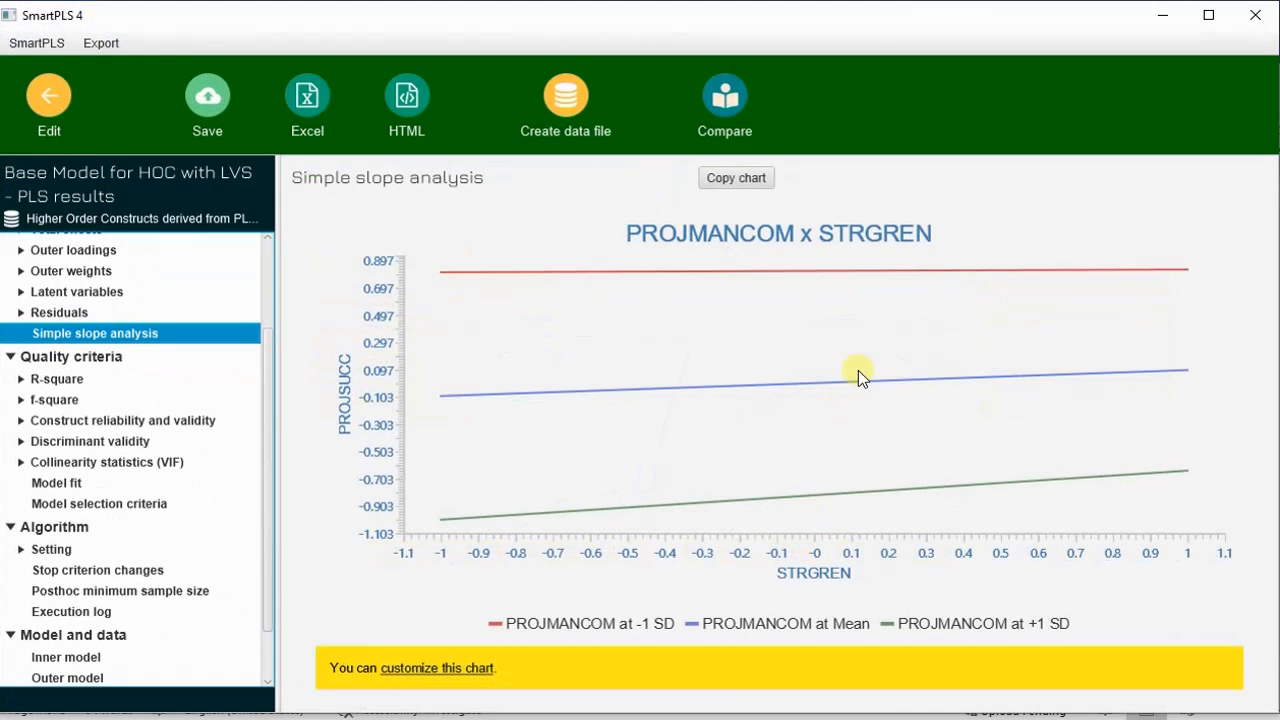
Step: Return to the graphical output and inspect PROJMANCOM's moderating effect on the STRGREN to PROJSUCC path
{"action": "scroll", "coordinate": [100, 280], "scroll_direction": "up", "scroll_amount": 3}
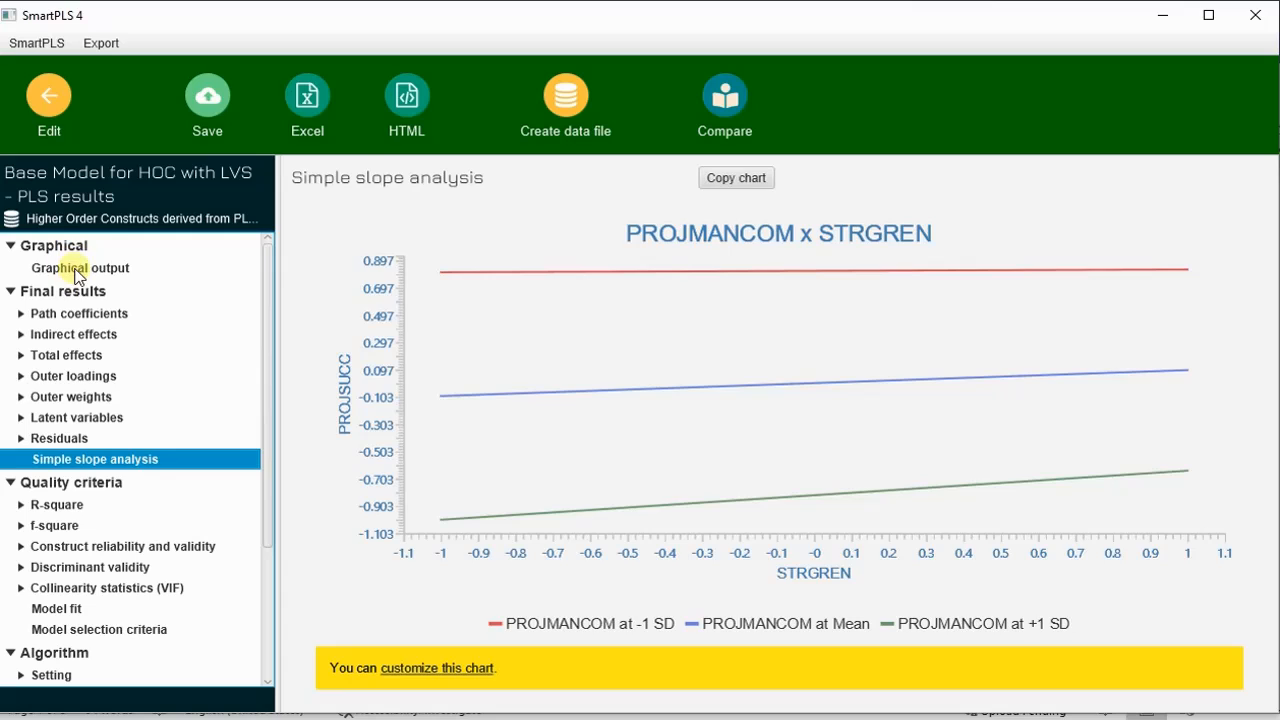
{"action": "left_click", "coordinate": [77, 268]}
{"action": "scroll", "coordinate": [1035, 378], "scroll_direction": "up", "scroll_amount": 1}
{"action": "left_click", "coordinate": [834, 428]}
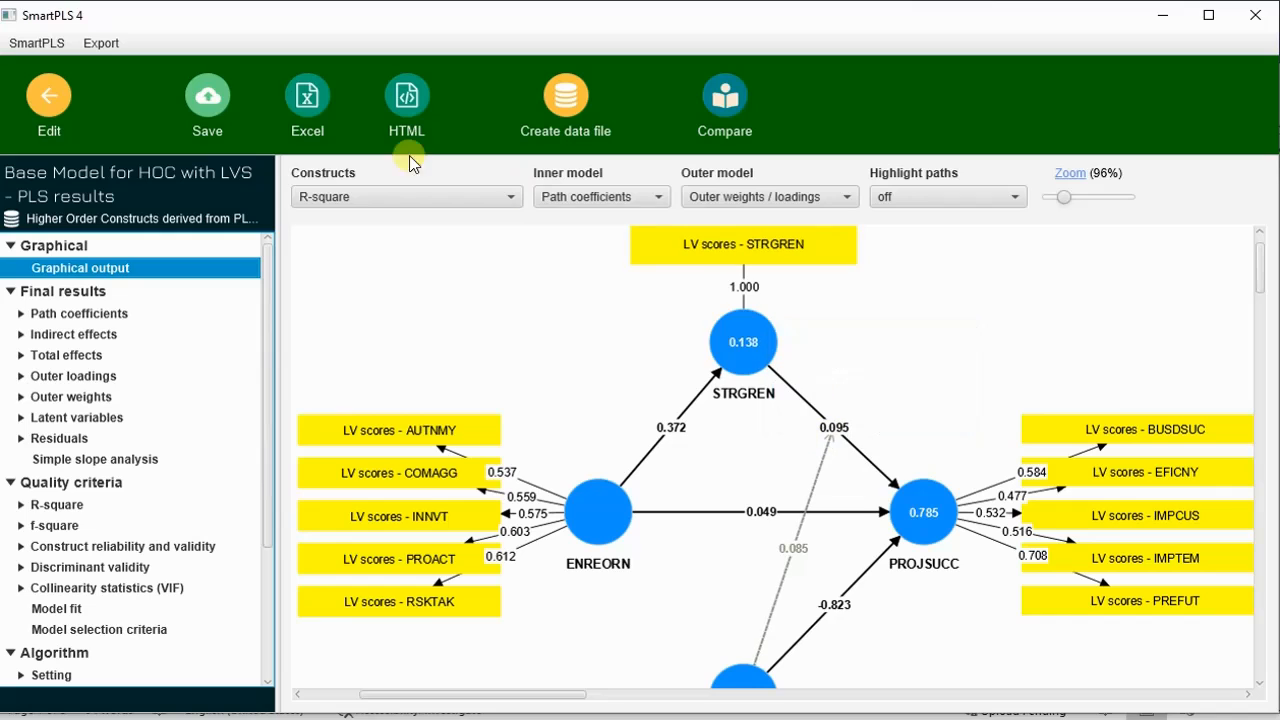
Step: Go back to editing the model and add PROJMANCOM moderating effects on the ENREORN to STRGREN and ENREORN to PROJSUCC paths
{"action": "left_click", "coordinate": [35, 105]}
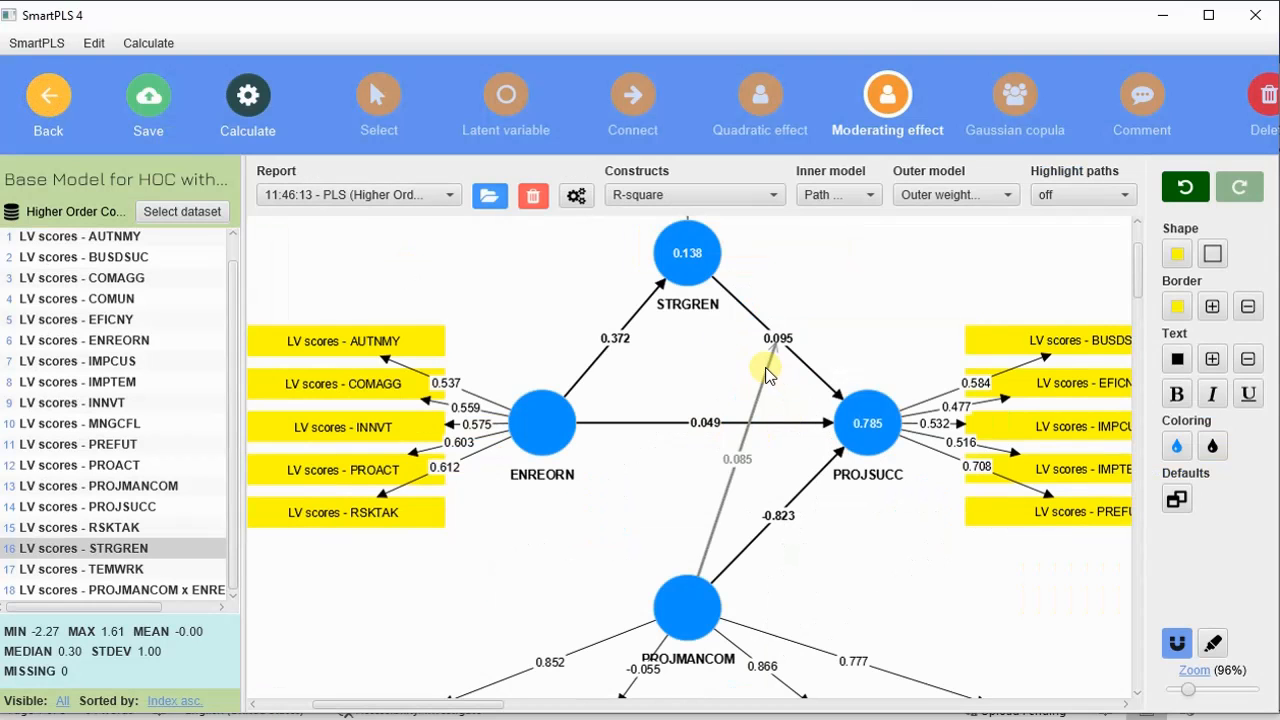
{"action": "left_click", "coordinate": [887, 95]}
{"action": "key", "text": "Delete"}
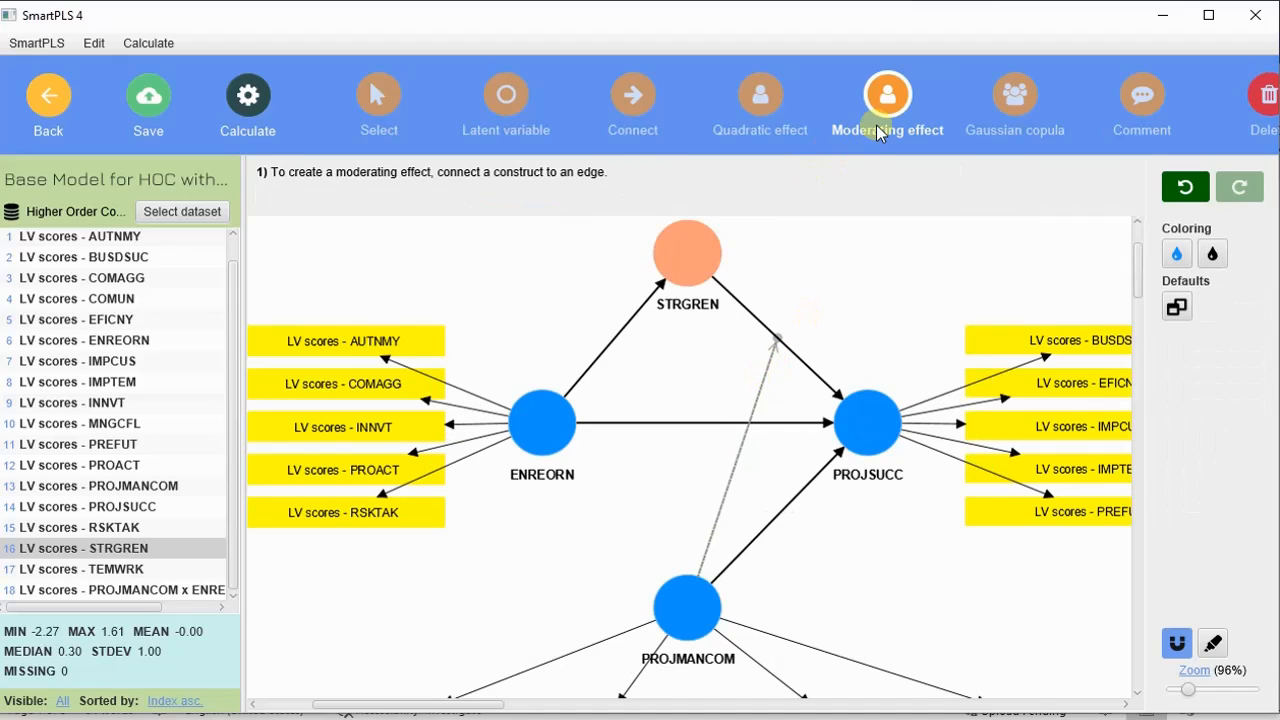
{"action": "left_click", "coordinate": [887, 95]}
{"action": "left_click", "coordinate": [707, 610]}
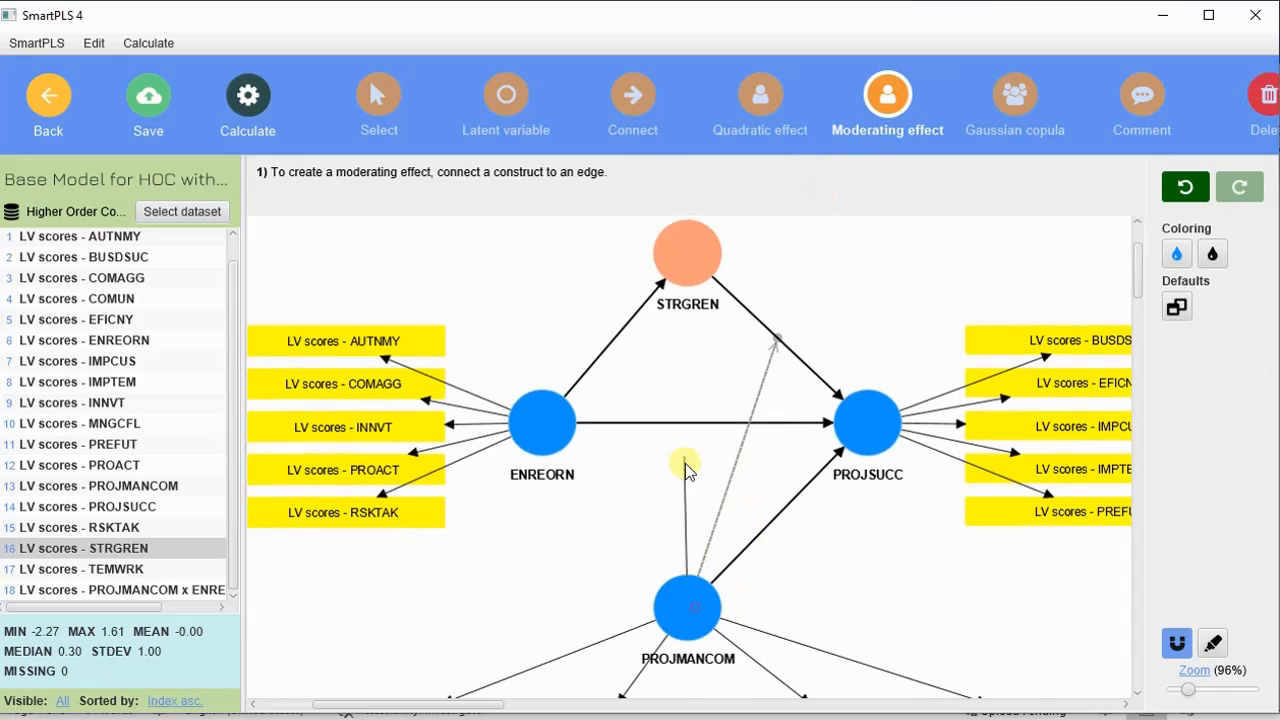
{"action": "left_click", "coordinate": [625, 336]}
{"action": "left_click", "coordinate": [695, 598]}
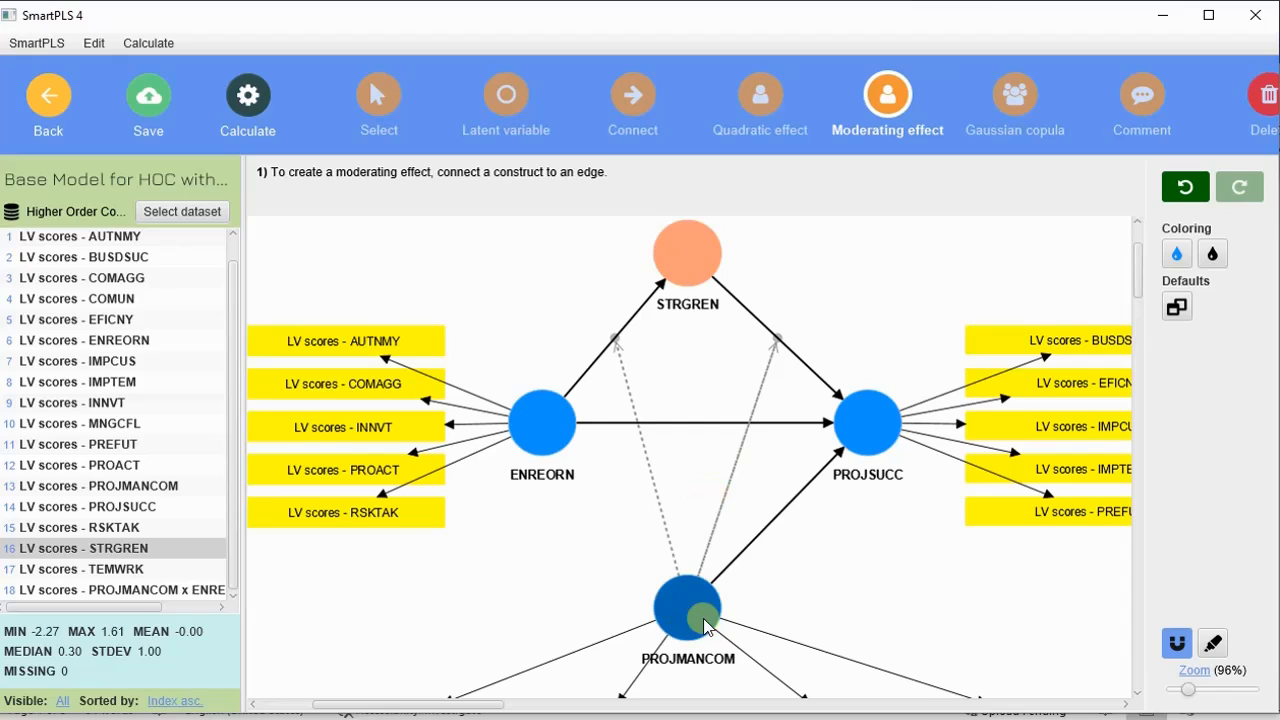
{"action": "left_click", "coordinate": [705, 428]}
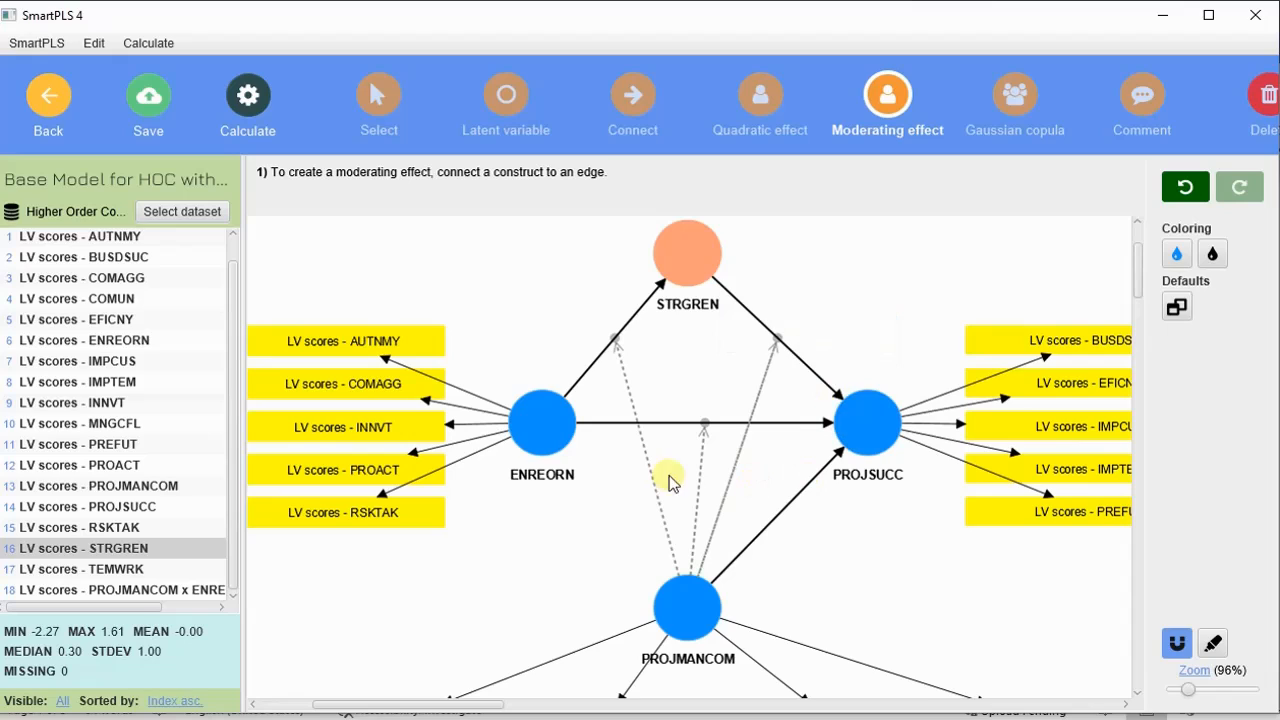
Step: Try to bootstrap the model with the three PROJMANCOM moderating effects
{"action": "left_click", "coordinate": [255, 104]}
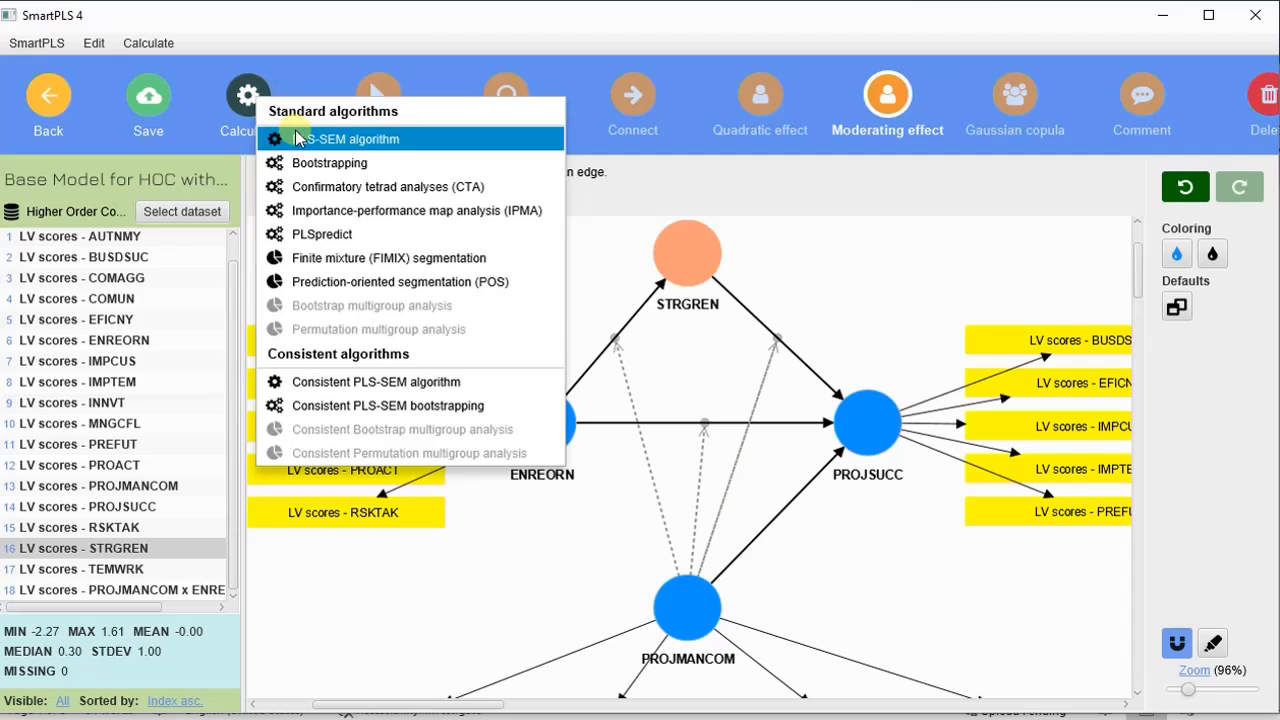
{"action": "left_click", "coordinate": [328, 162]}
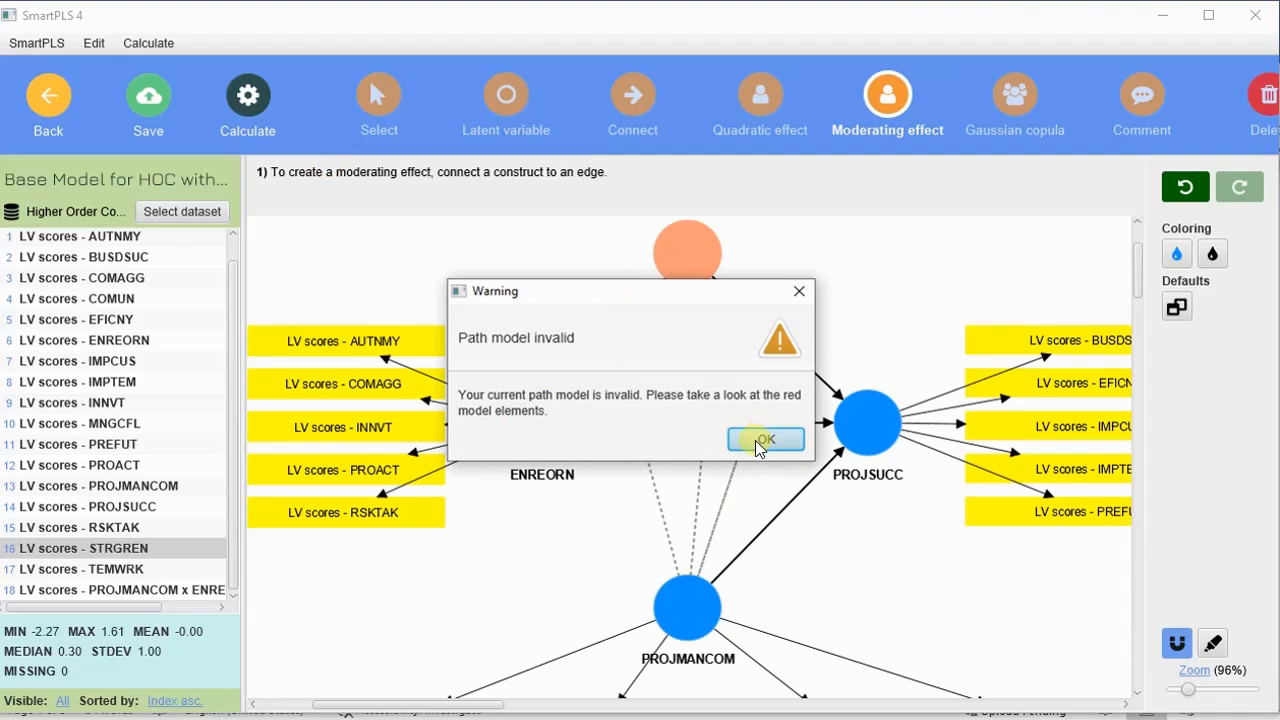
{"action": "left_click", "coordinate": [764, 440]}
Step: Assign the indicator LV scores - STRGREN to the STRGREN construct
{"action": "scroll", "coordinate": [757, 440], "scroll_direction": "up", "scroll_amount": 3}
{"action": "mouse_move", "coordinate": [705, 378]}
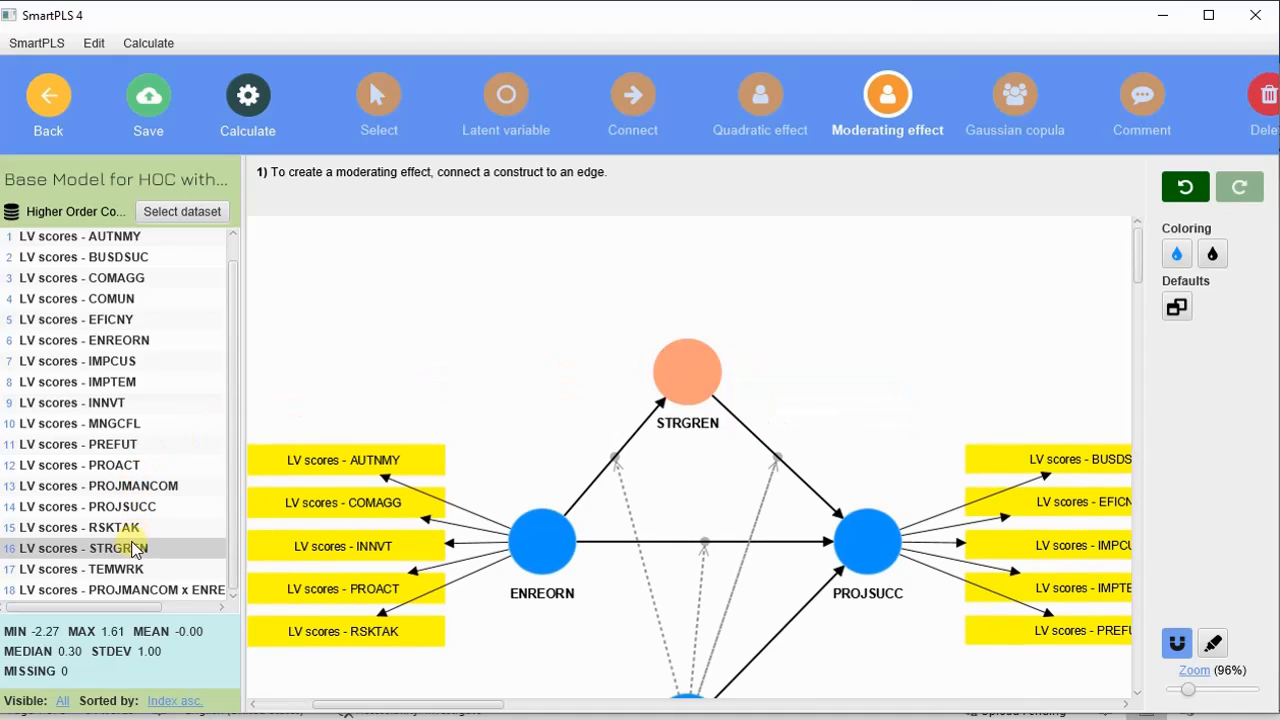
{"action": "left_click_drag", "start_coordinate": [120, 548], "coordinate": [697, 380]}
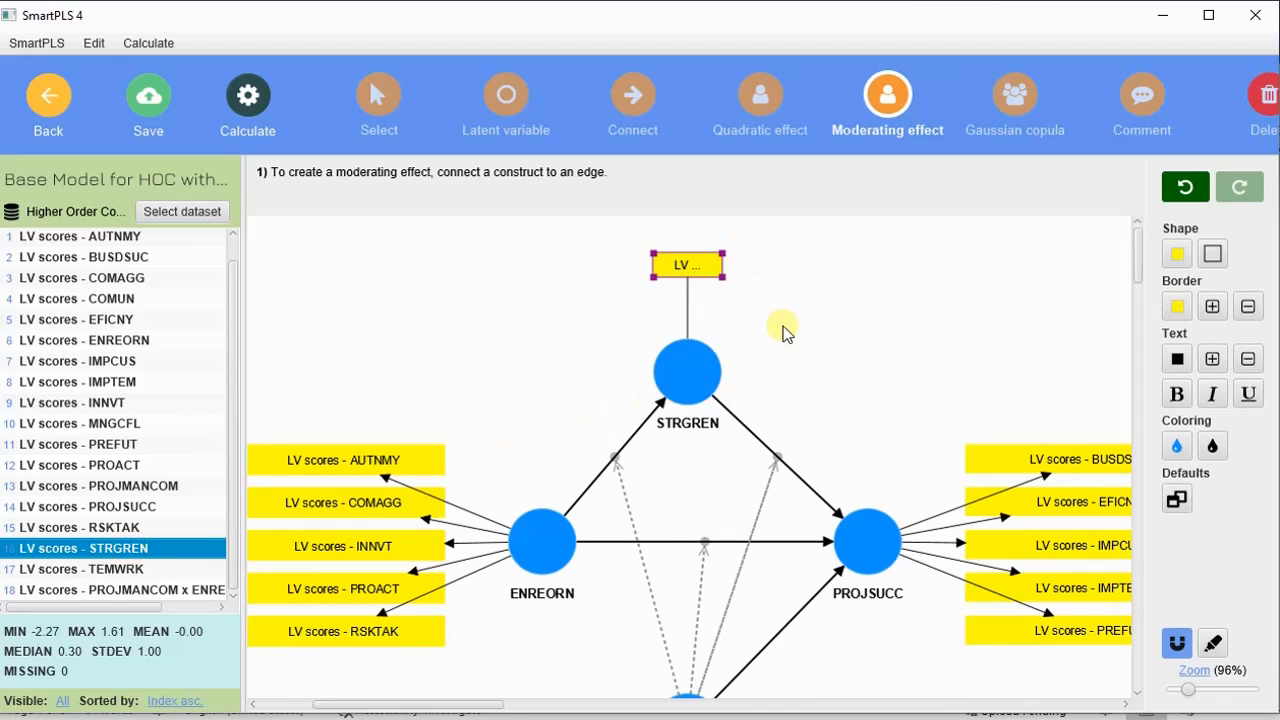
Step: Bootstrap the model containing the three PROJMANCOM moderating effects and view its graphical output
{"action": "left_click", "coordinate": [255, 98]}
{"action": "left_click", "coordinate": [349, 154]}
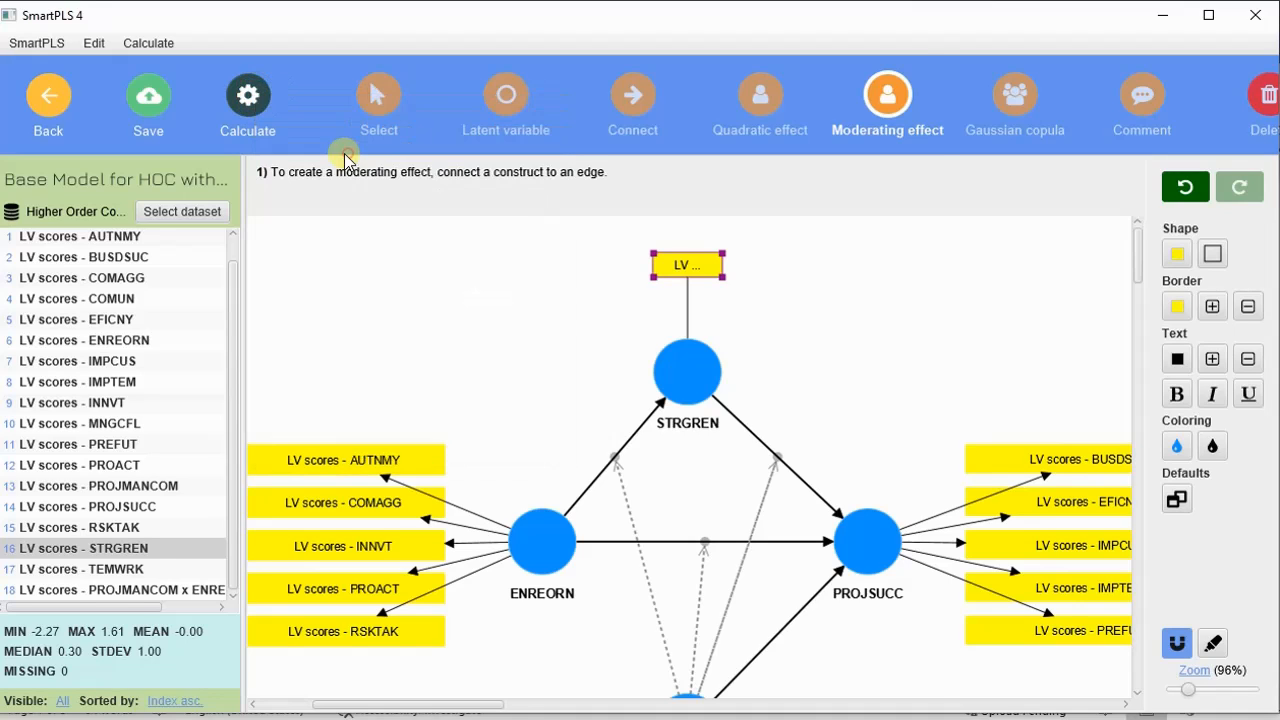
{"action": "left_click", "coordinate": [855, 679]}
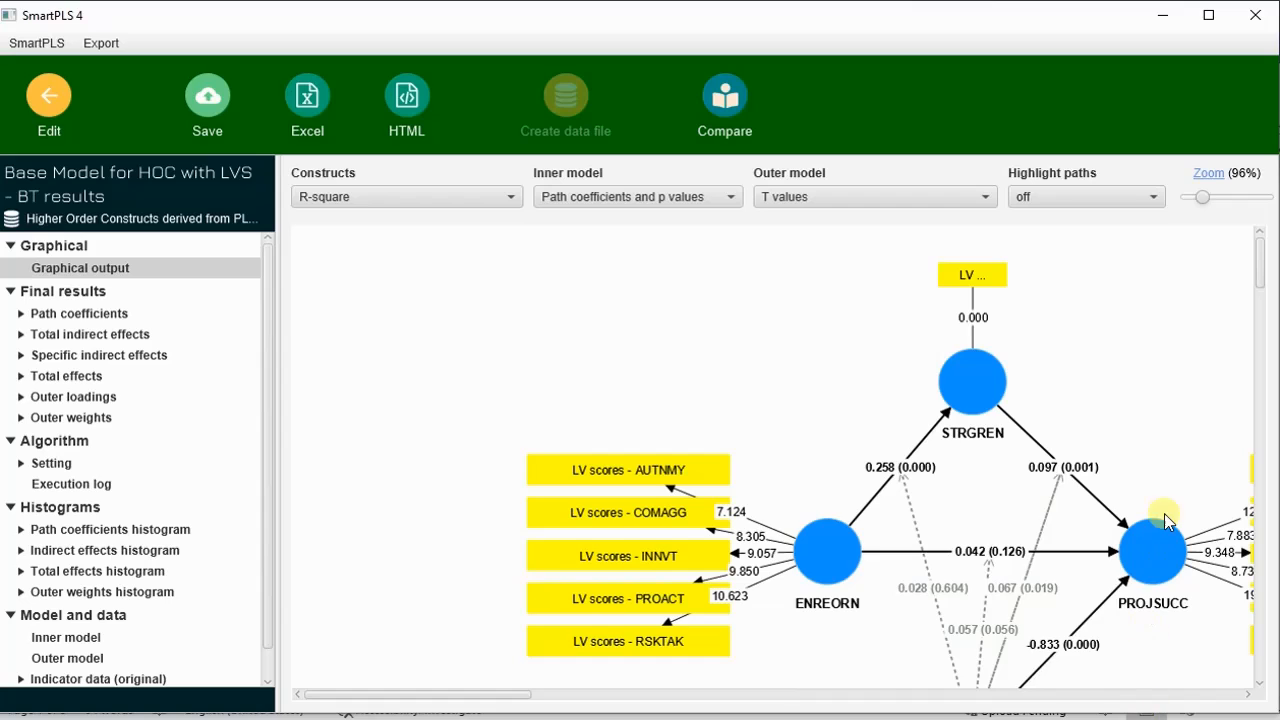
{"action": "scroll", "coordinate": [1155, 505], "scroll_direction": "down", "scroll_amount": 1}
Step: Examine the bootstrapped path coefficients and p values, check the earlier model diagram in Word, and return to the SmartPLS graphical output
{"action": "left_click", "coordinate": [119, 314]}
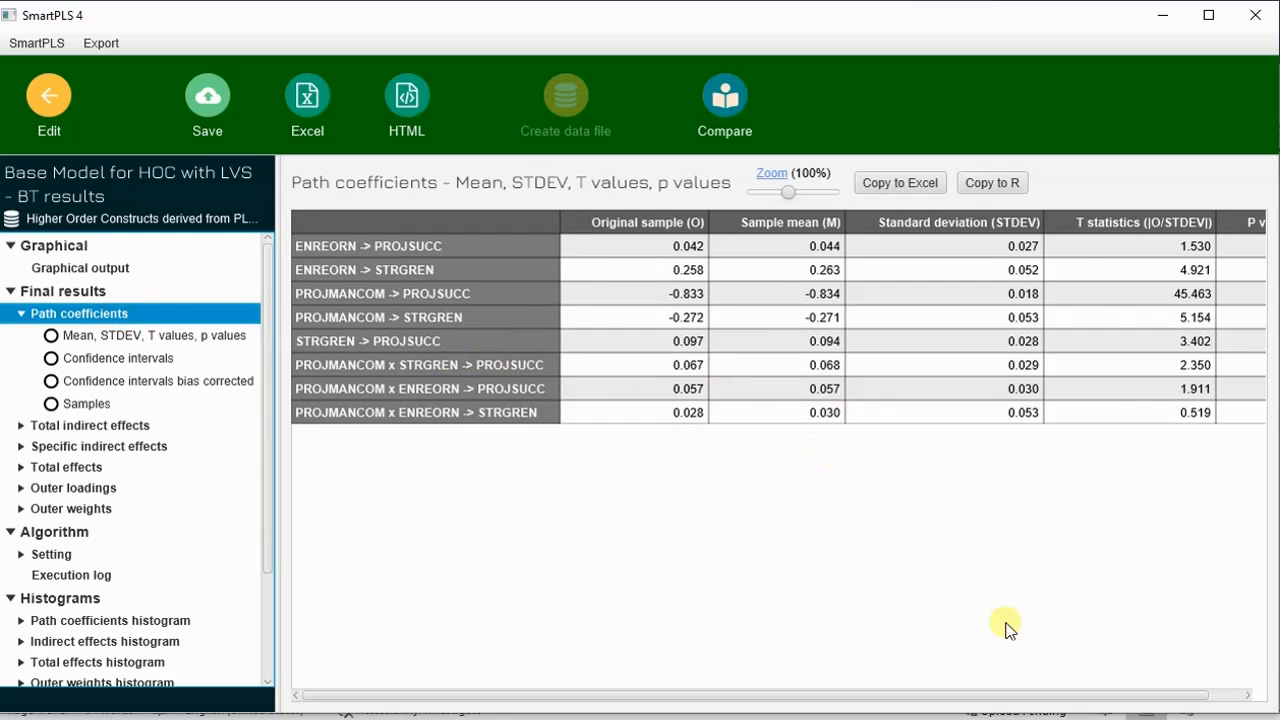
{"action": "left_click_drag", "start_coordinate": [527, 693], "coordinate": [592, 705]}
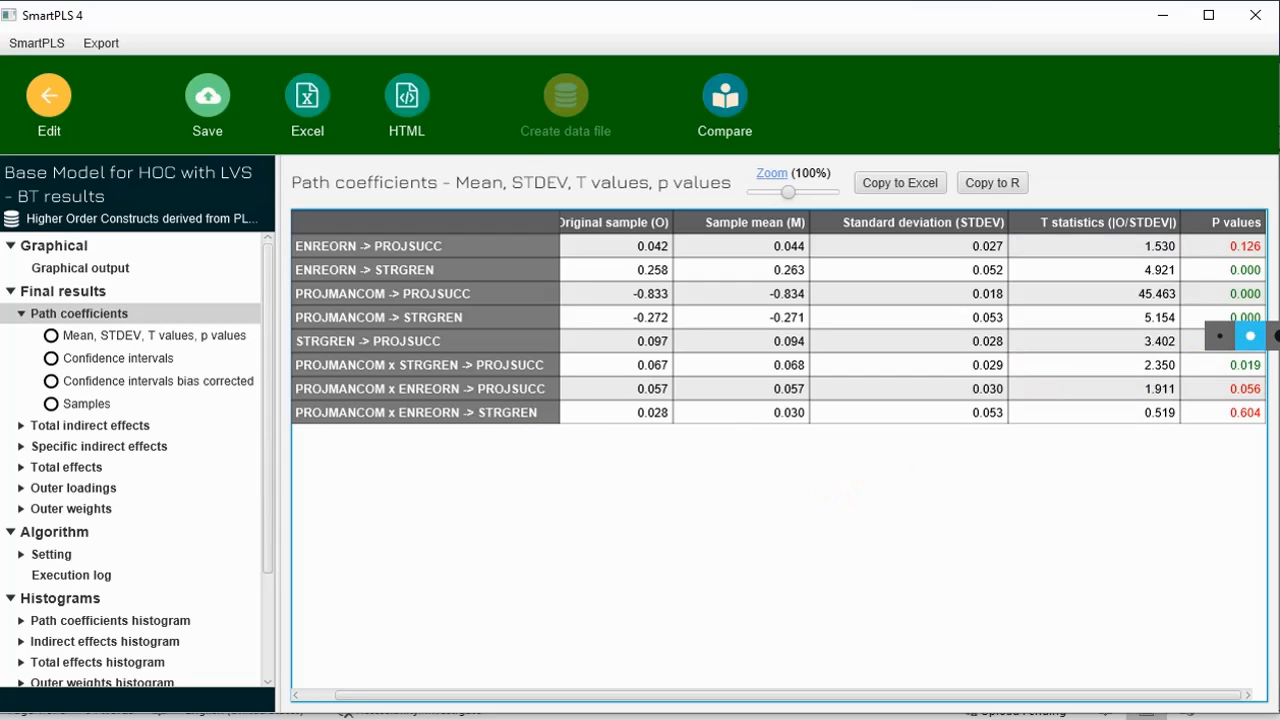
{"action": "left_click", "coordinate": [1155, 19]}
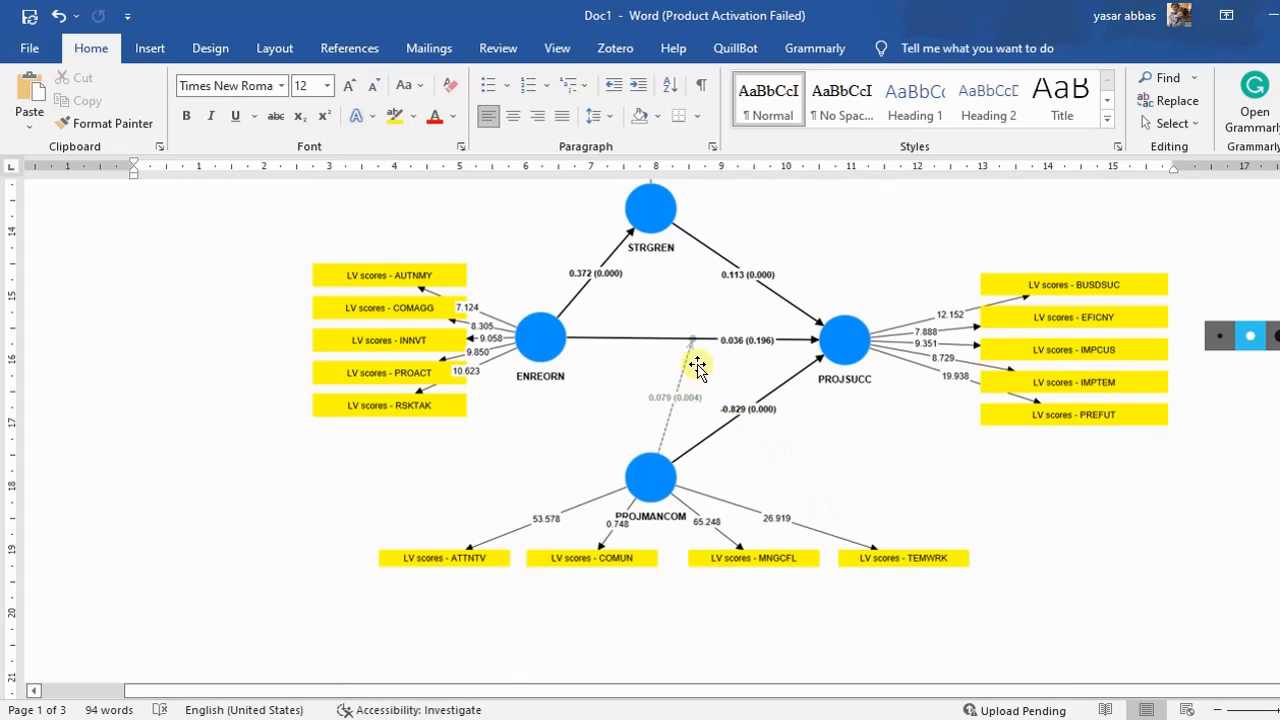
{"action": "left_click", "coordinate": [690, 718]}
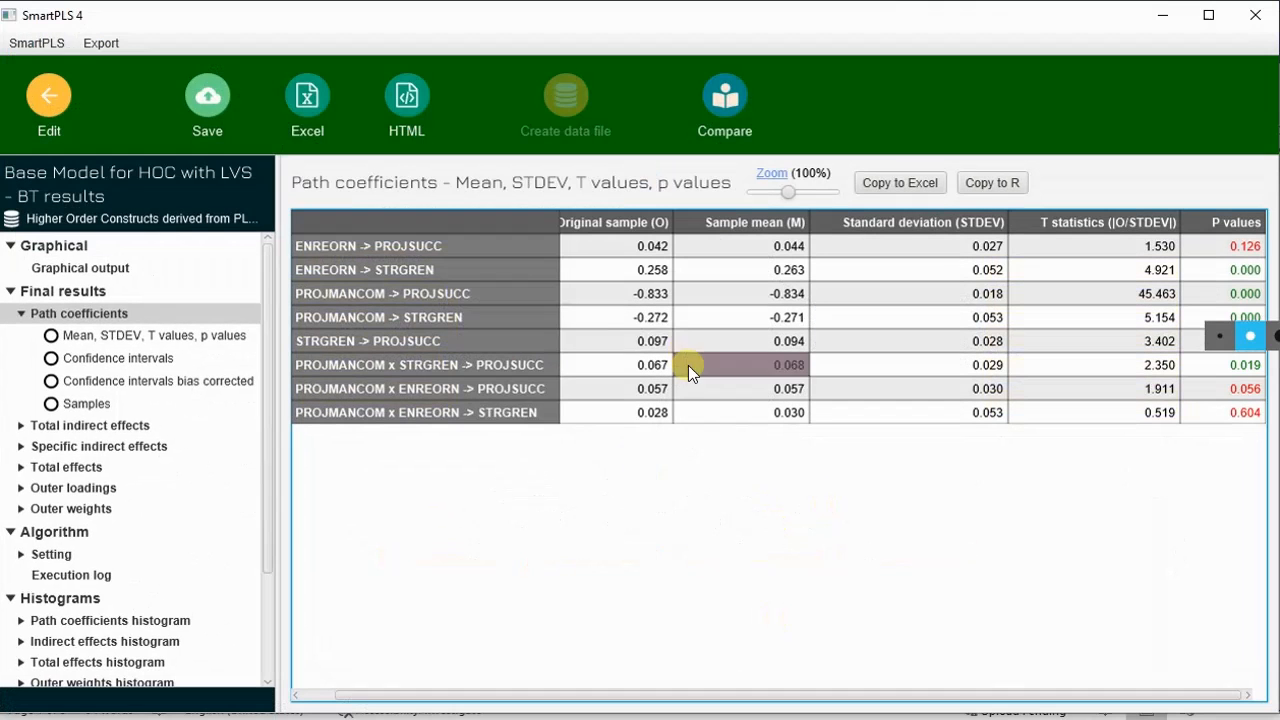
{"action": "left_click", "coordinate": [82, 268]}
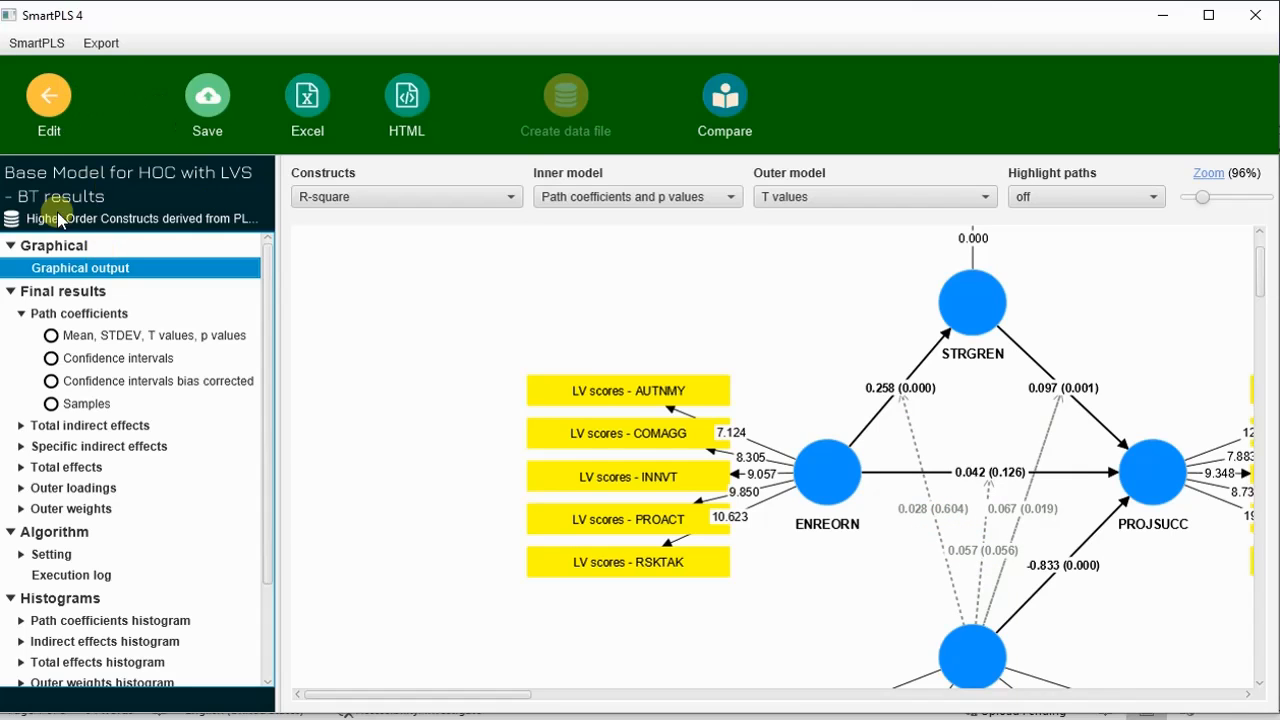
Step: Go back to editing the model and run the PLS-SEM algorithm with the Path weighting scheme and standardized results
{"action": "left_click", "coordinate": [45, 96]}
{"action": "left_click", "coordinate": [252, 98]}
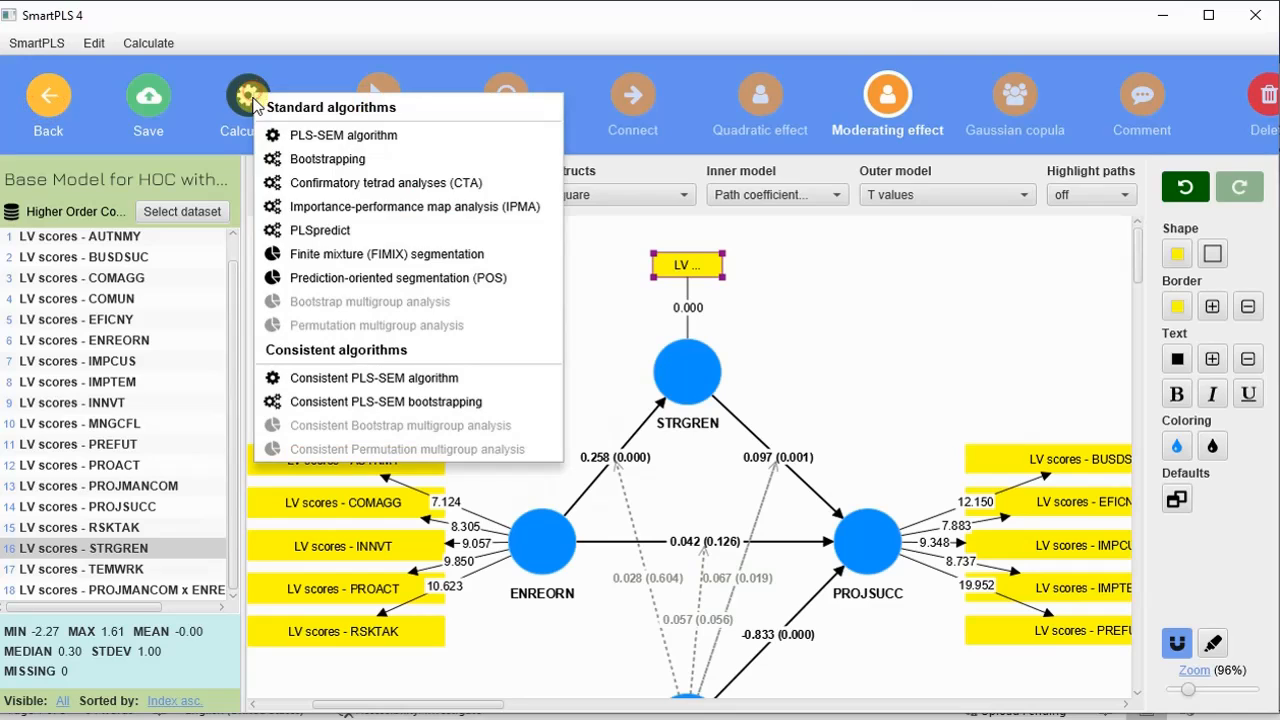
{"action": "left_click", "coordinate": [383, 147]}
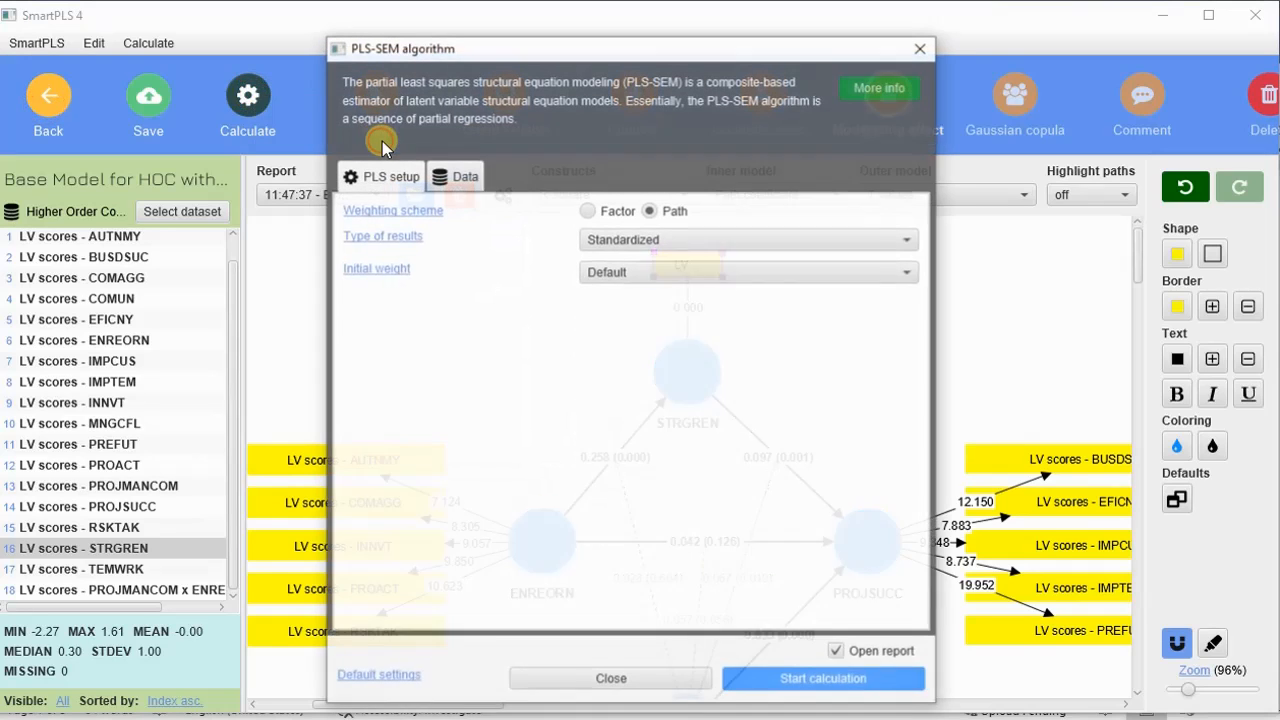
{"action": "left_click", "coordinate": [852, 688]}
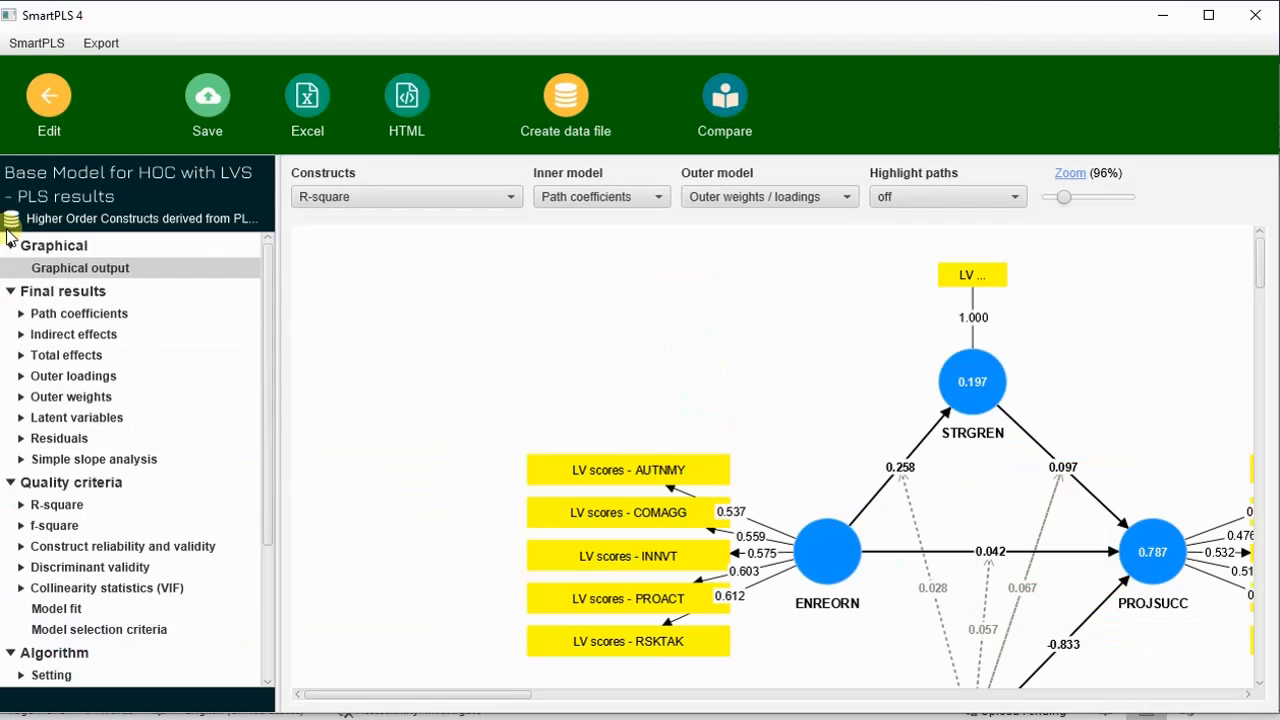
Step: Examine the simple slope charts for PROJMANCOM x STRGREN and both PROJMANCOM x ENREORN interactions
{"action": "left_click", "coordinate": [22, 459]}
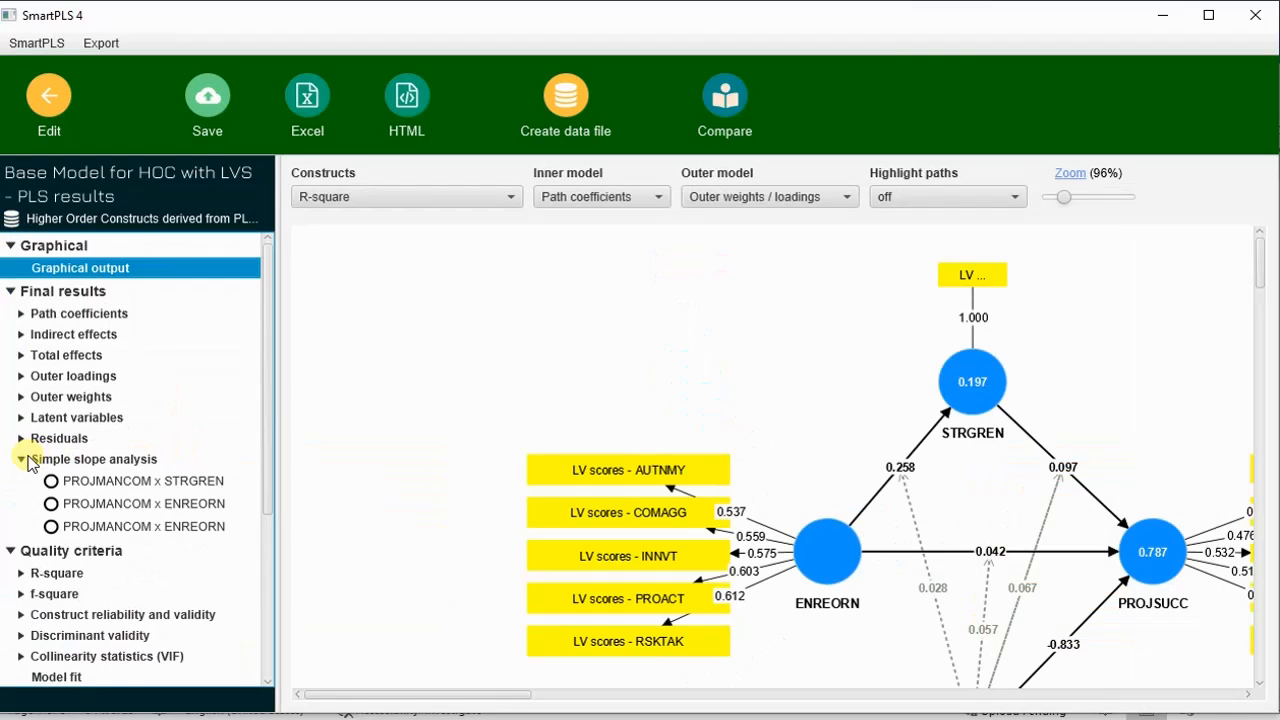
{"action": "left_click", "coordinate": [152, 481]}
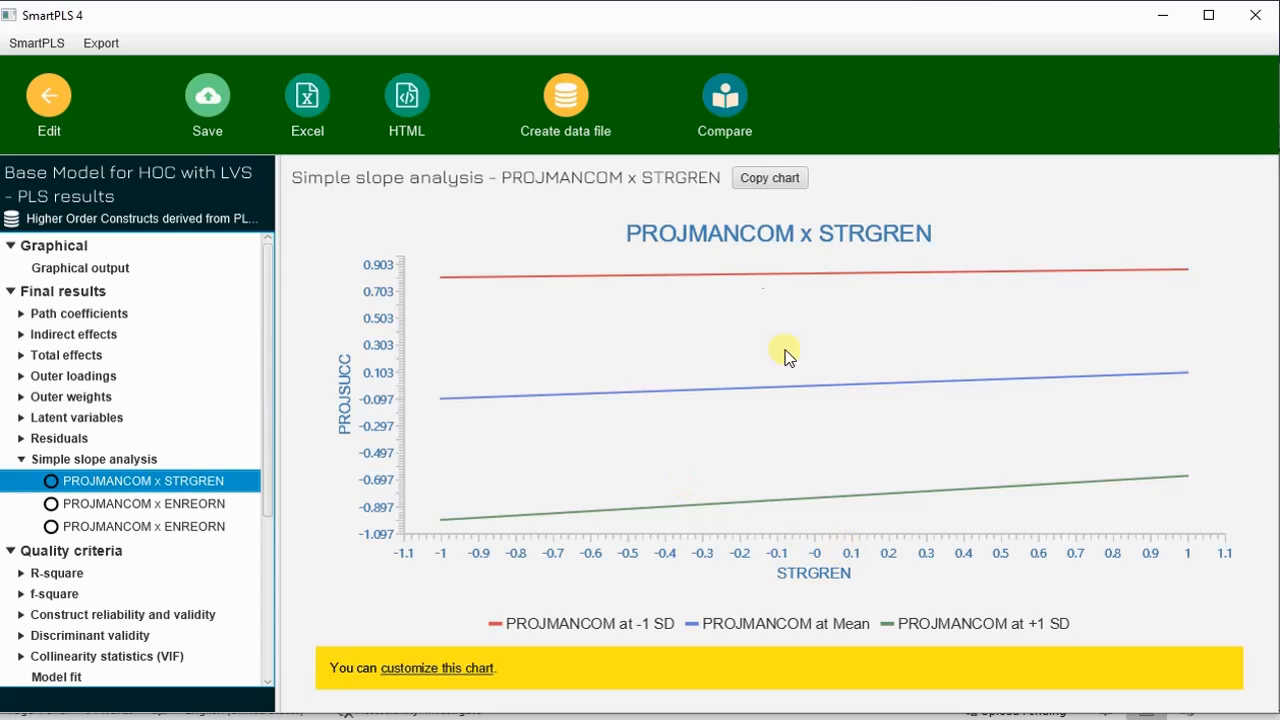
{"action": "left_click", "coordinate": [190, 503]}
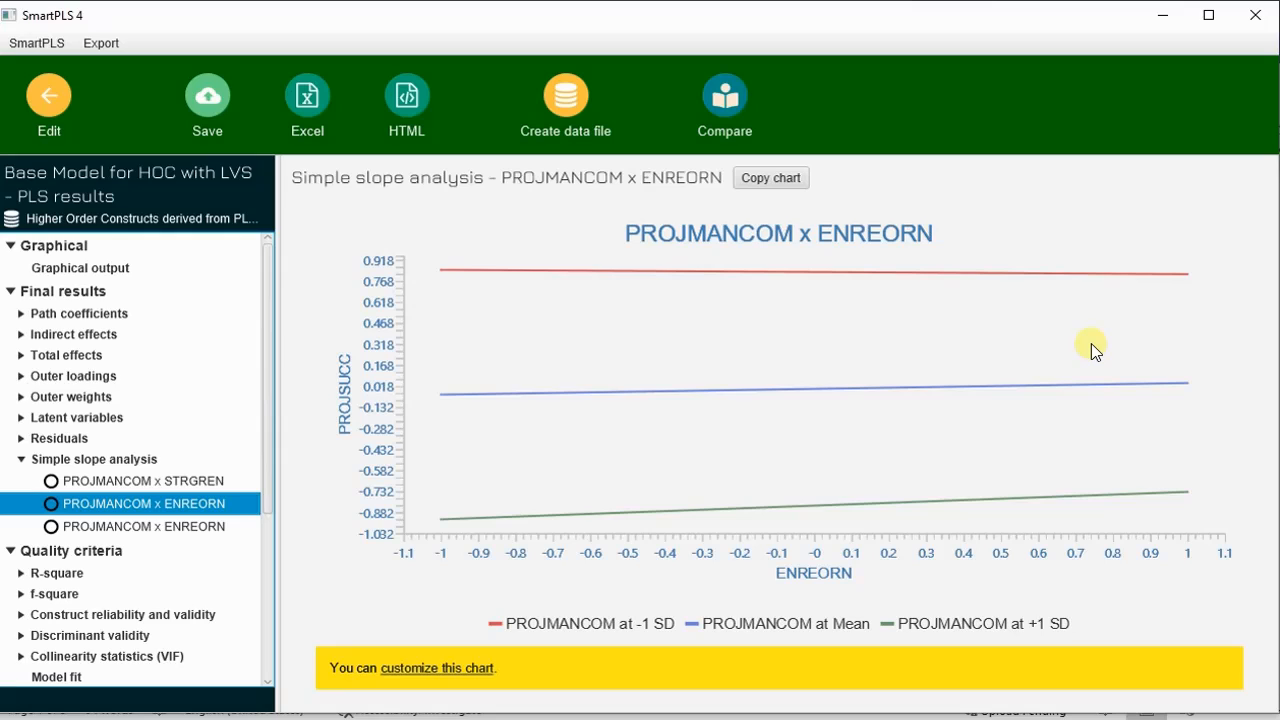
{"action": "left_click", "coordinate": [145, 527]}
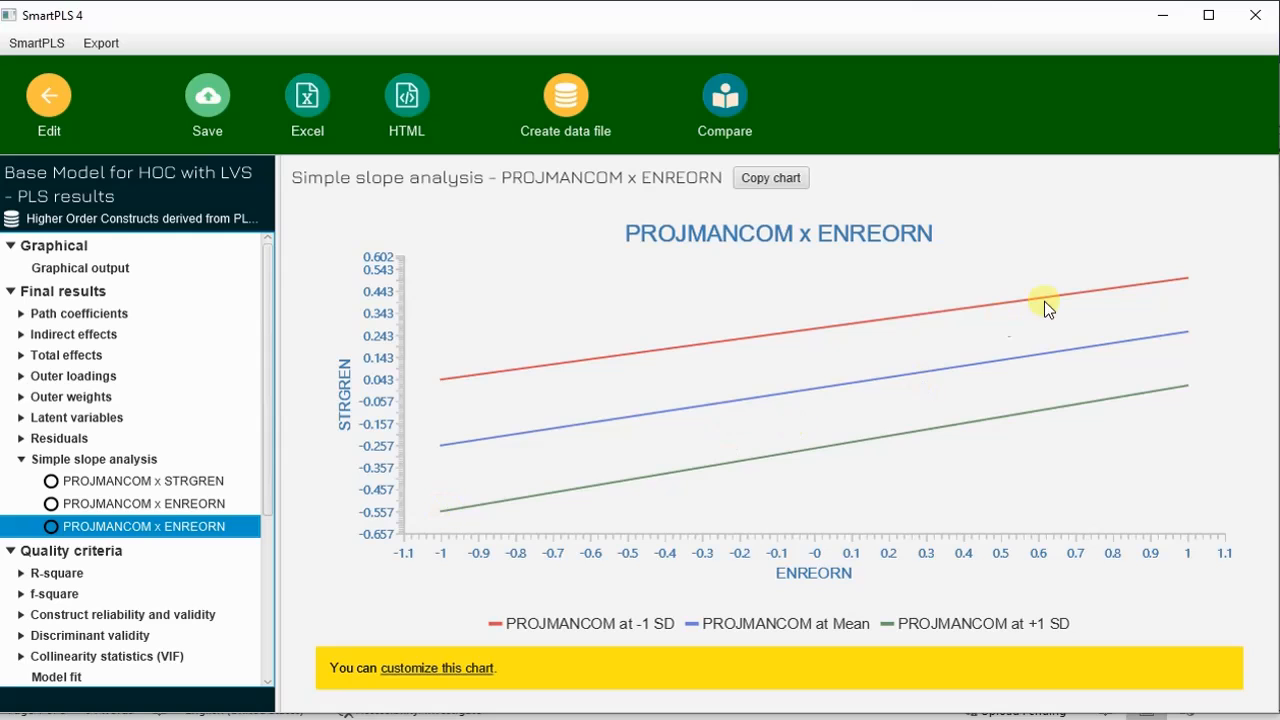
Step: Check the earlier model diagram in Word, return to SmartPLS, and inspect the PROJMANCOM moderating paths in the PLS graphical output
{"action": "left_click", "coordinate": [1162, 15]}
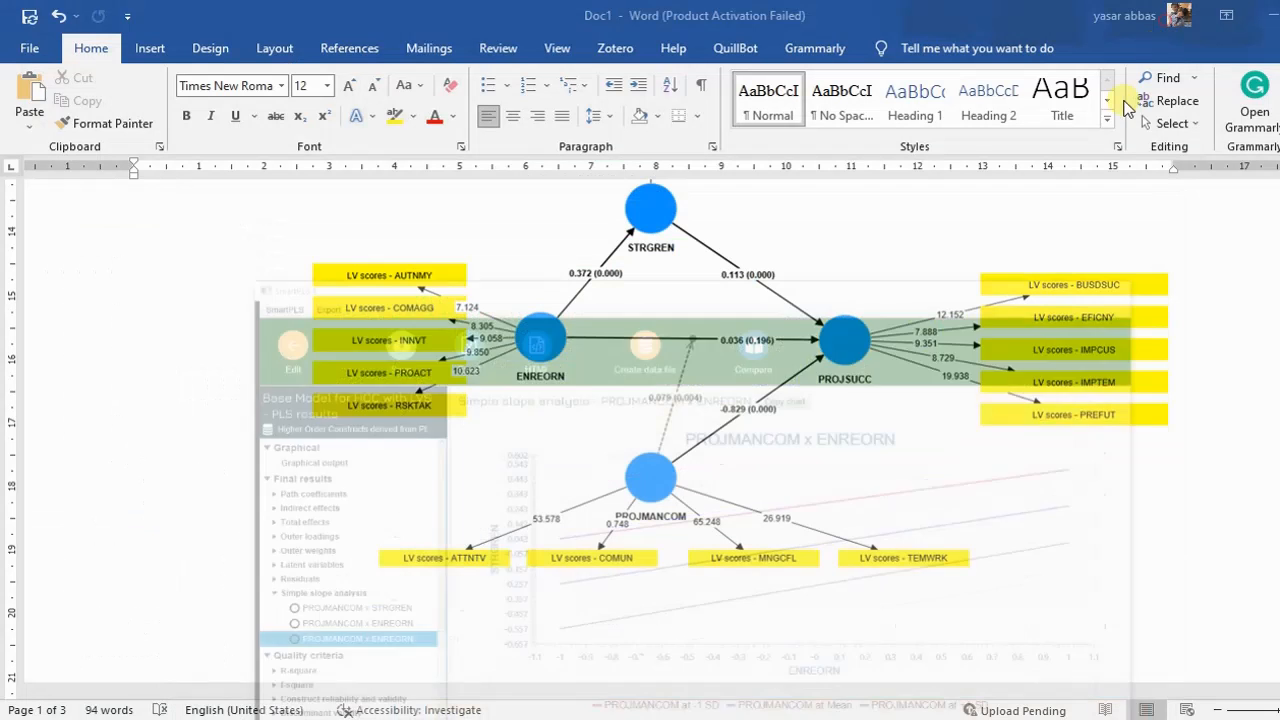
{"action": "left_click", "coordinate": [678, 718]}
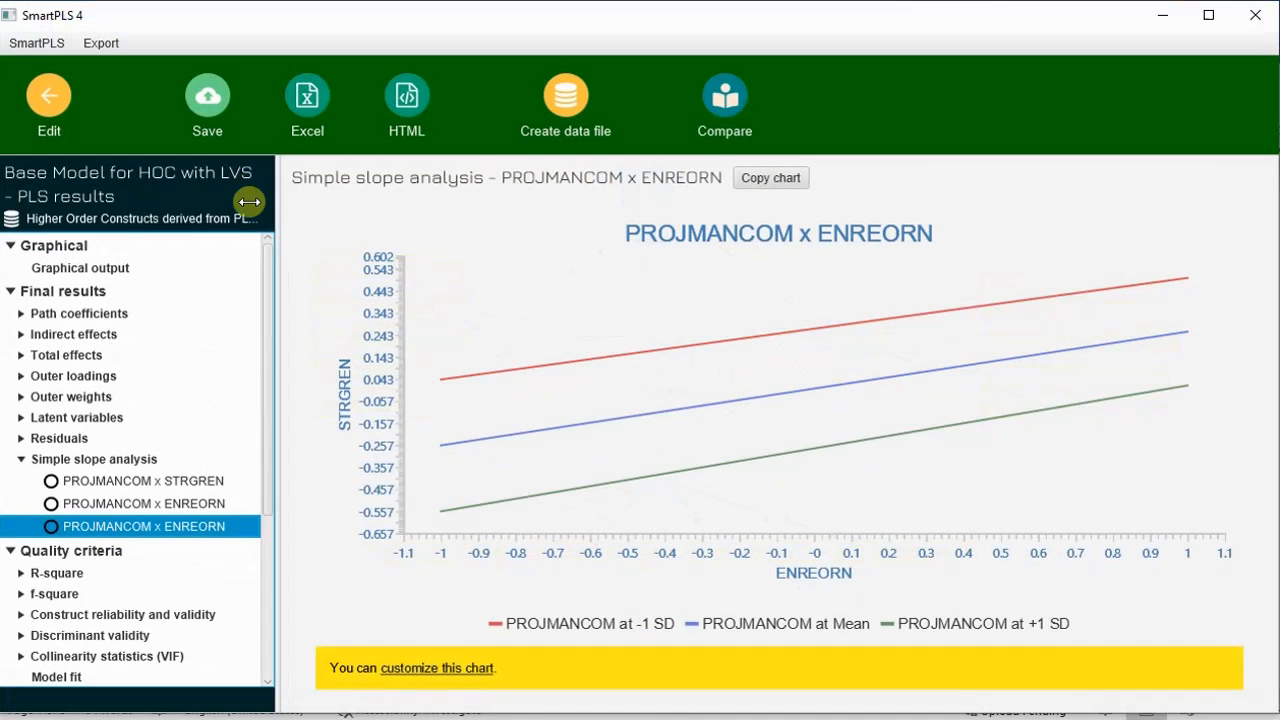
{"action": "left_click", "coordinate": [106, 266]}
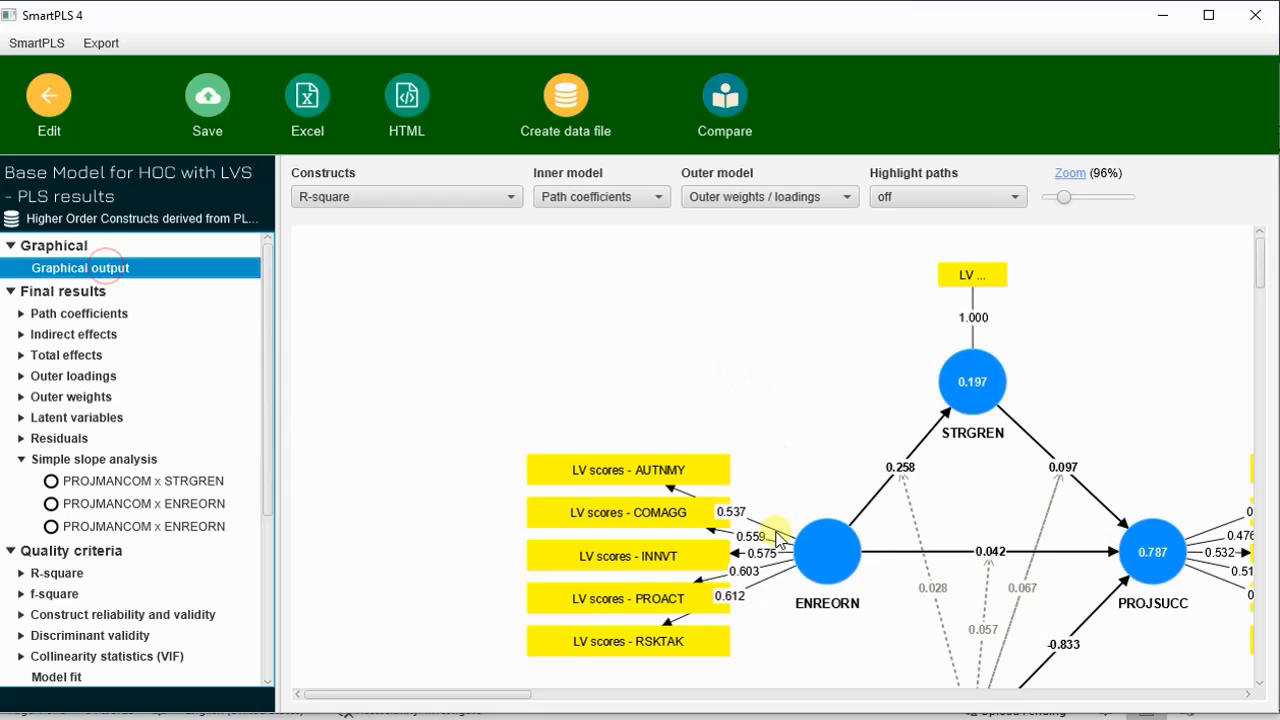
{"action": "left_click_drag", "start_coordinate": [512, 698], "coordinate": [564, 694]}
{"action": "scroll", "coordinate": [676, 406], "scroll_direction": "down", "scroll_amount": 3}
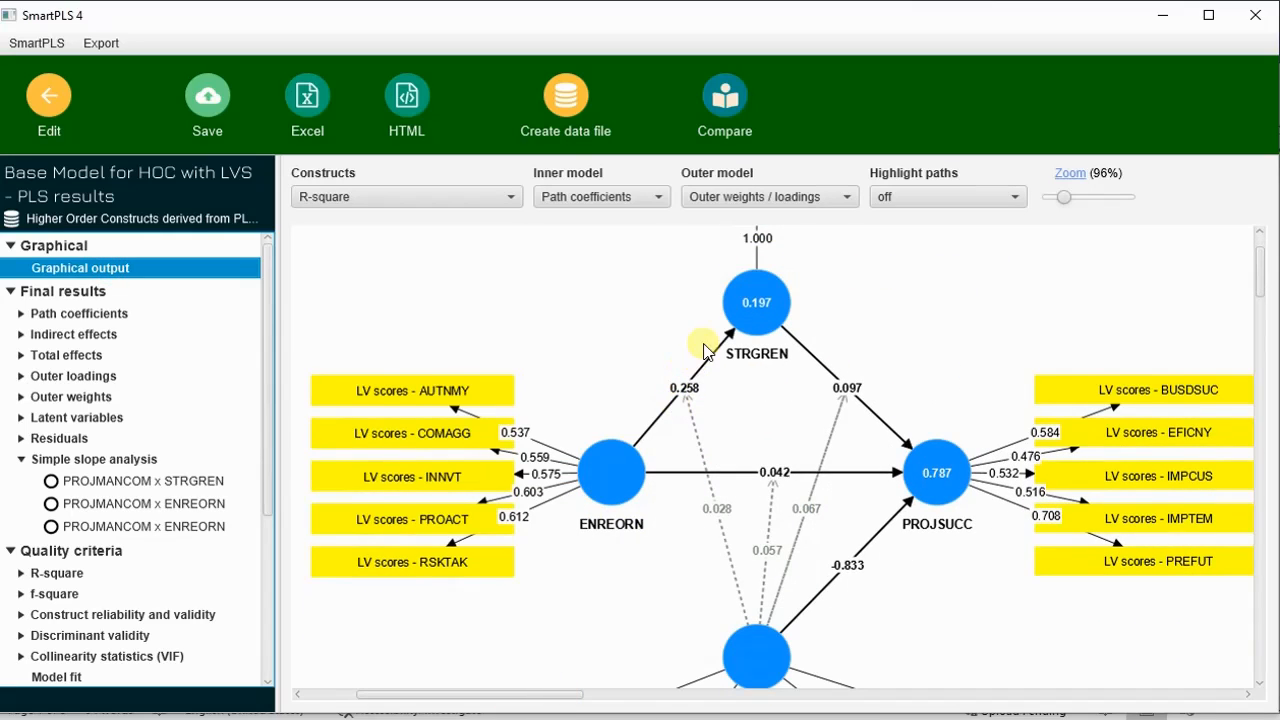
{"action": "scroll", "coordinate": [704, 352], "scroll_direction": "down", "scroll_amount": 3}
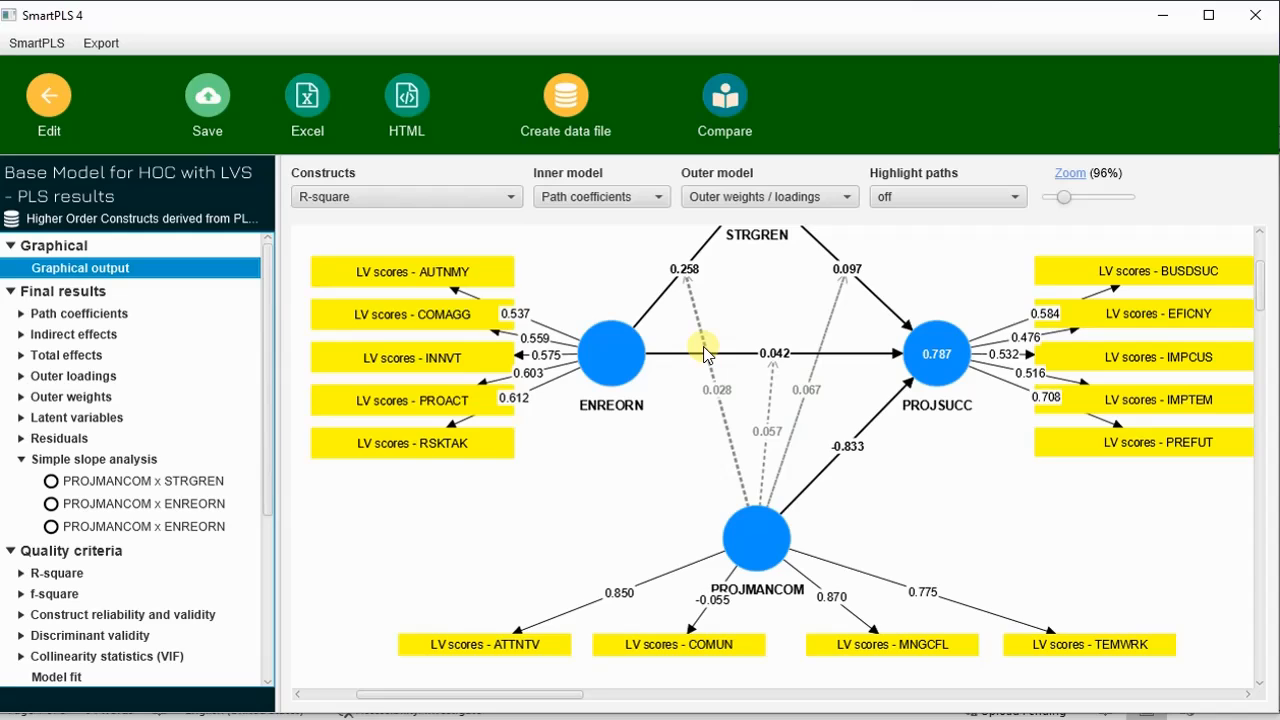